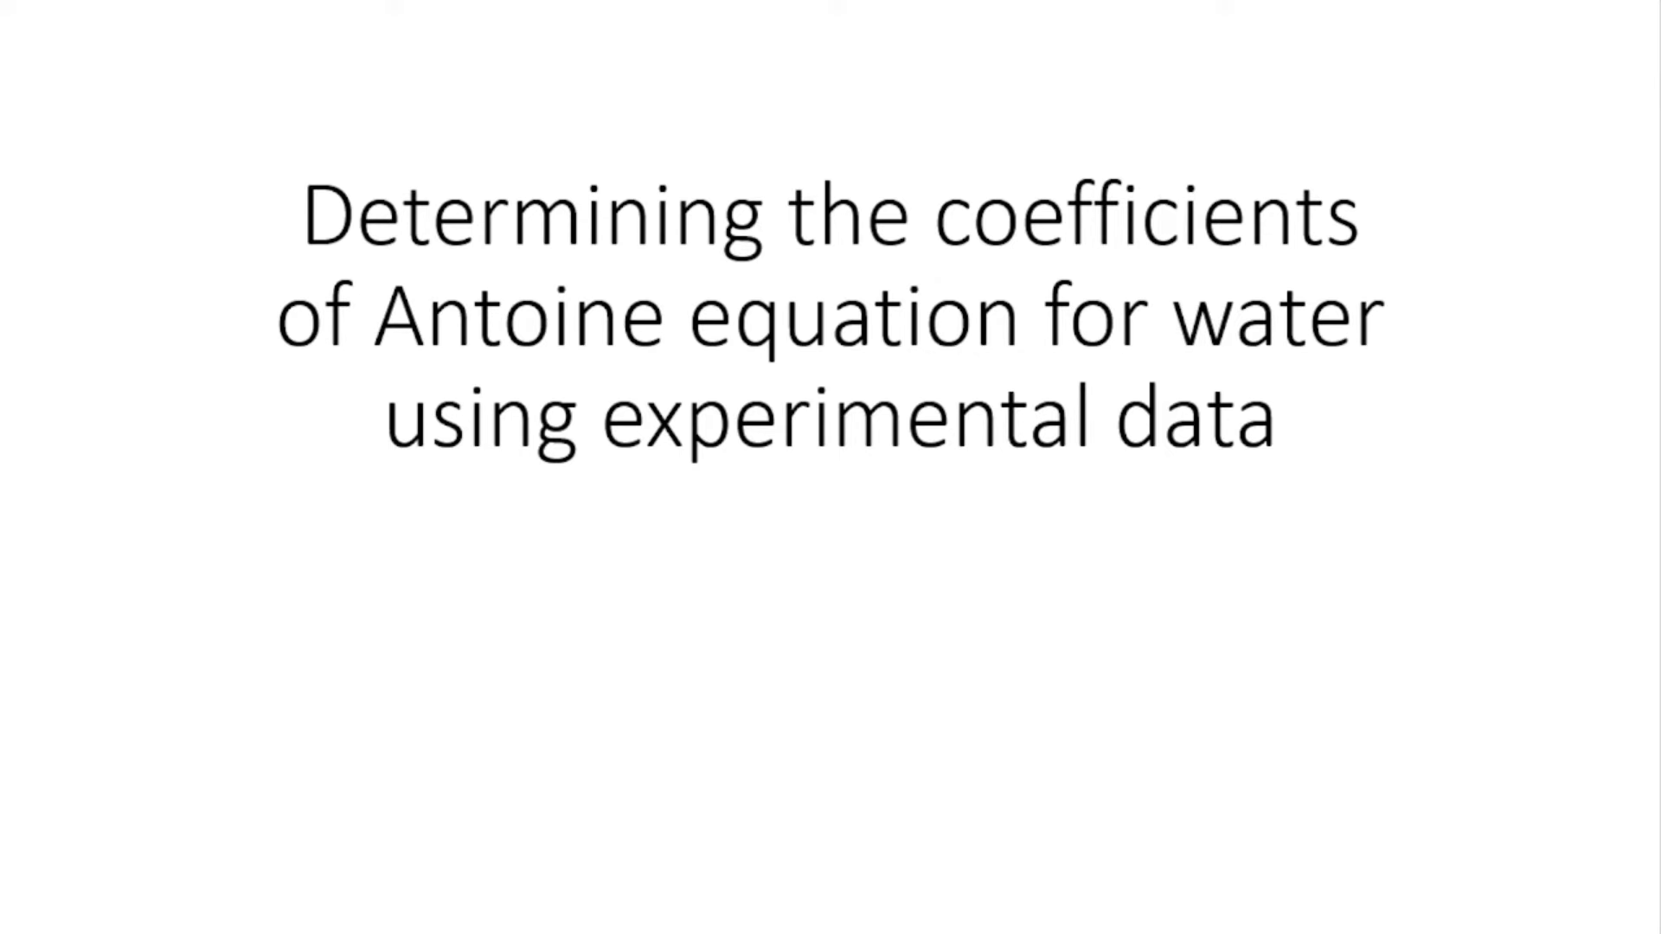
Step through the title and introduction slides to the Experimental data table slide
key(Right)
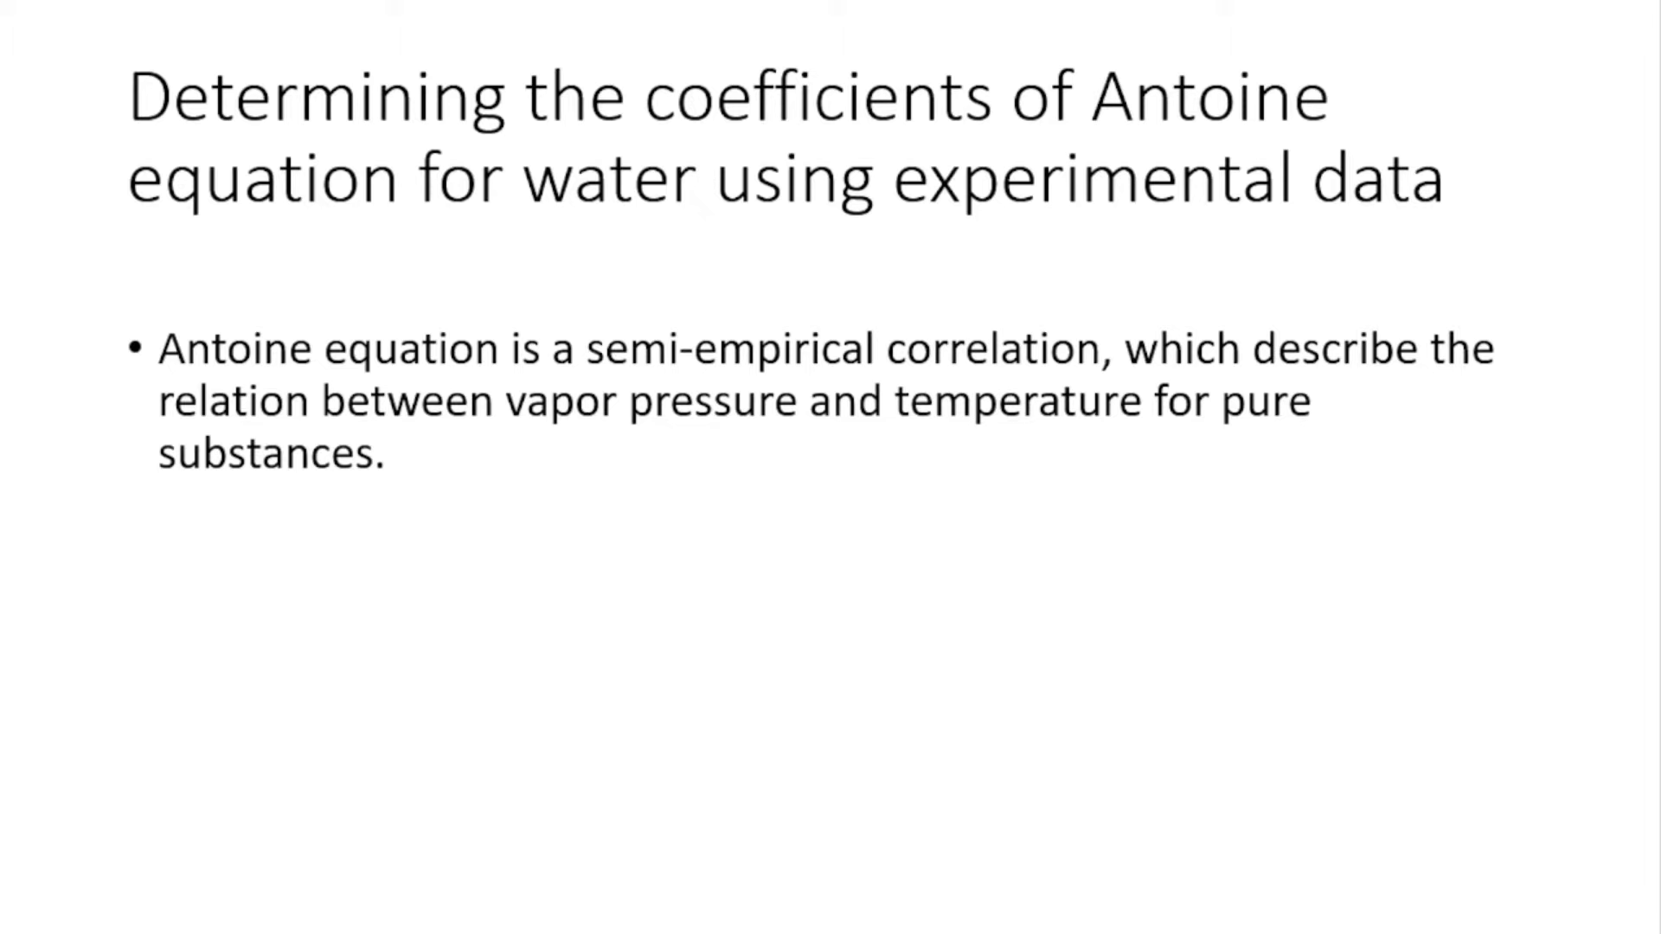
key(Right)
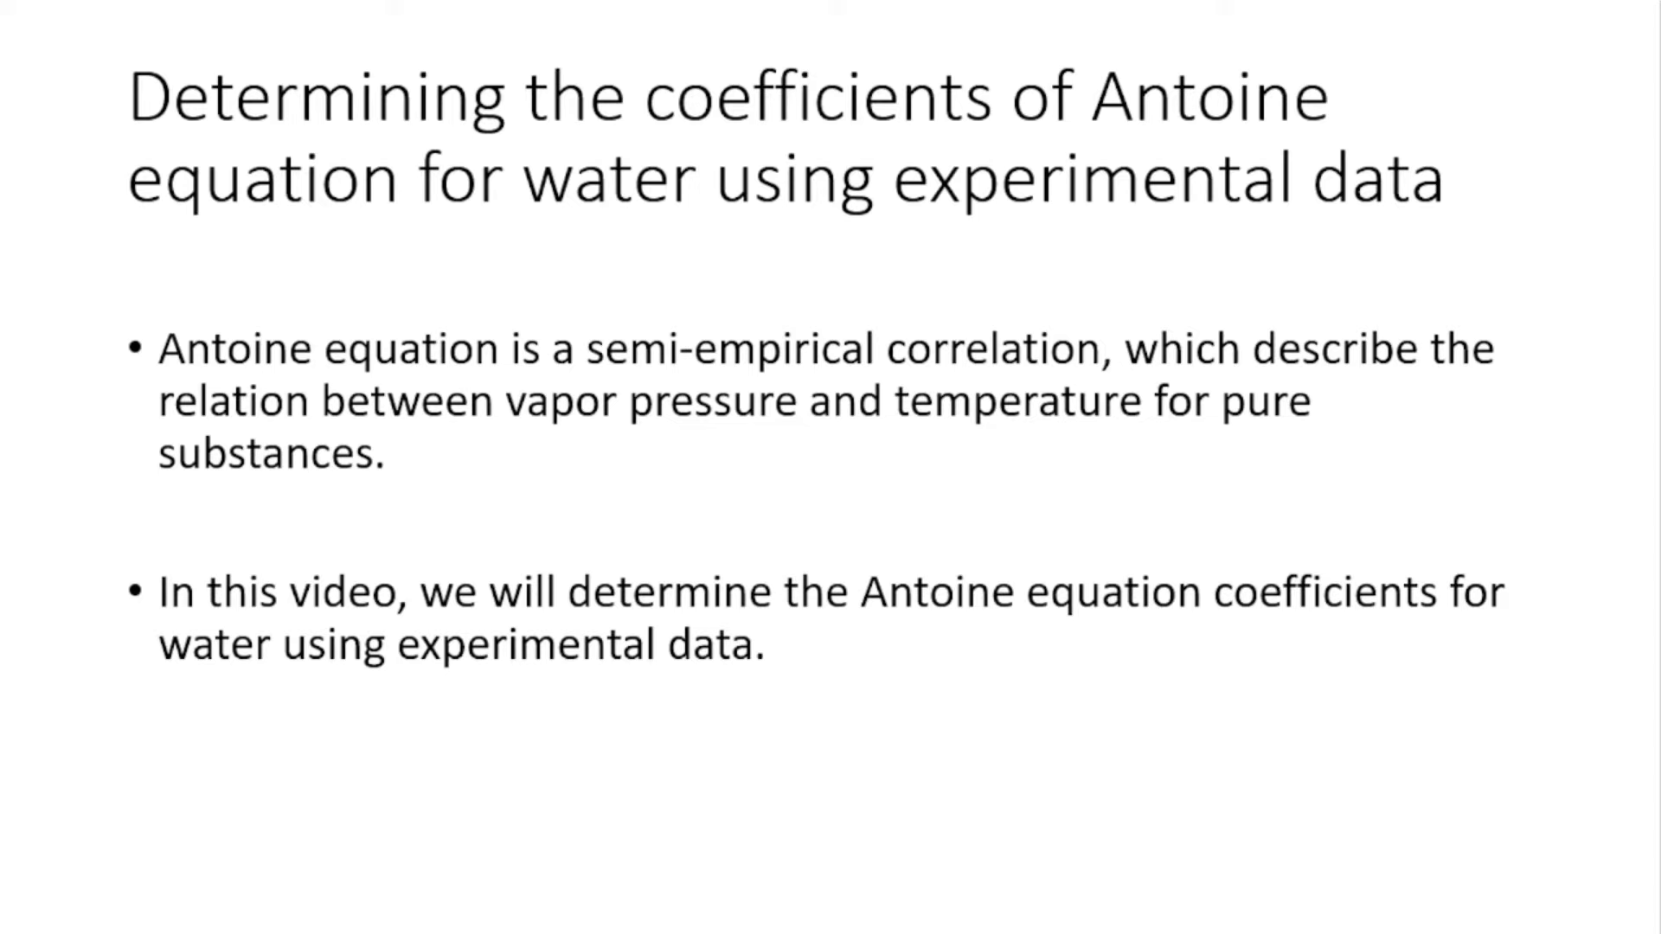
key(Right)
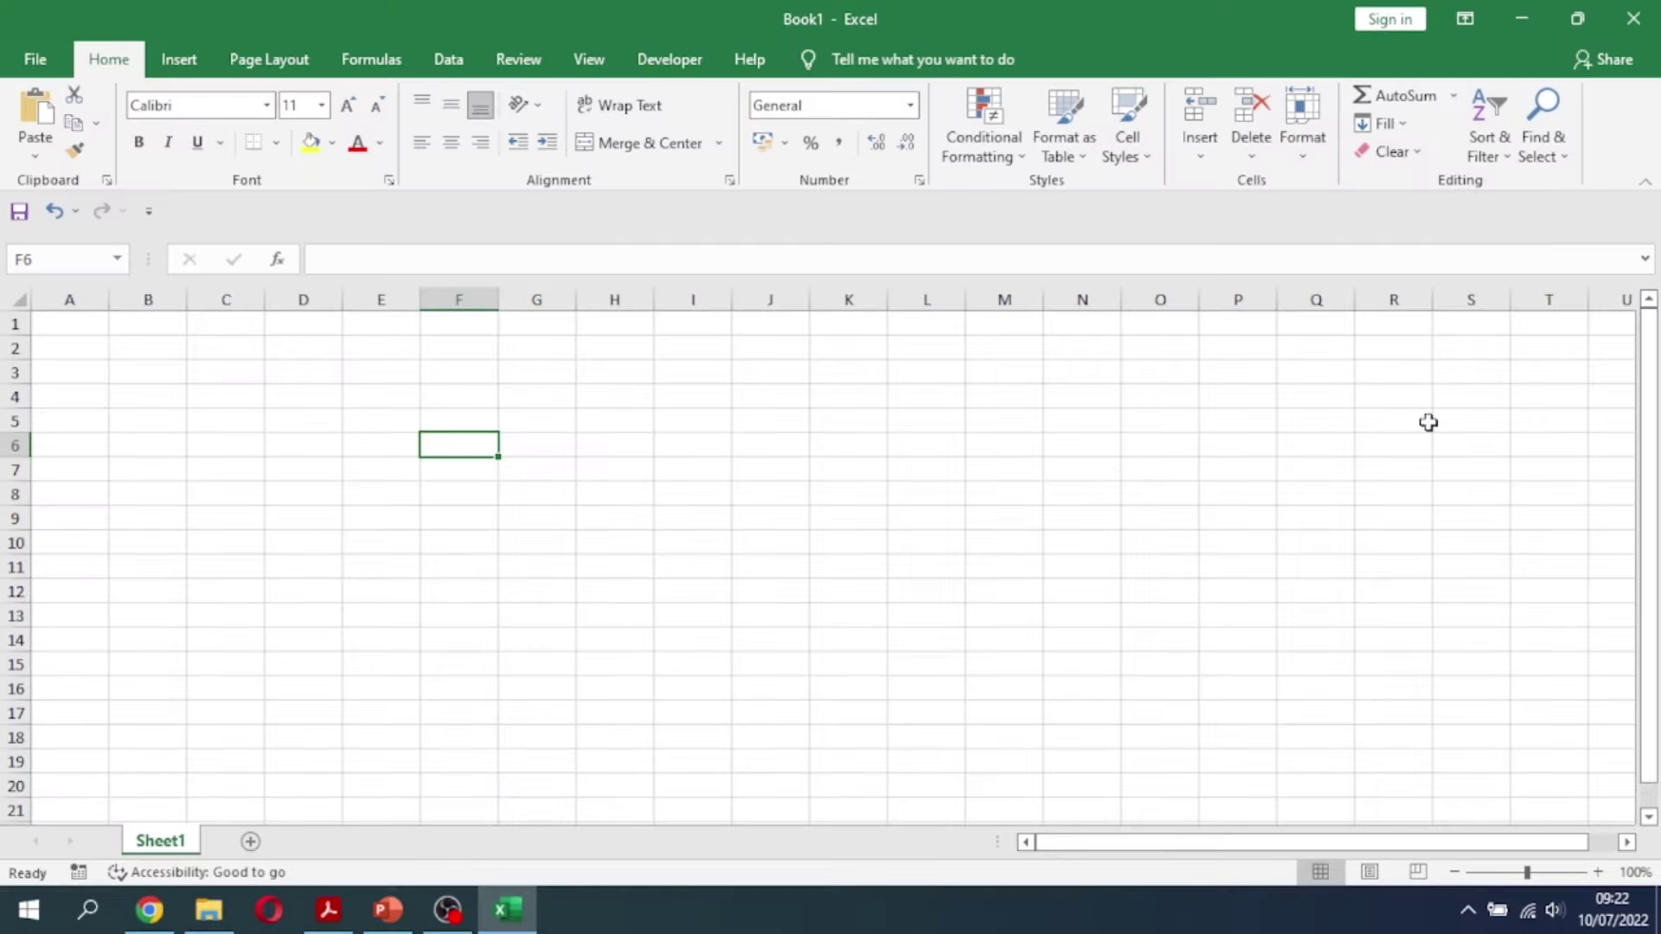
Insert an equation box reading 'Antoine Equation:' with log(PS)=A+B/(T+C) on the second line
click(176, 60)
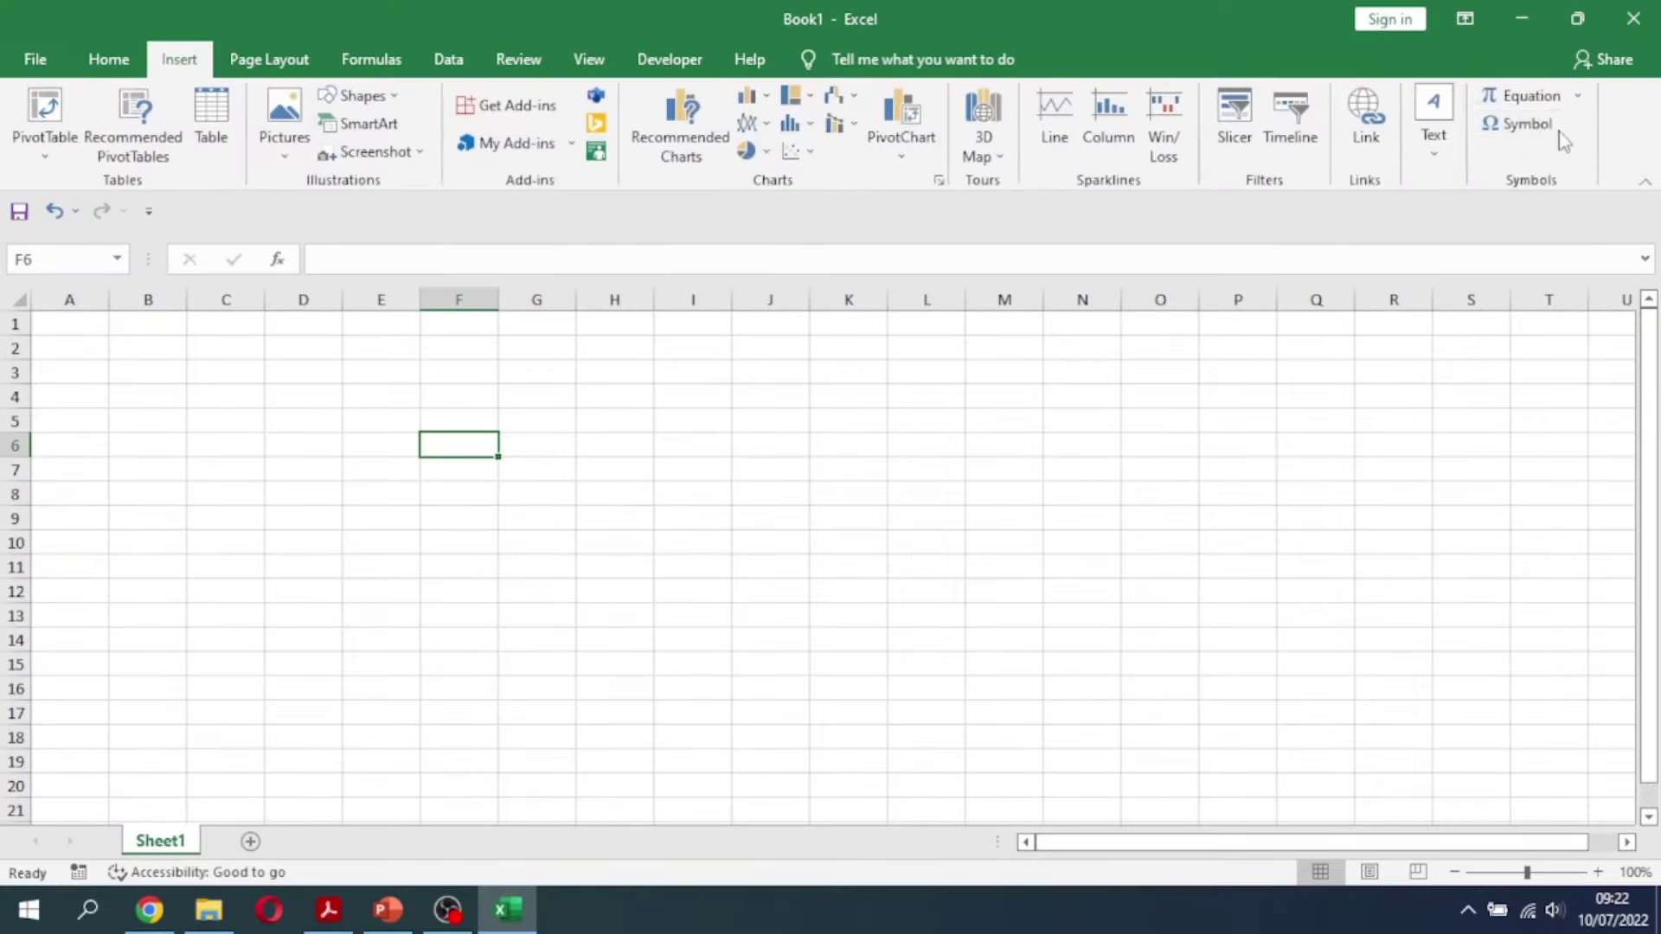
click(1509, 97)
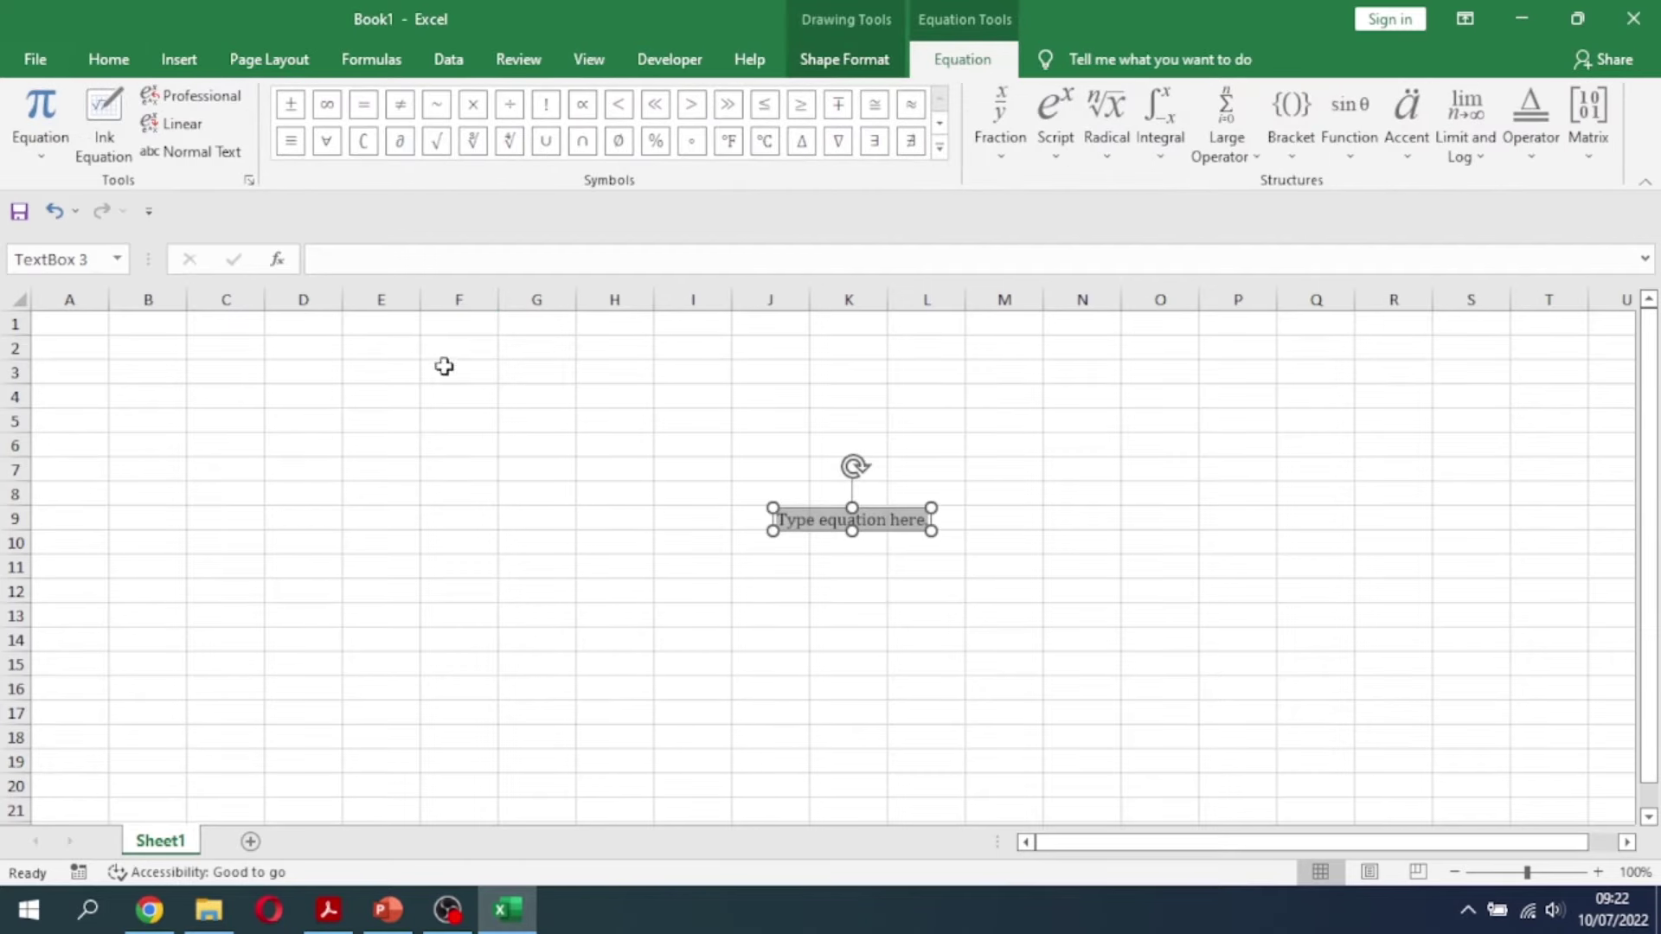
key(Caps_Lock)
text(An)
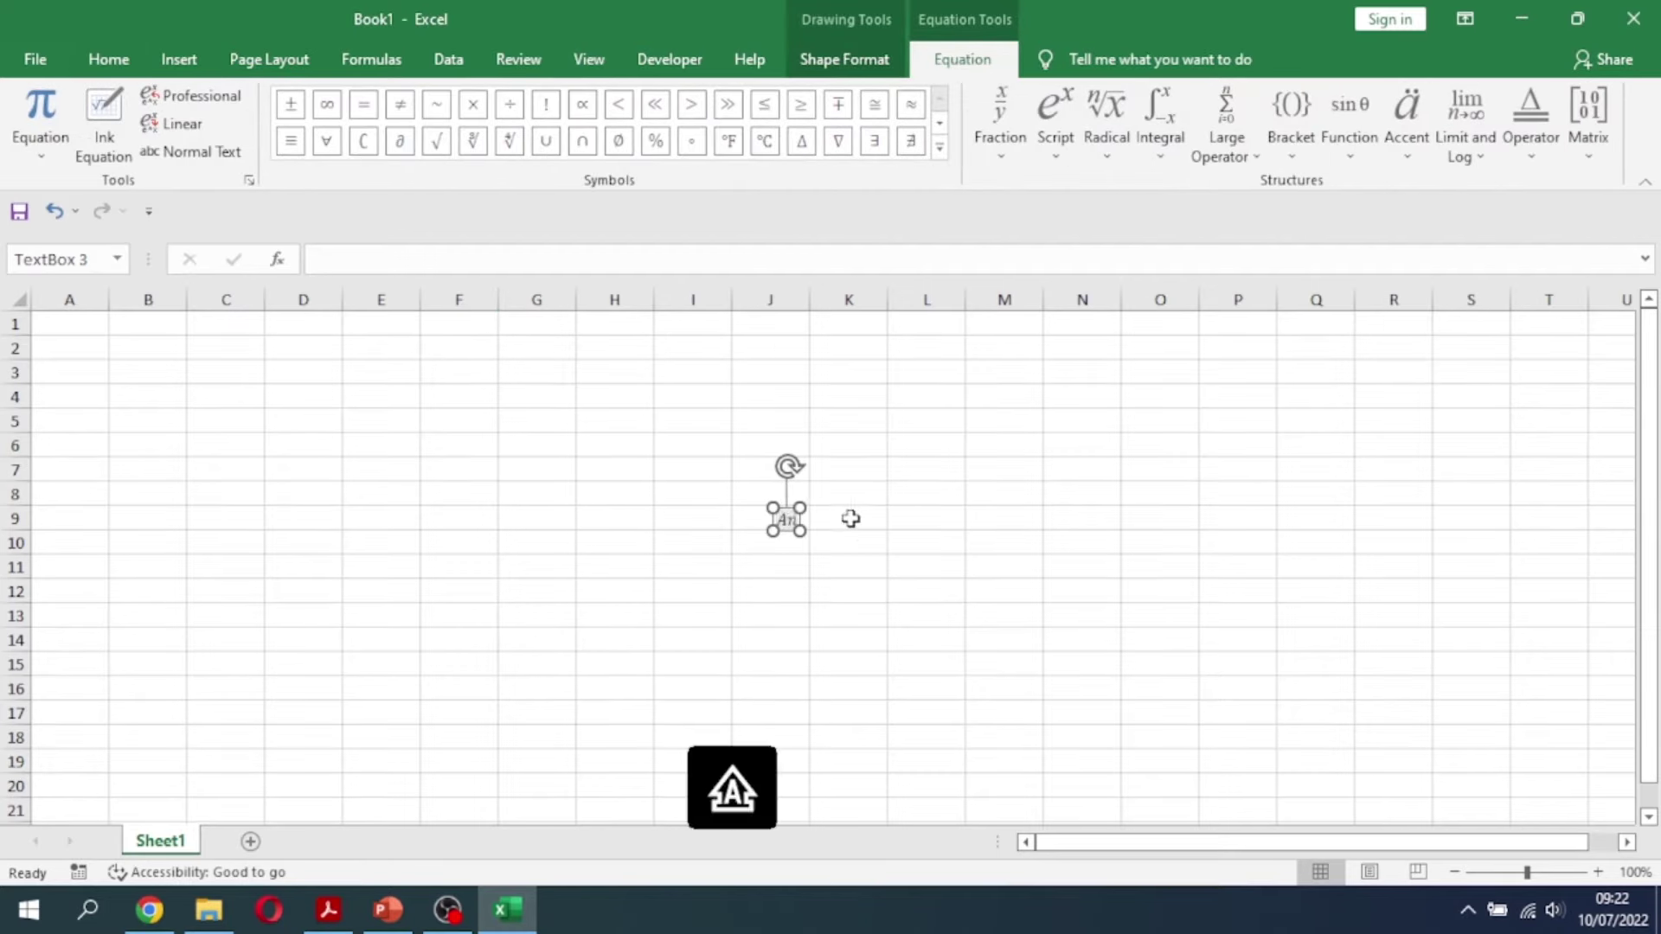
key(Caps_Lock)
text(ntoine)
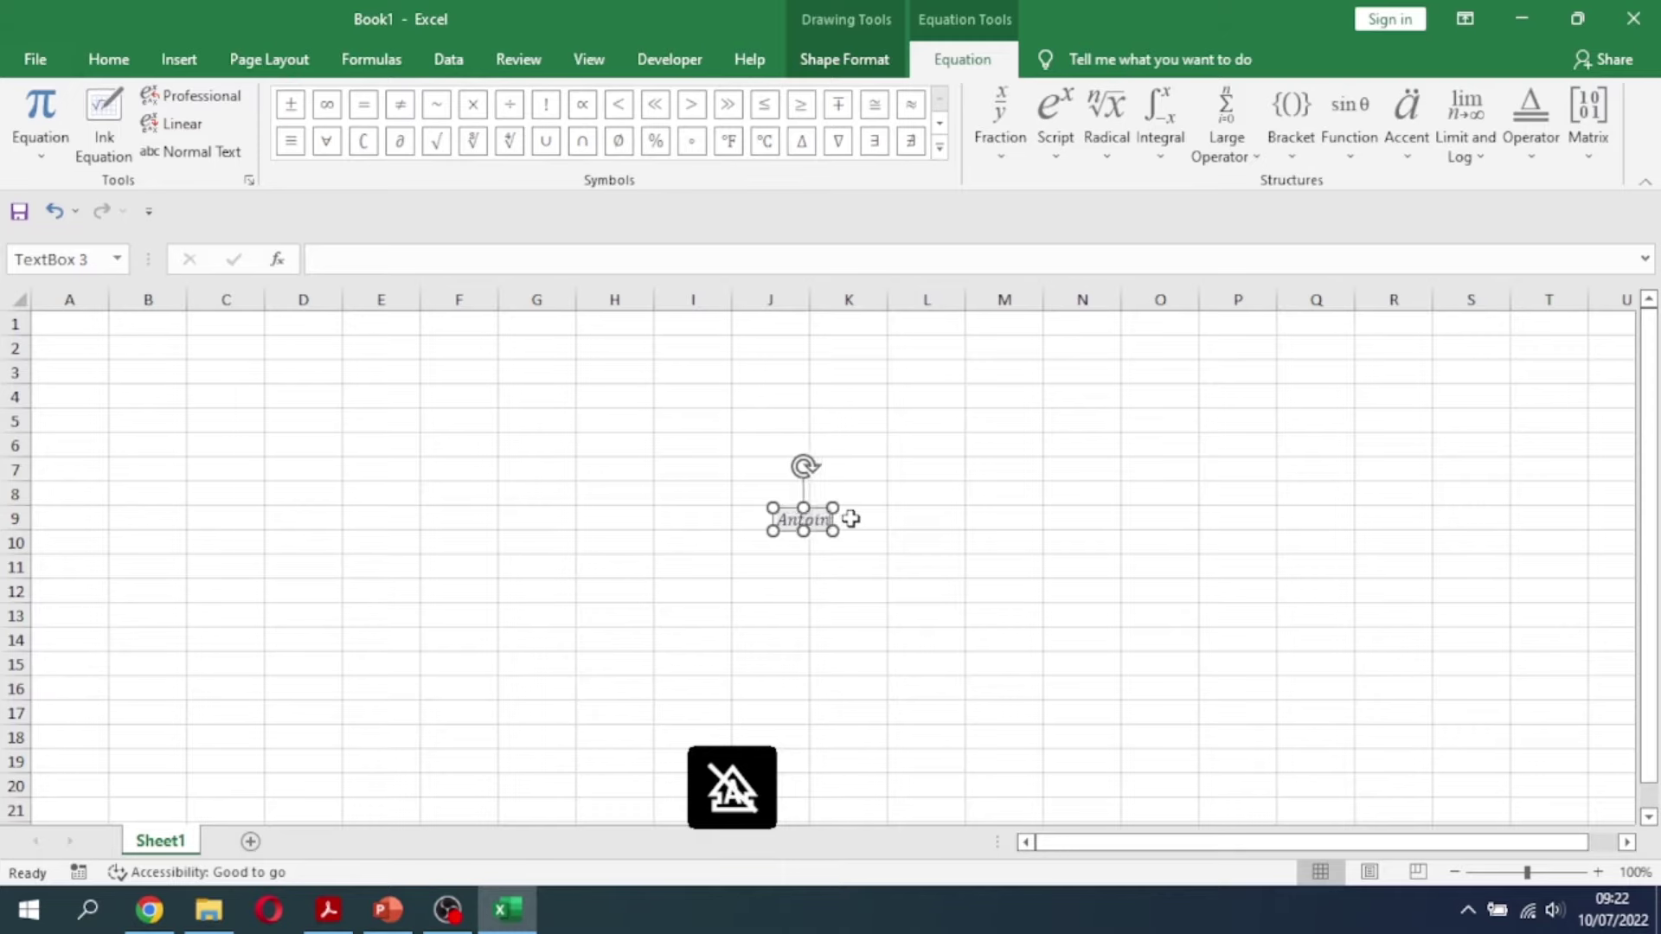
text( Equation)
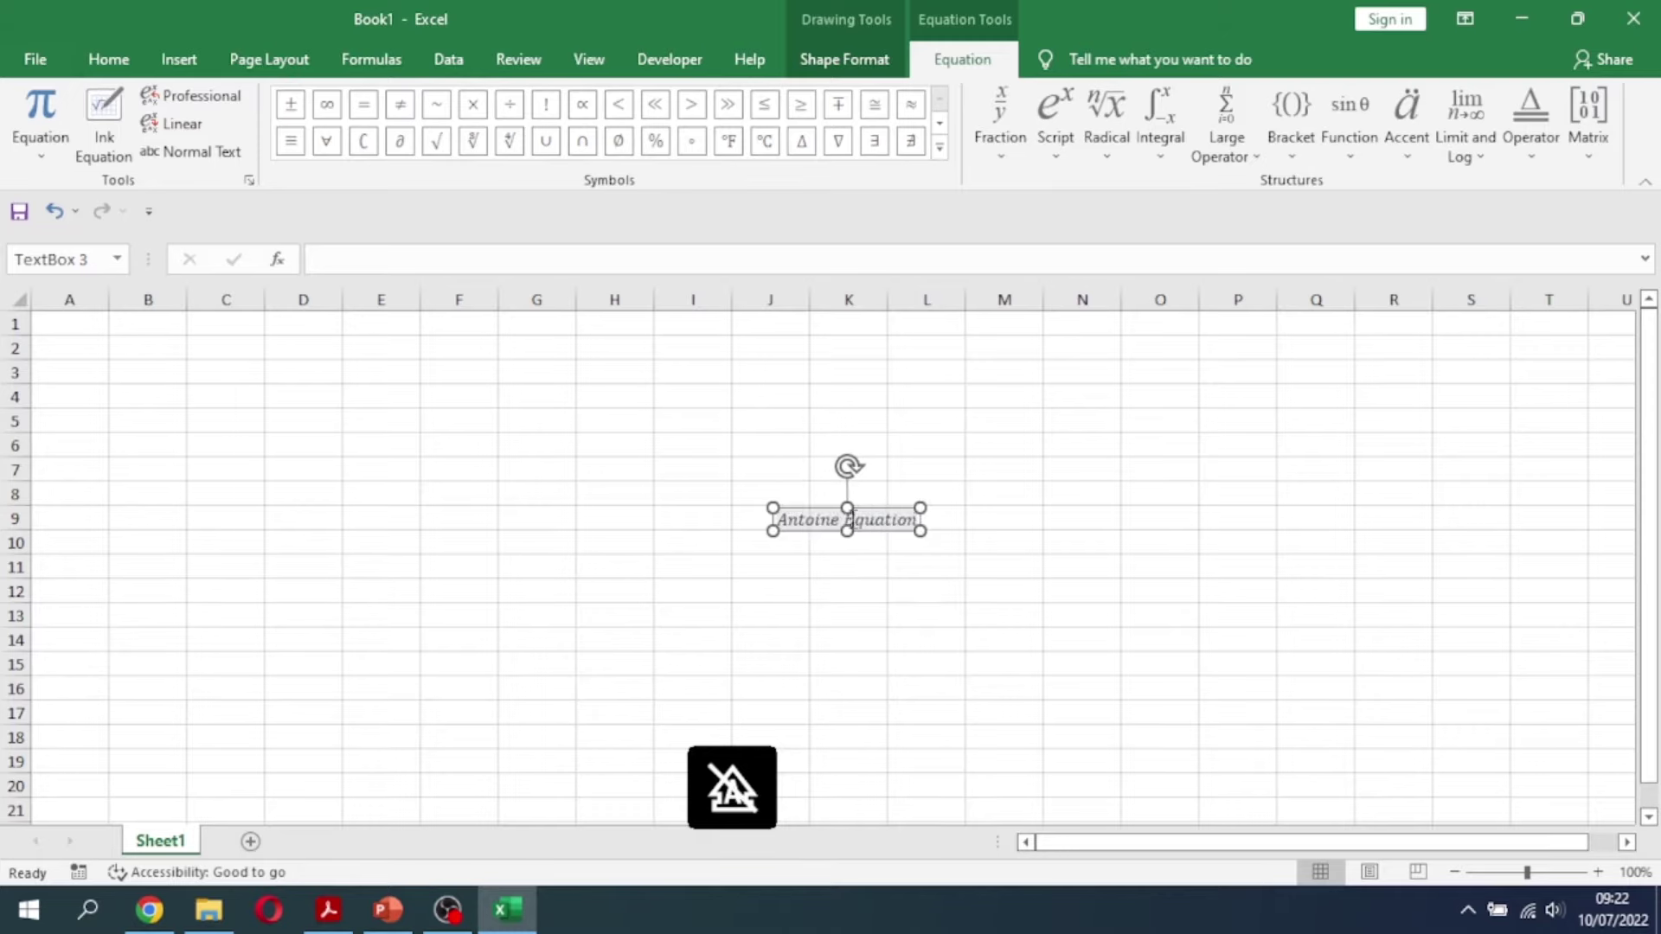
text(:)
key(Return)
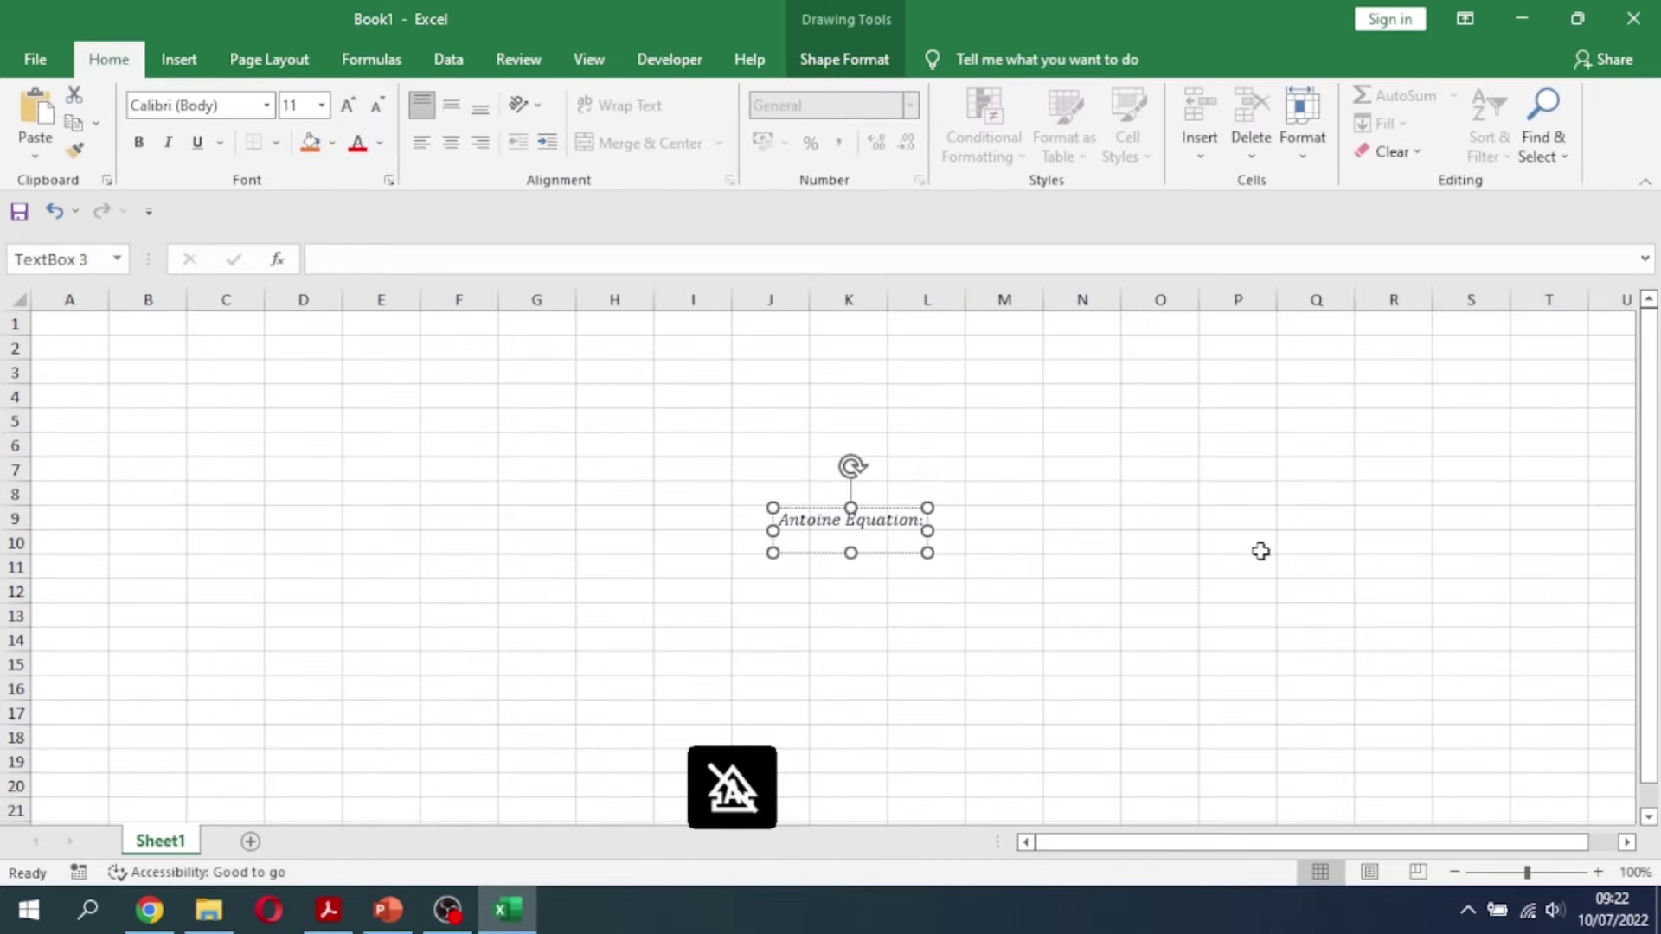
text(lo)
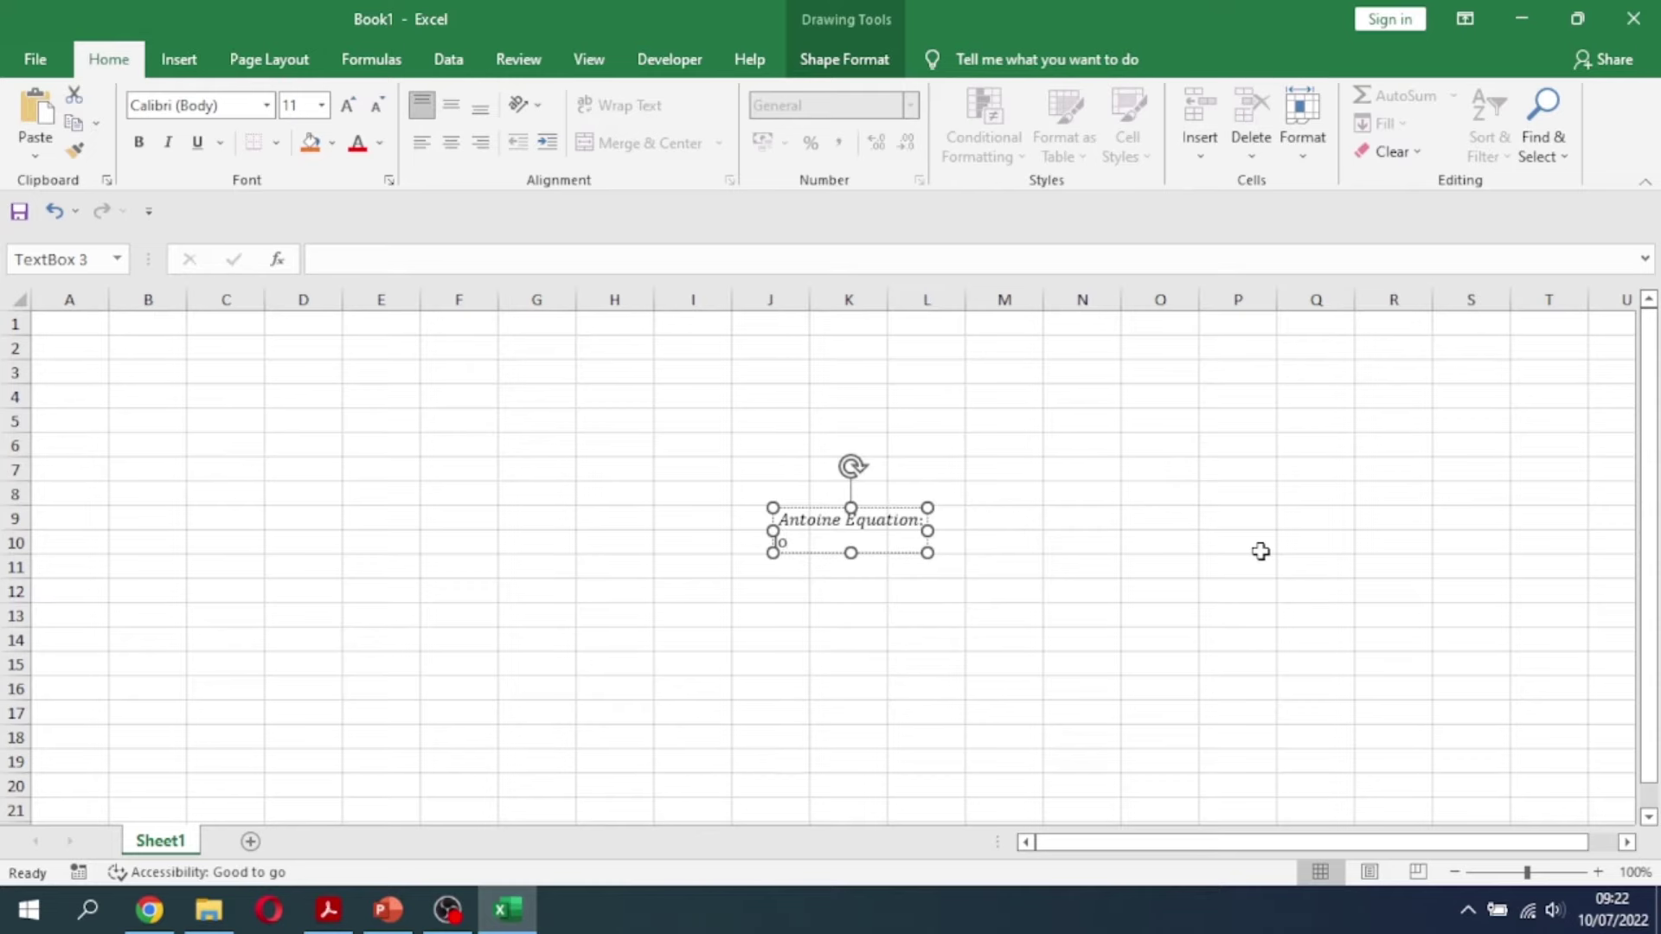
text(g)
text(()
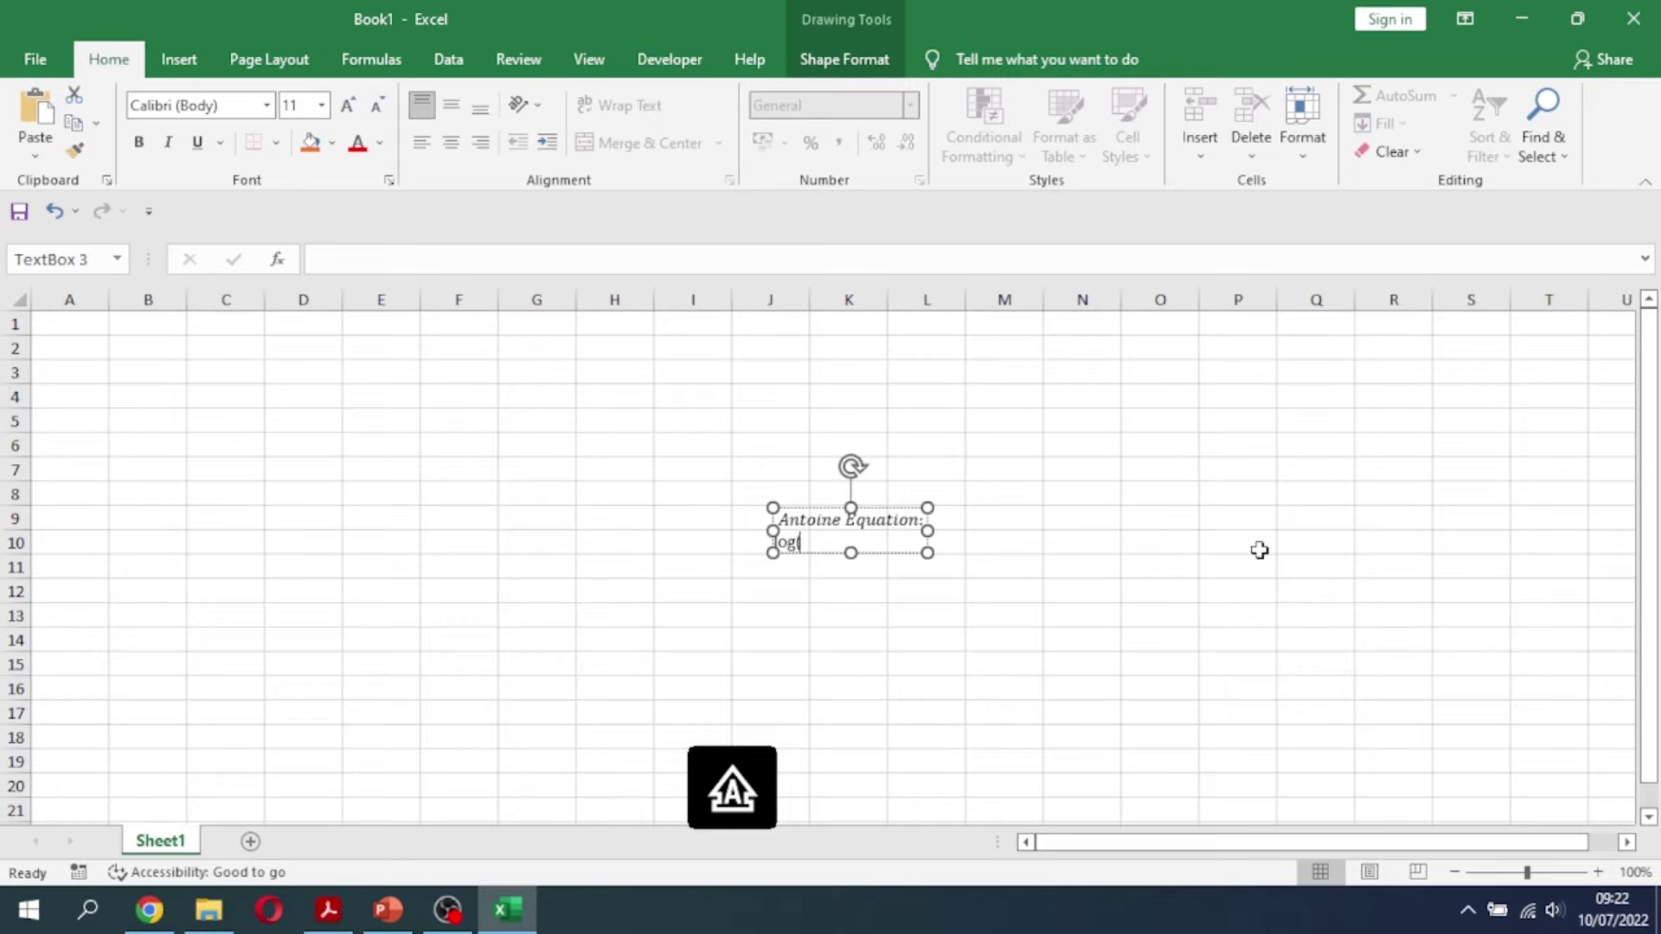
text(P)
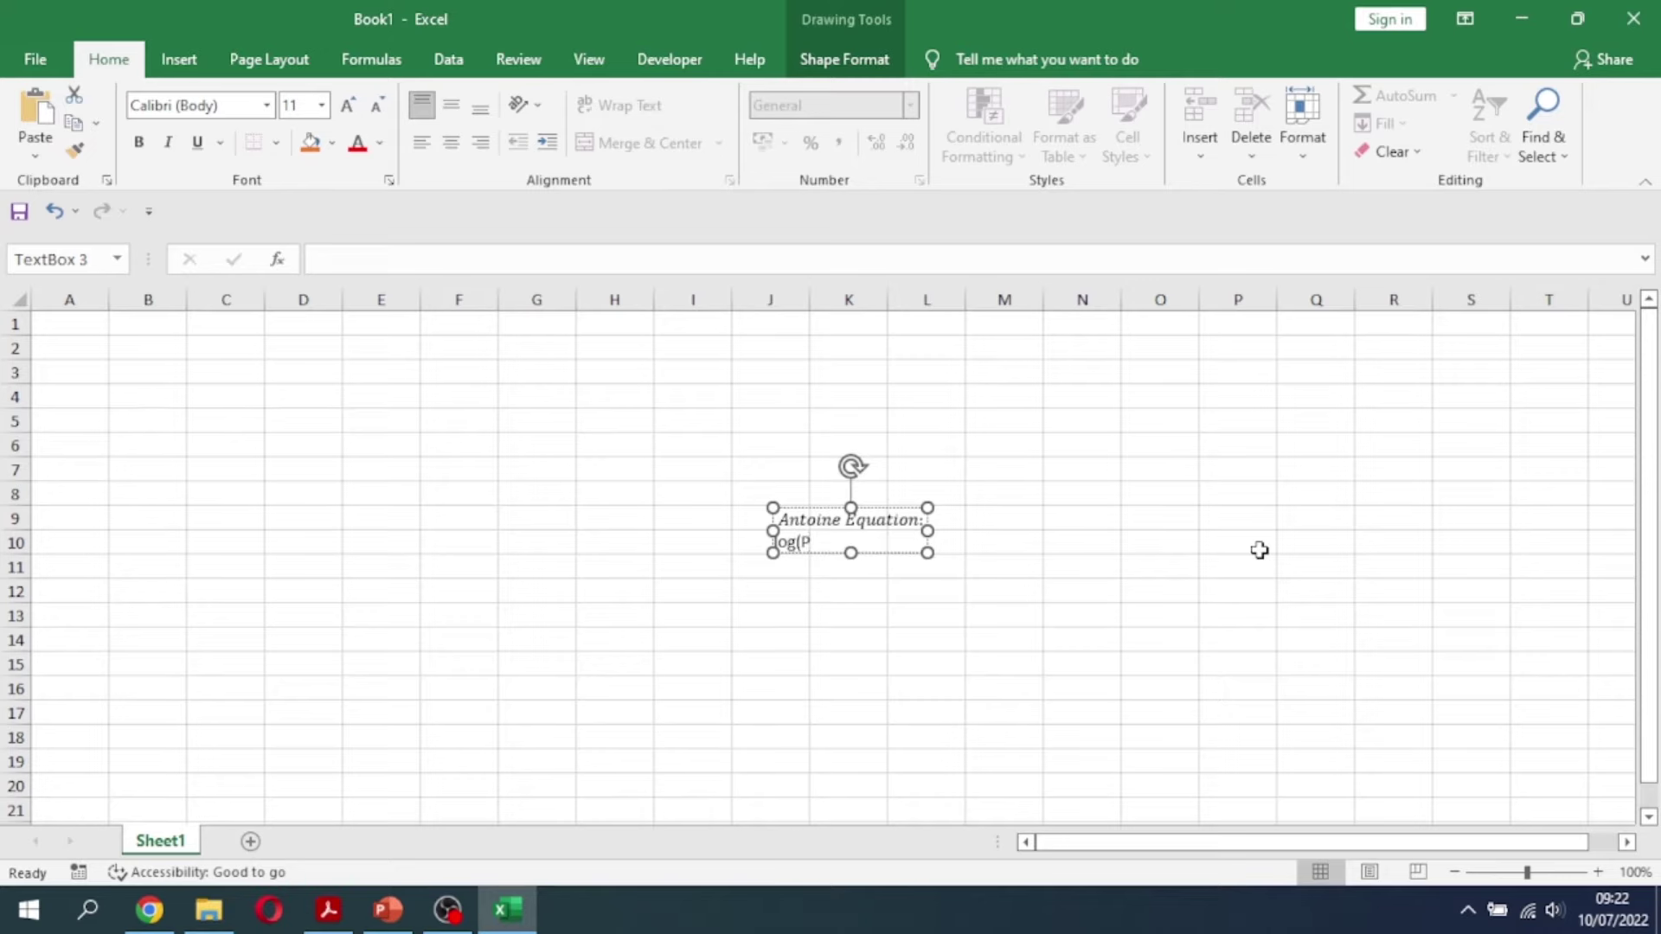
text(S))
text(=A)
text(+)
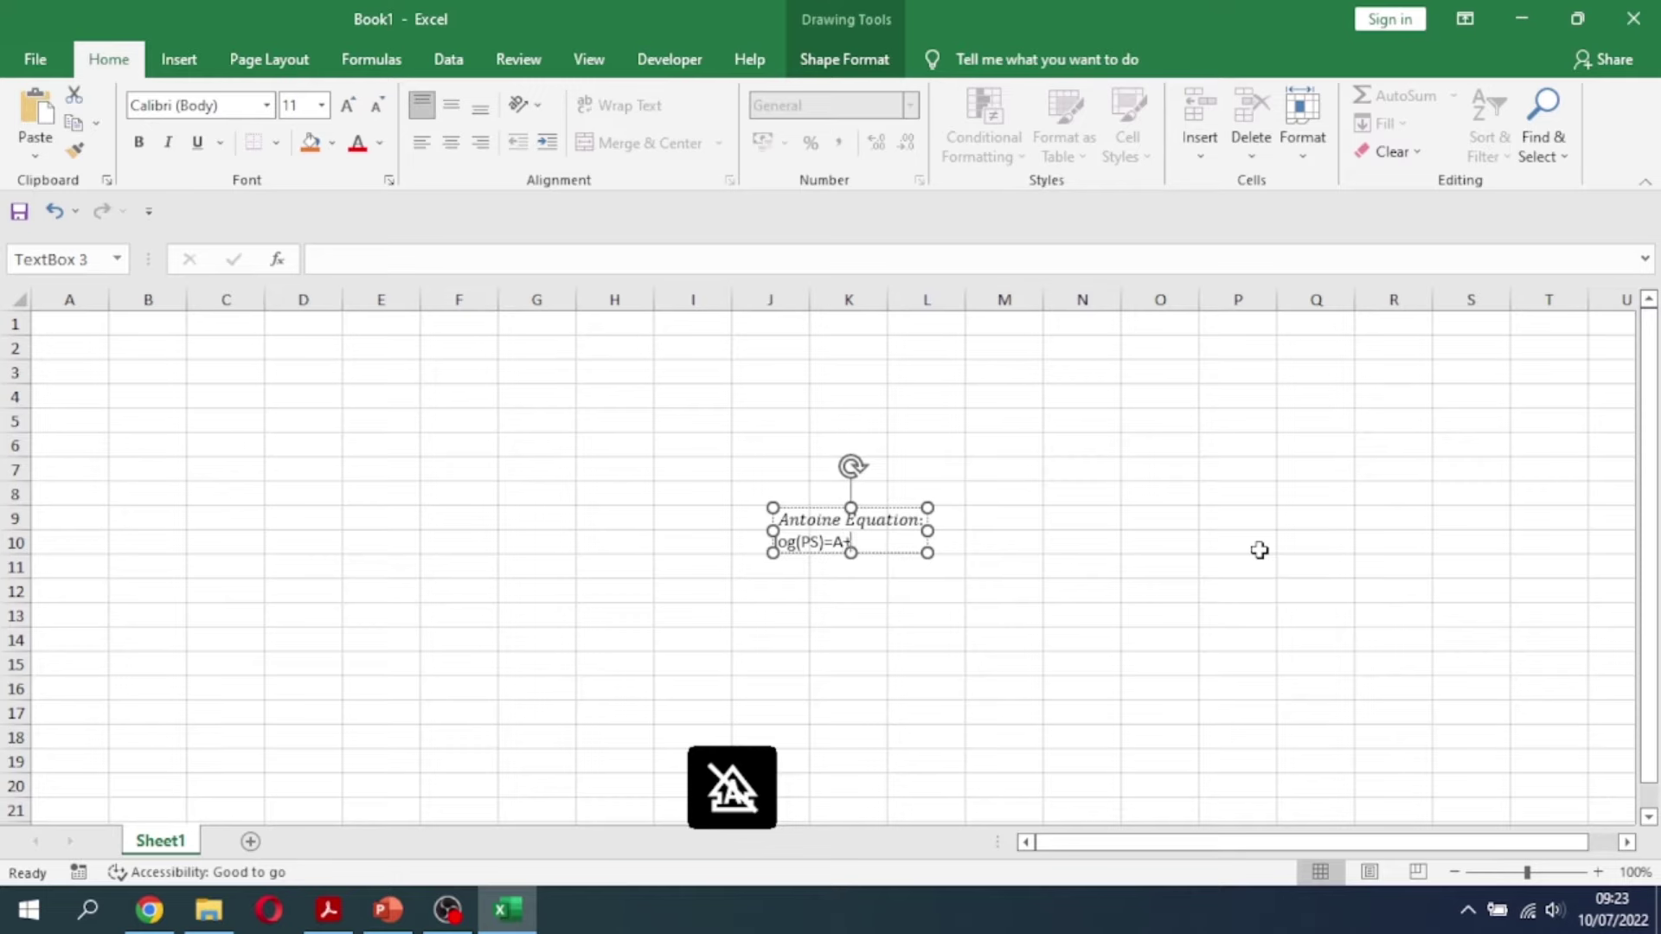
text(B)
text(/()
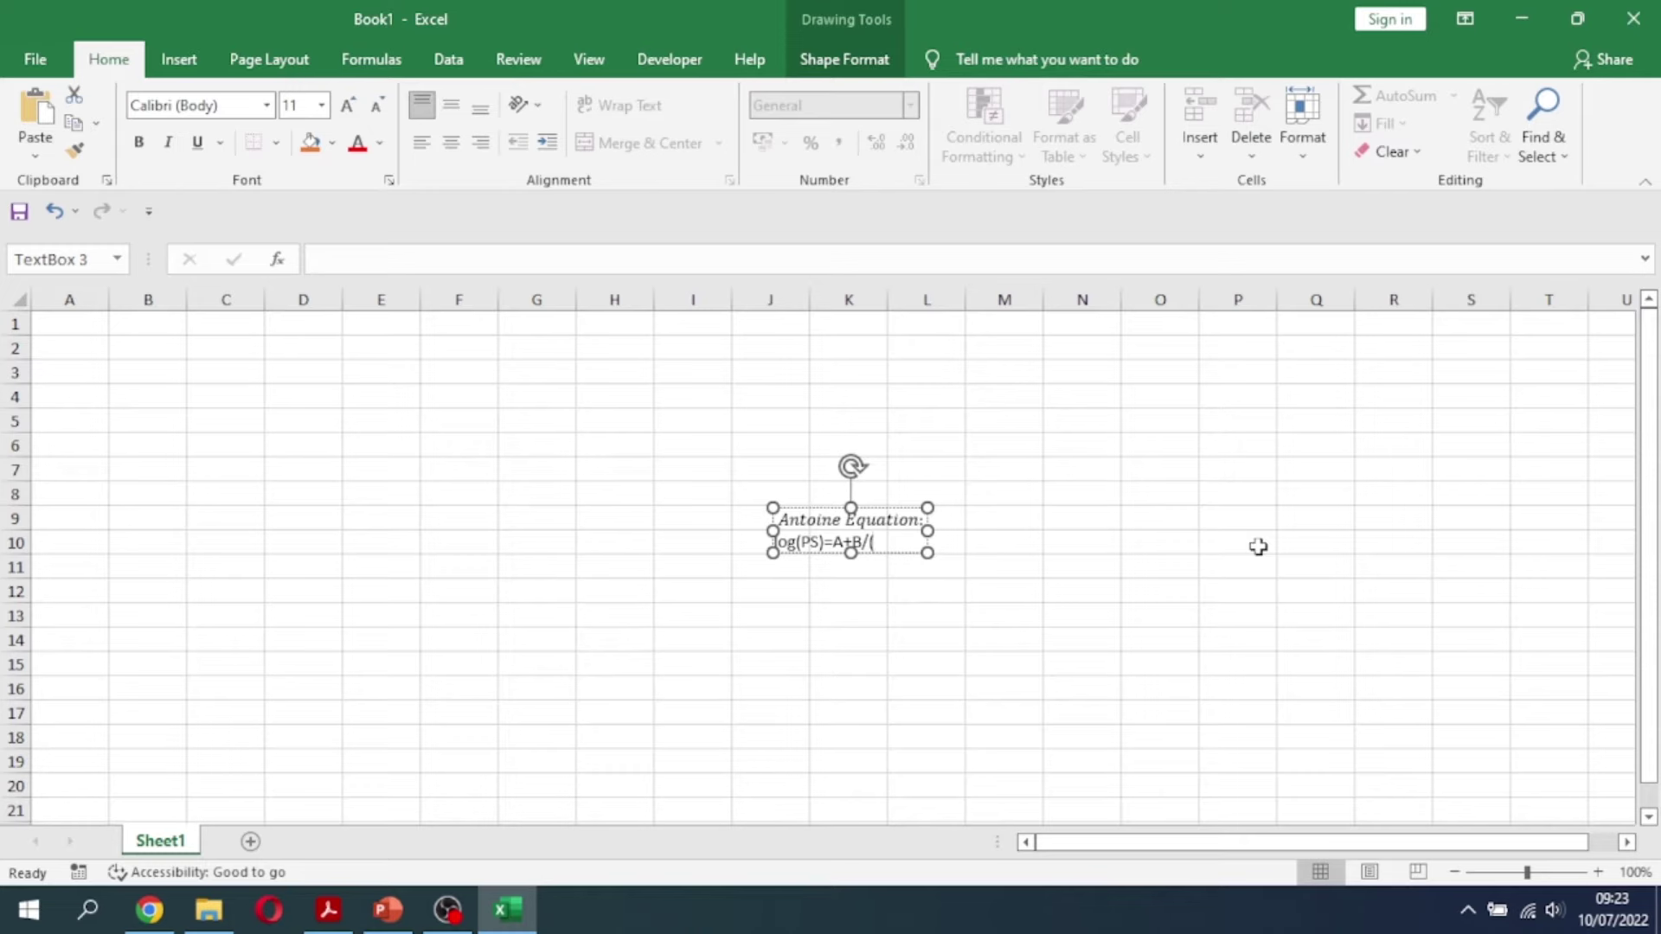
text(T)
text(+C))
Move the equation box to the top of the sheet over E1–F2 and fill it white
drag(886, 511, 466, 314)
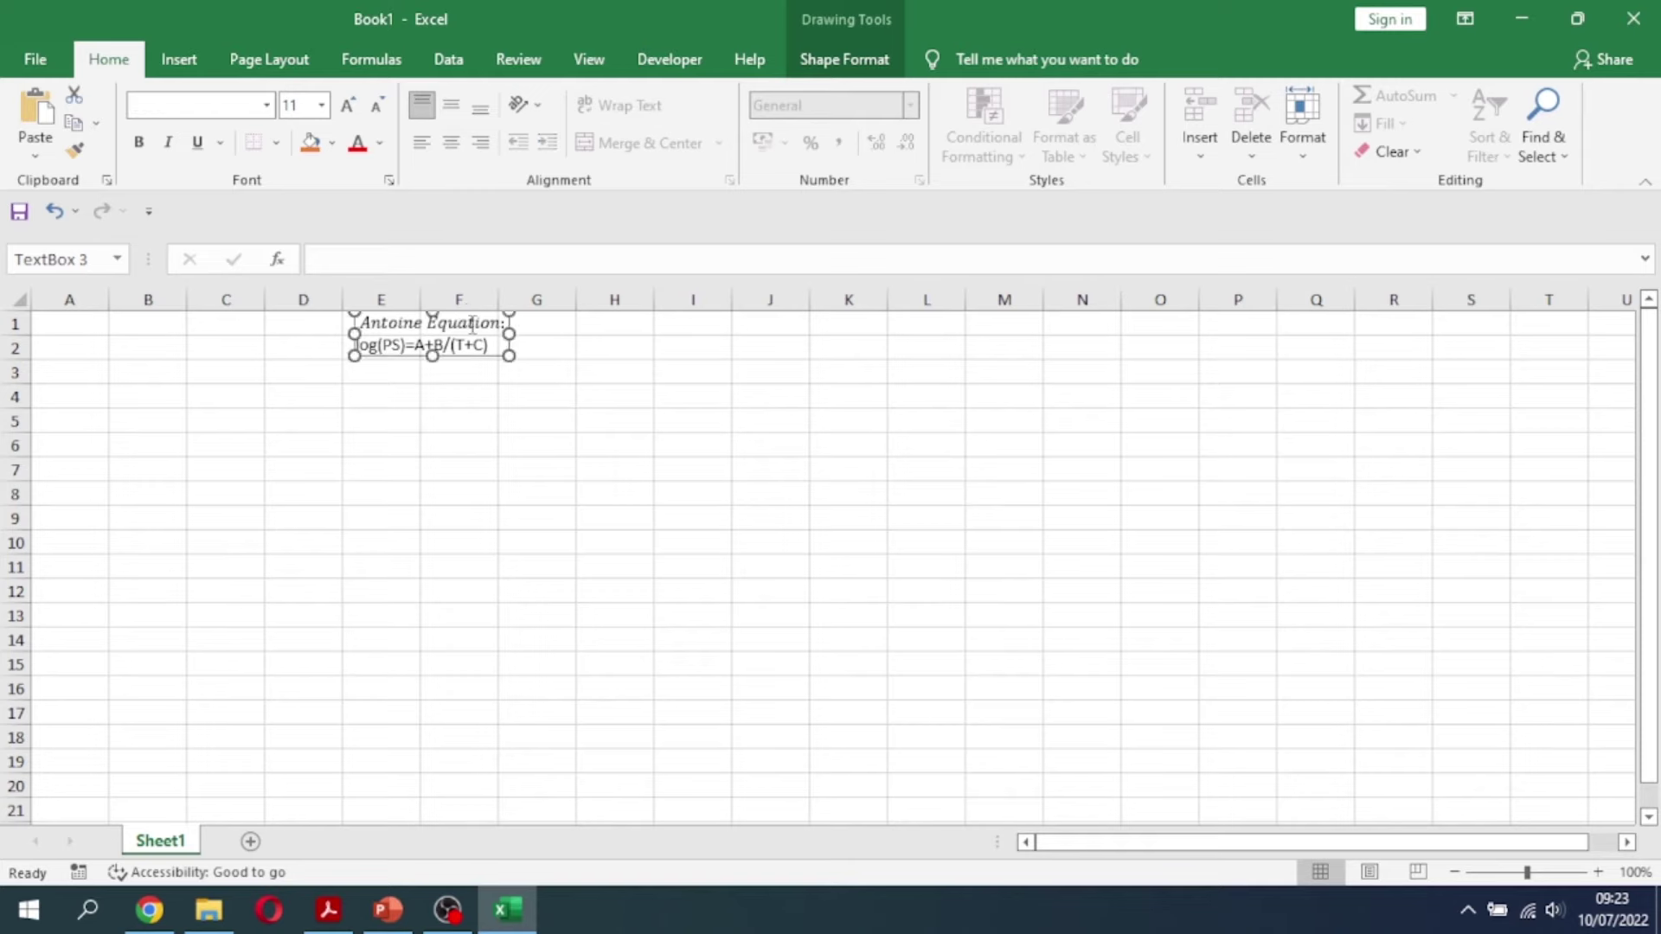
key(ctrl+a)
key(alt+equal)
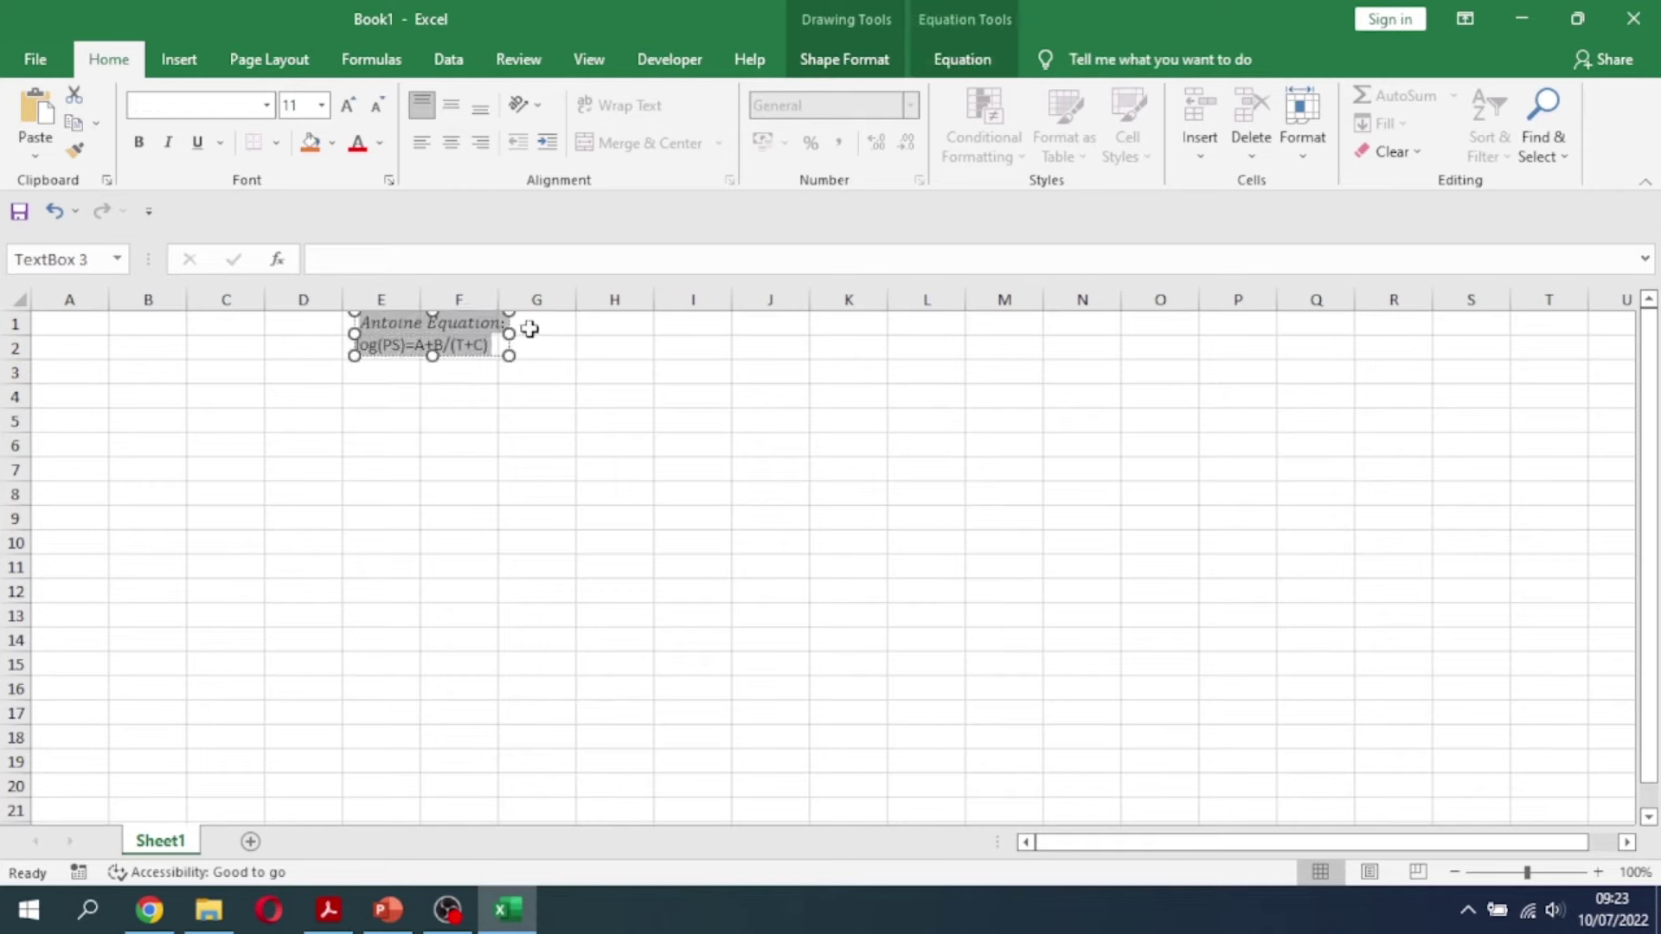
click(956, 69)
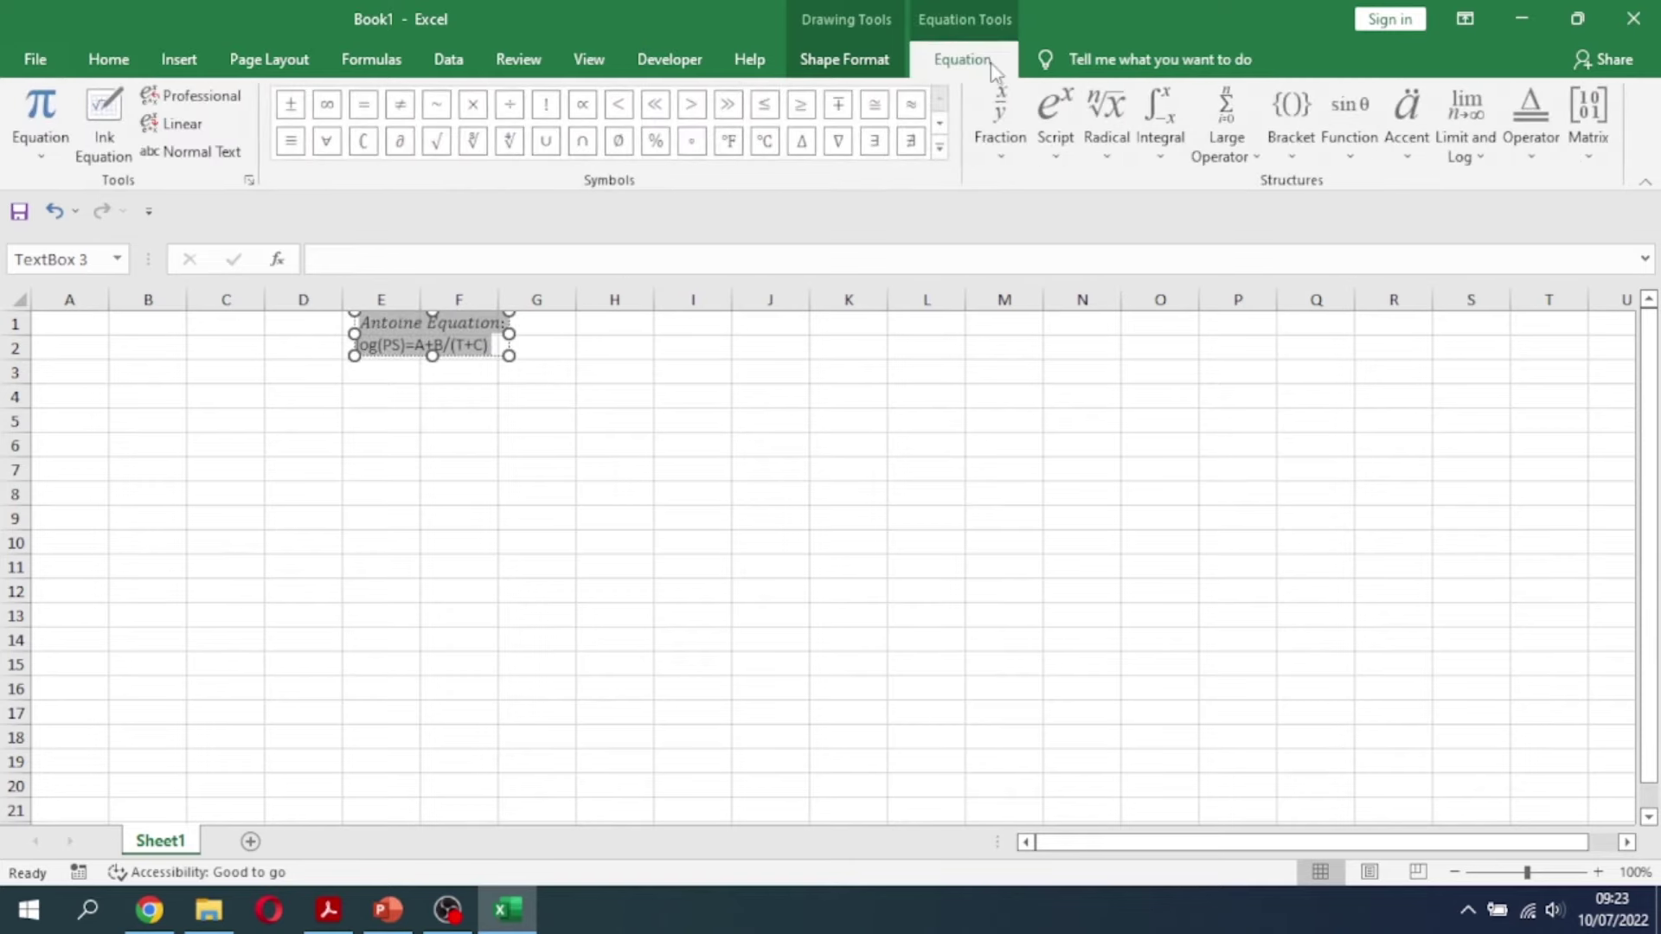
click(881, 74)
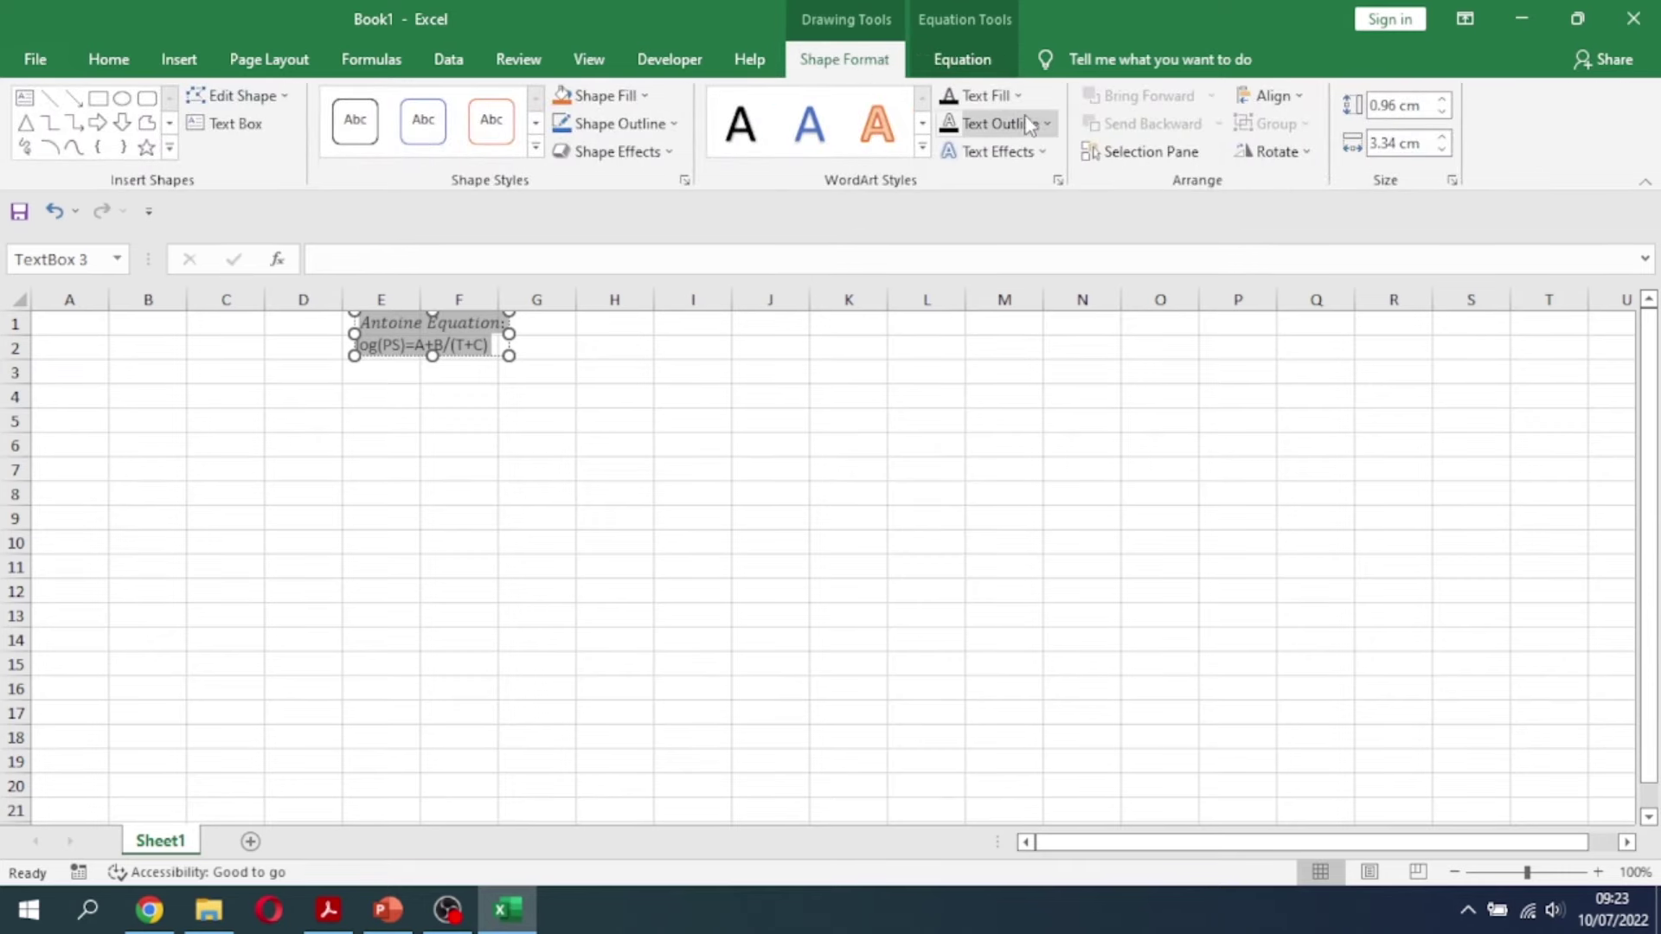
click(645, 96)
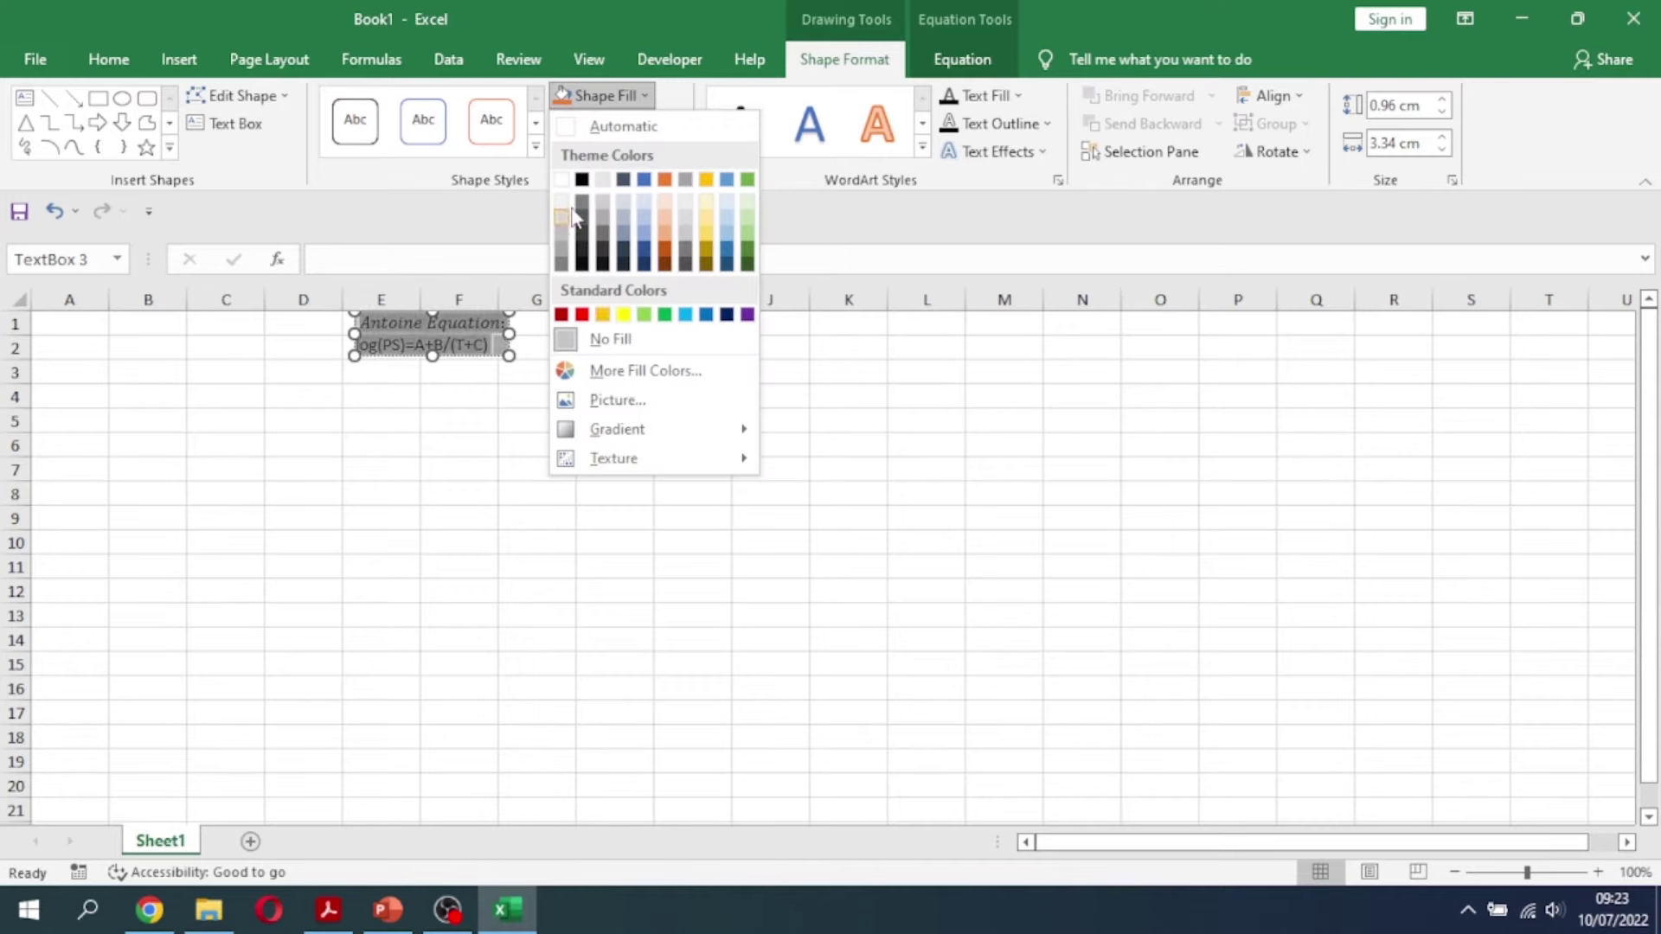
click(562, 180)
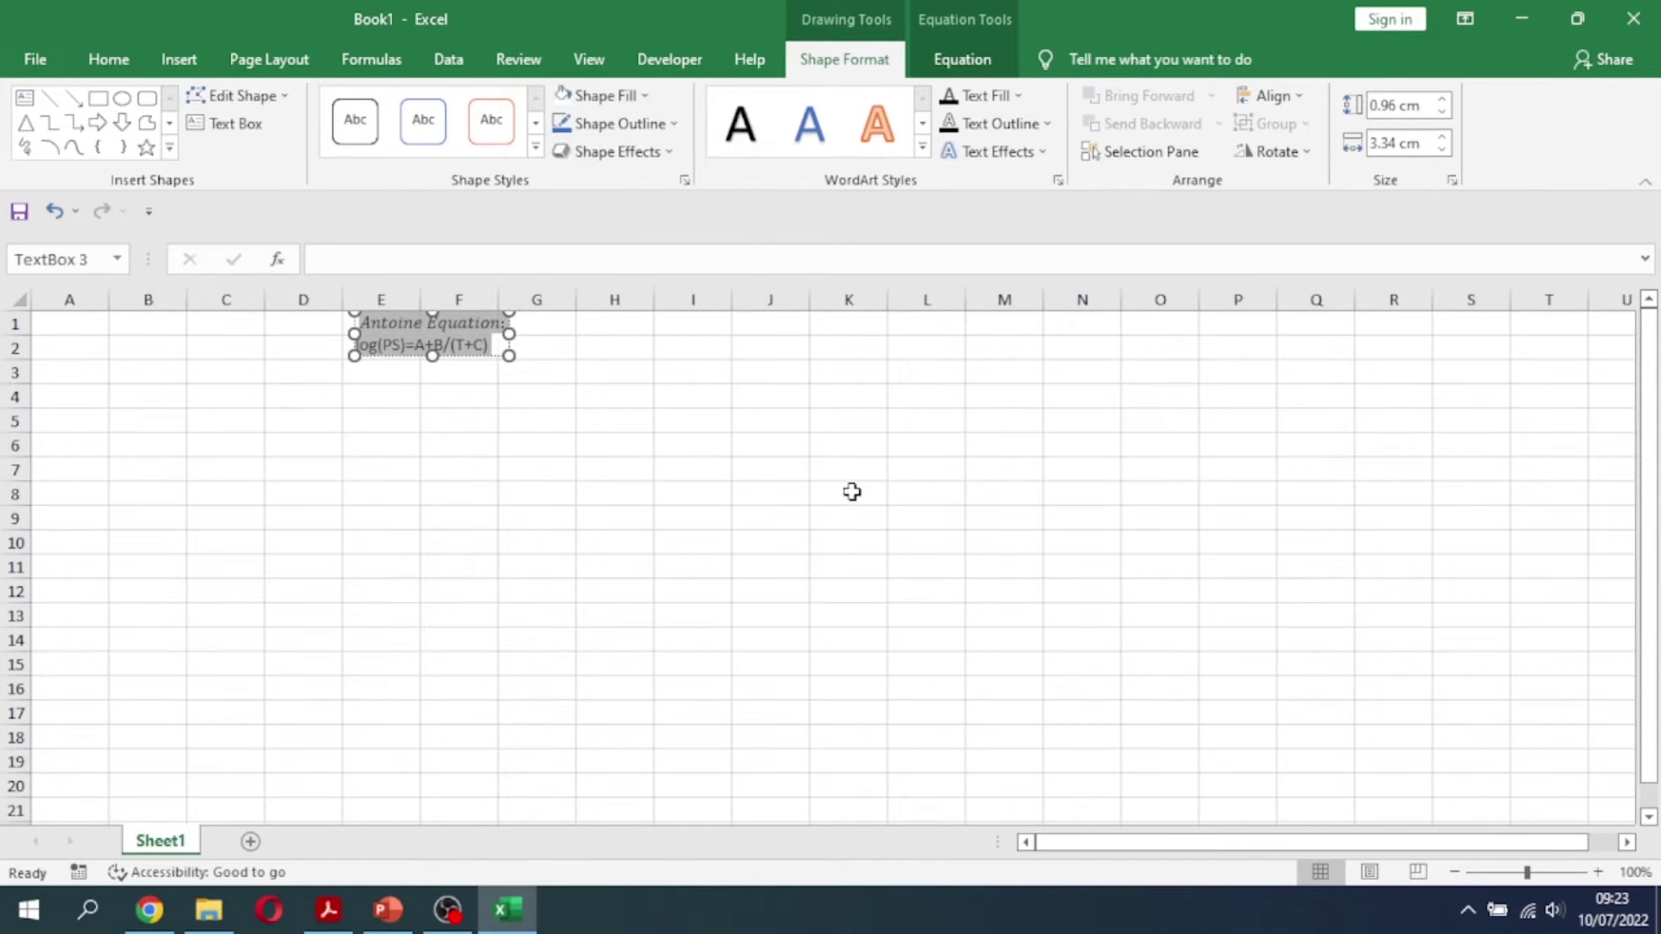
click(849, 489)
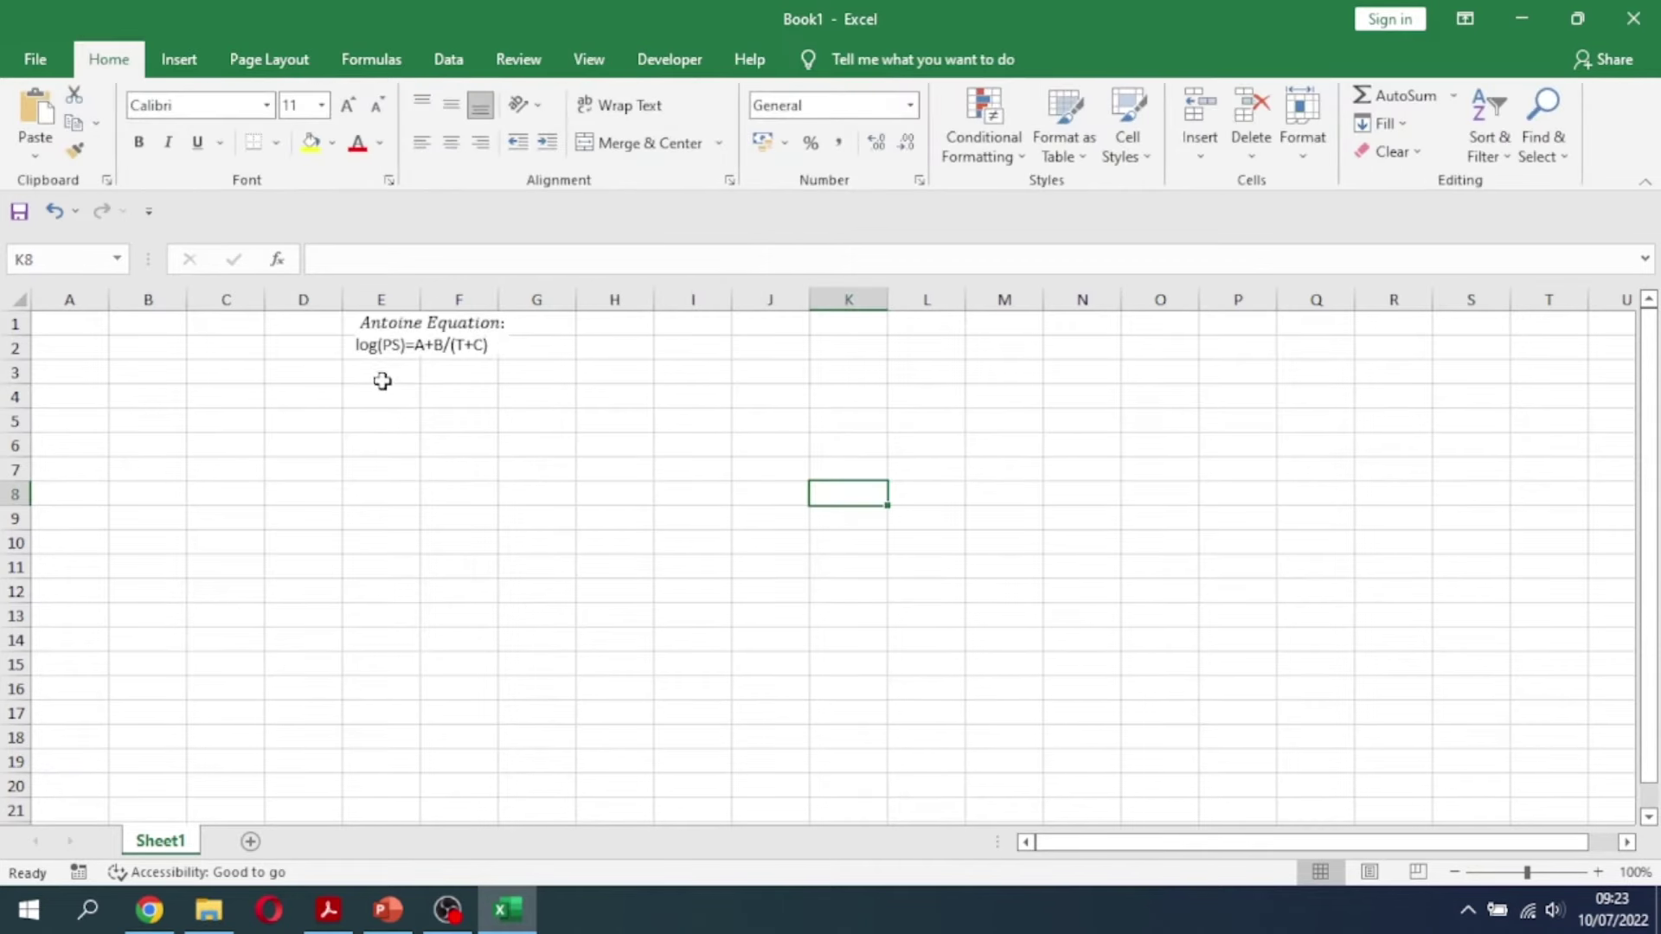
Make the S in log(PS) subscript using the Font dialog's Subscript option
click(393, 340)
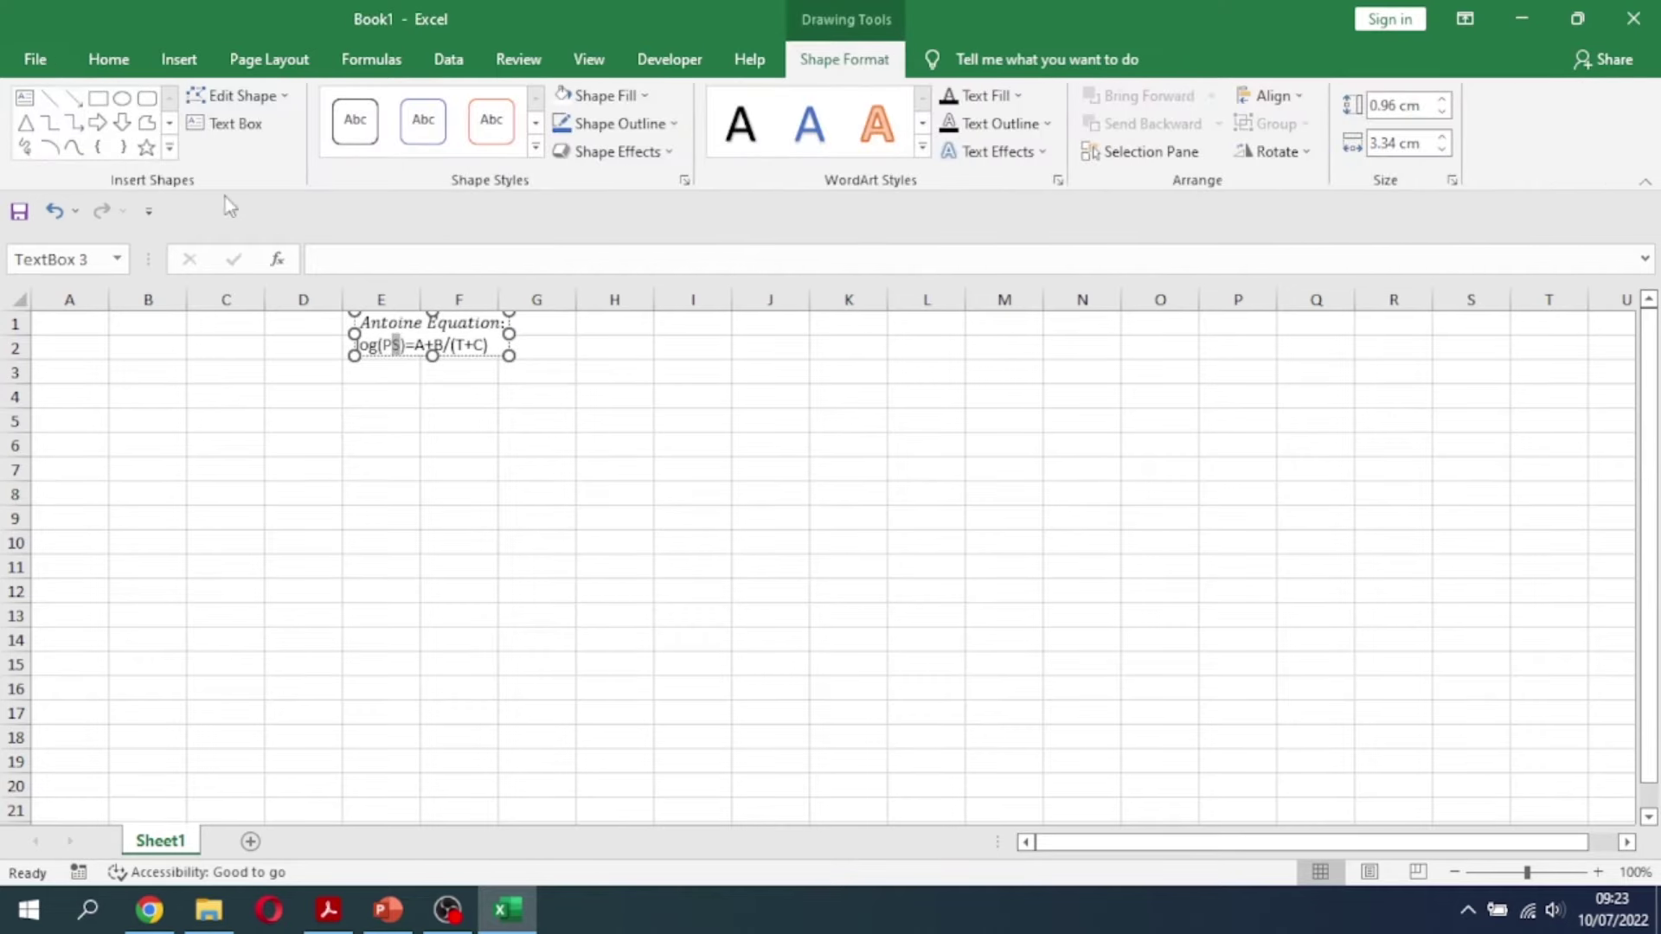
click(107, 61)
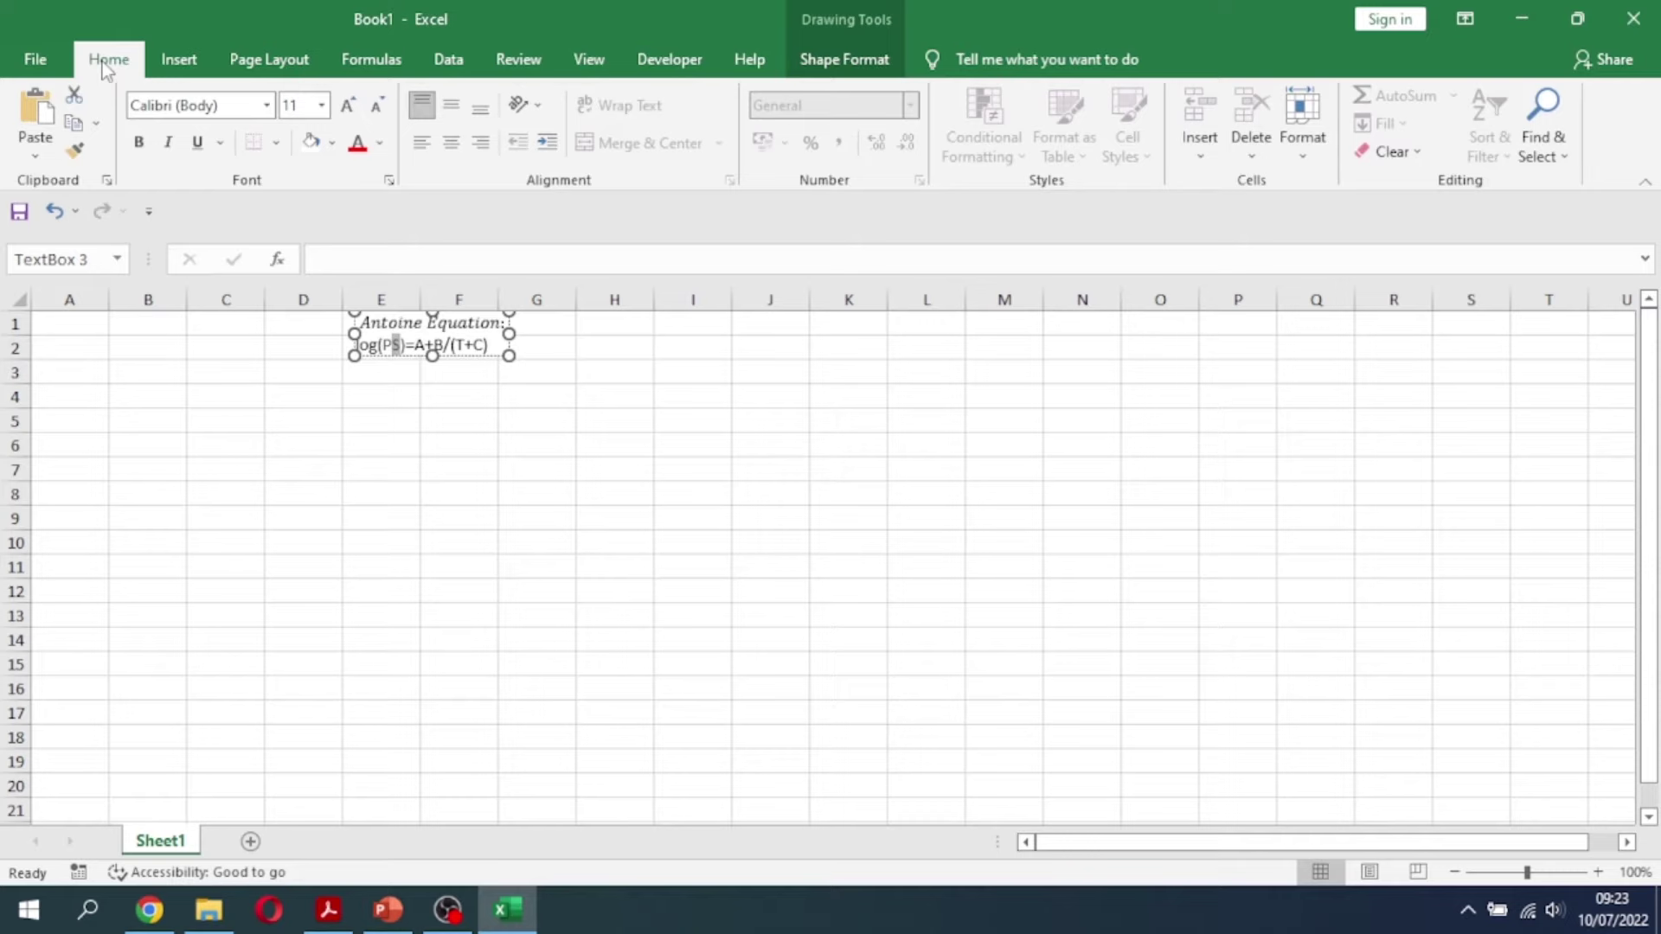
click(390, 181)
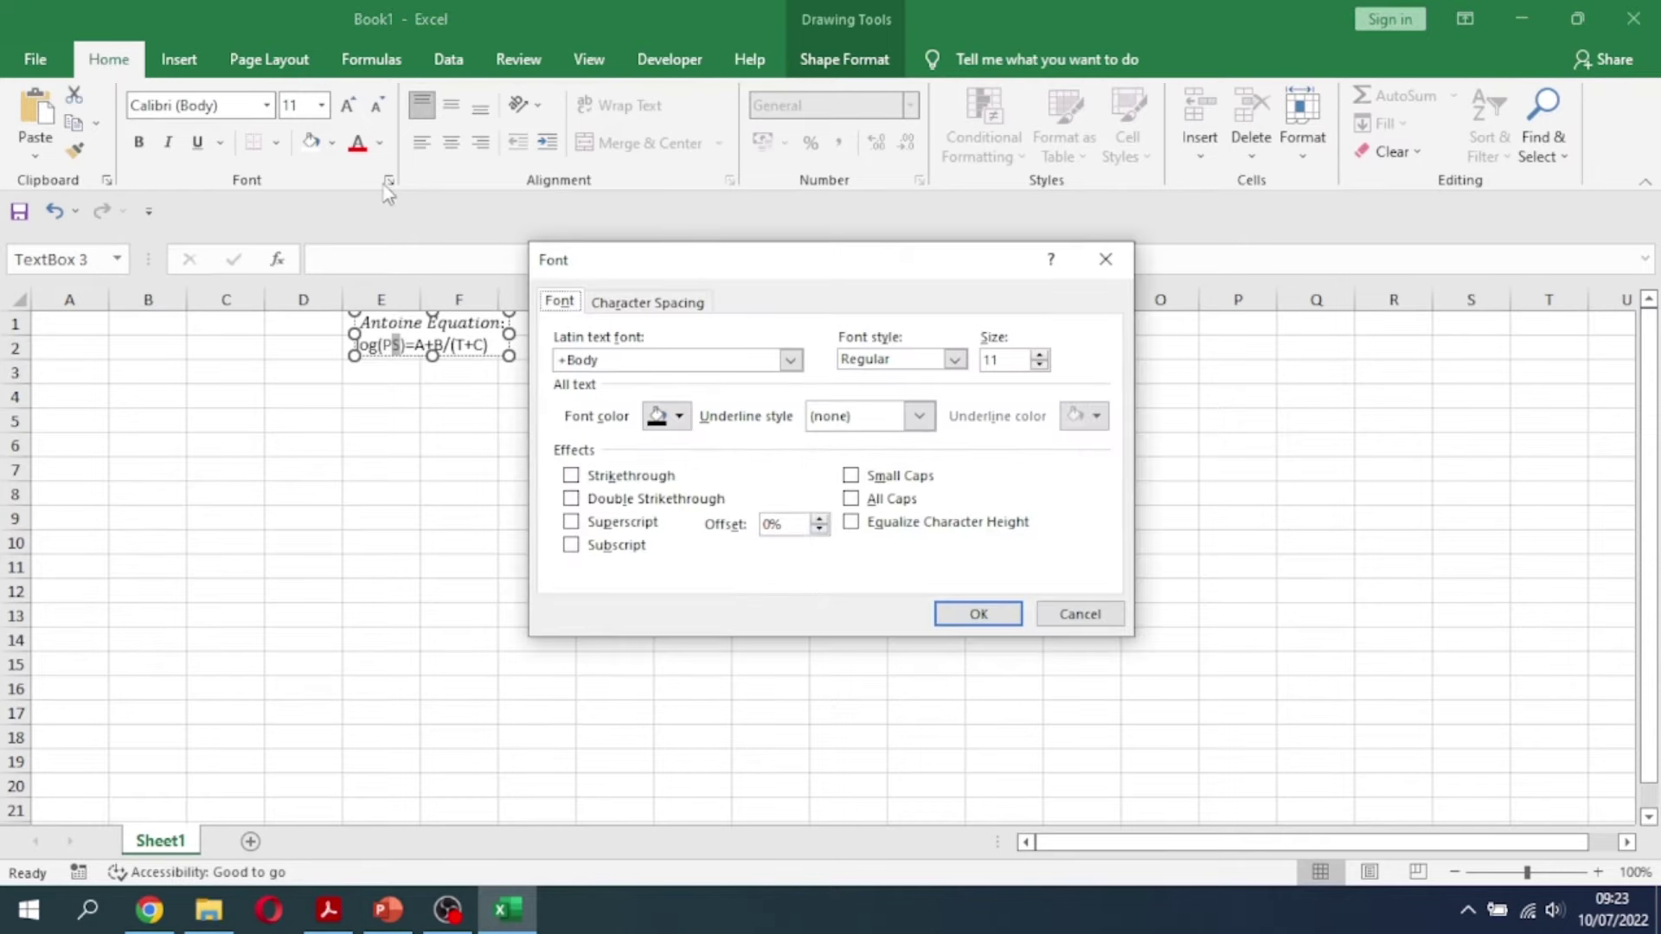
click(605, 546)
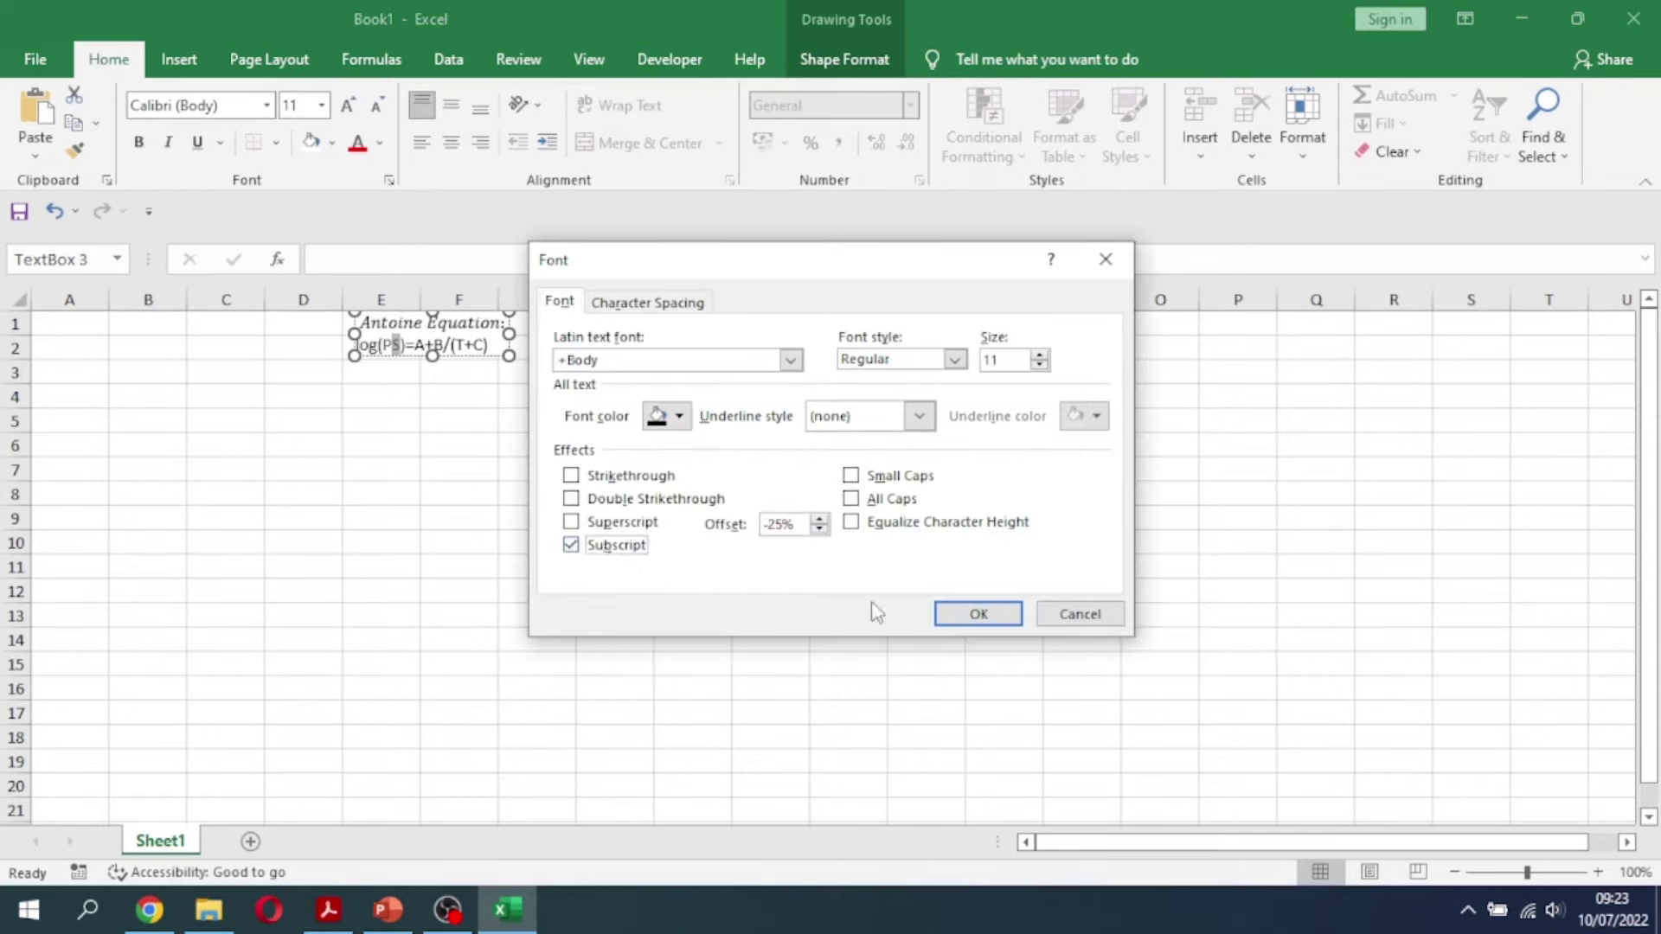
click(977, 614)
click(506, 420)
click(383, 374)
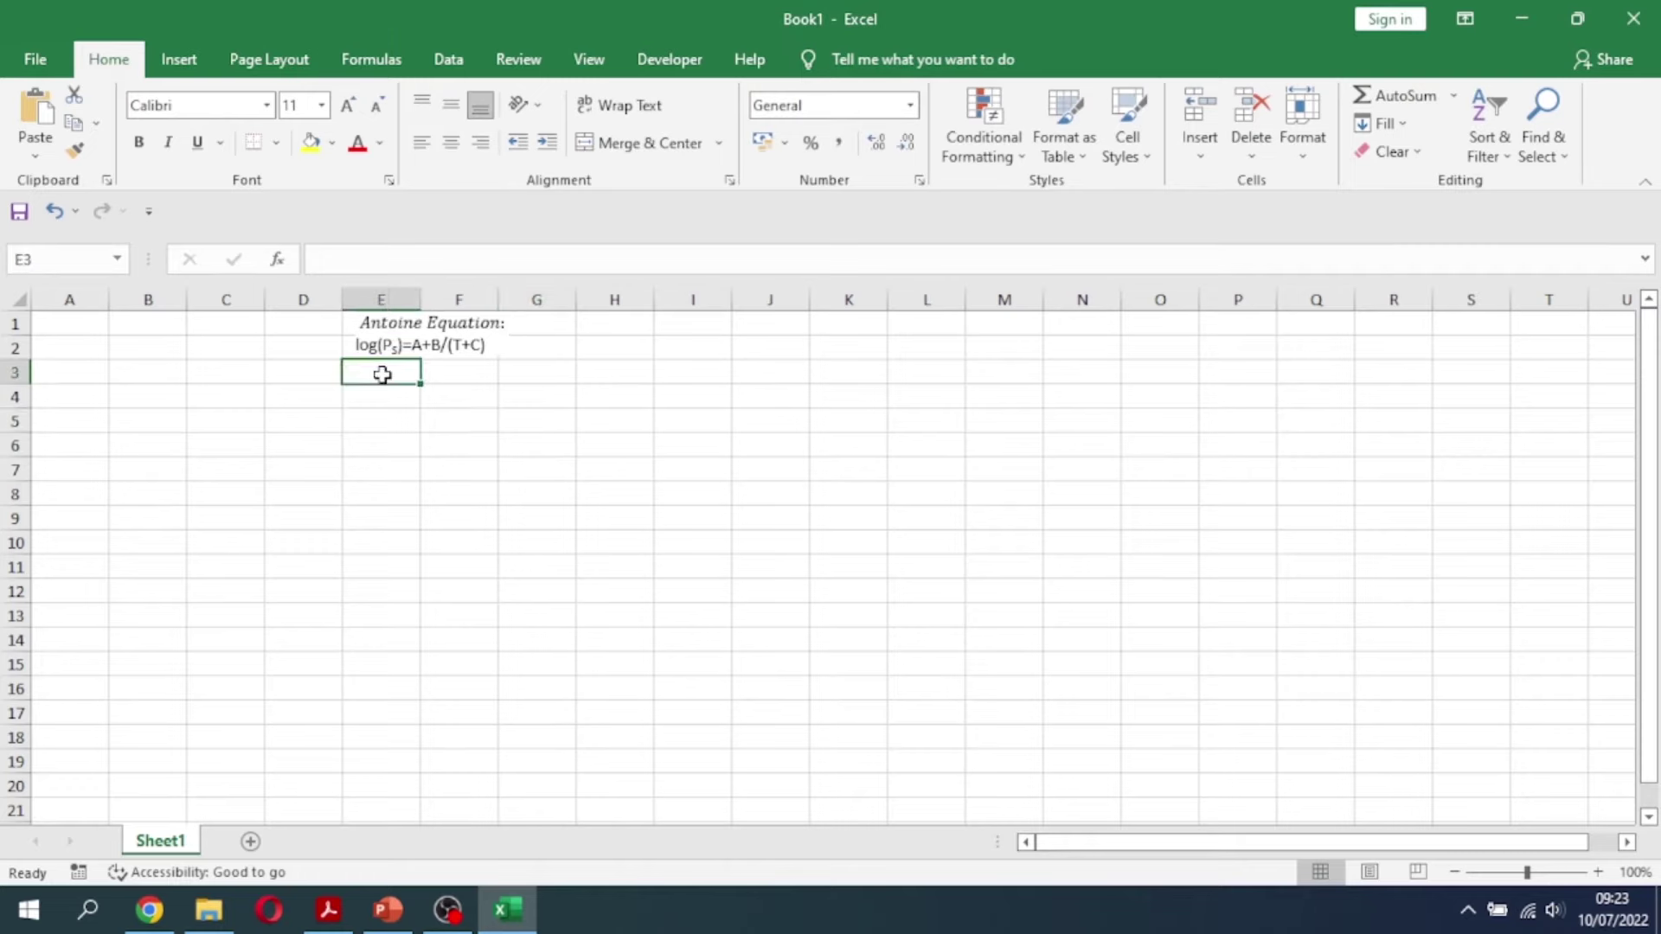
Enter the coefficient labels A, B and C in cells E3, E4 and E5
text(a)
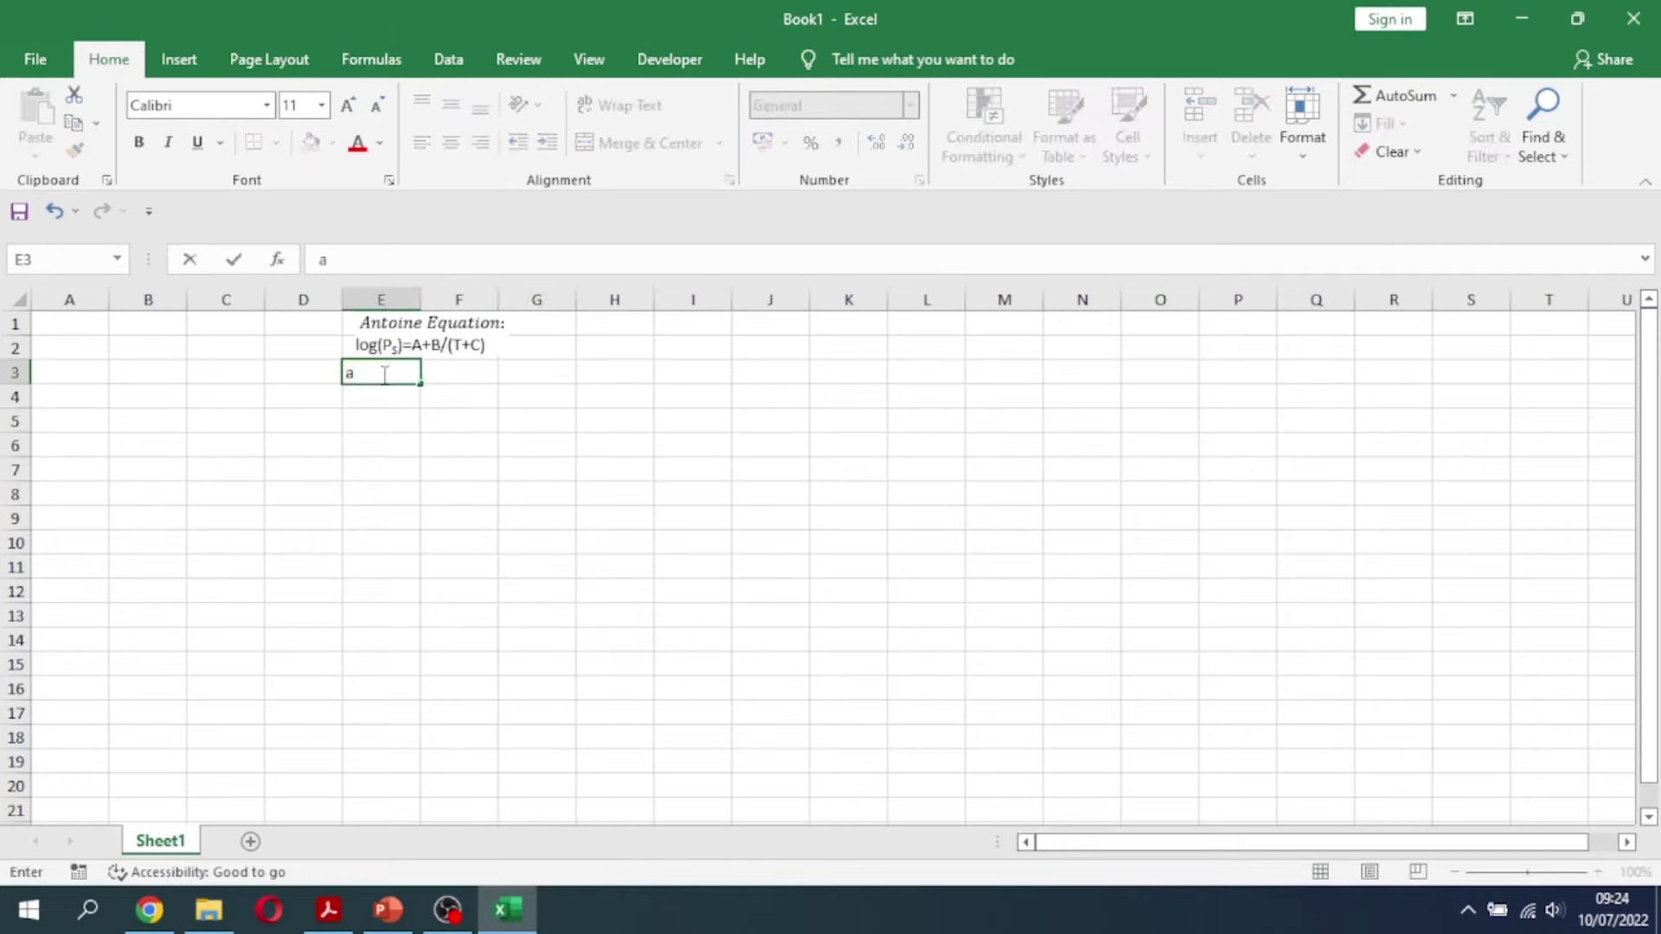
key(BackSpace)
key(Caps_Lock)
text(A)
key(Return)
text(B)
key(Return)
text(C)
key(Return)
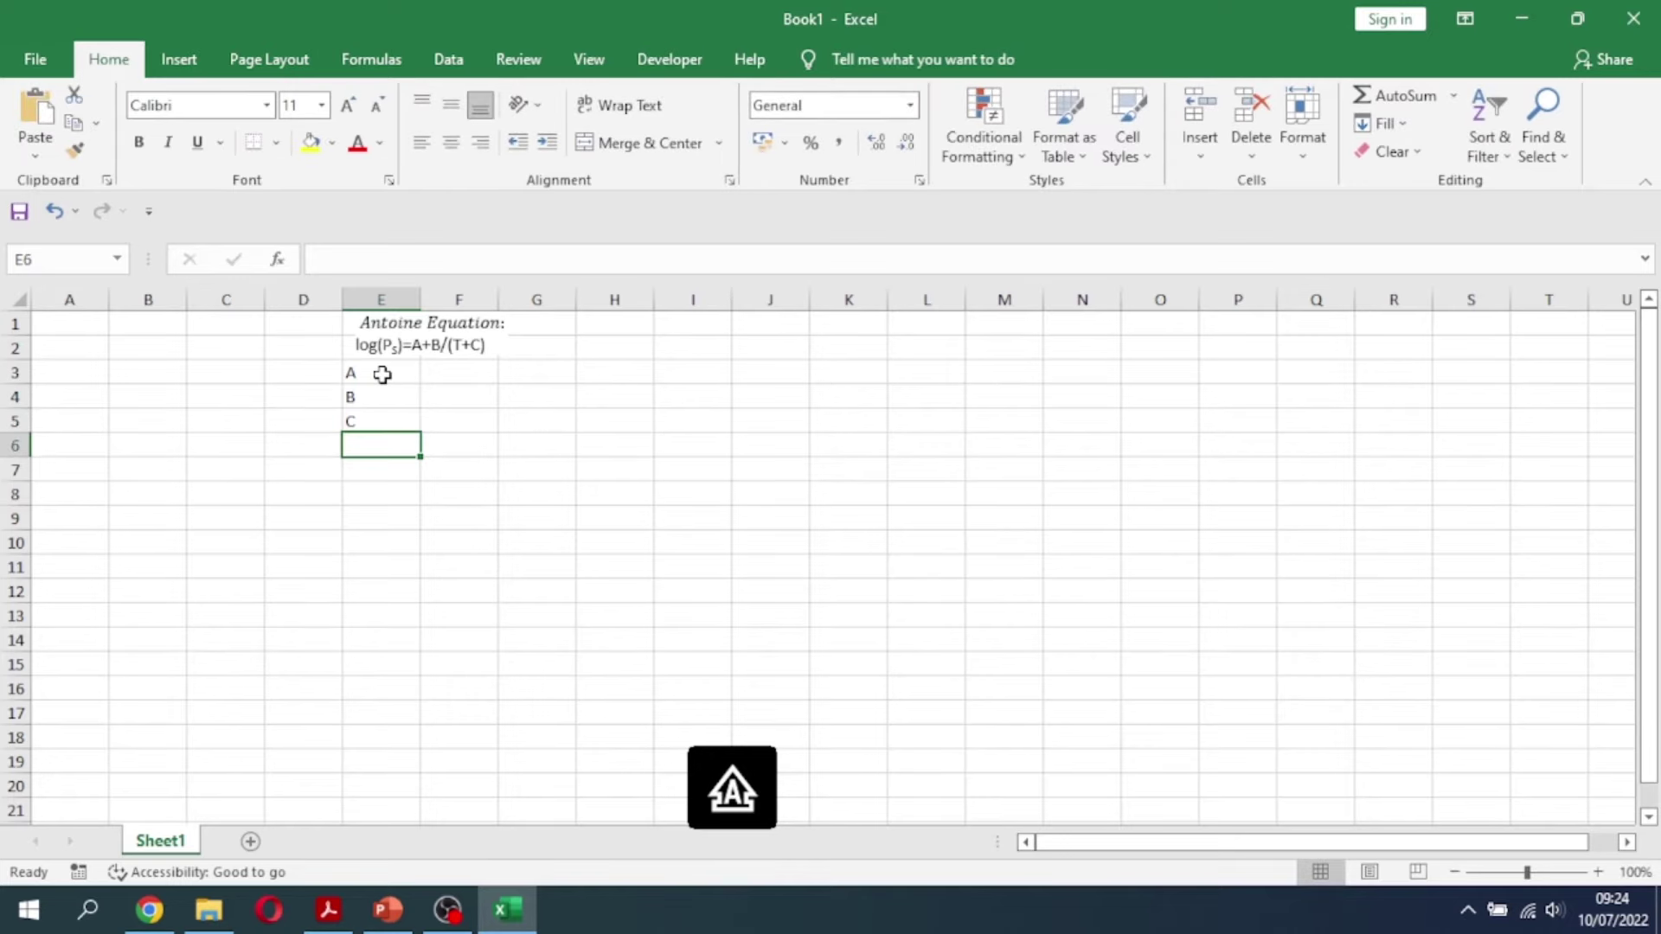
Label B7 'T', B8 'K' and C7 'PS'
key(Down)
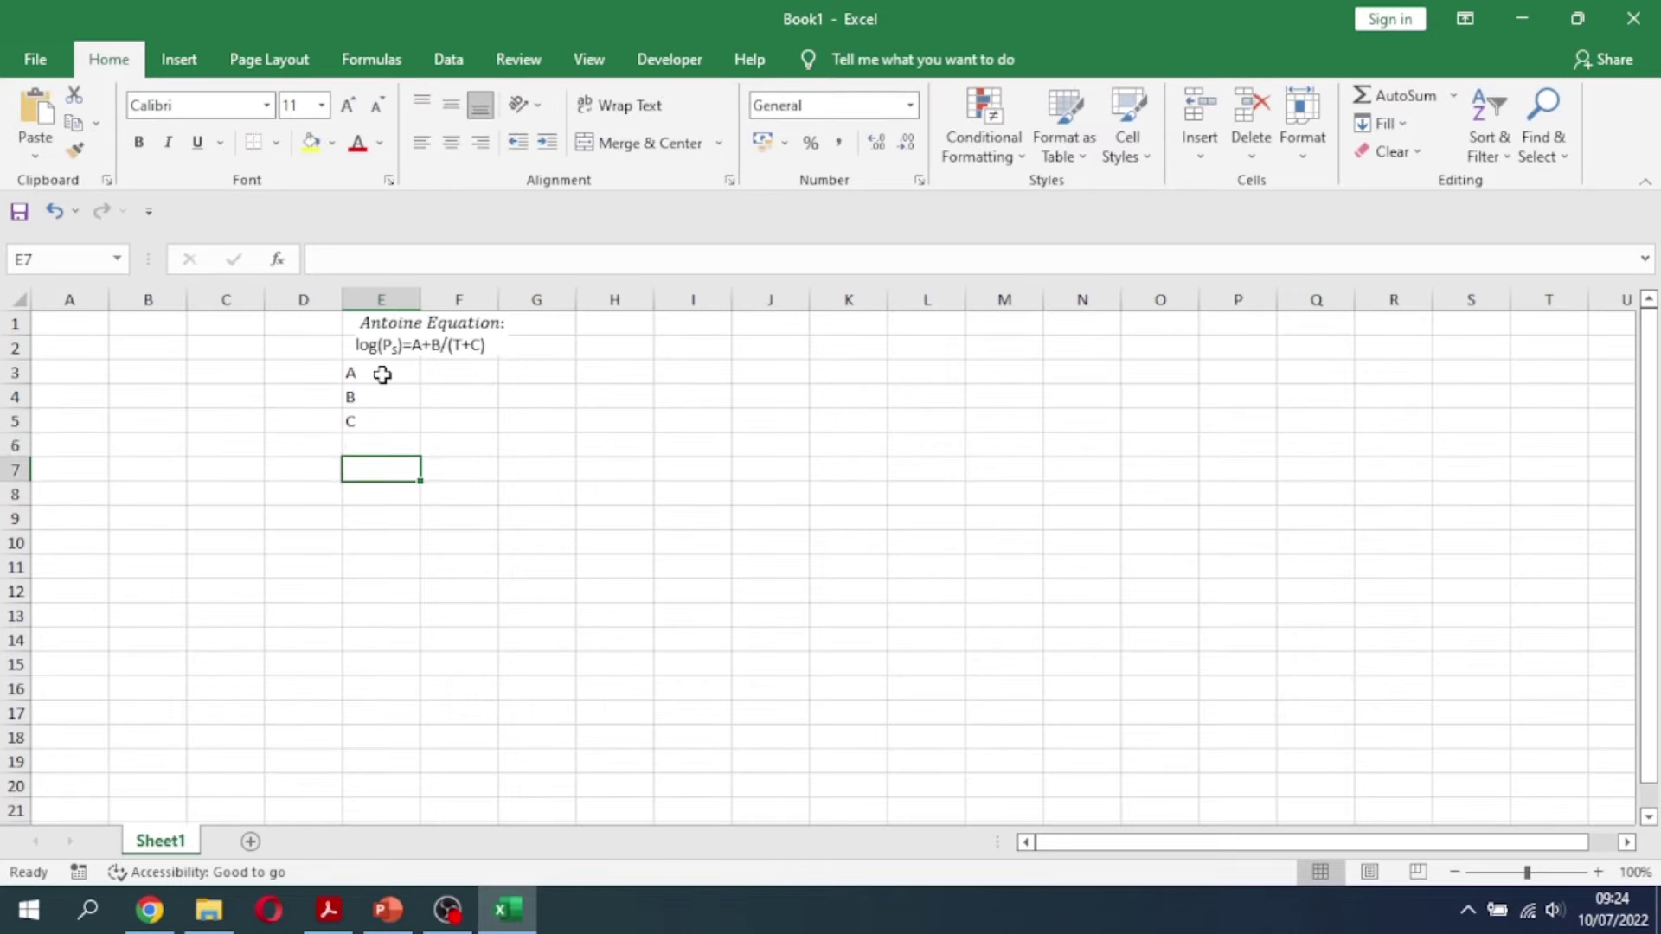
key(Left)
key(Left)
key(Left)
key(Left)
key(Right)
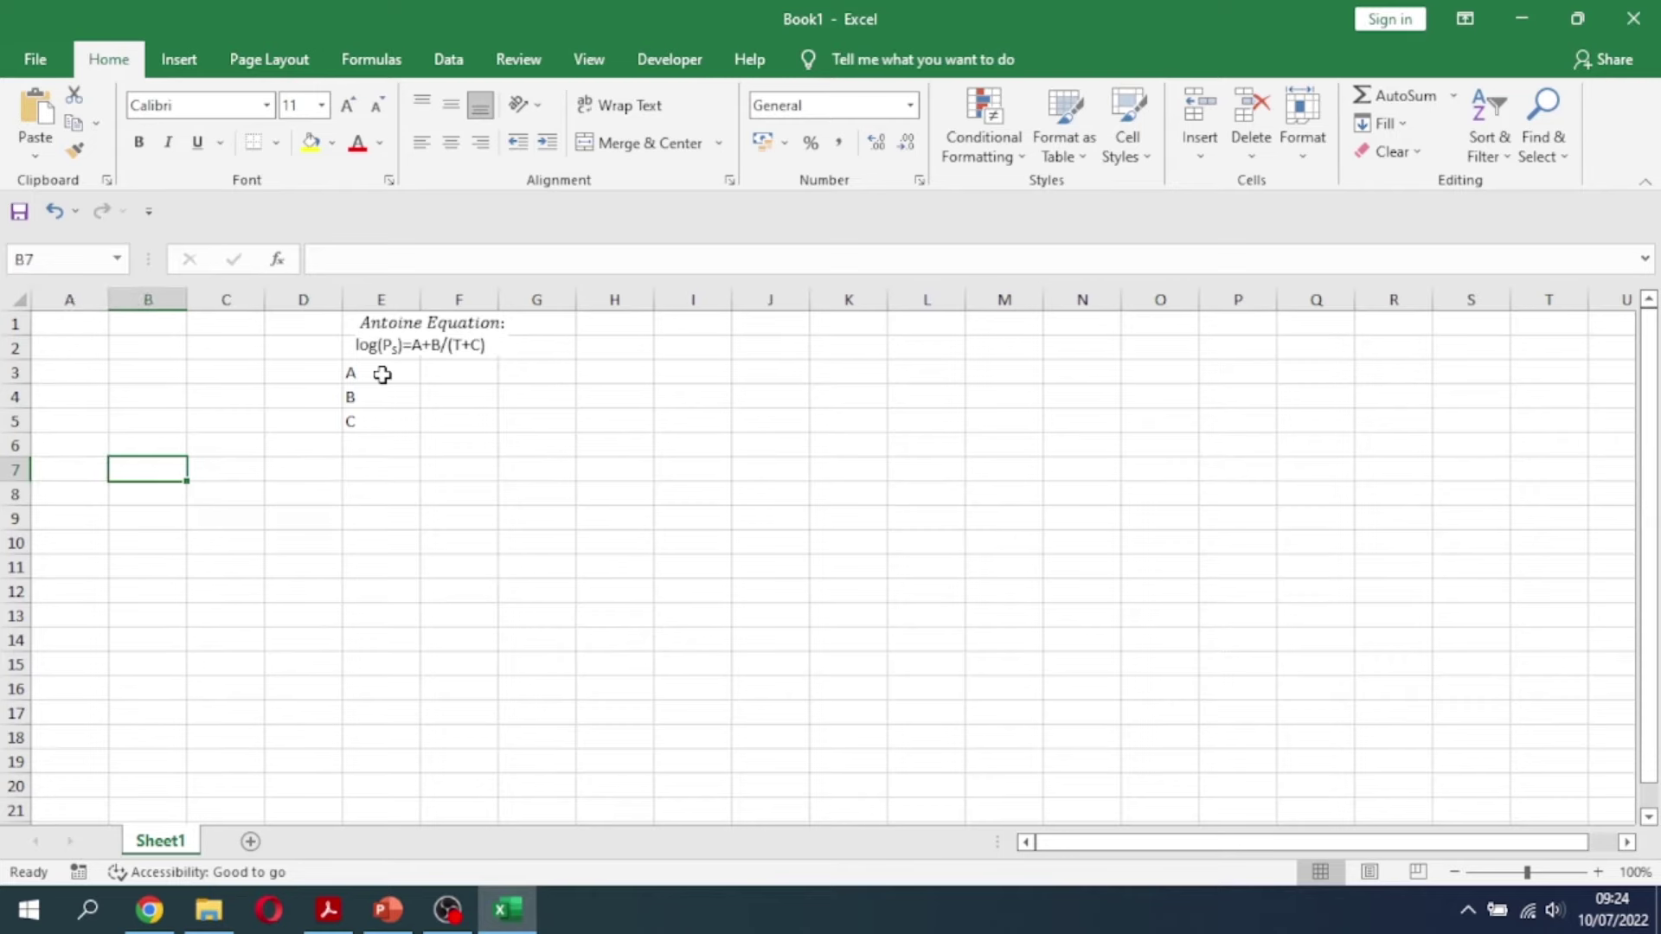
key(Caps_Lock)
text(T)
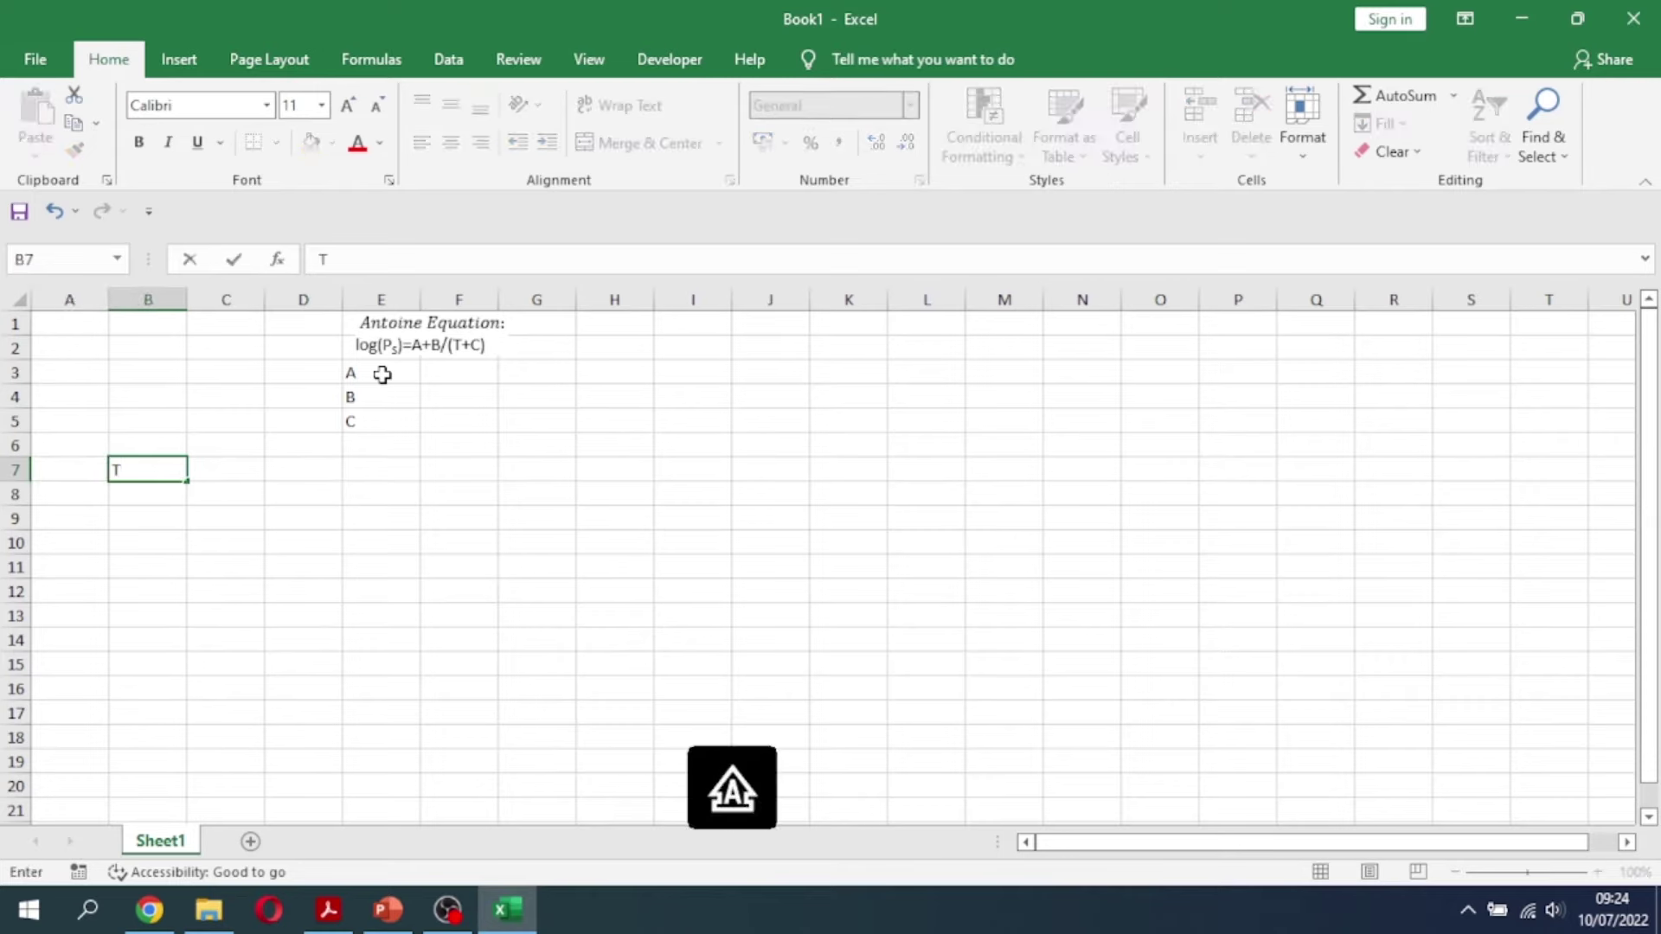
key(Return)
text(K)
key(Up)
key(Right)
key(Page_Down)
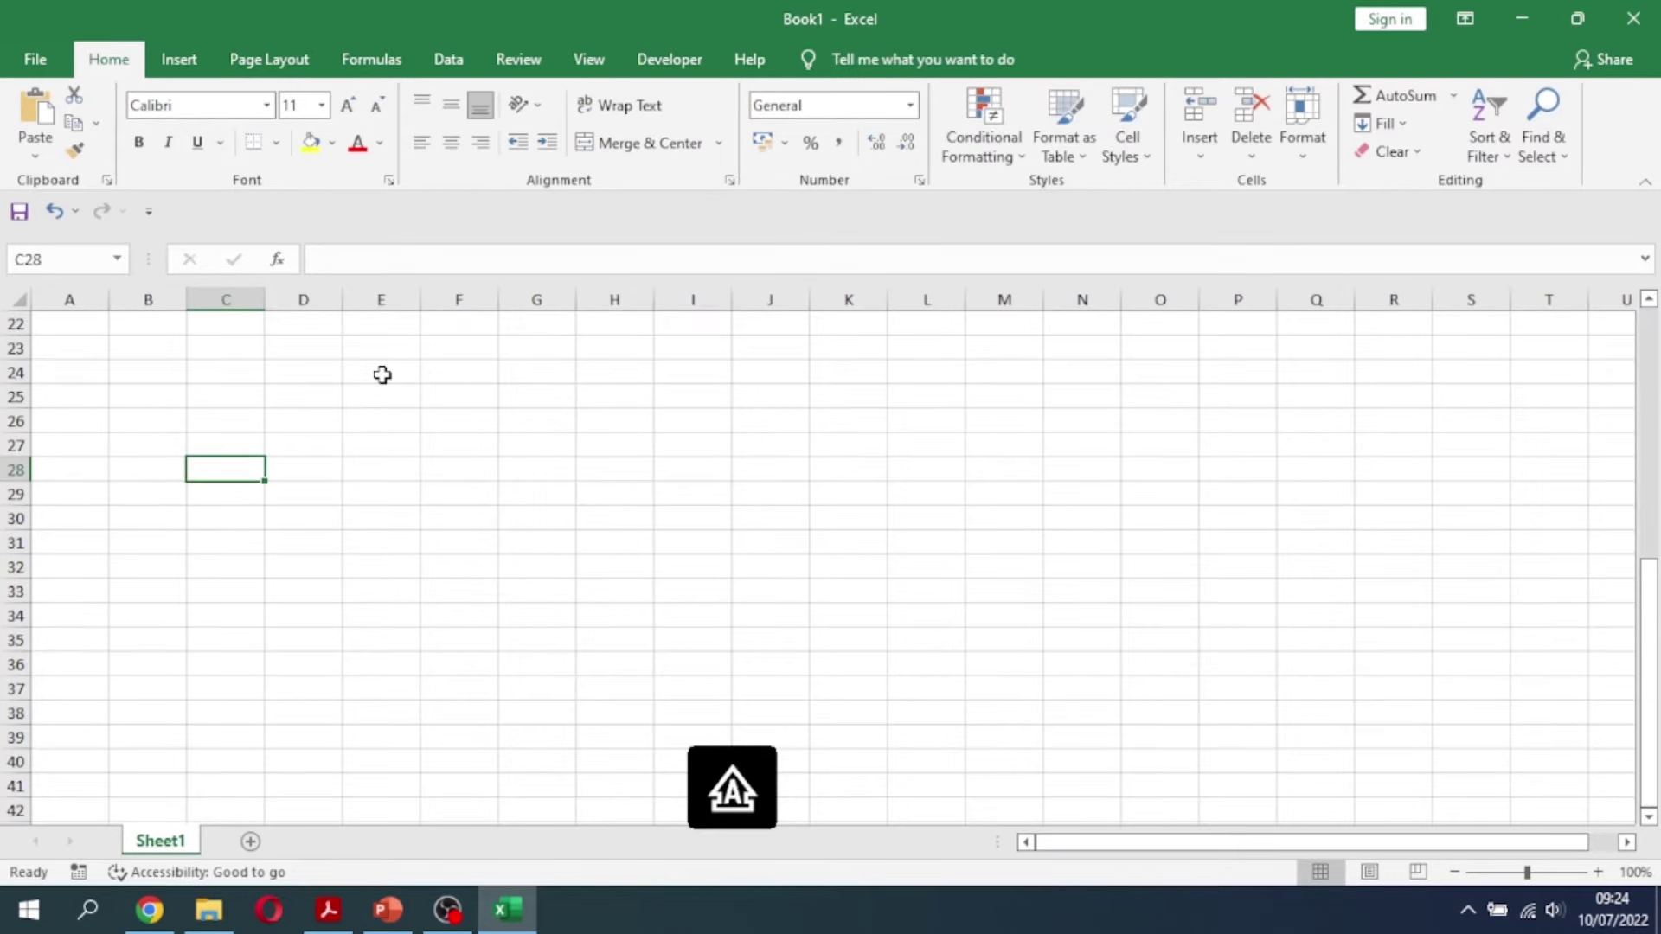
key(Page_Up)
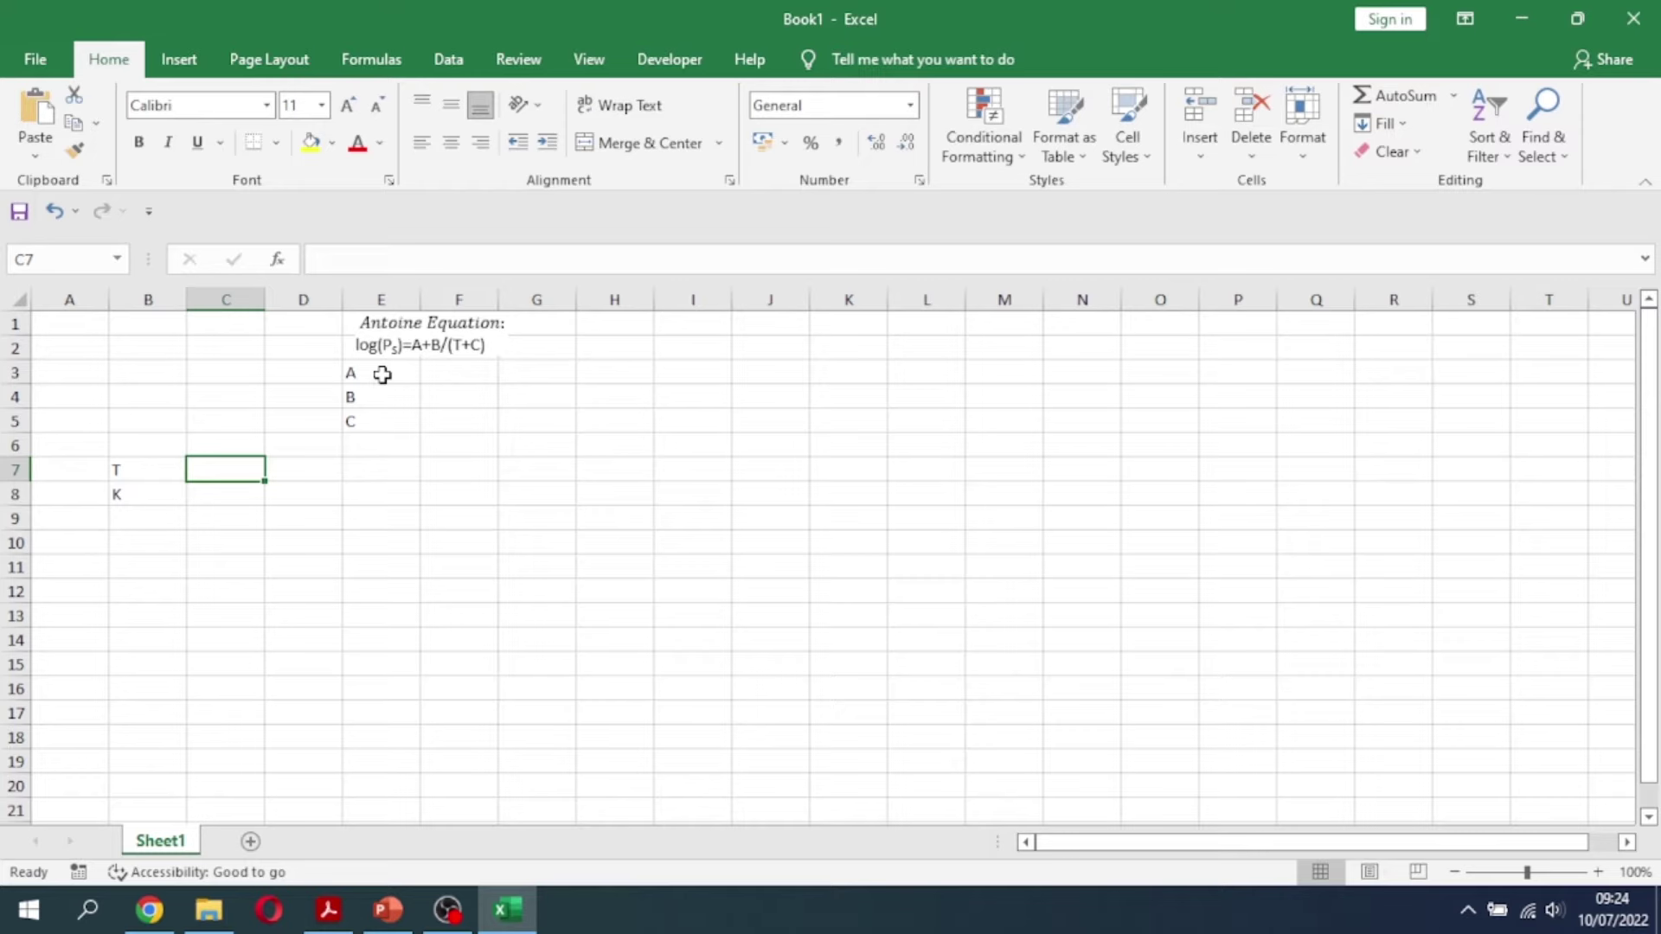
text(P)
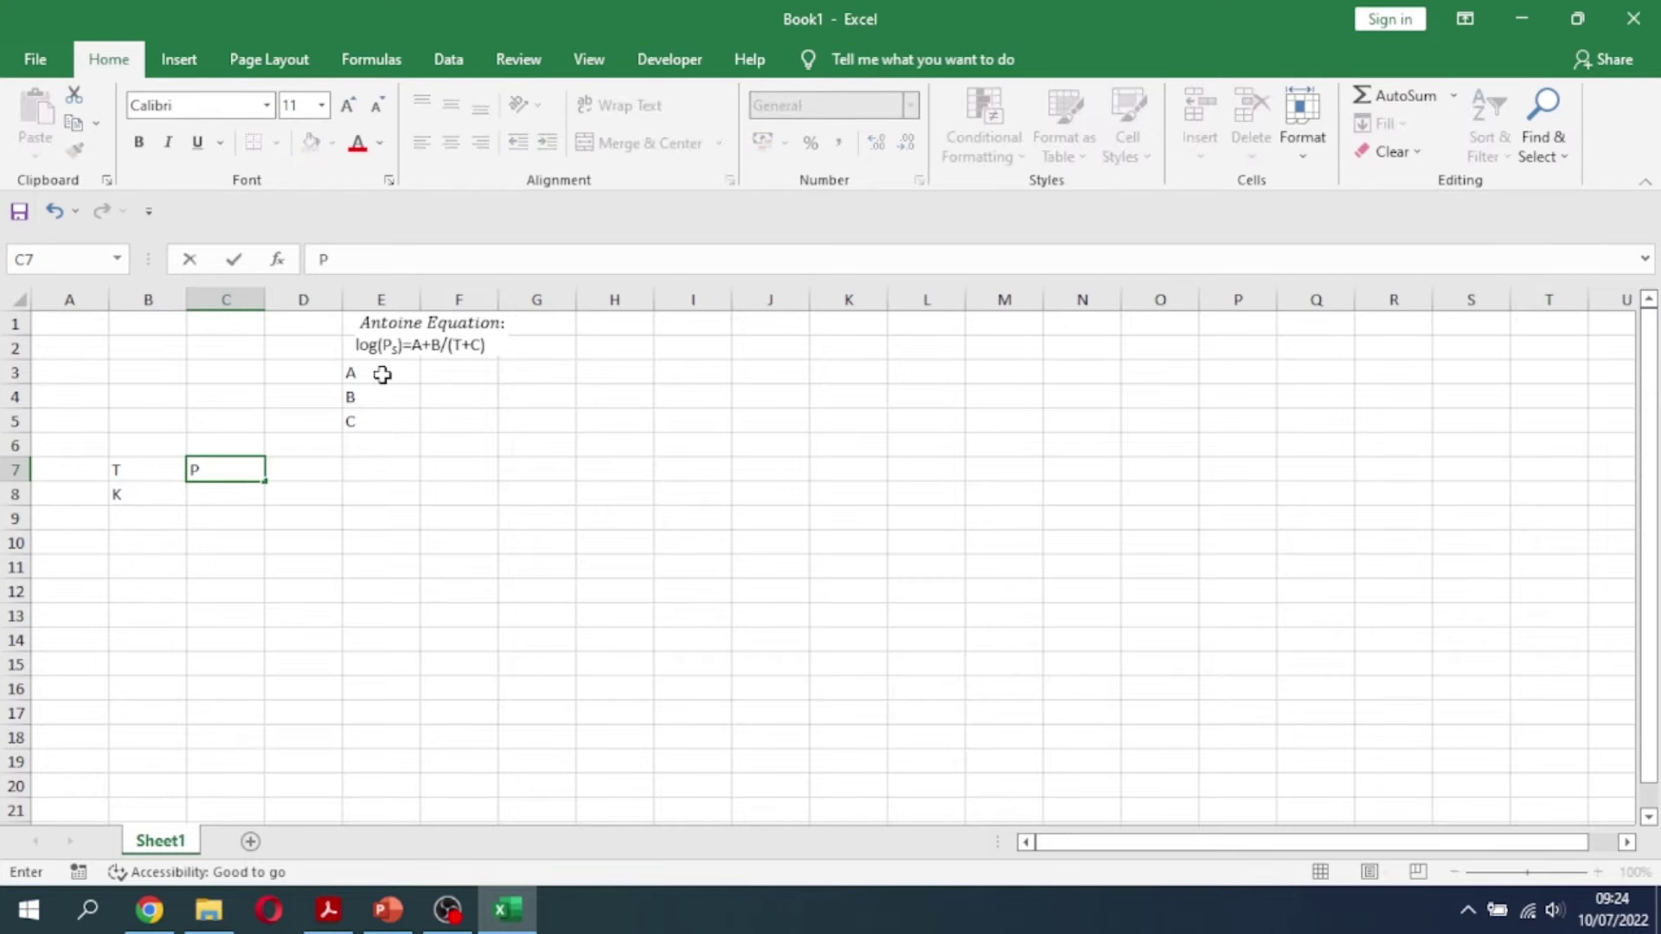
text(S)
key(shift+Left)
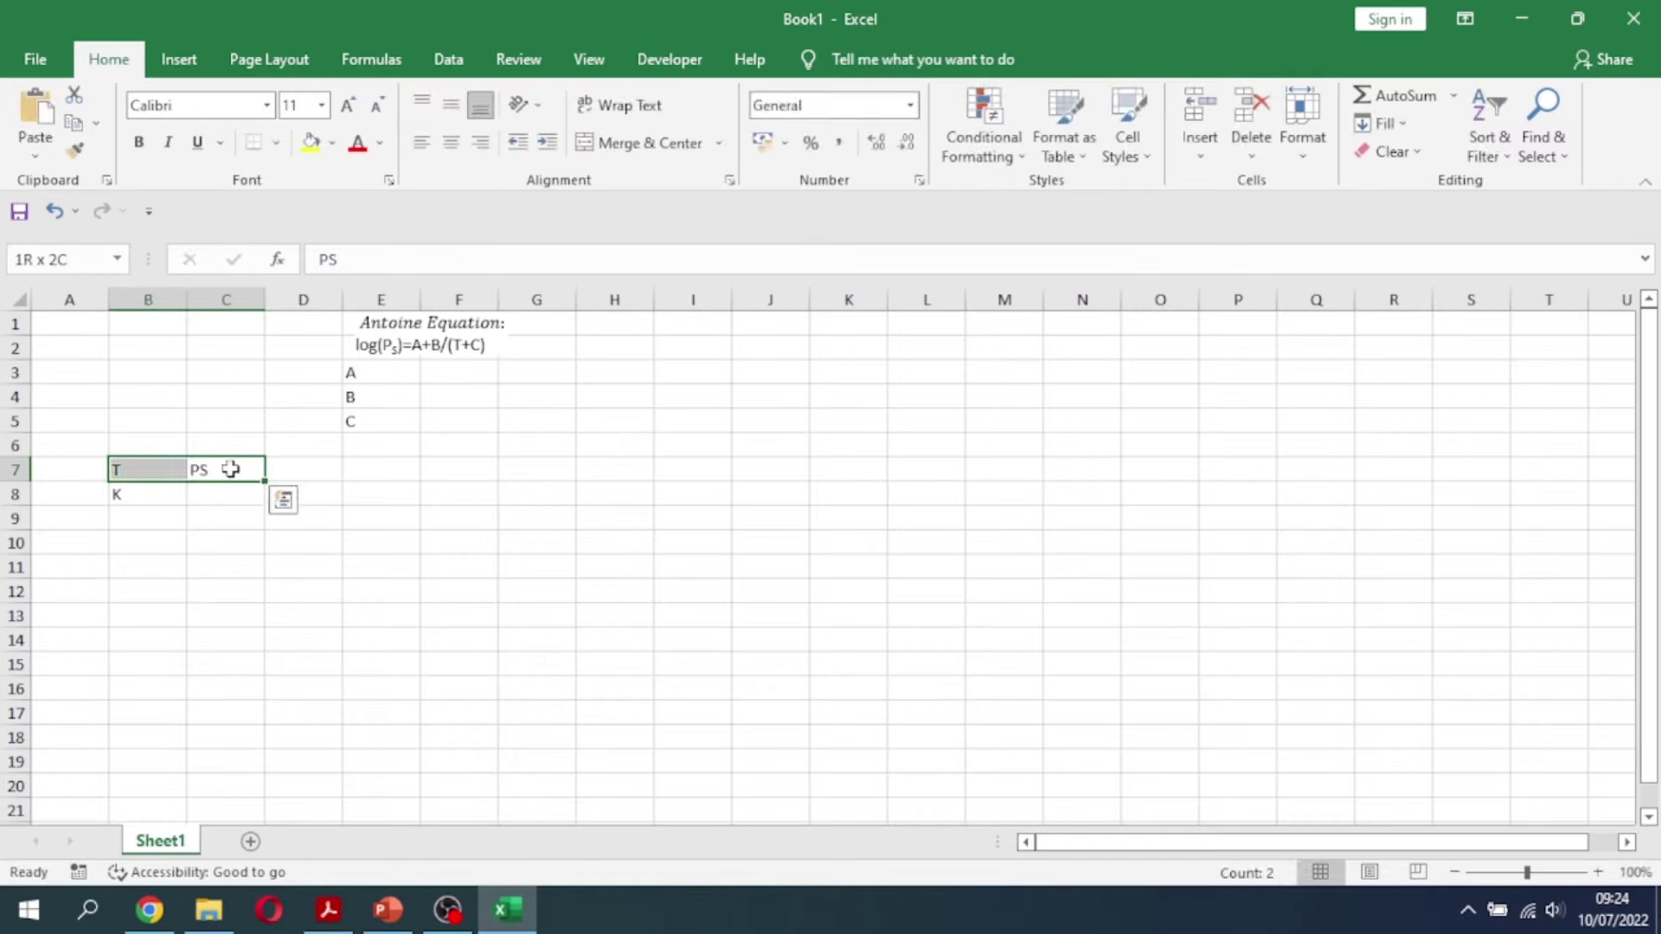
Subscript the S of the PS label in C7 through the Font dialog
double_click(208, 470)
key(shift+Left)
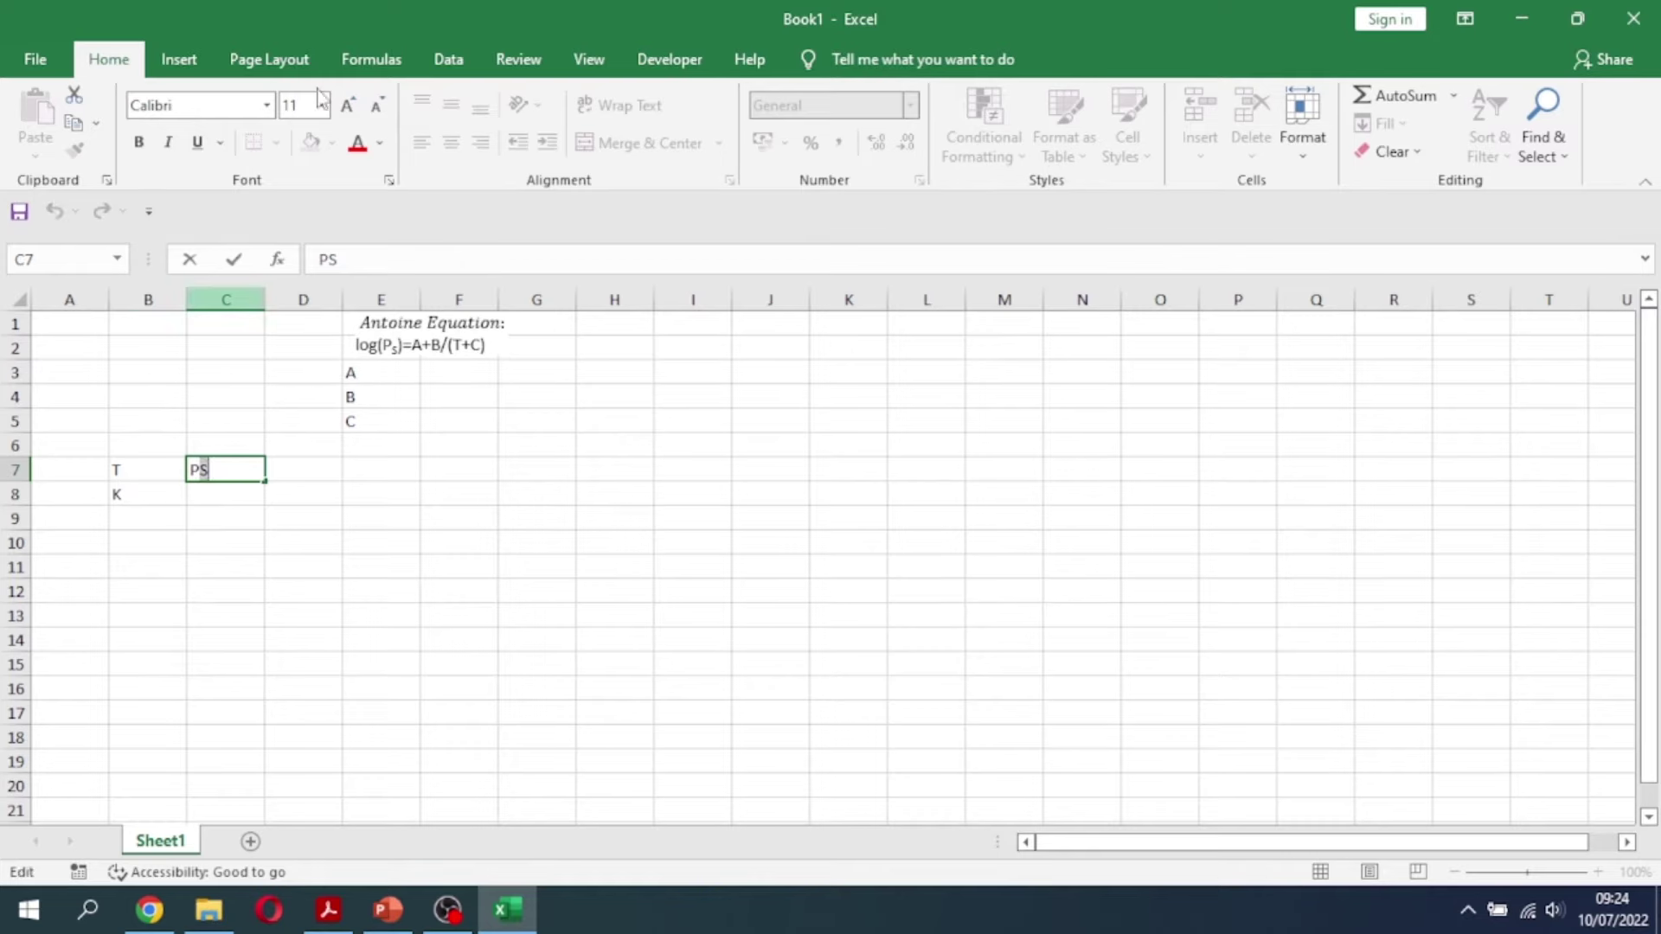
click(389, 180)
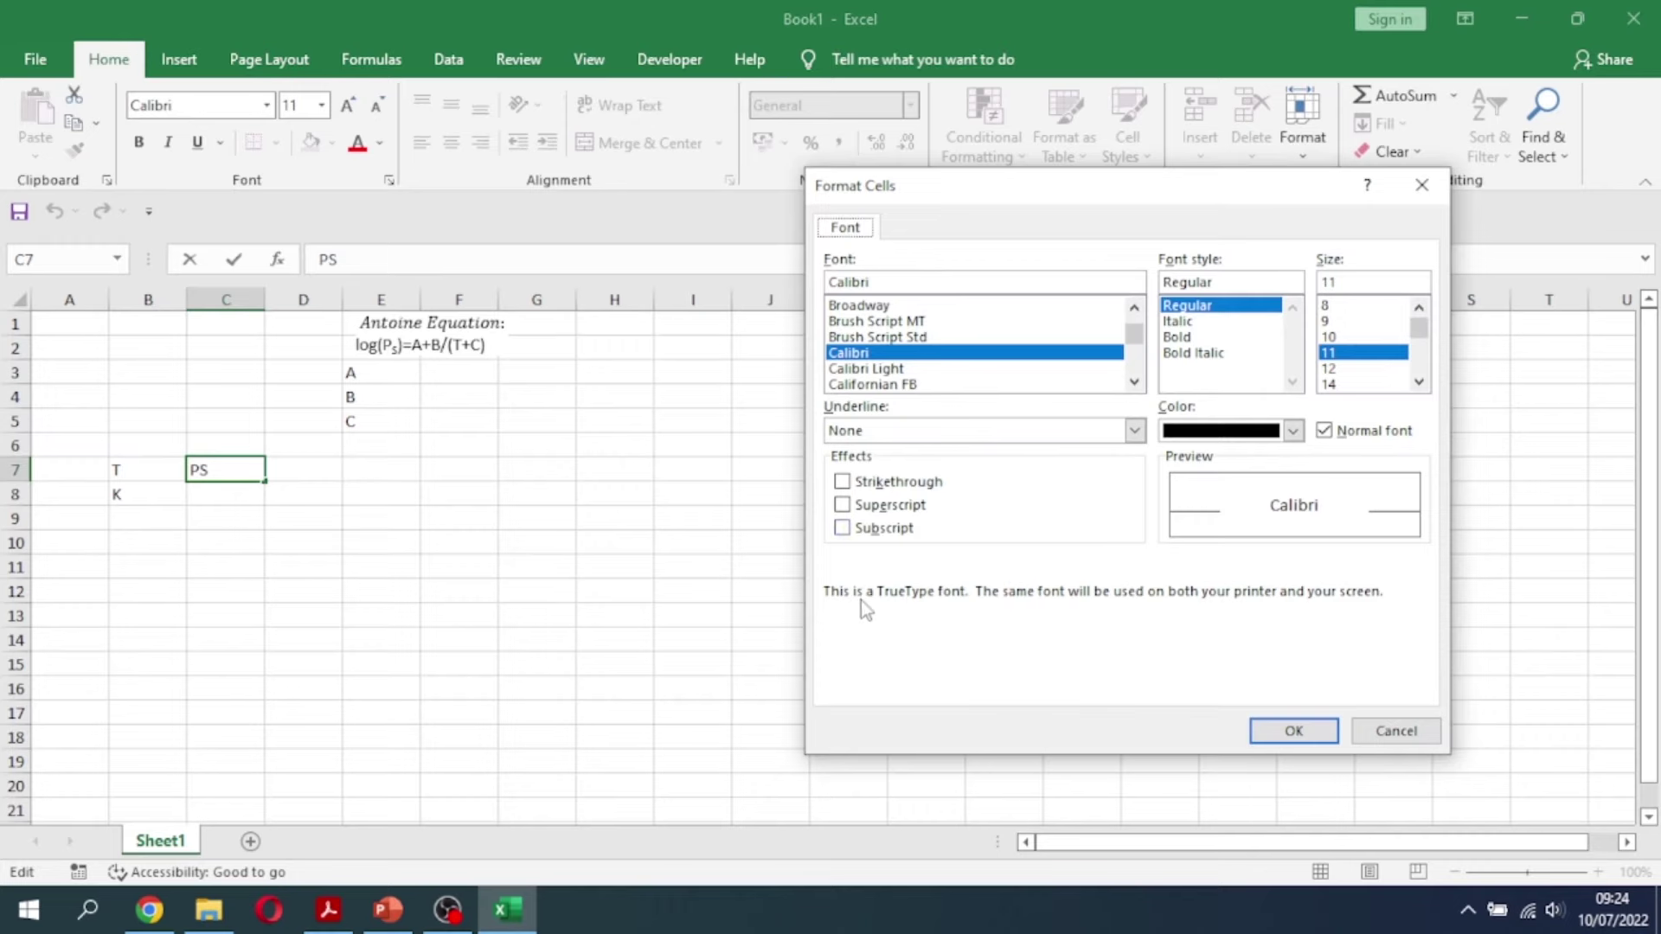
click(869, 528)
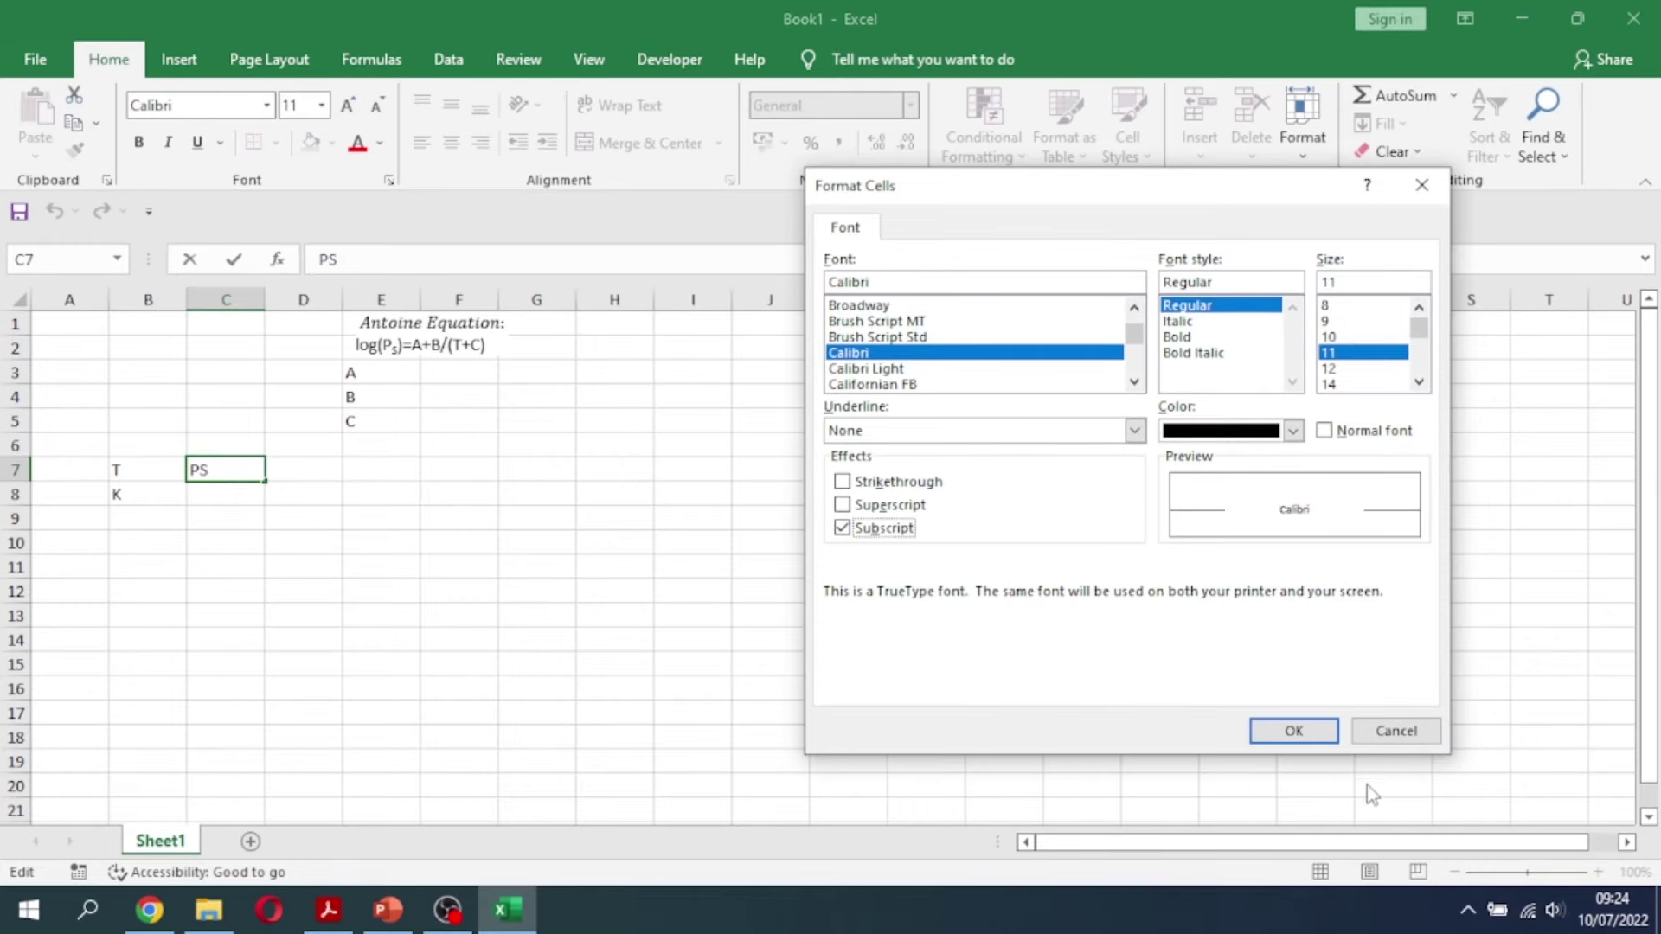
click(1294, 731)
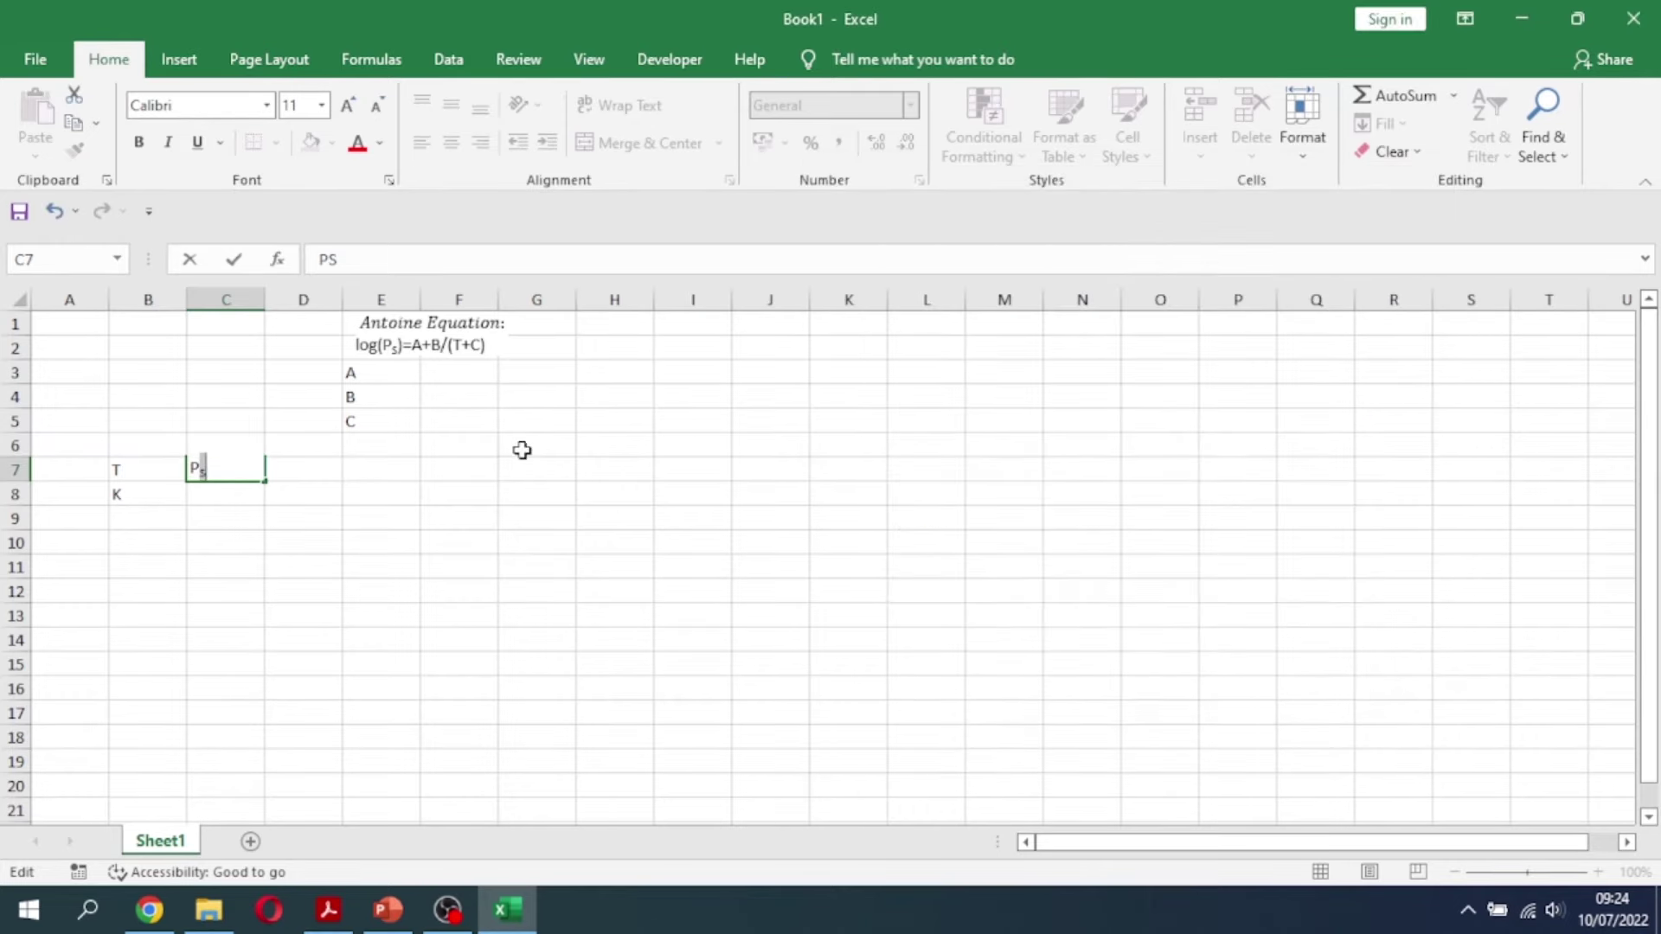
click(523, 447)
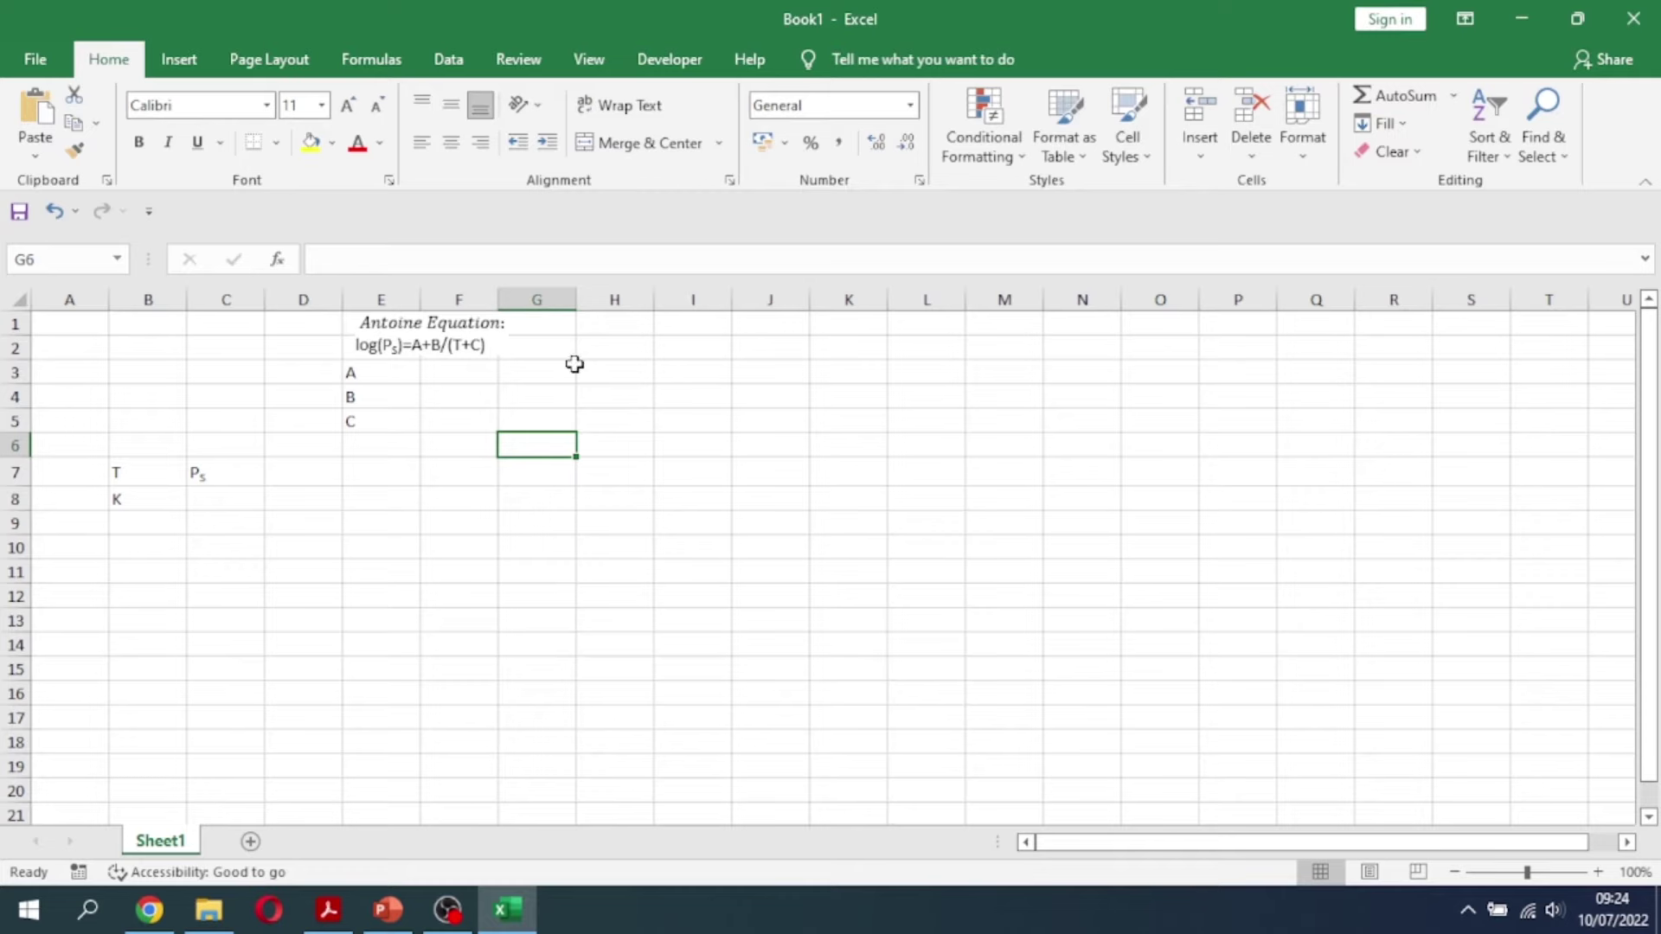
Add the headings 'Vapor pressure' in C6 and 'Temperature' in B6
click(614, 323)
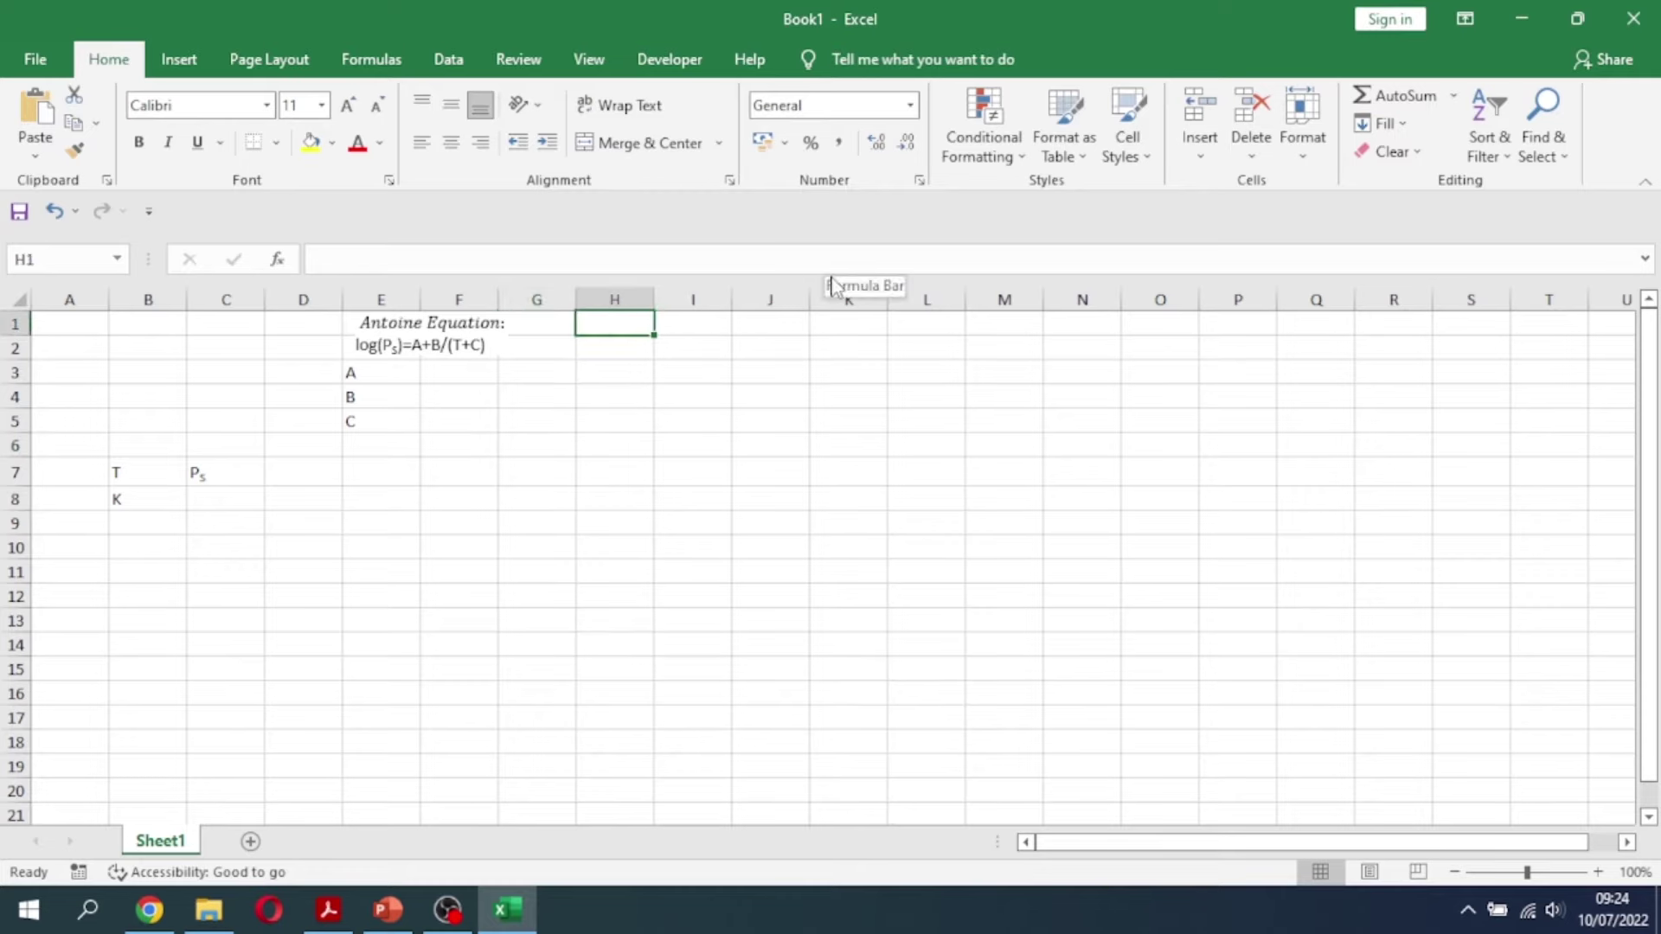
click(227, 445)
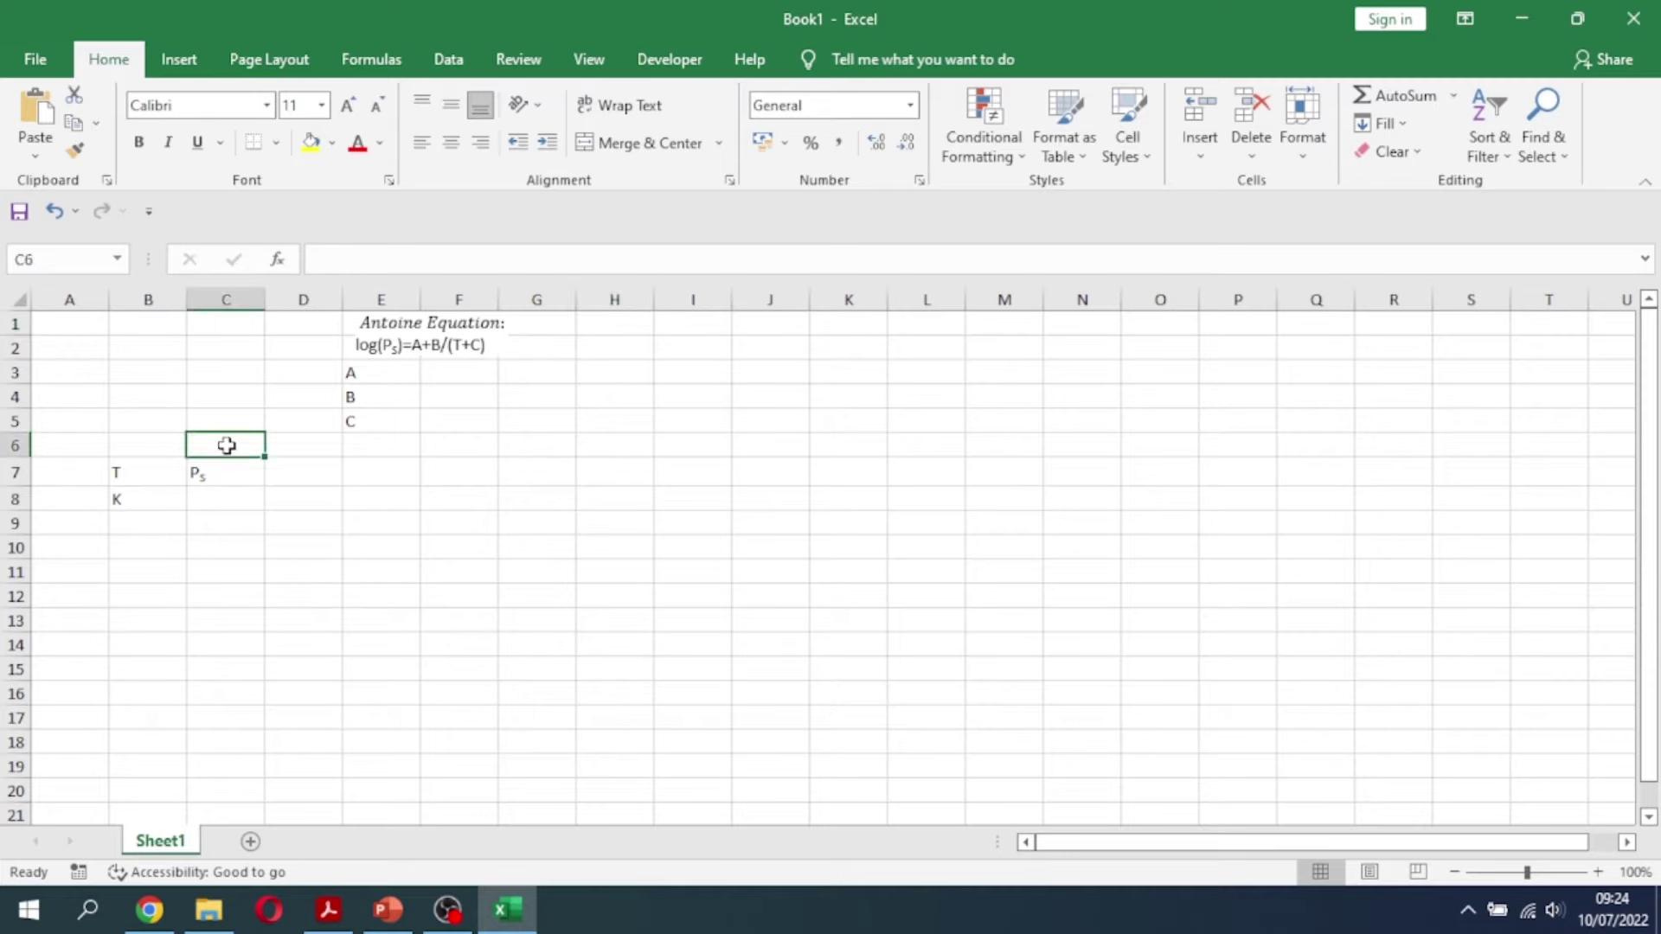
text(v)
key(BackSpace)
text(Vapor pressure)
key(ctrl+Return)
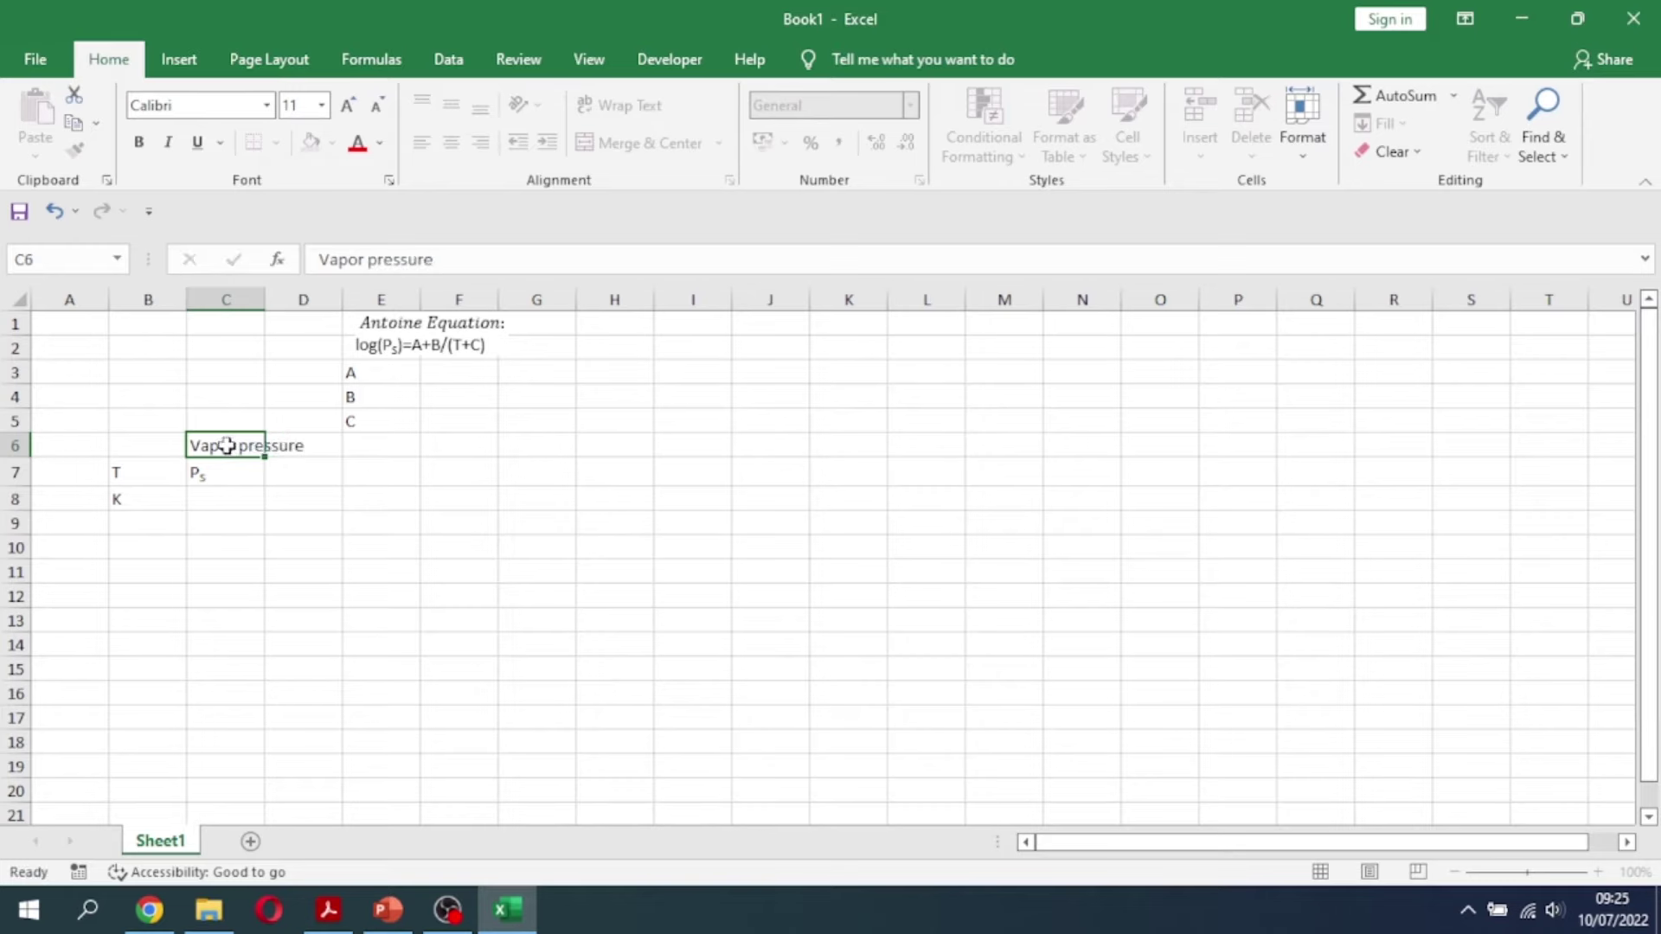
key(Down)
key(Left)
key(Up)
text(Temperature)
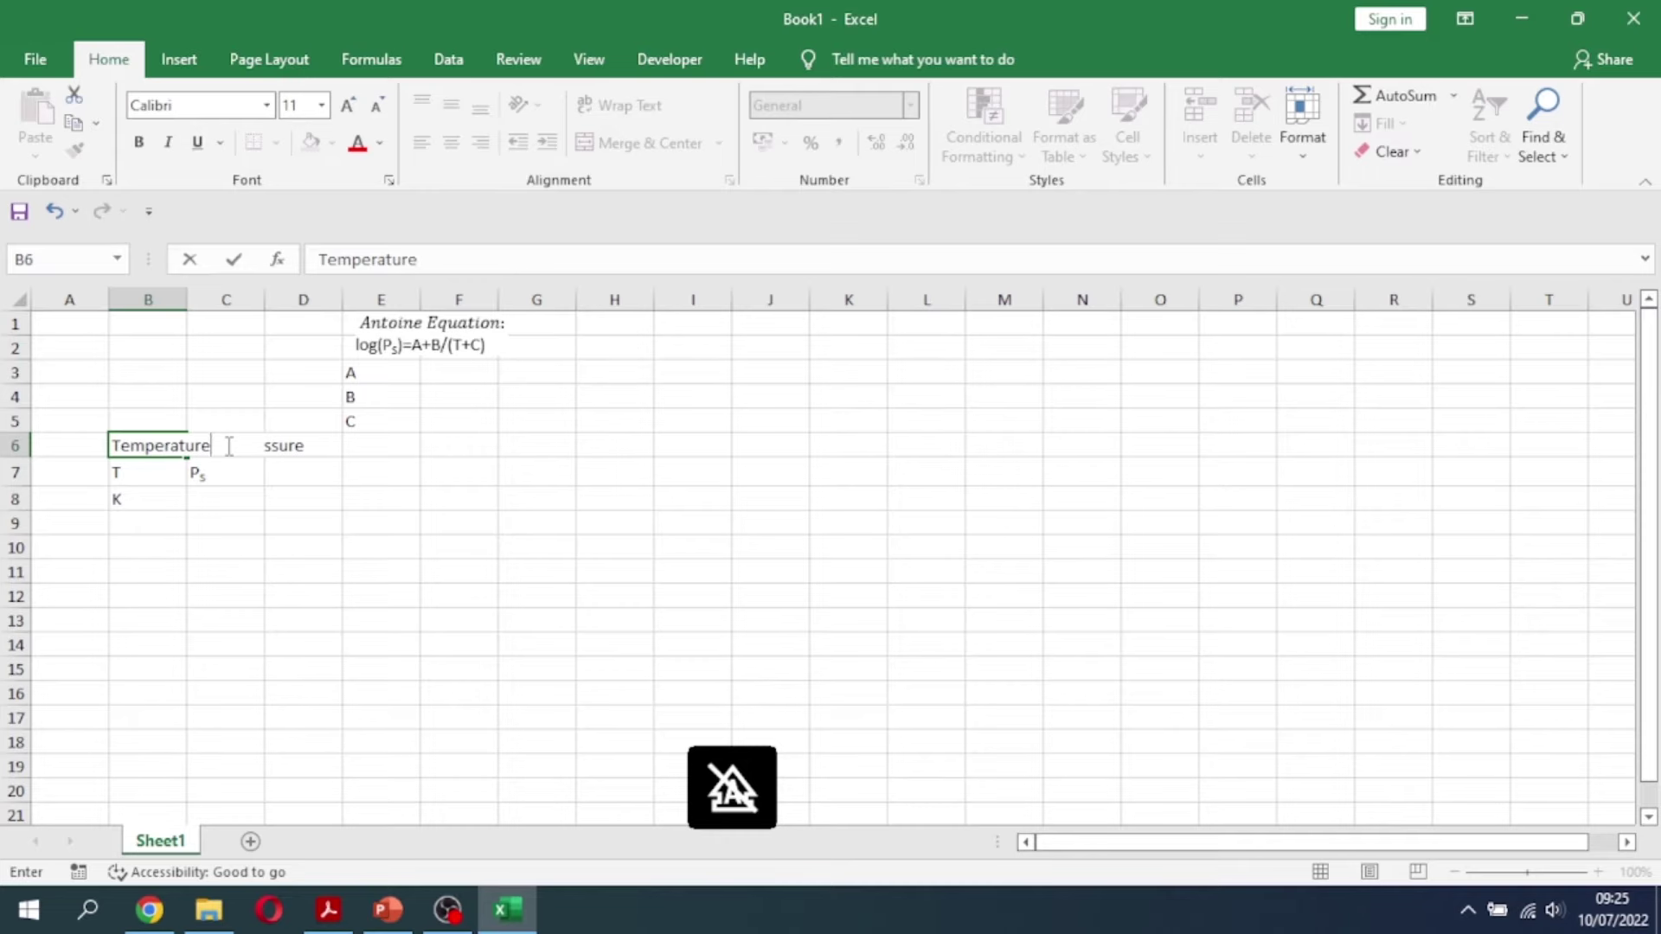
key(Right)
key(Right)
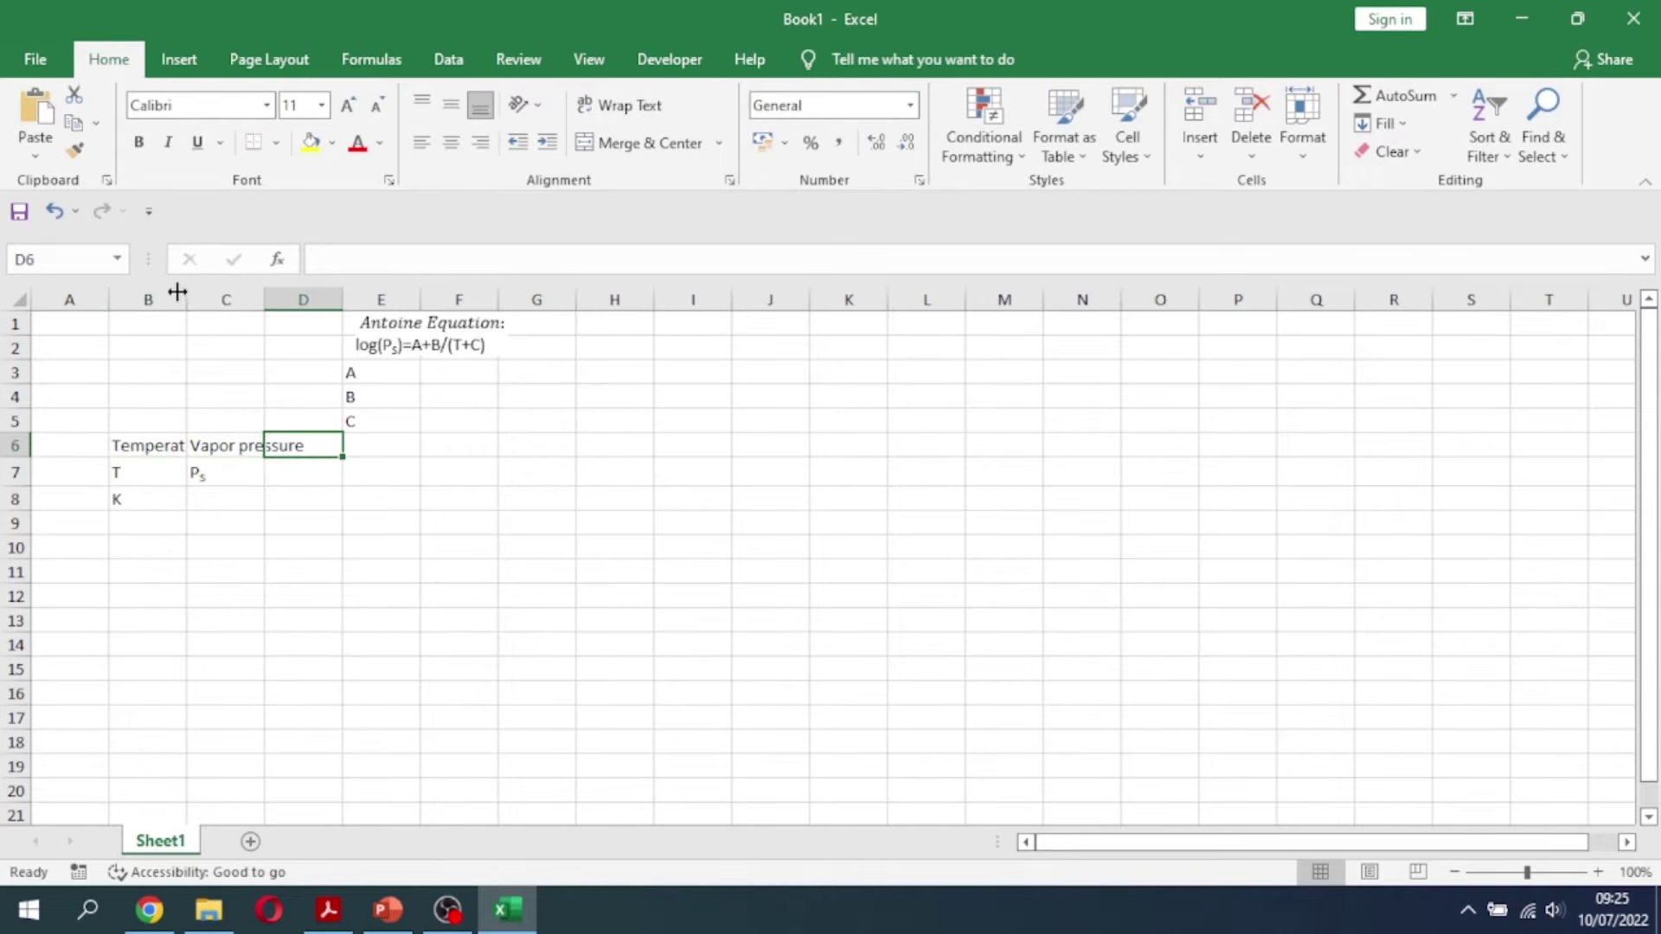
Autofit columns B and C to their Temperature and Vapor pressure headings
double_click(177, 293)
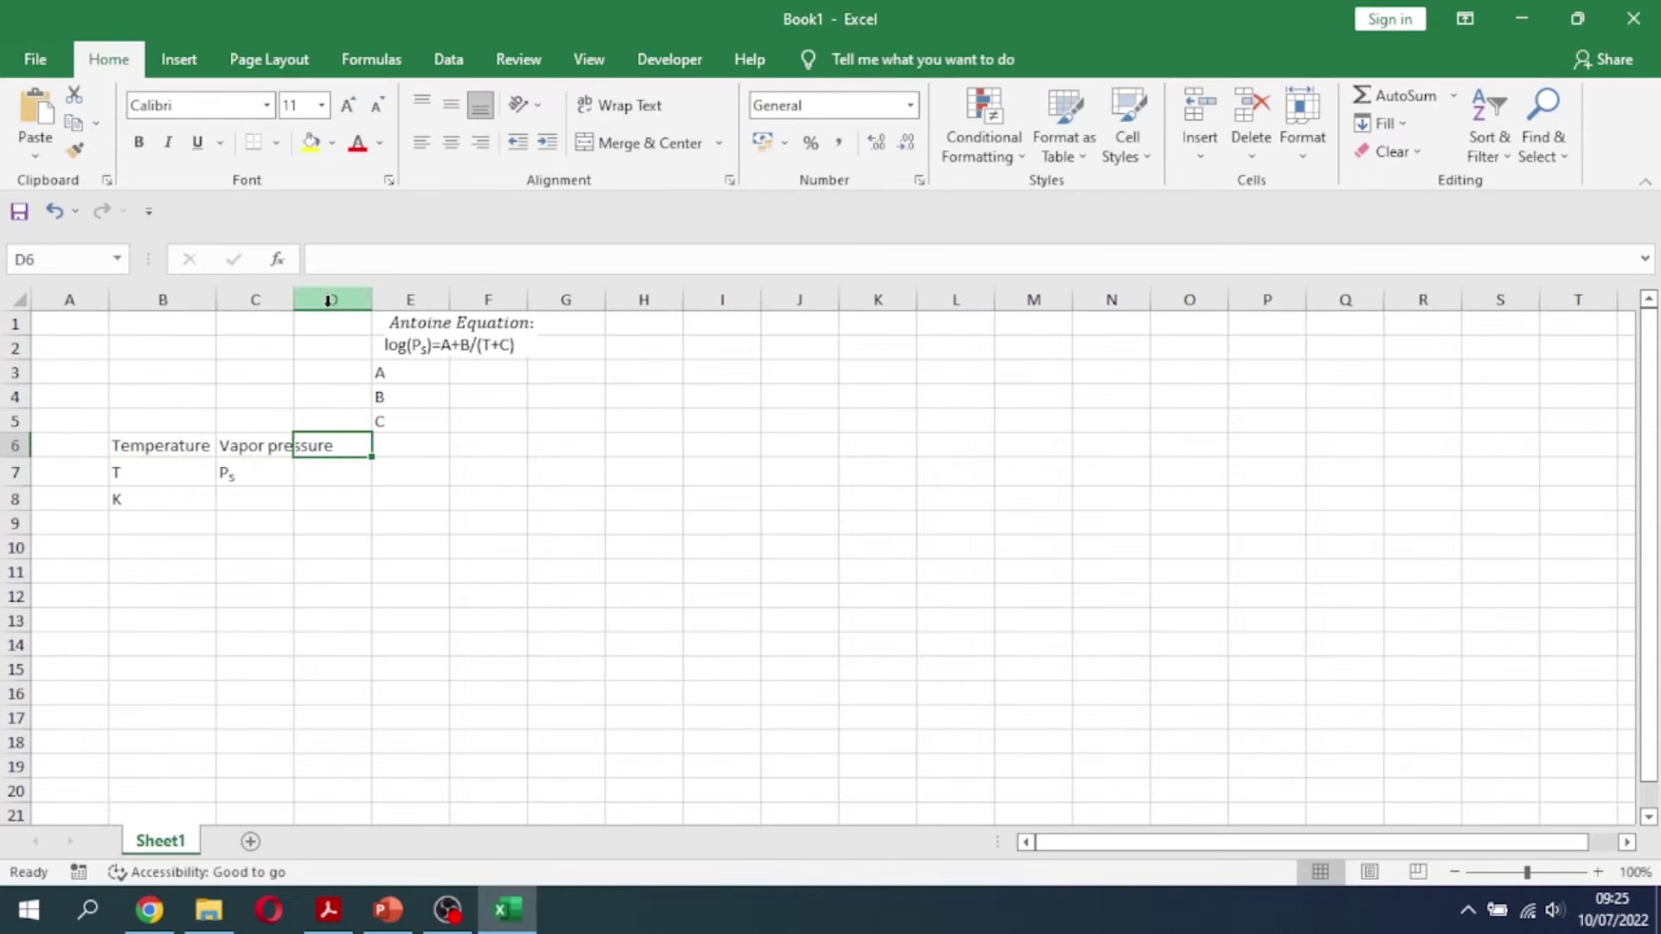
double_click(296, 301)
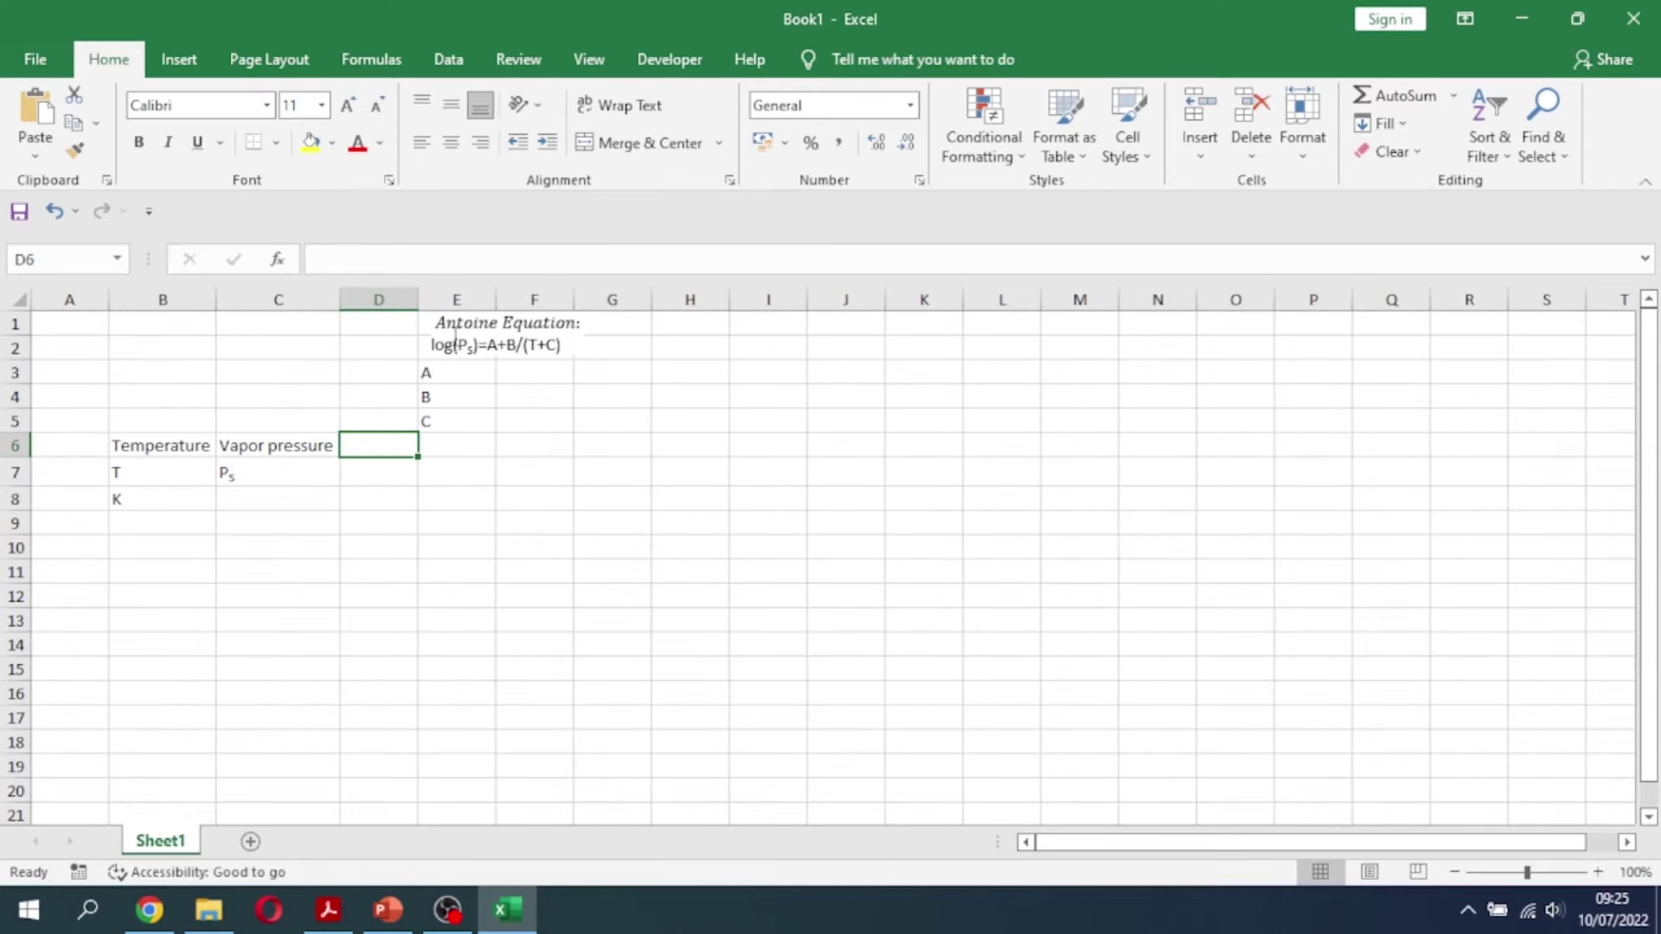
click(784, 490)
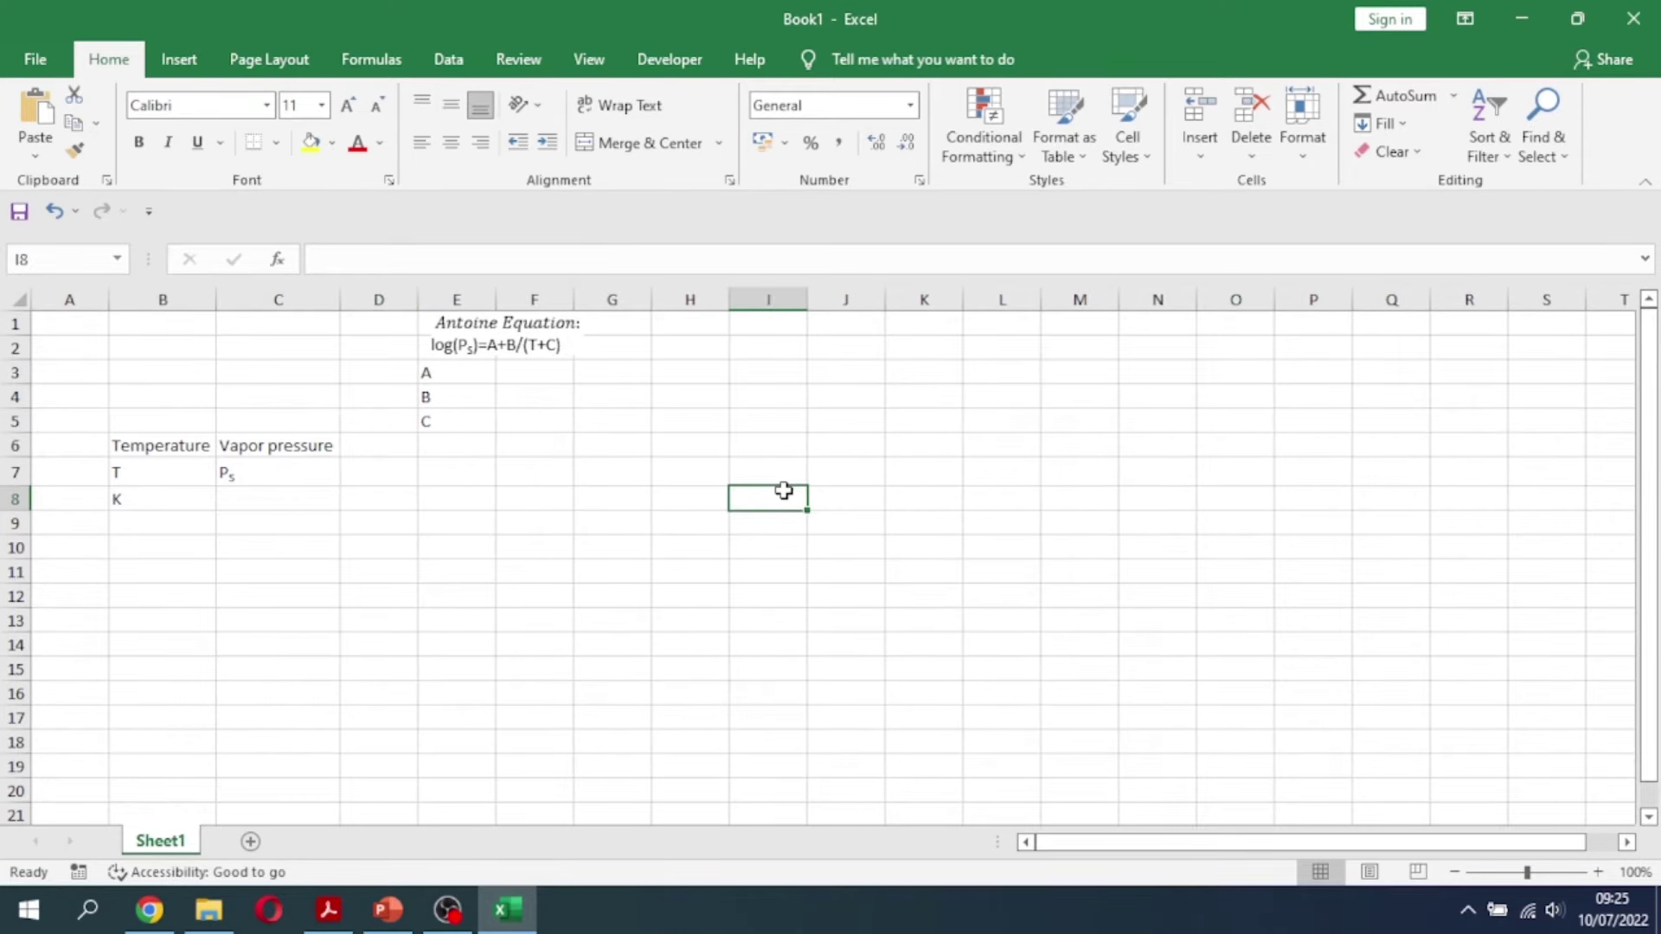
Insert a blank row at row 3 and label E3 'Coefficients'
click(11, 374)
key(ctrl+shift+plus)
click(445, 368)
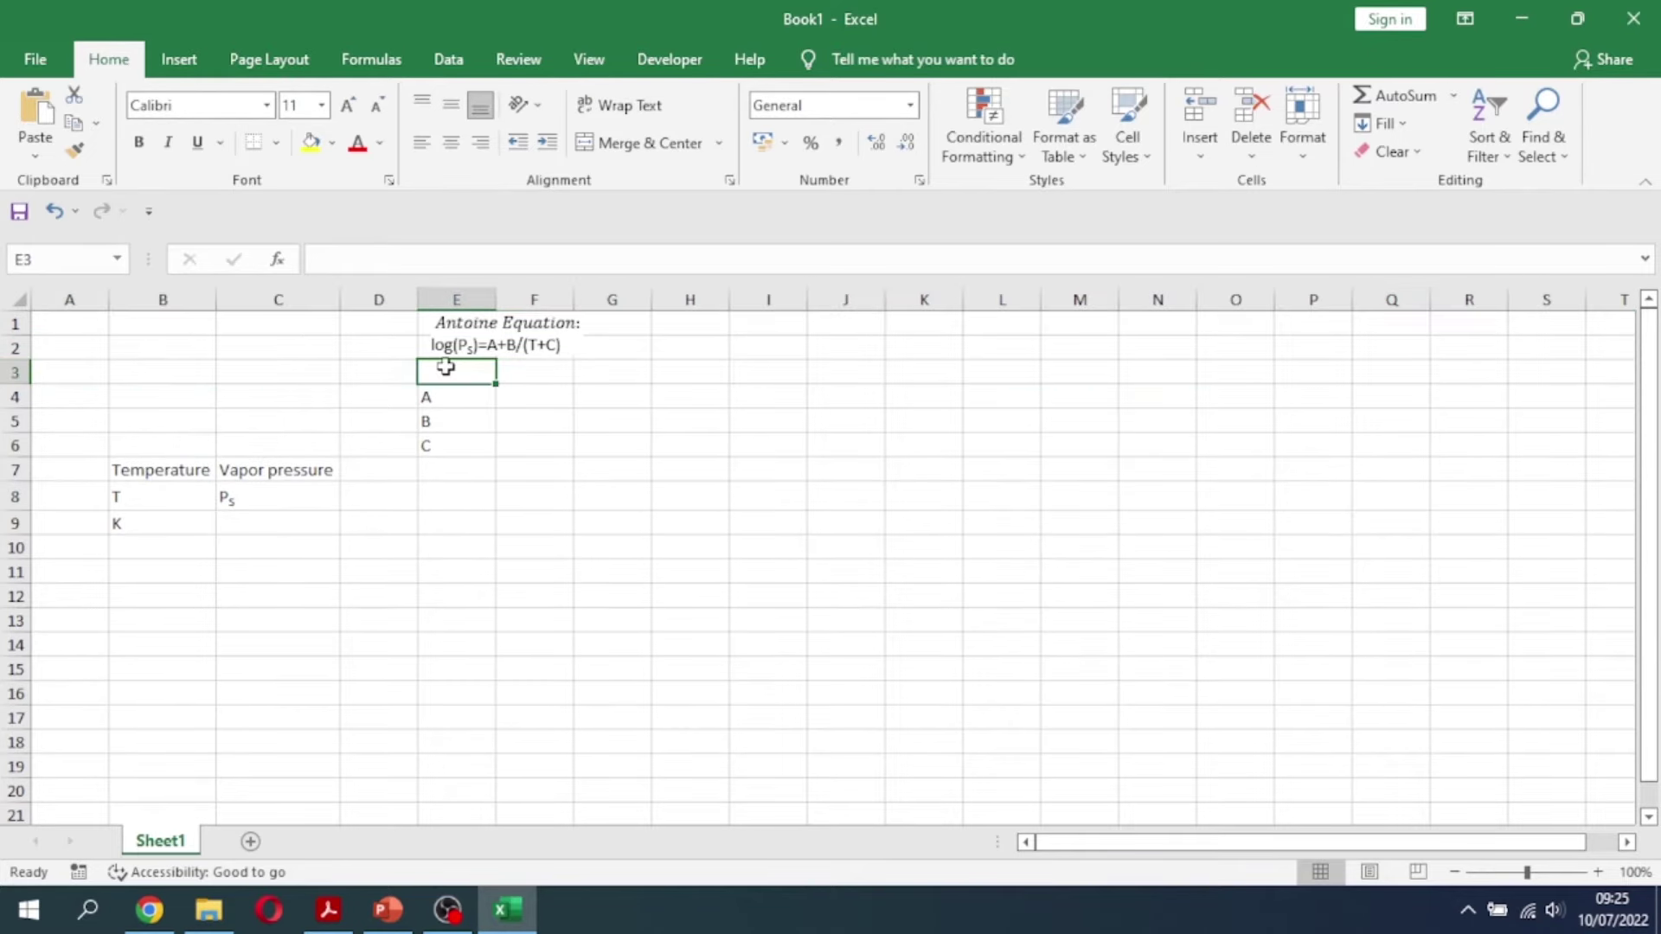
text(Coeffic)
key(BackSpace)
text(c)
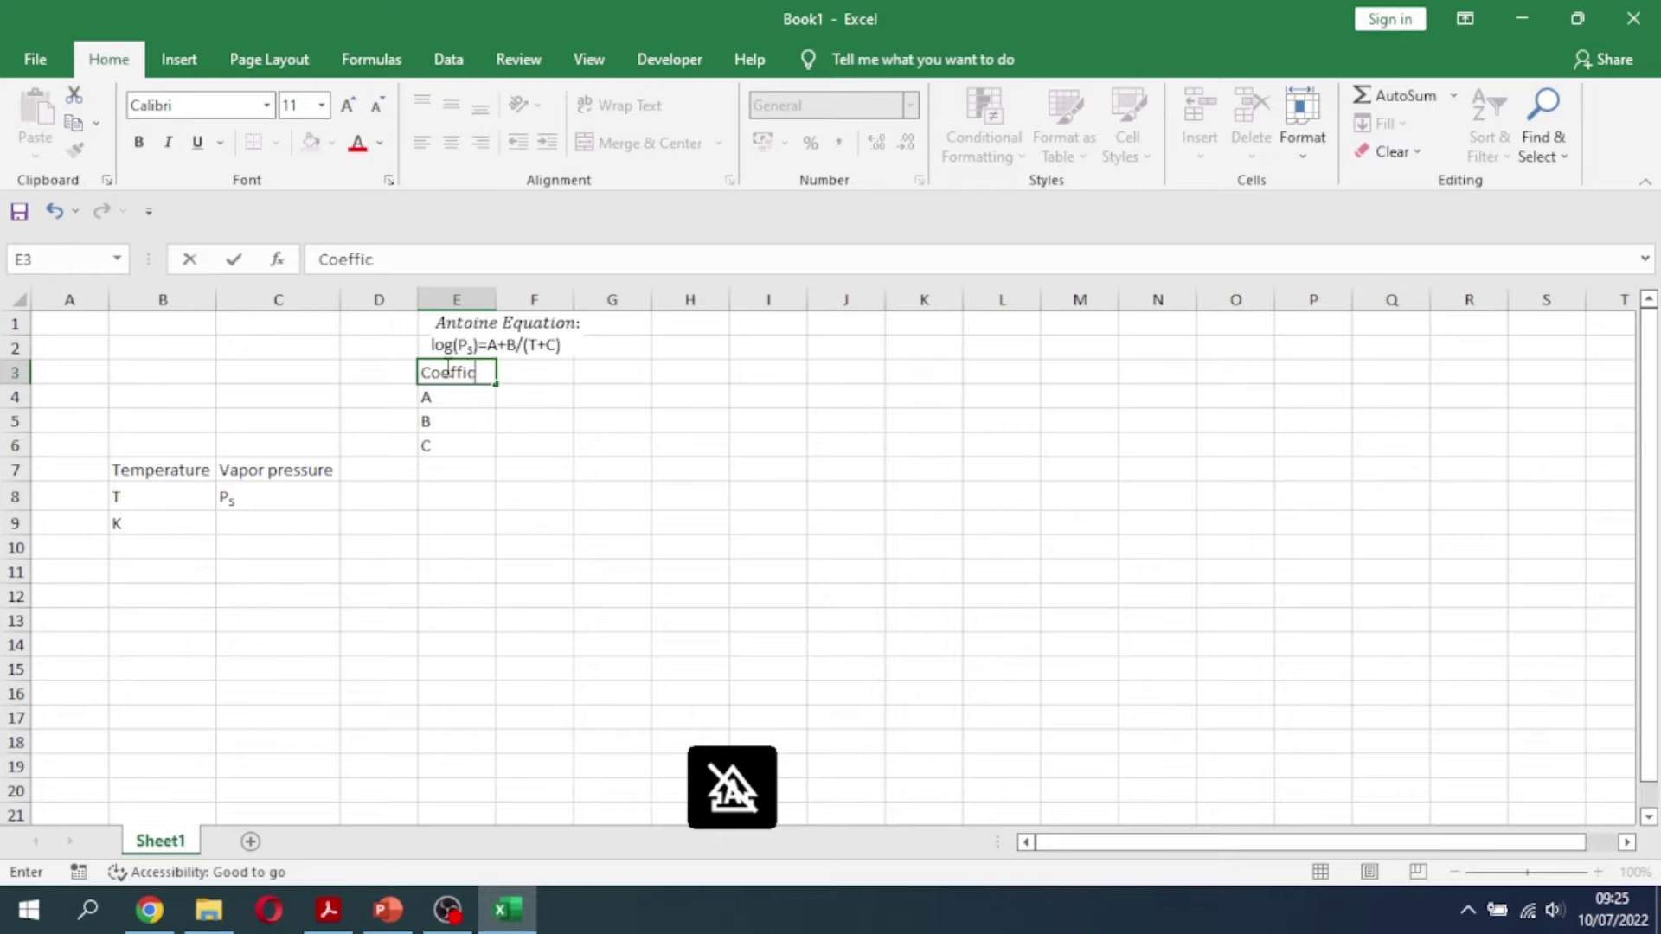
text(ients)
key(Return)
Enter the unit hPa in C9 beneath the Ps label
drag(641, 497, 642, 474)
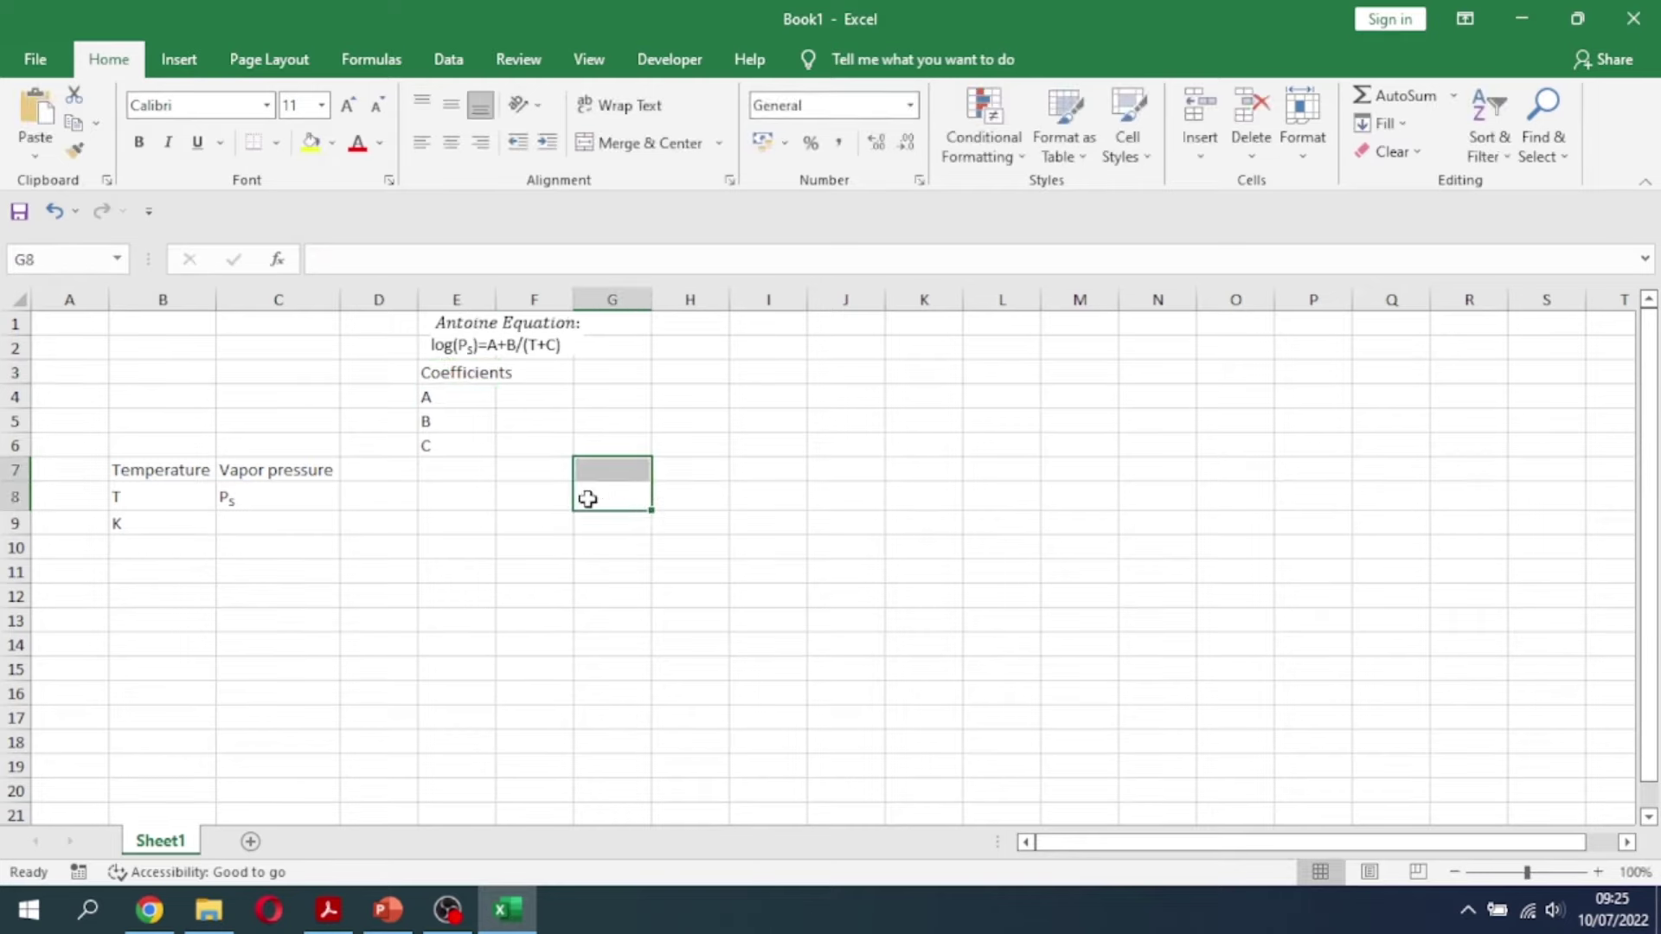
click(264, 530)
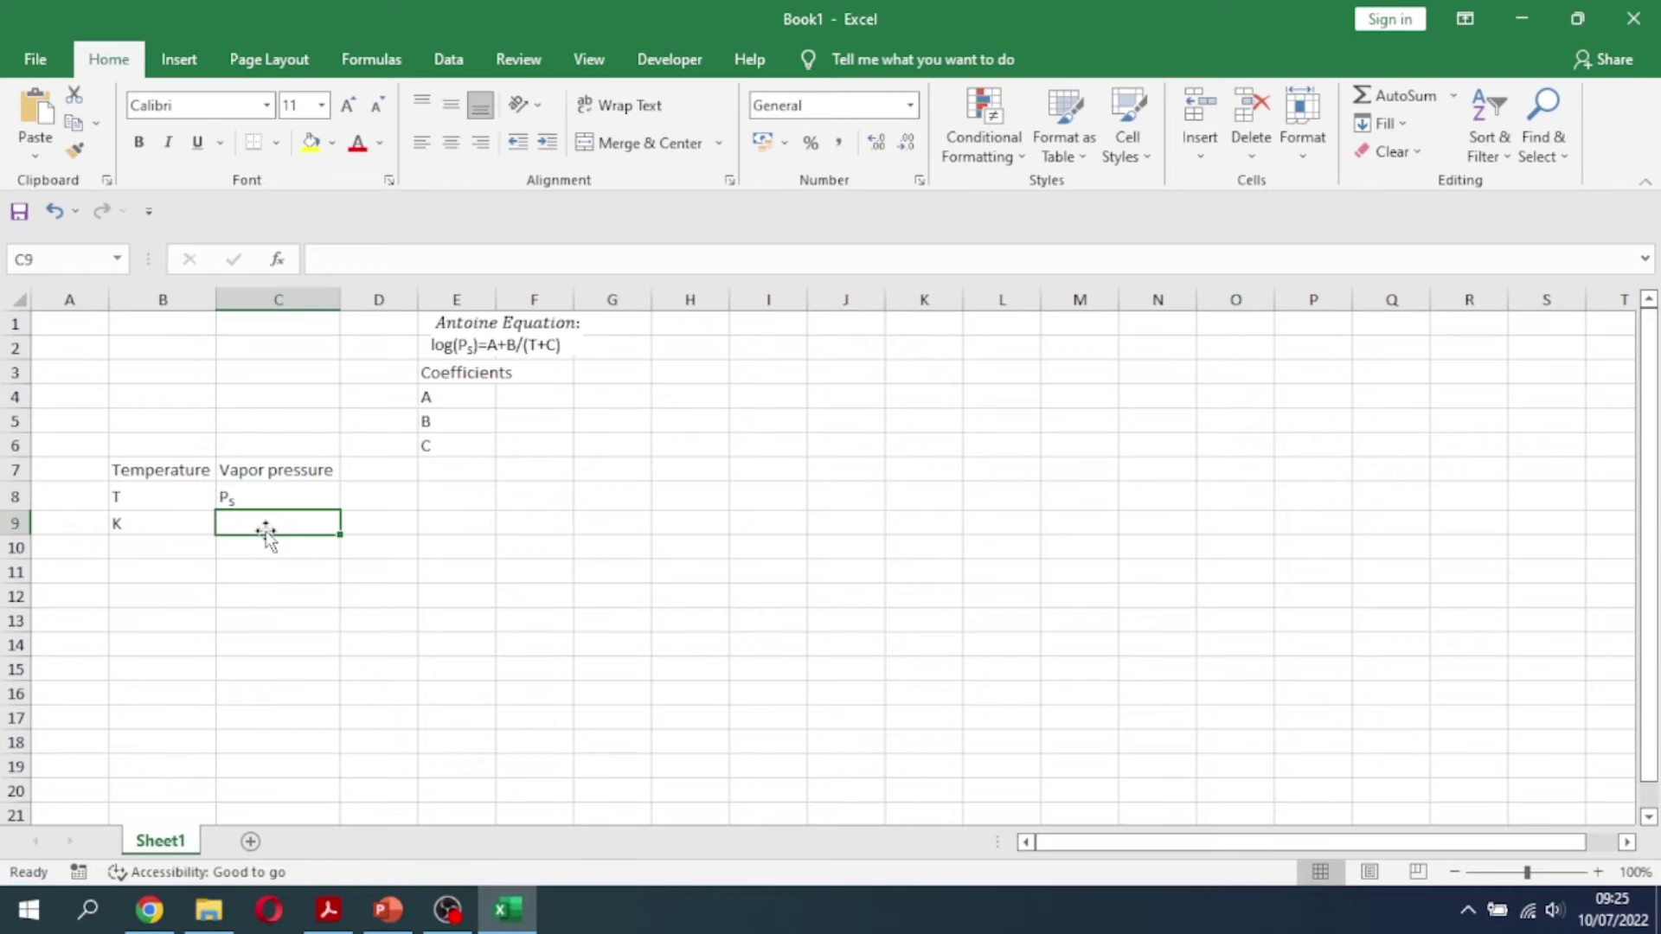
text(h)
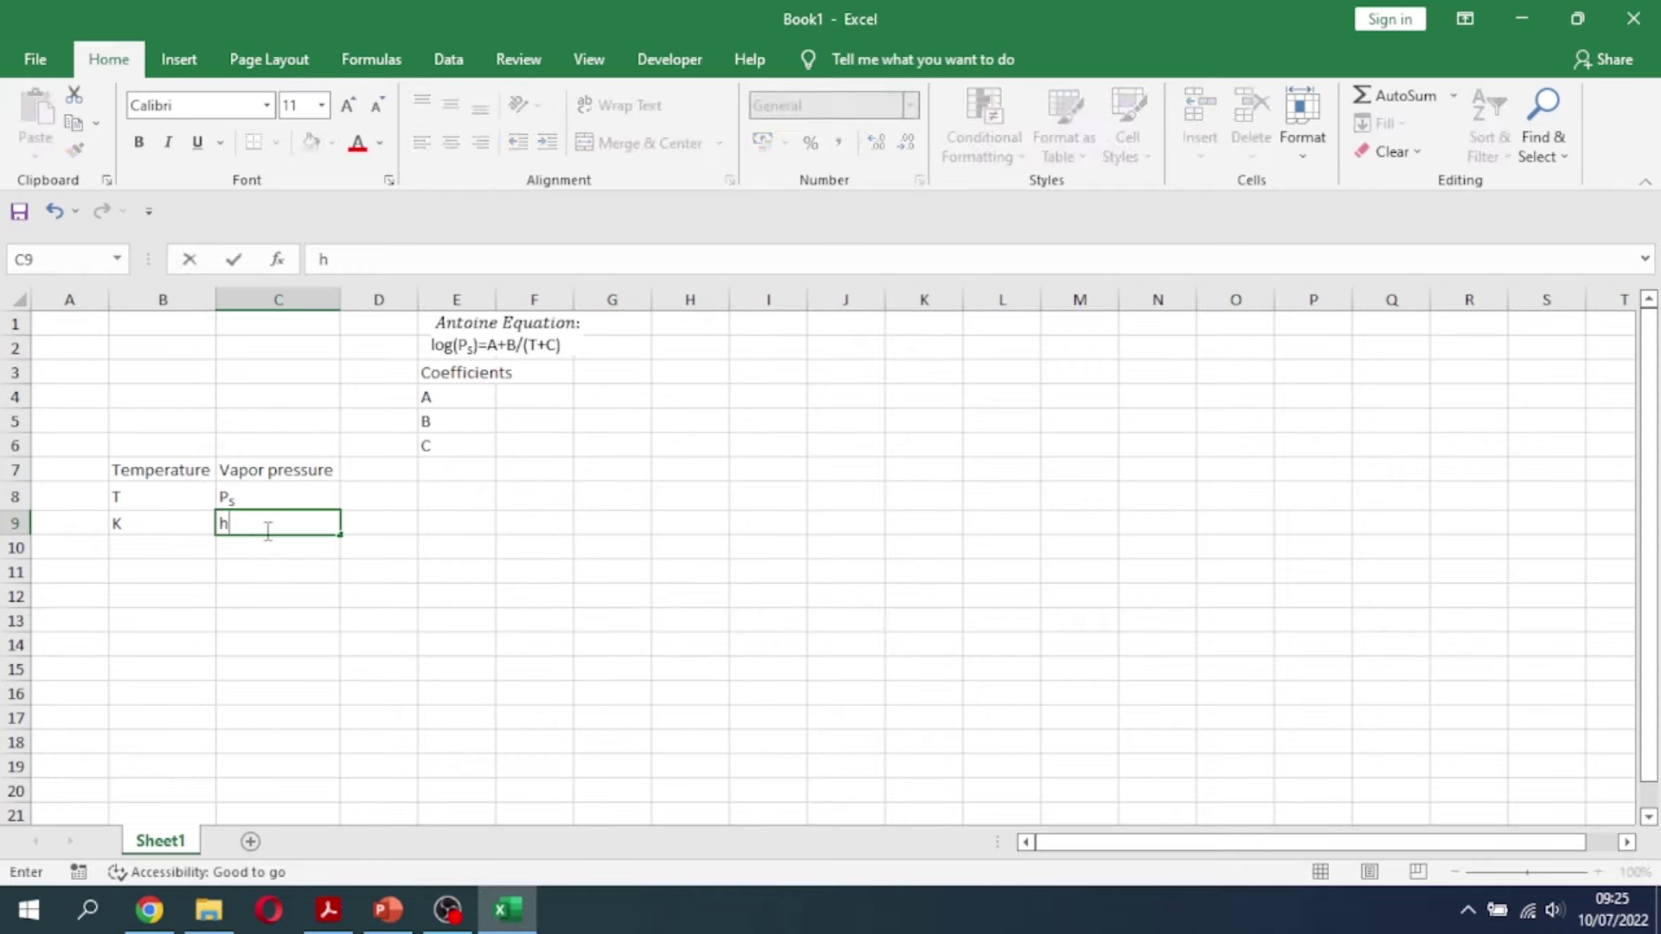
text(Pa)
key(Return)
key(Right)
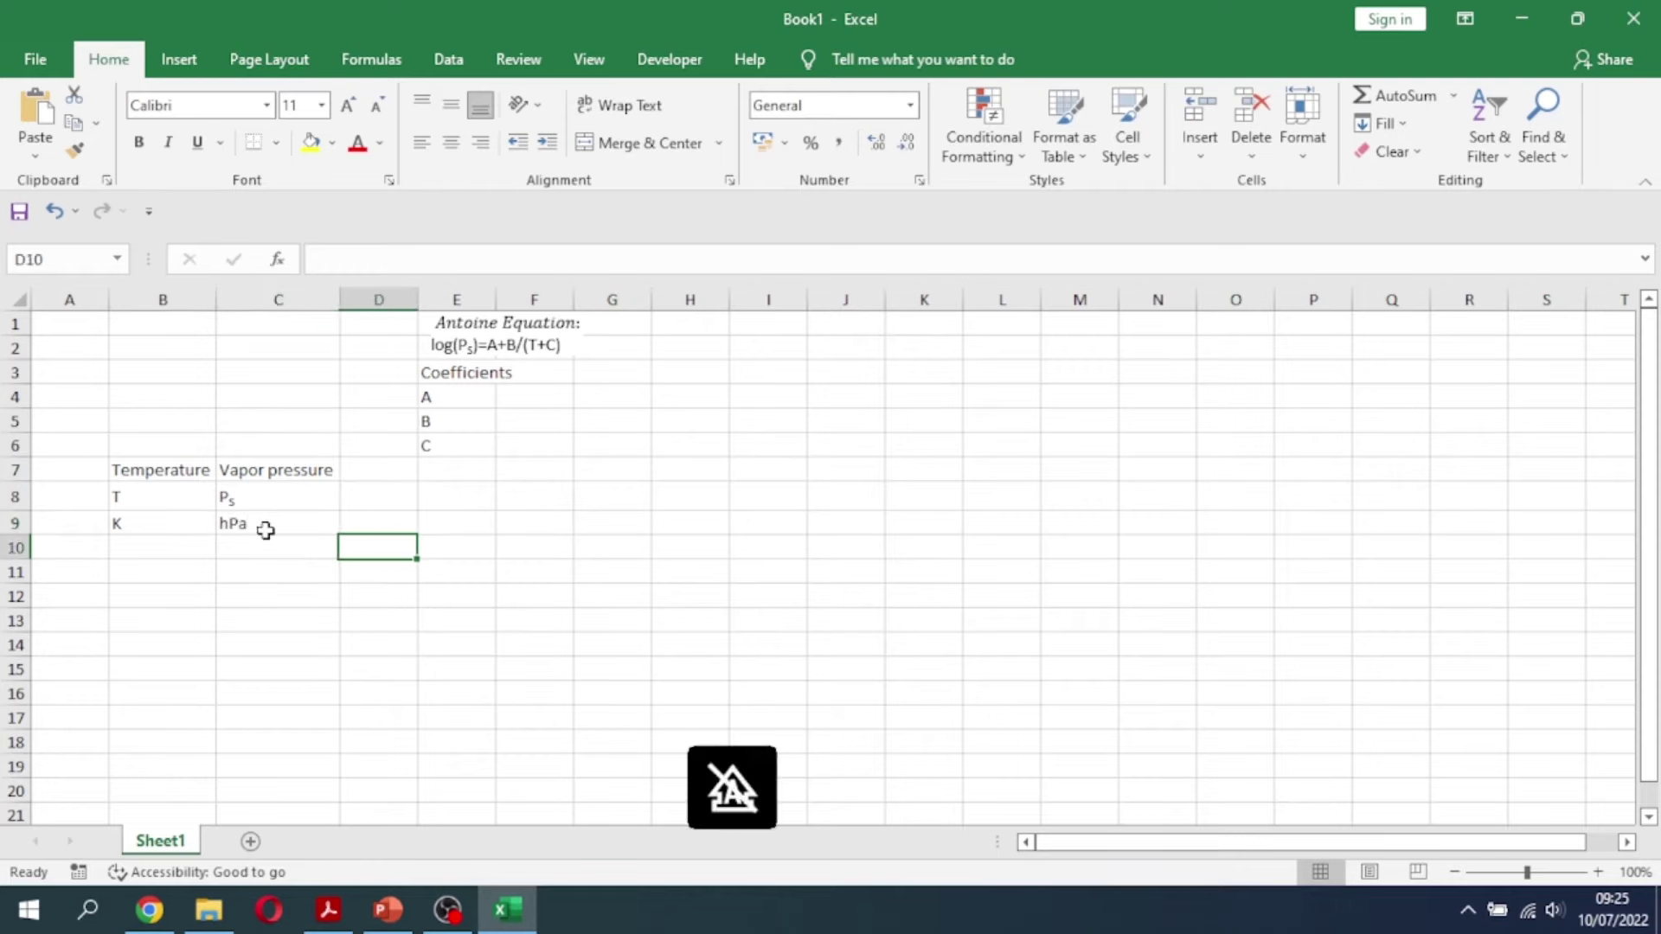
key(Up)
key(Up)
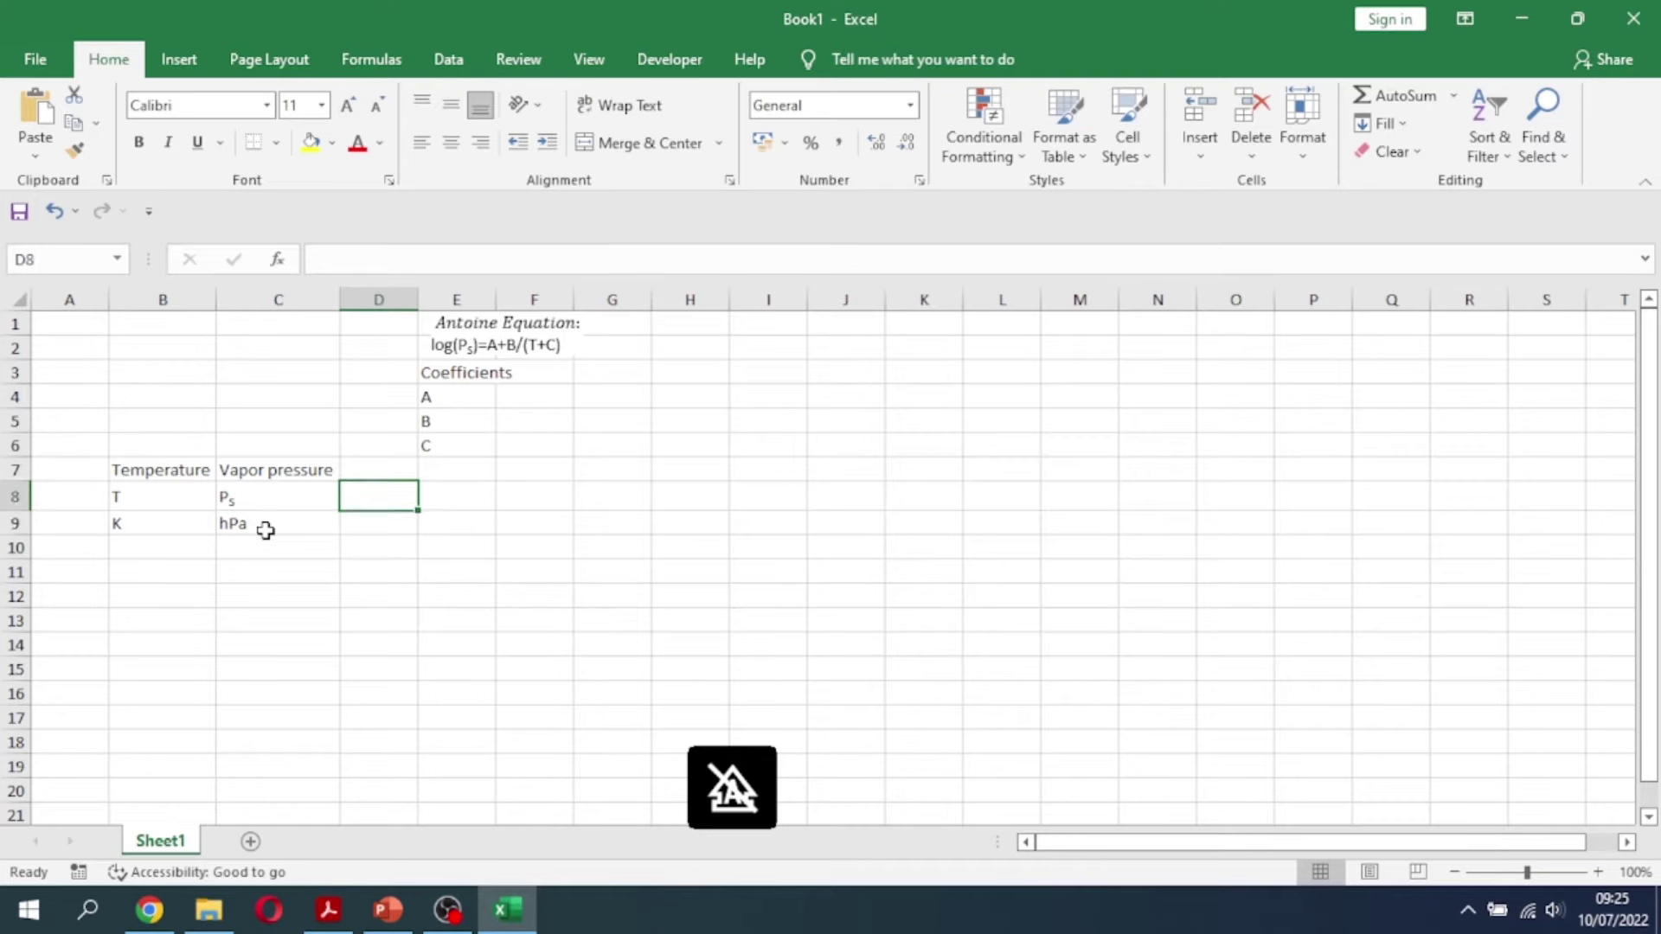
key(Up)
key(Up)
key(Down)
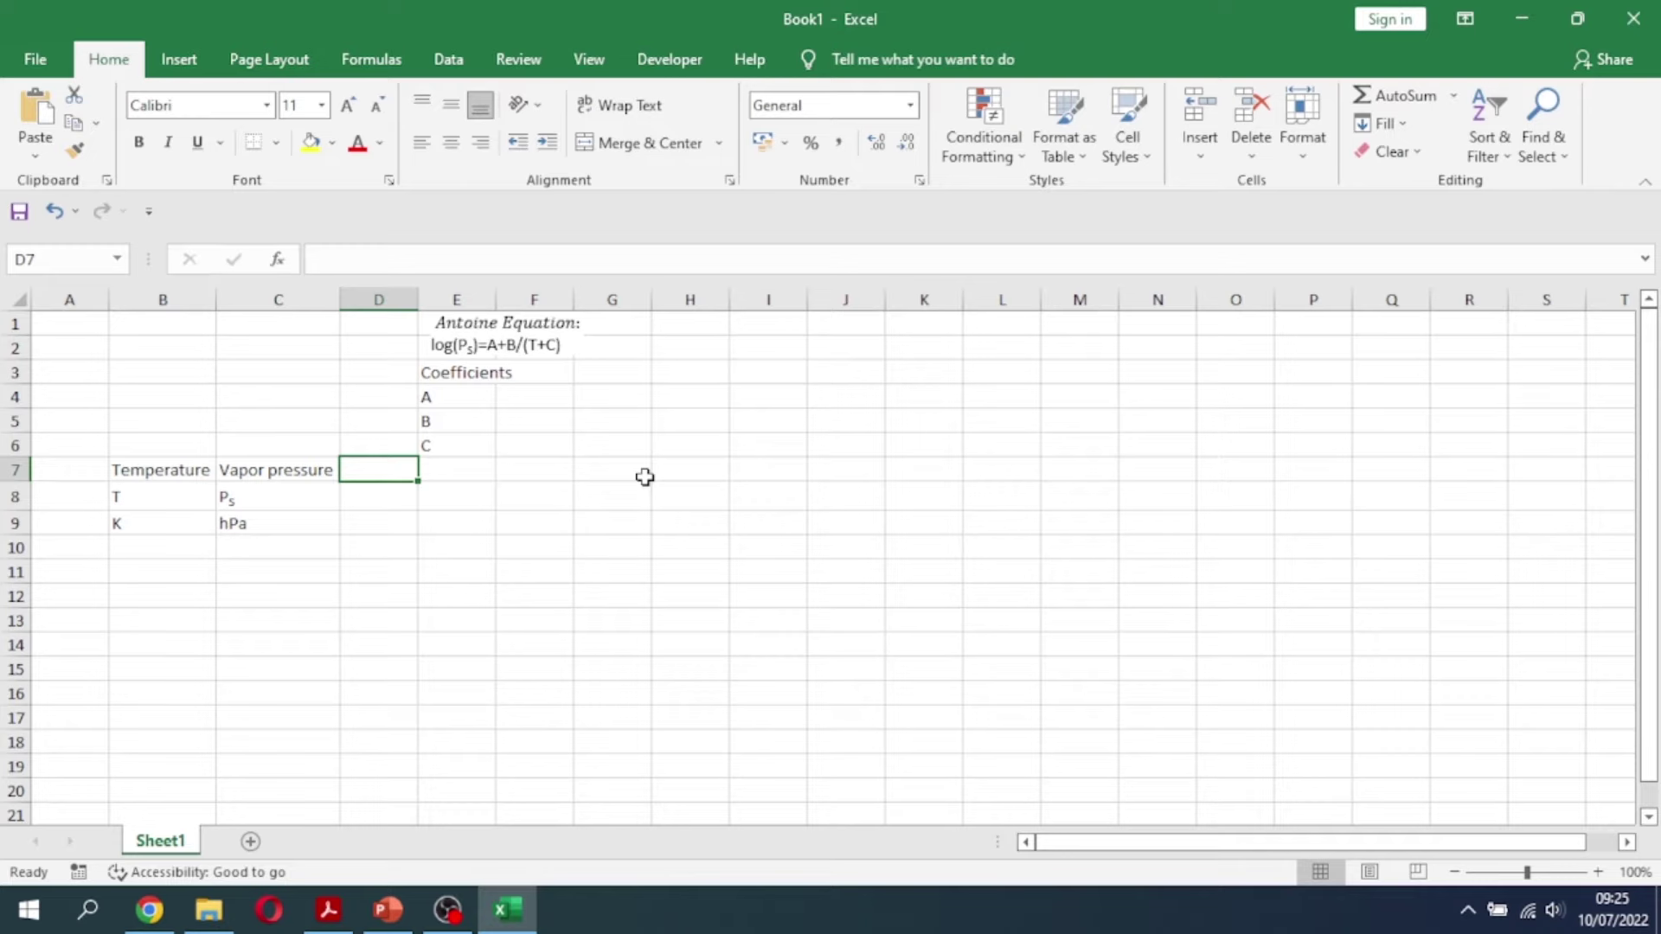
Merge and center B6:C6 and enter the title 'Experimental Data'
key(Left)
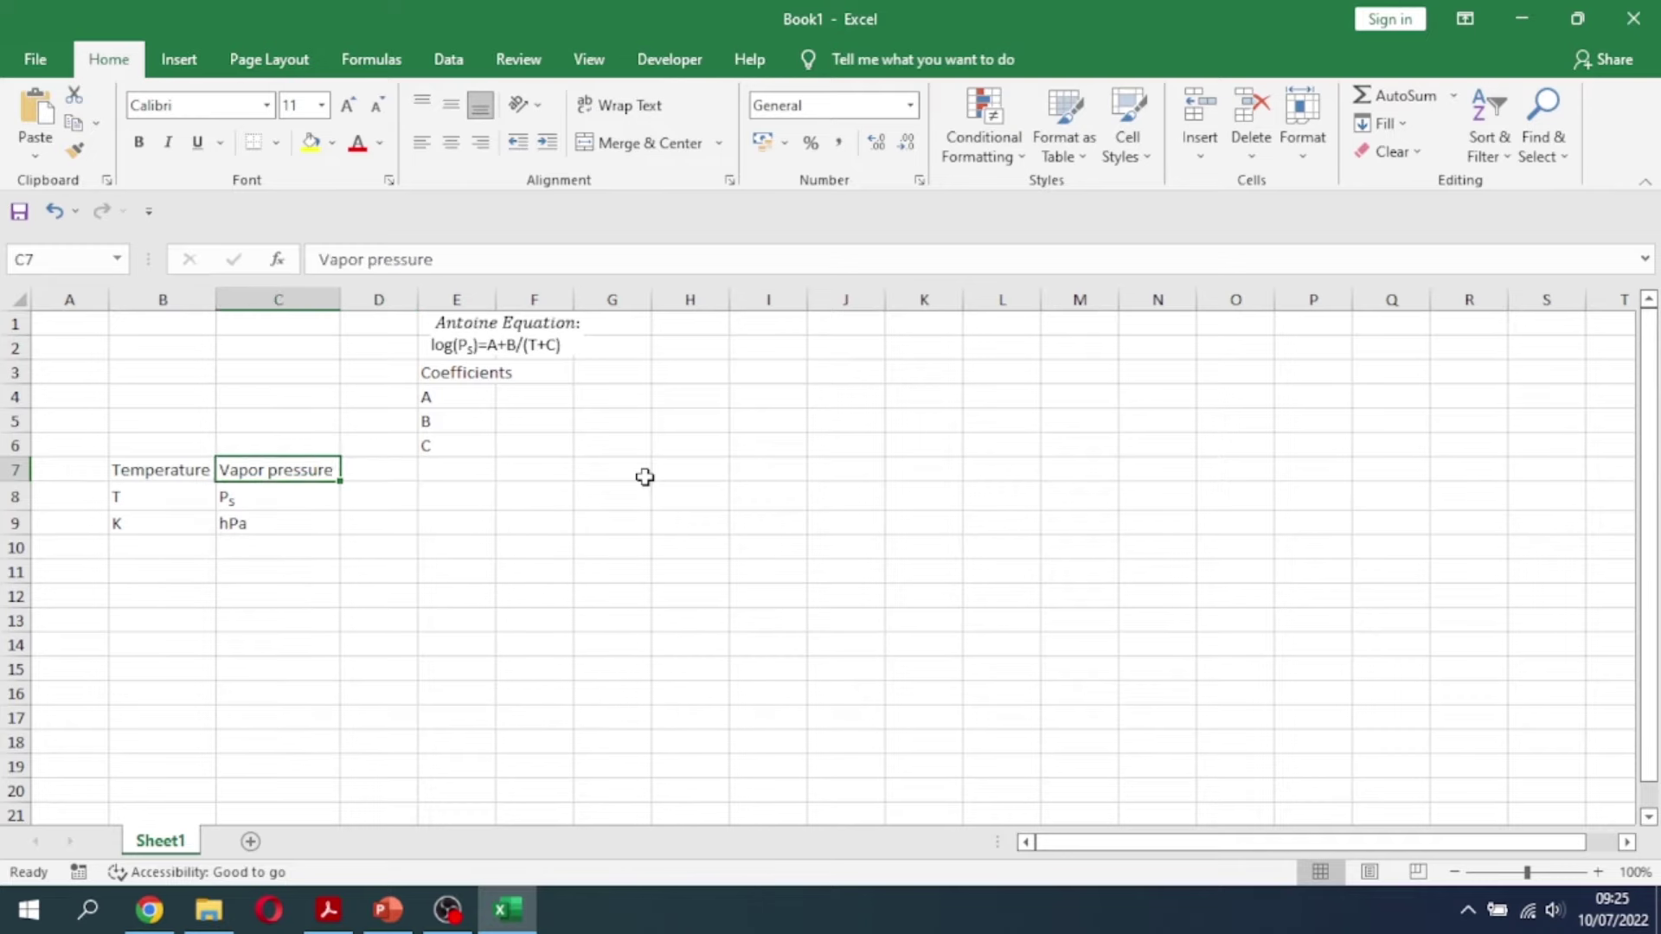
key(Left)
key(Up)
key(shift+Right)
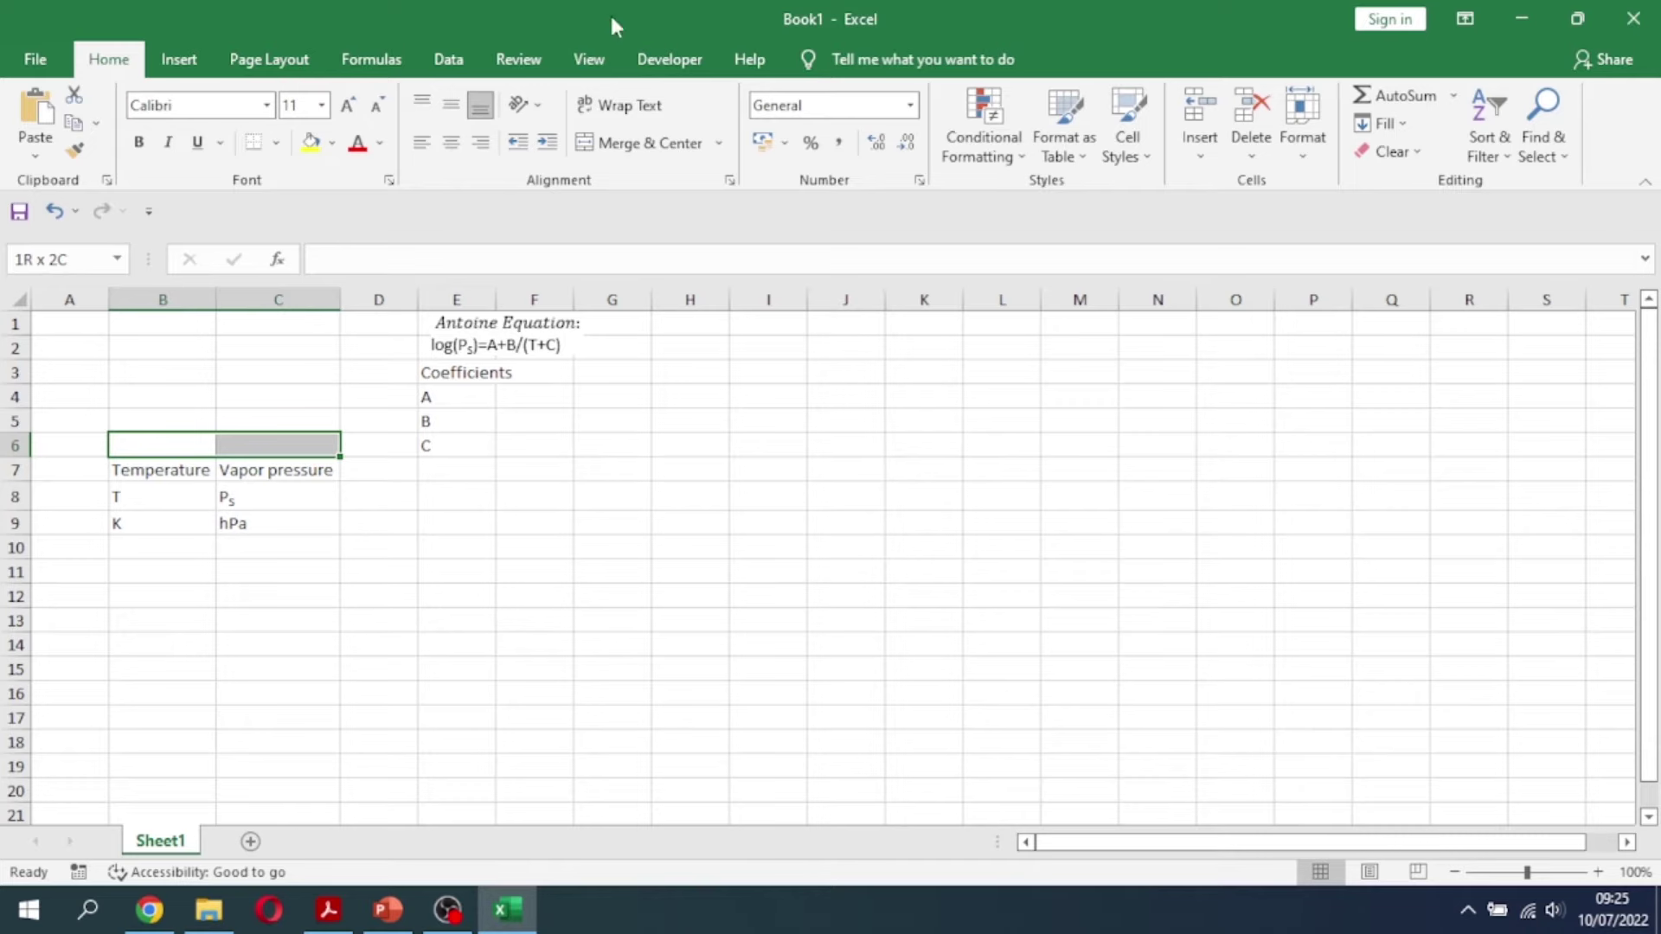
click(636, 144)
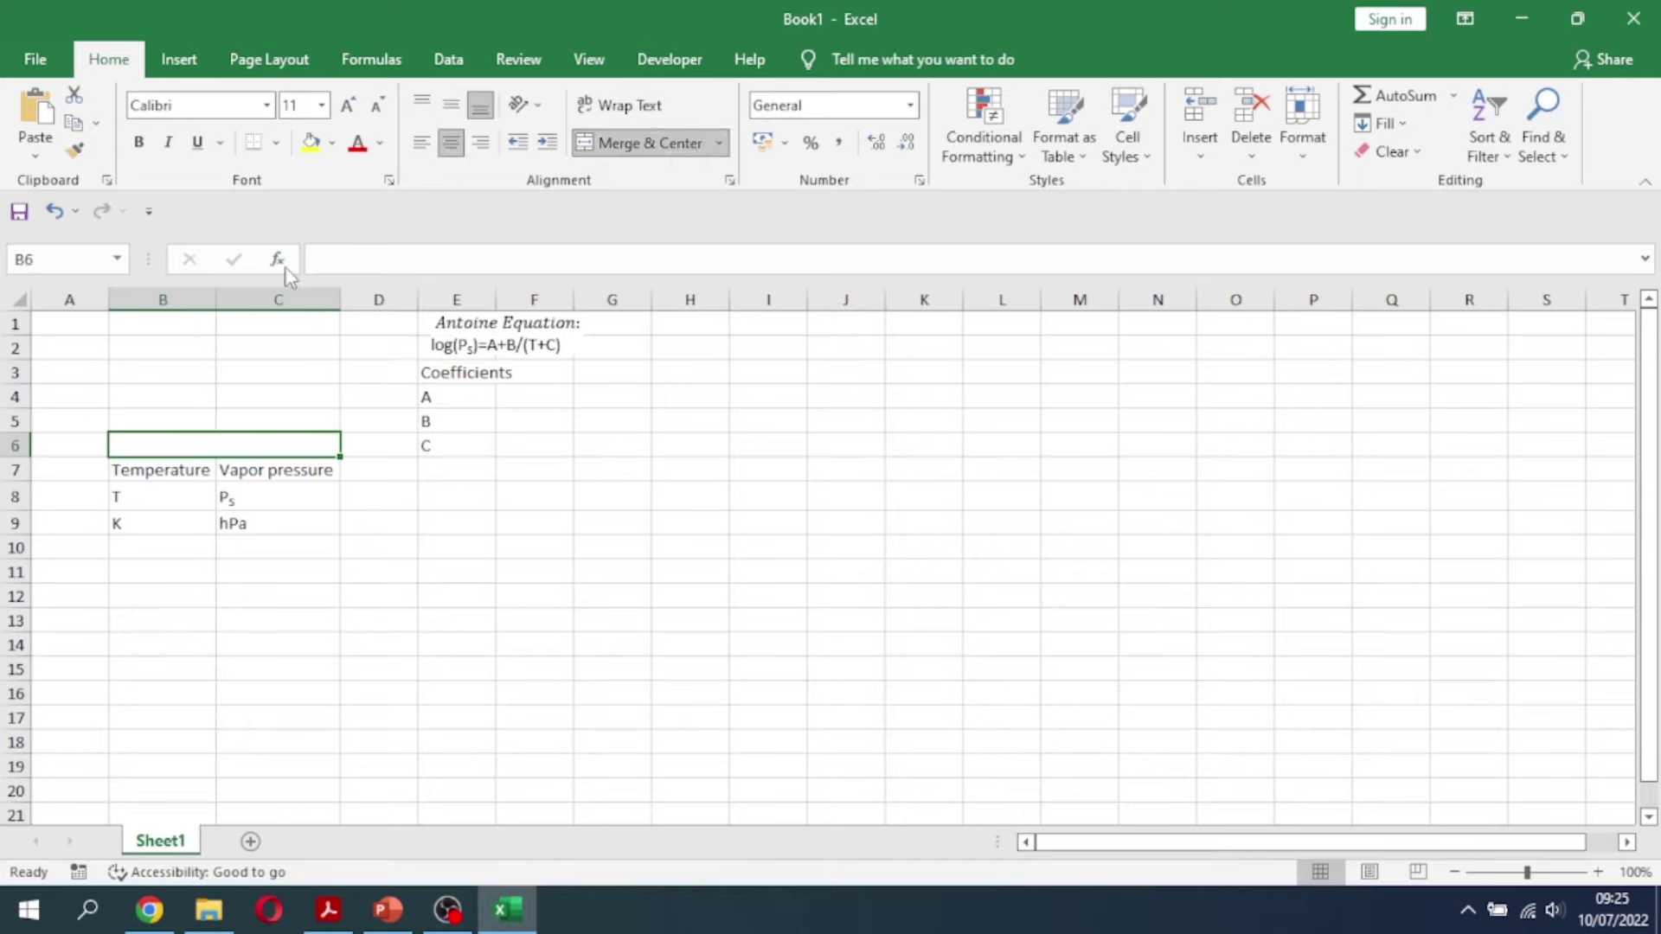
text(Experimental Data)
key(Return)
Move the whole table down one row so its title sits at B7
mouse_move(163, 443)
mouse_down()
mouse_move(226, 502)
mouse_move(164, 451)
mouse_up()
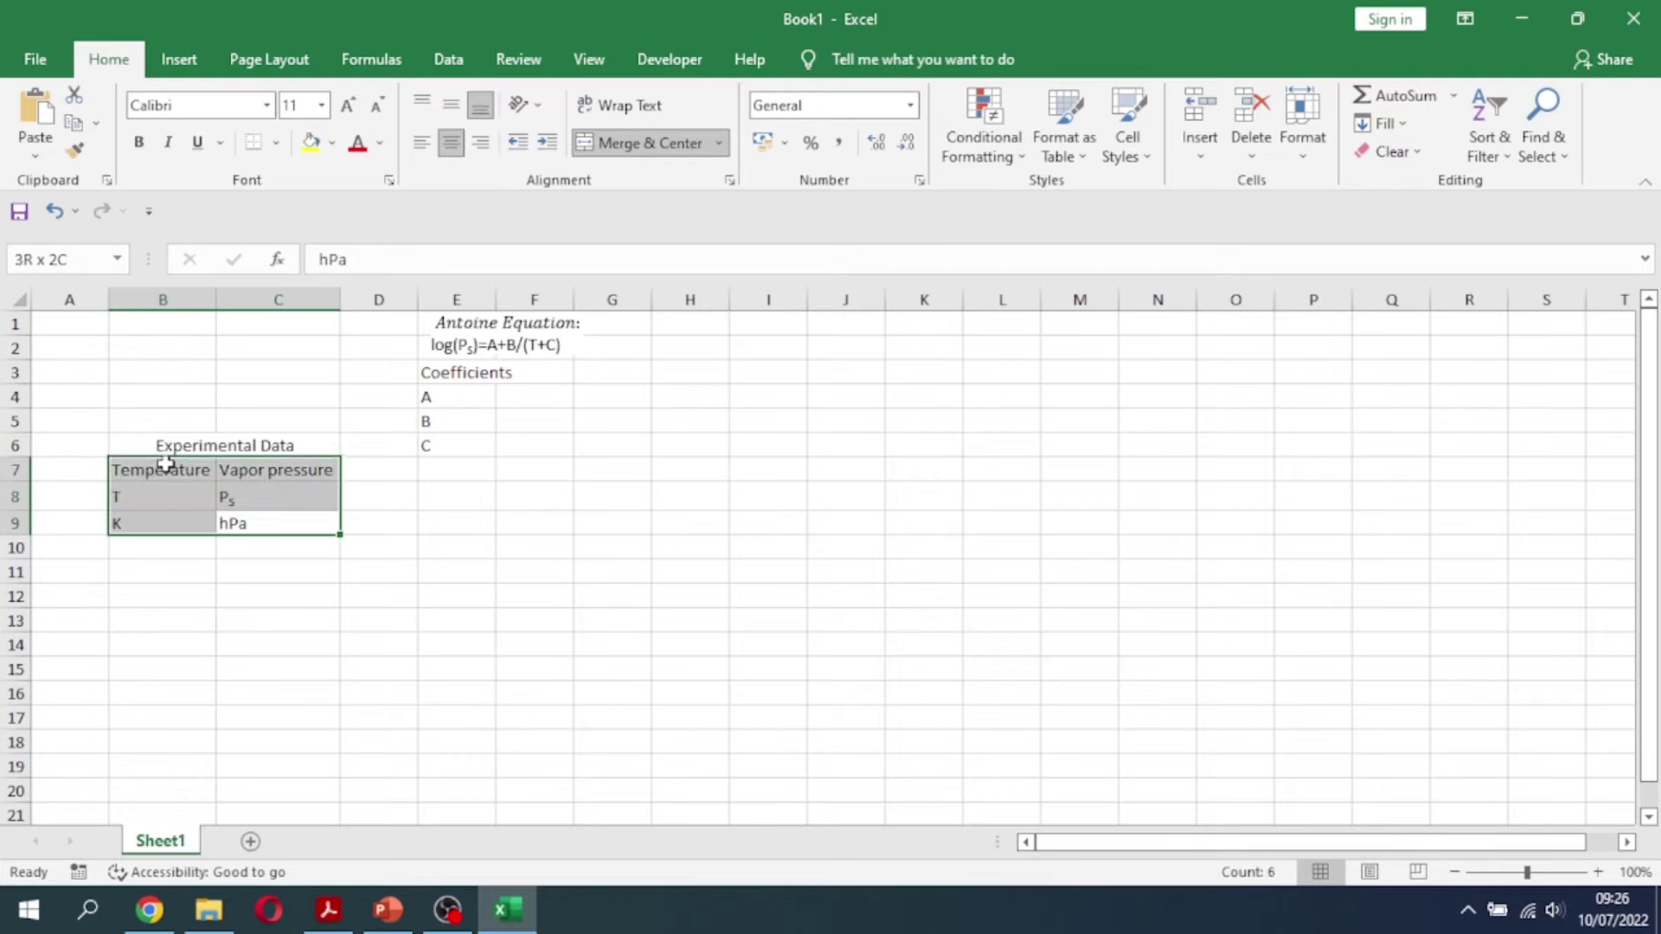
key(ctrl+c)
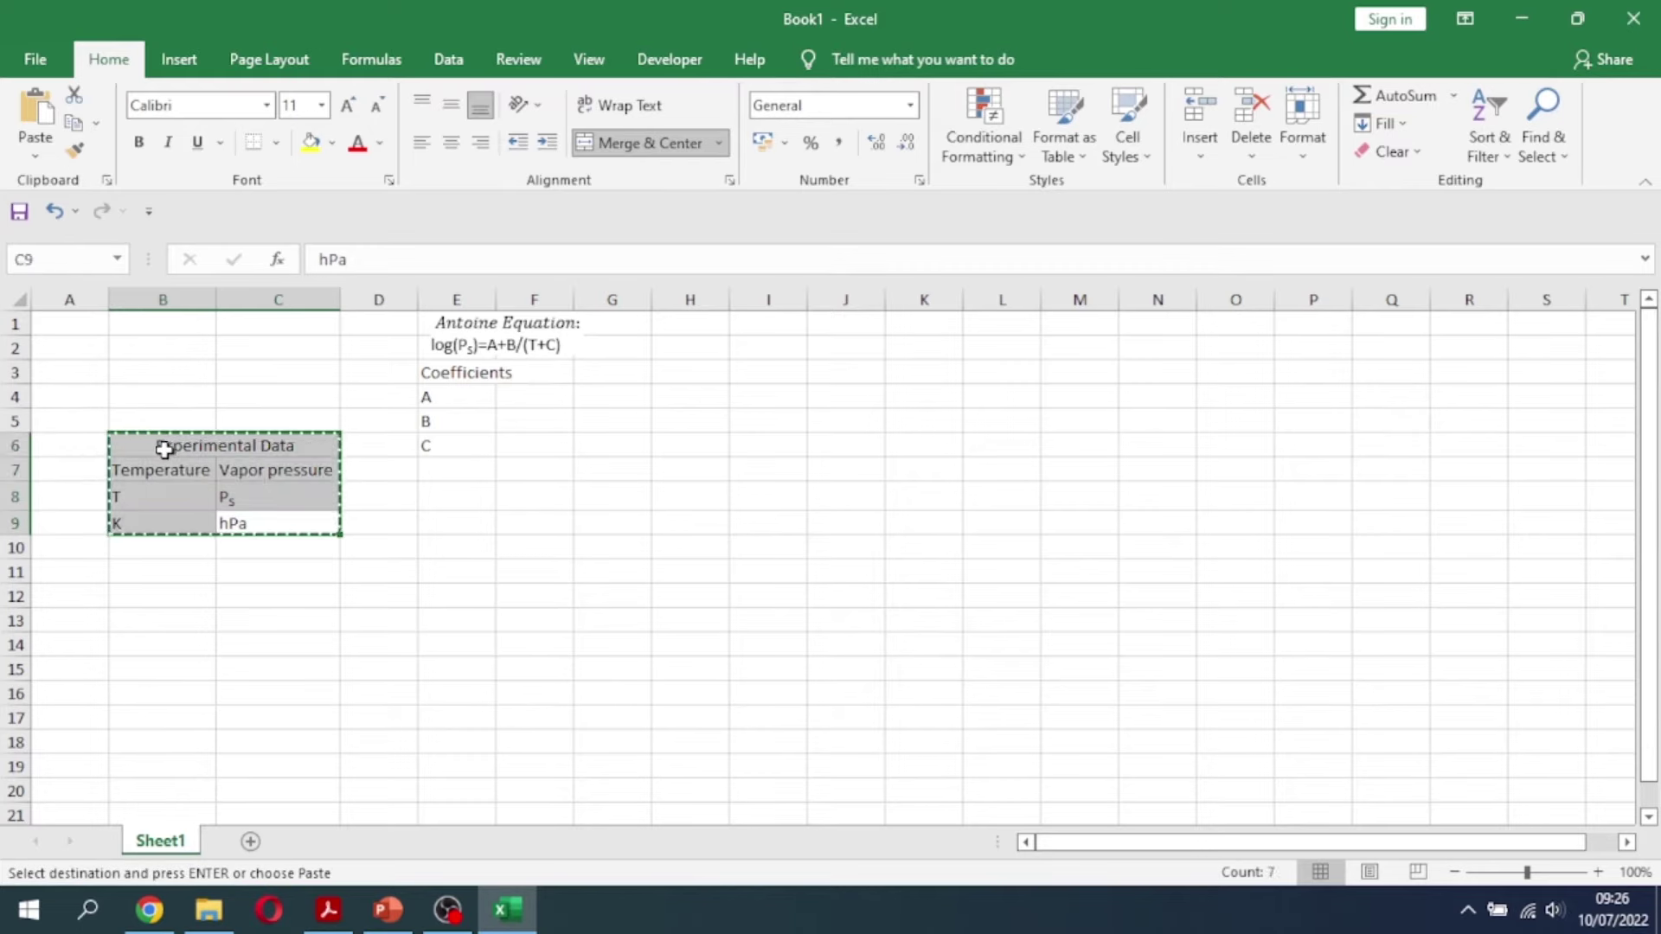
key(Down)
key(Up)
key(Up)
key(Left)
key(Up)
key(Return)
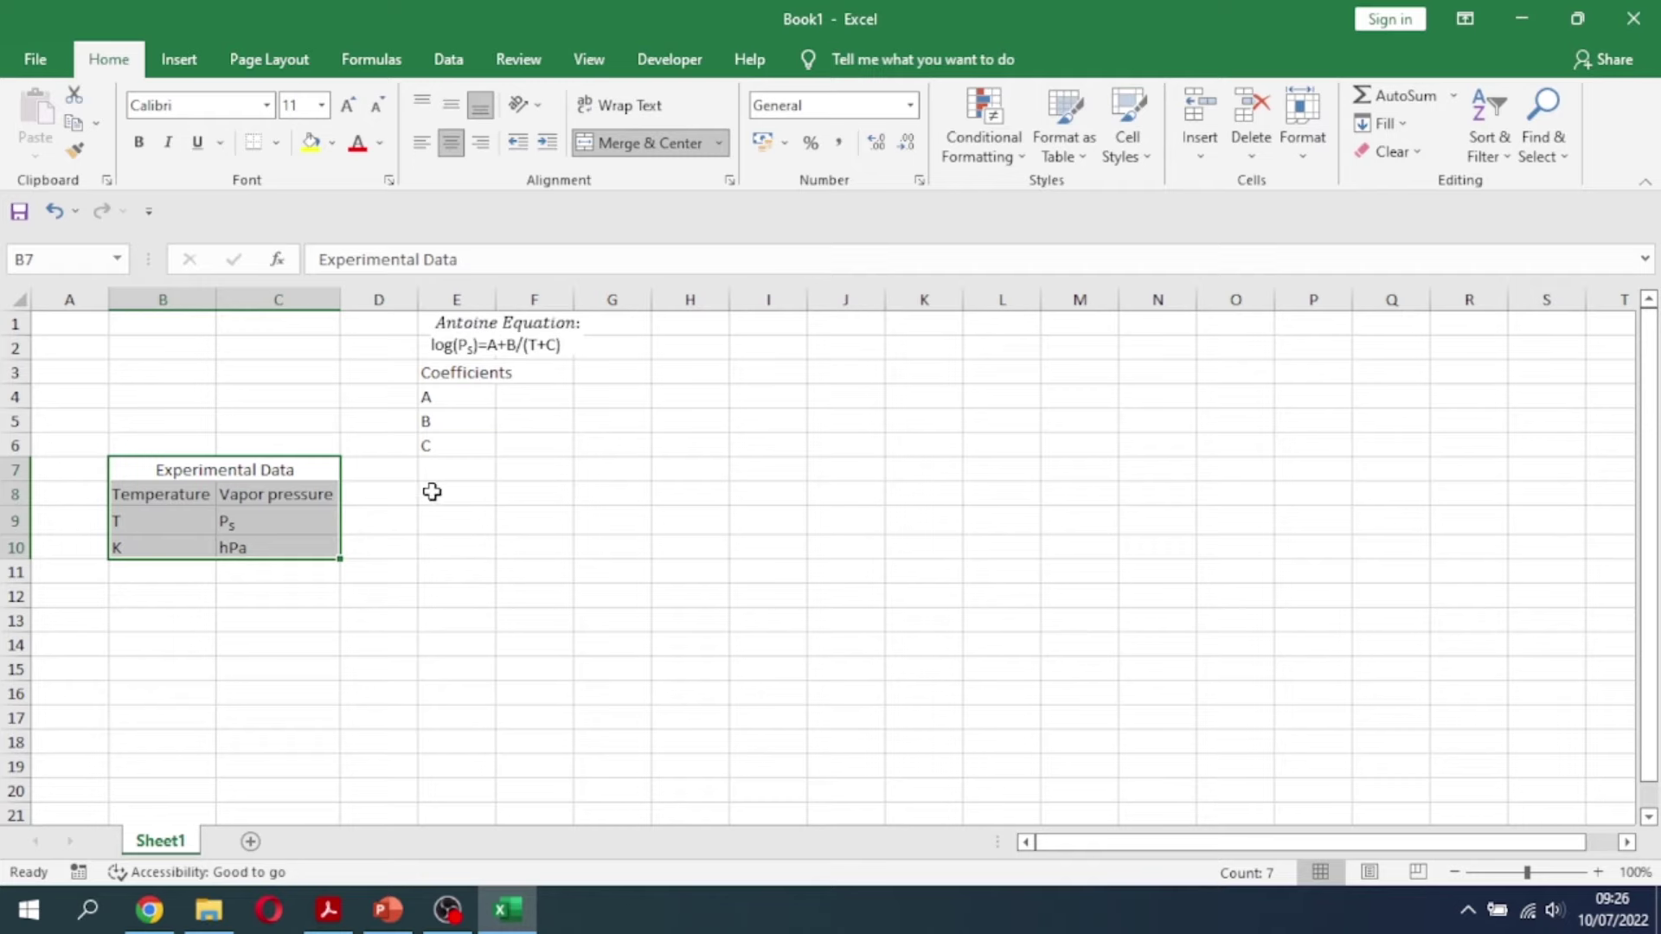
Enter 'Vapor pressure by Antoine Equation' in E8 and autofit column E to it
click(428, 490)
text(Vapor )
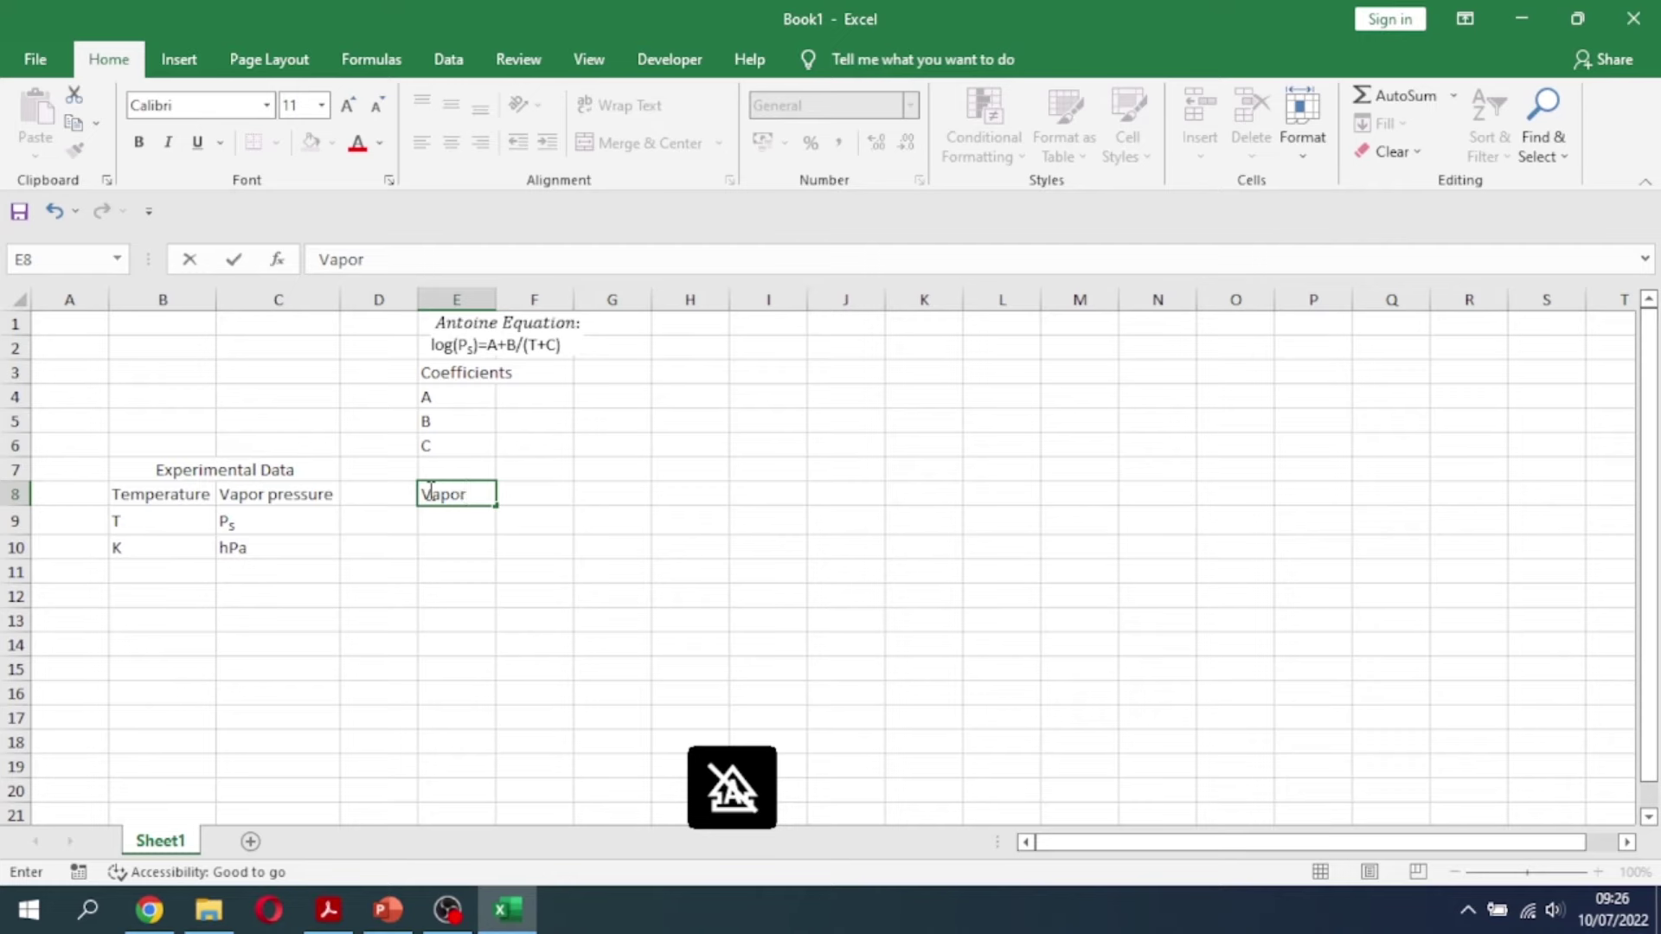
text(pressure )
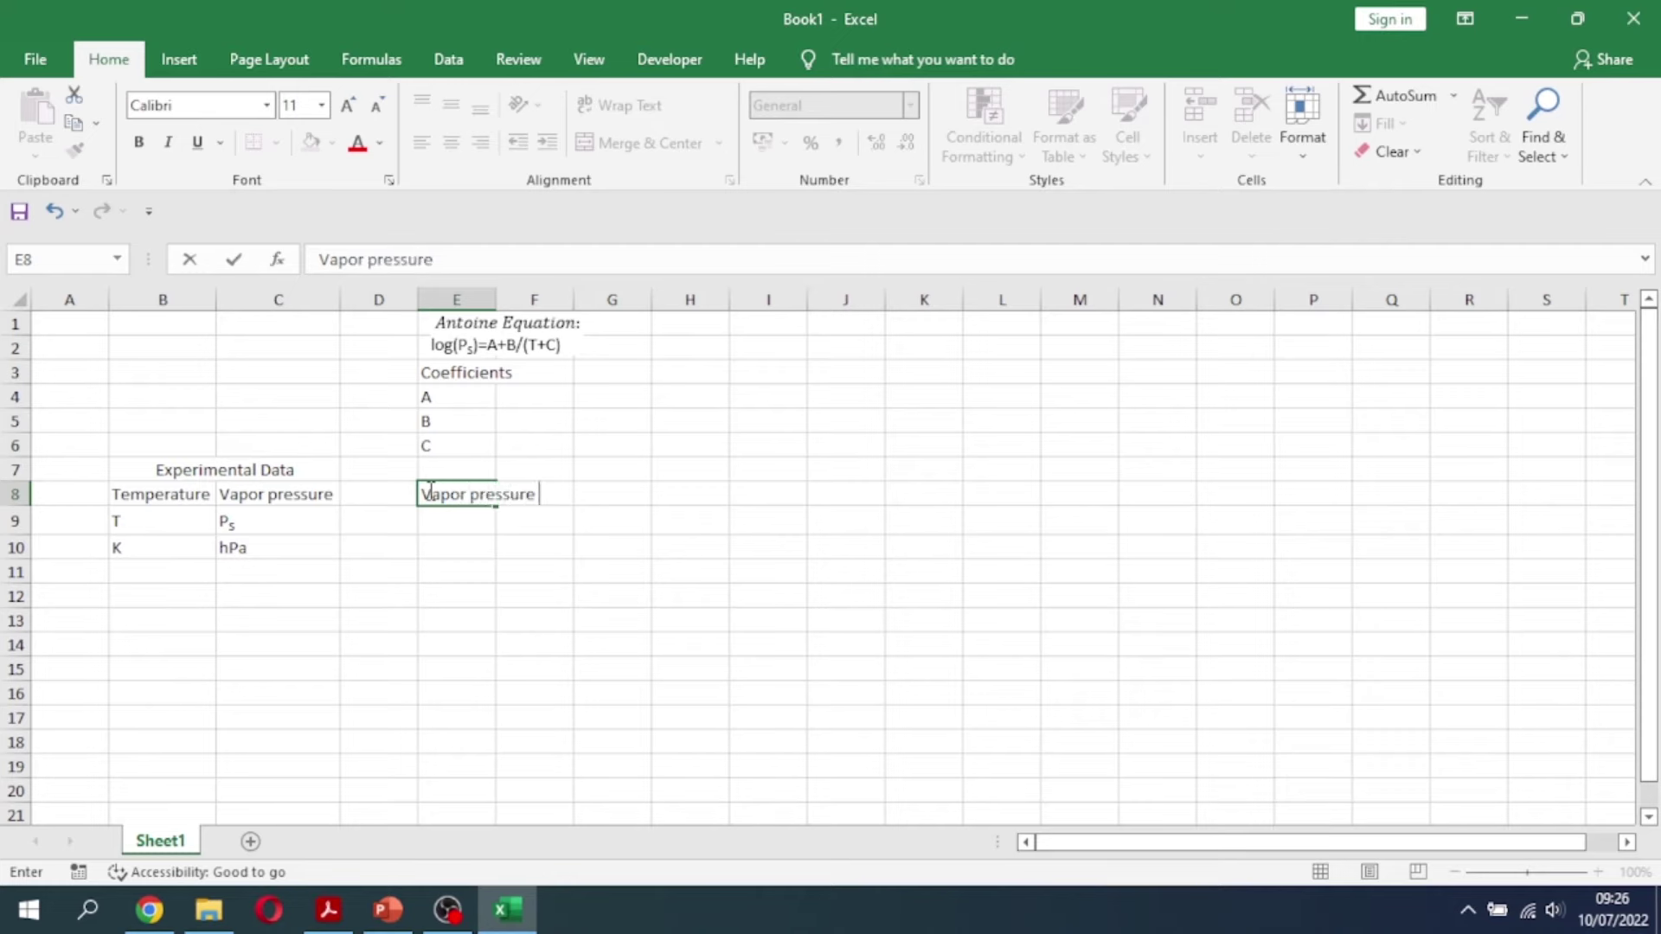
text(by Antoine)
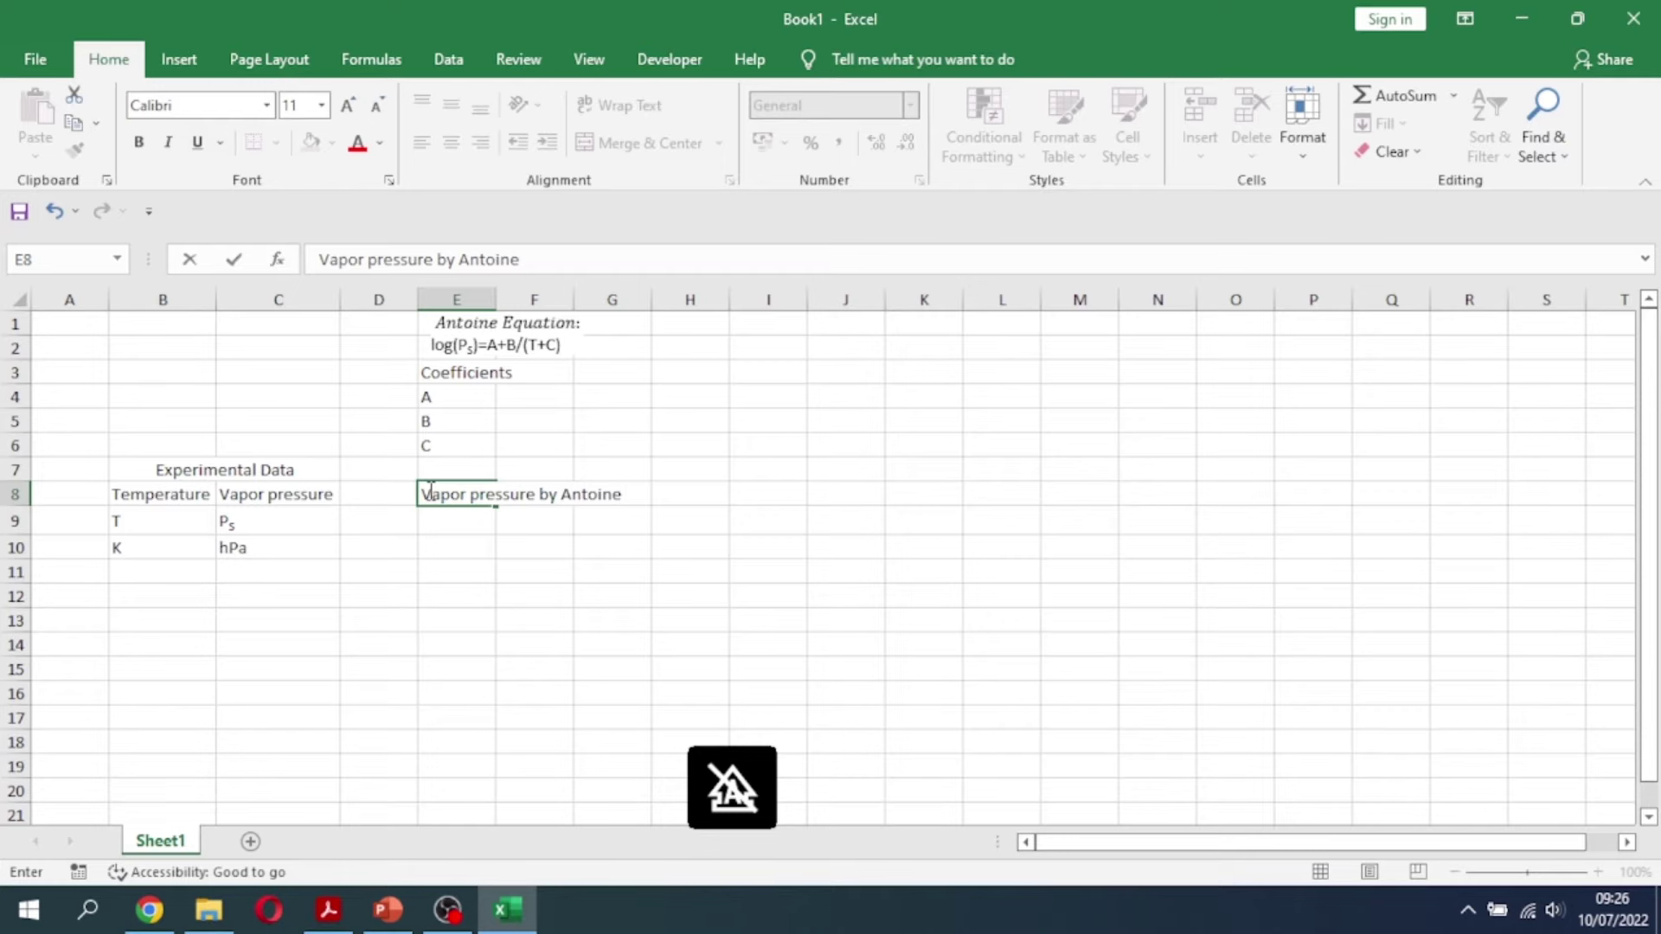
text( E)
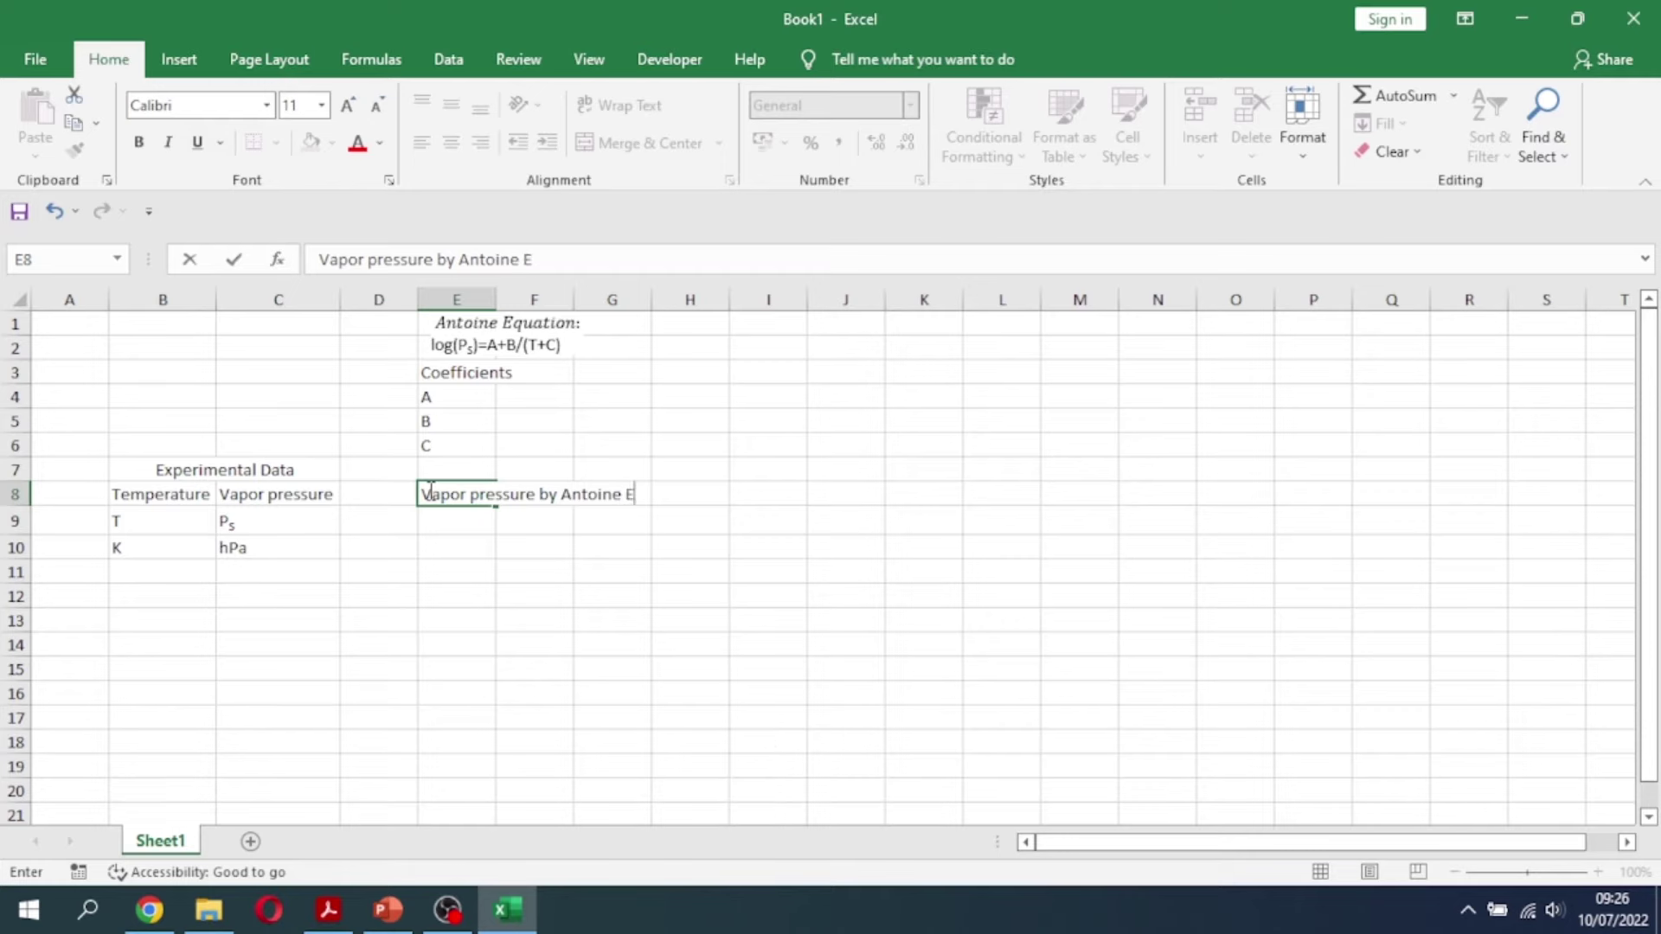
text(quation)
key(Return)
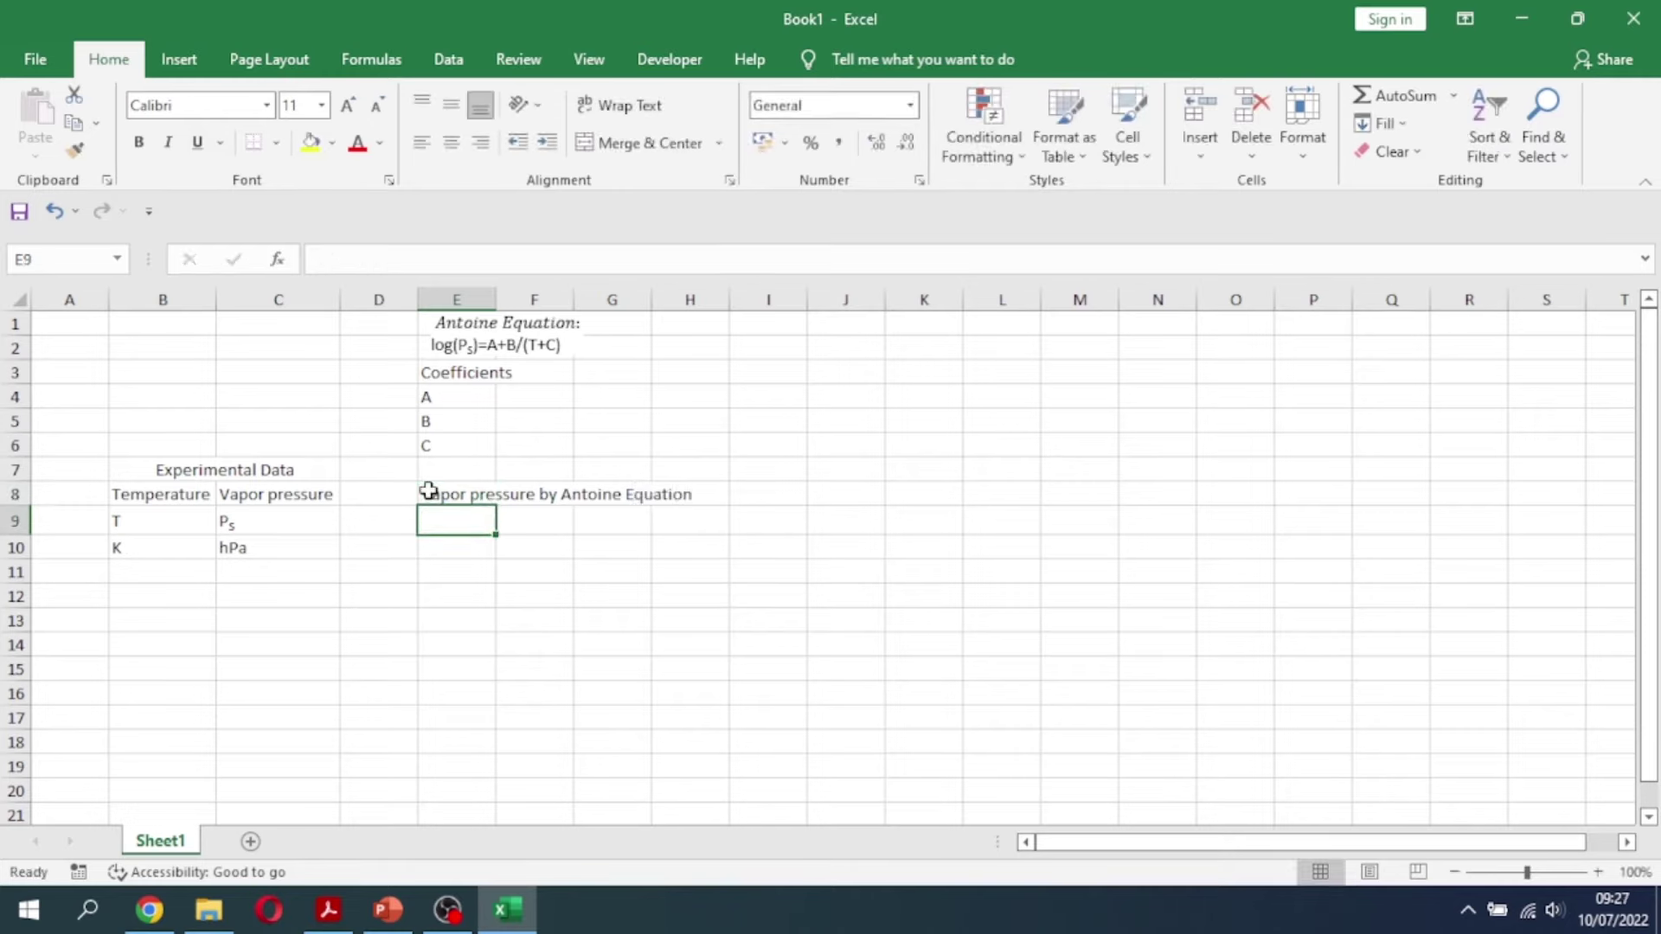
click(547, 495)
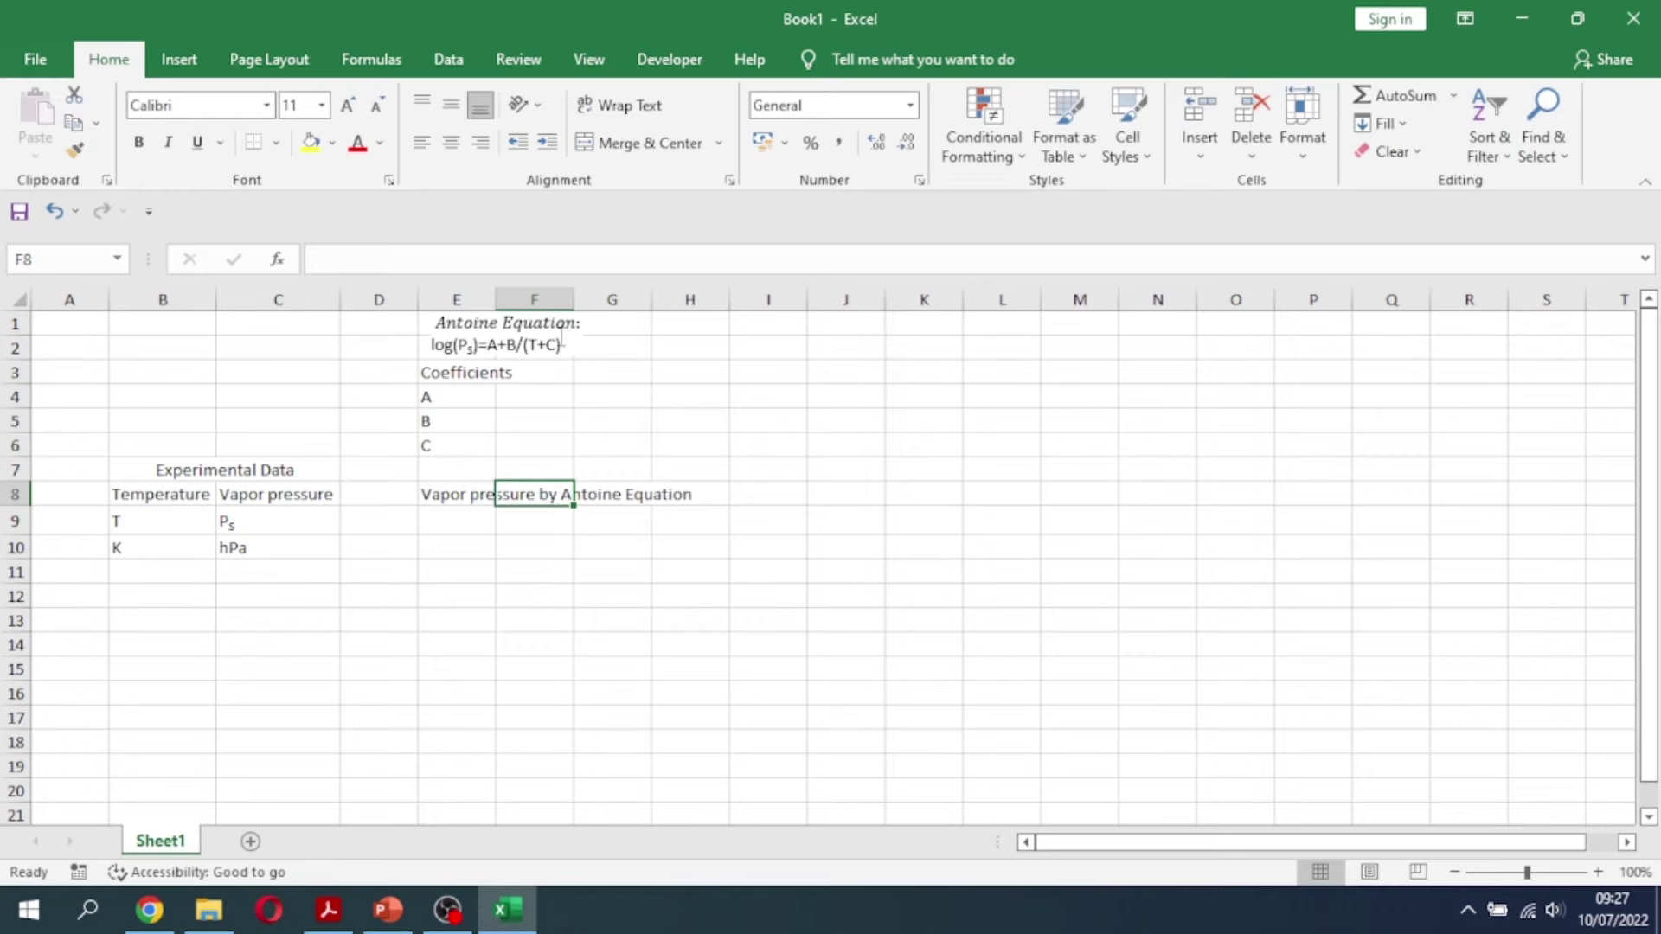
drag(495, 299, 602, 288)
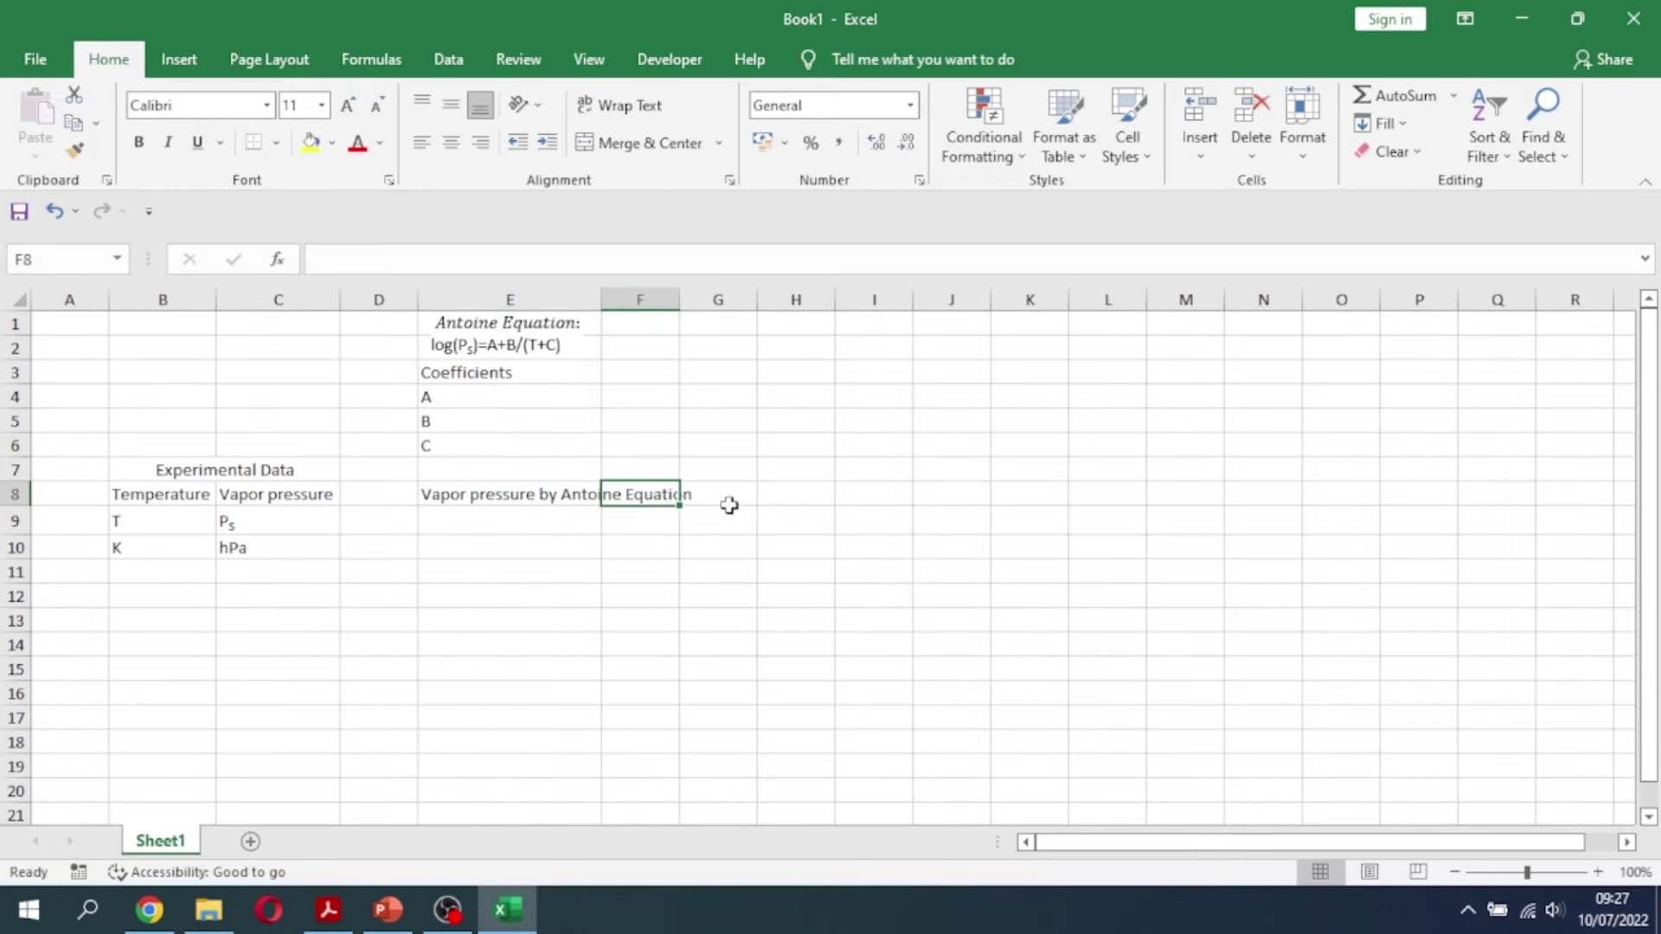
double_click(597, 291)
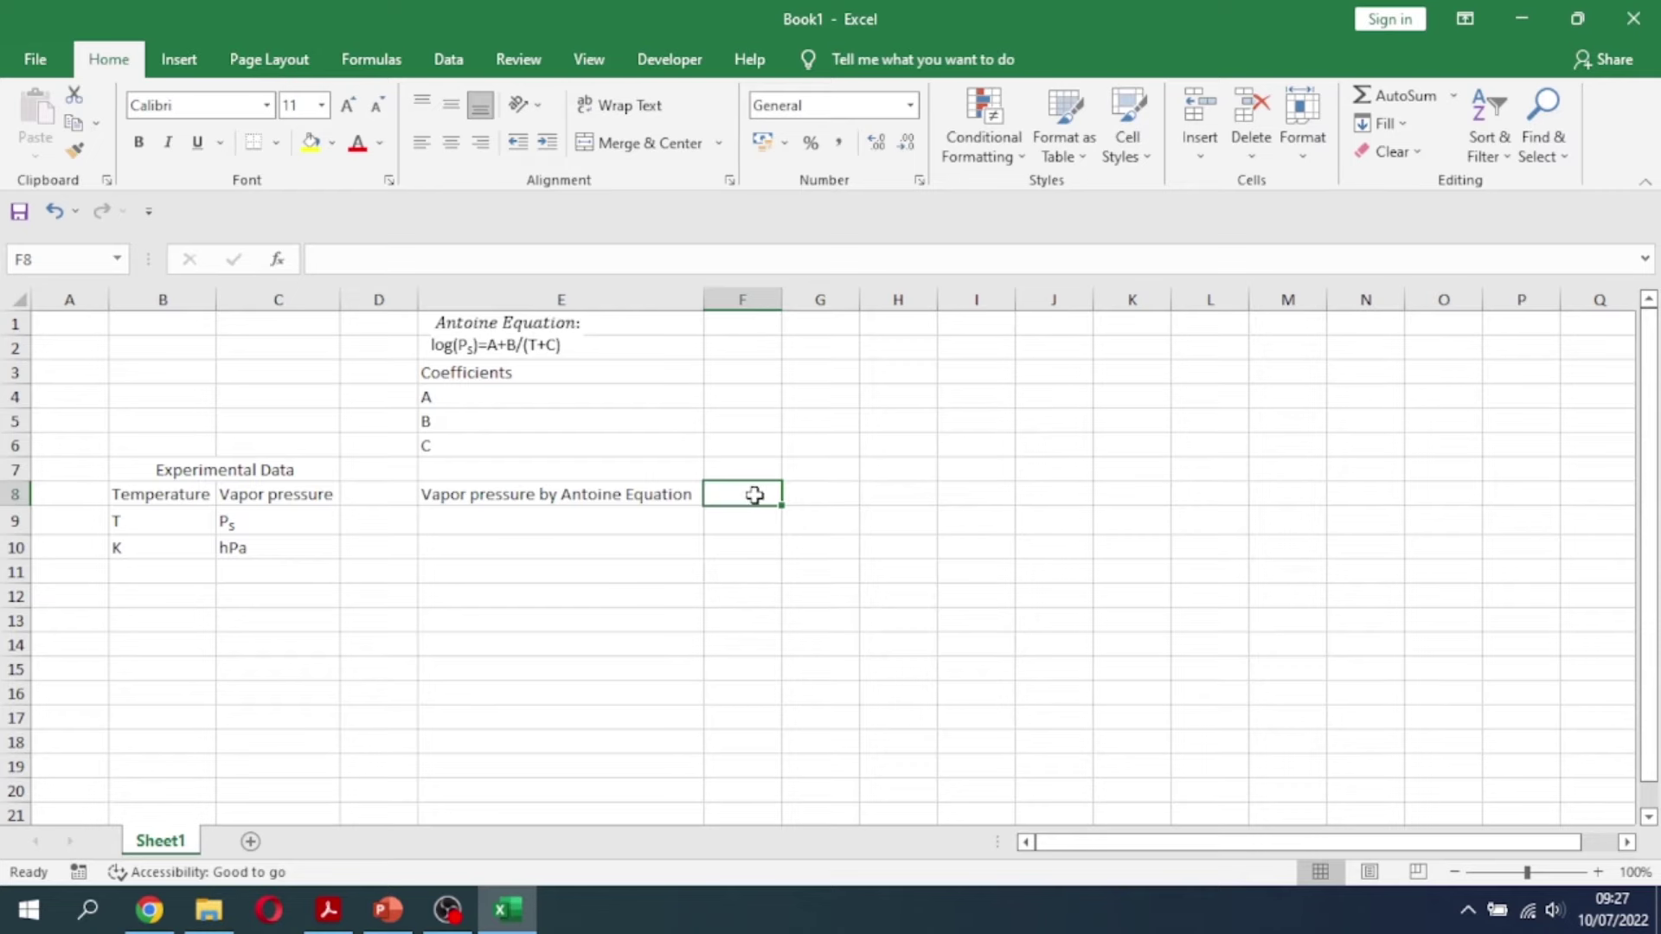
click(557, 514)
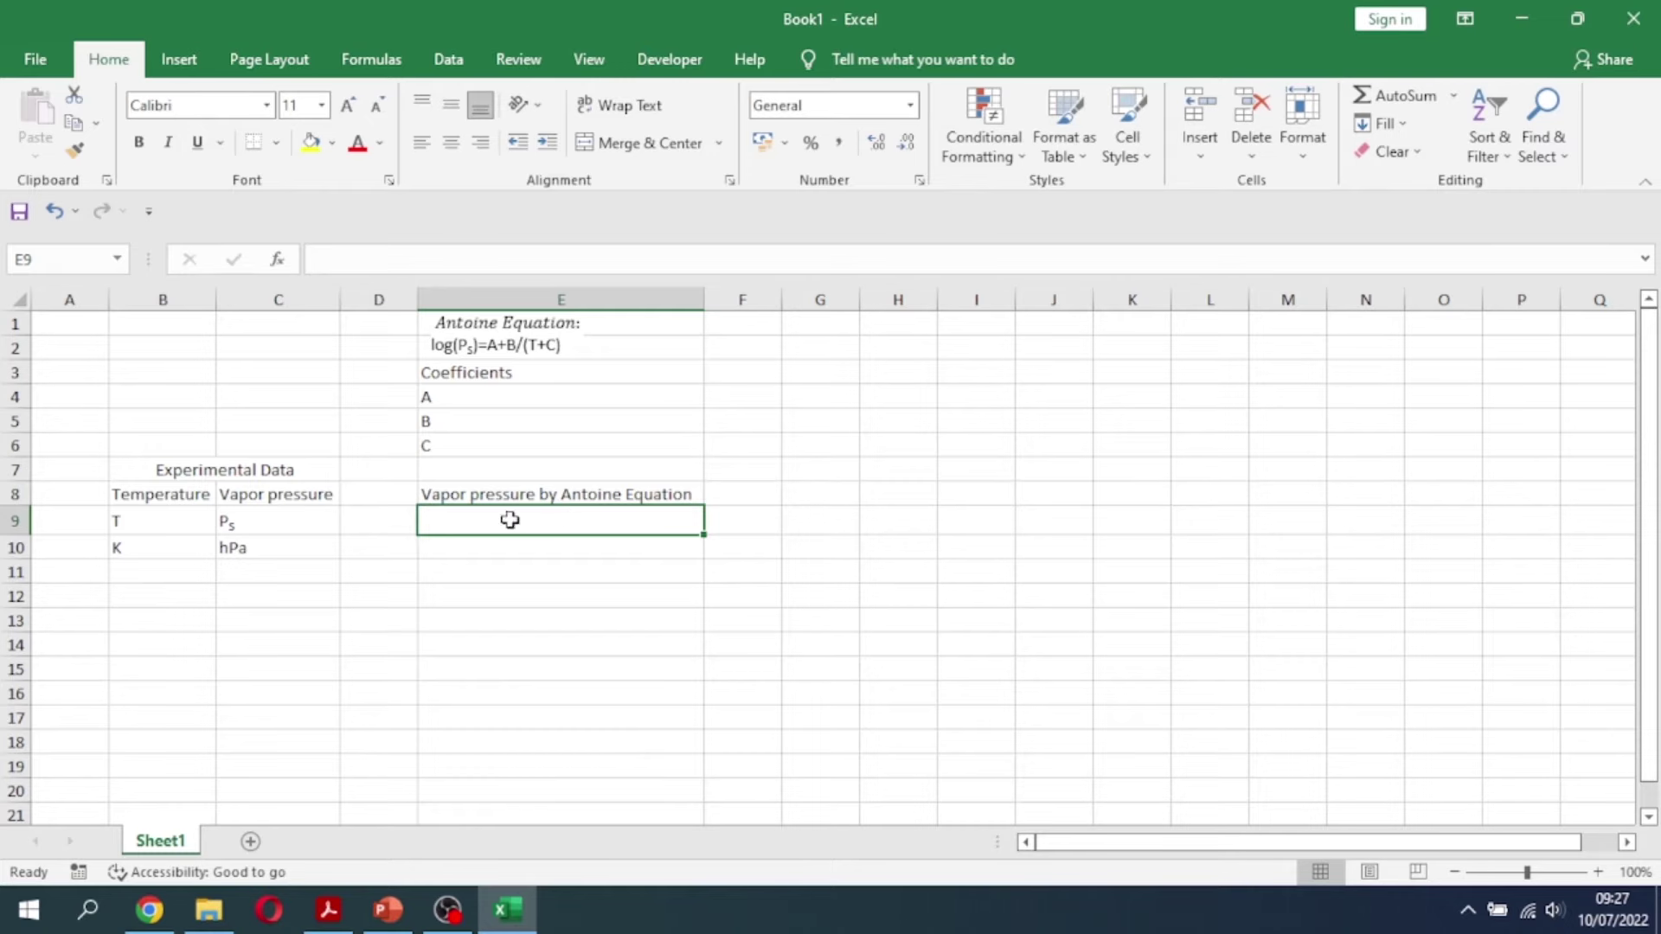
Enter Ps' in E9 and format the S as subscript via the Font dialog
text(PS)
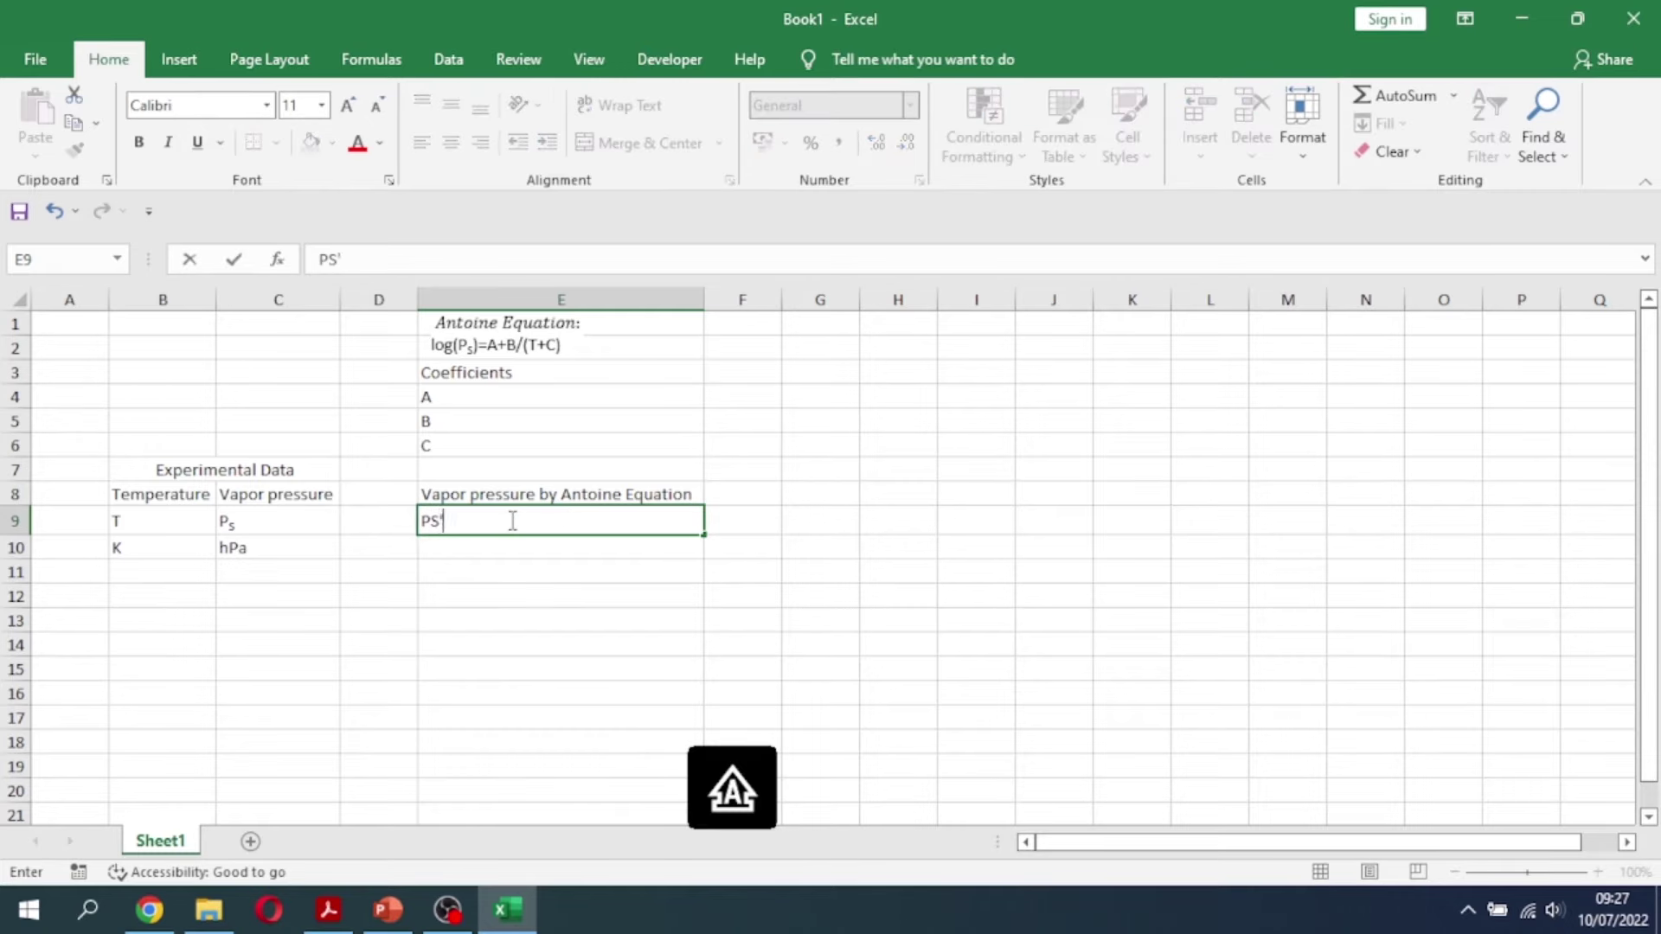
key(Left)
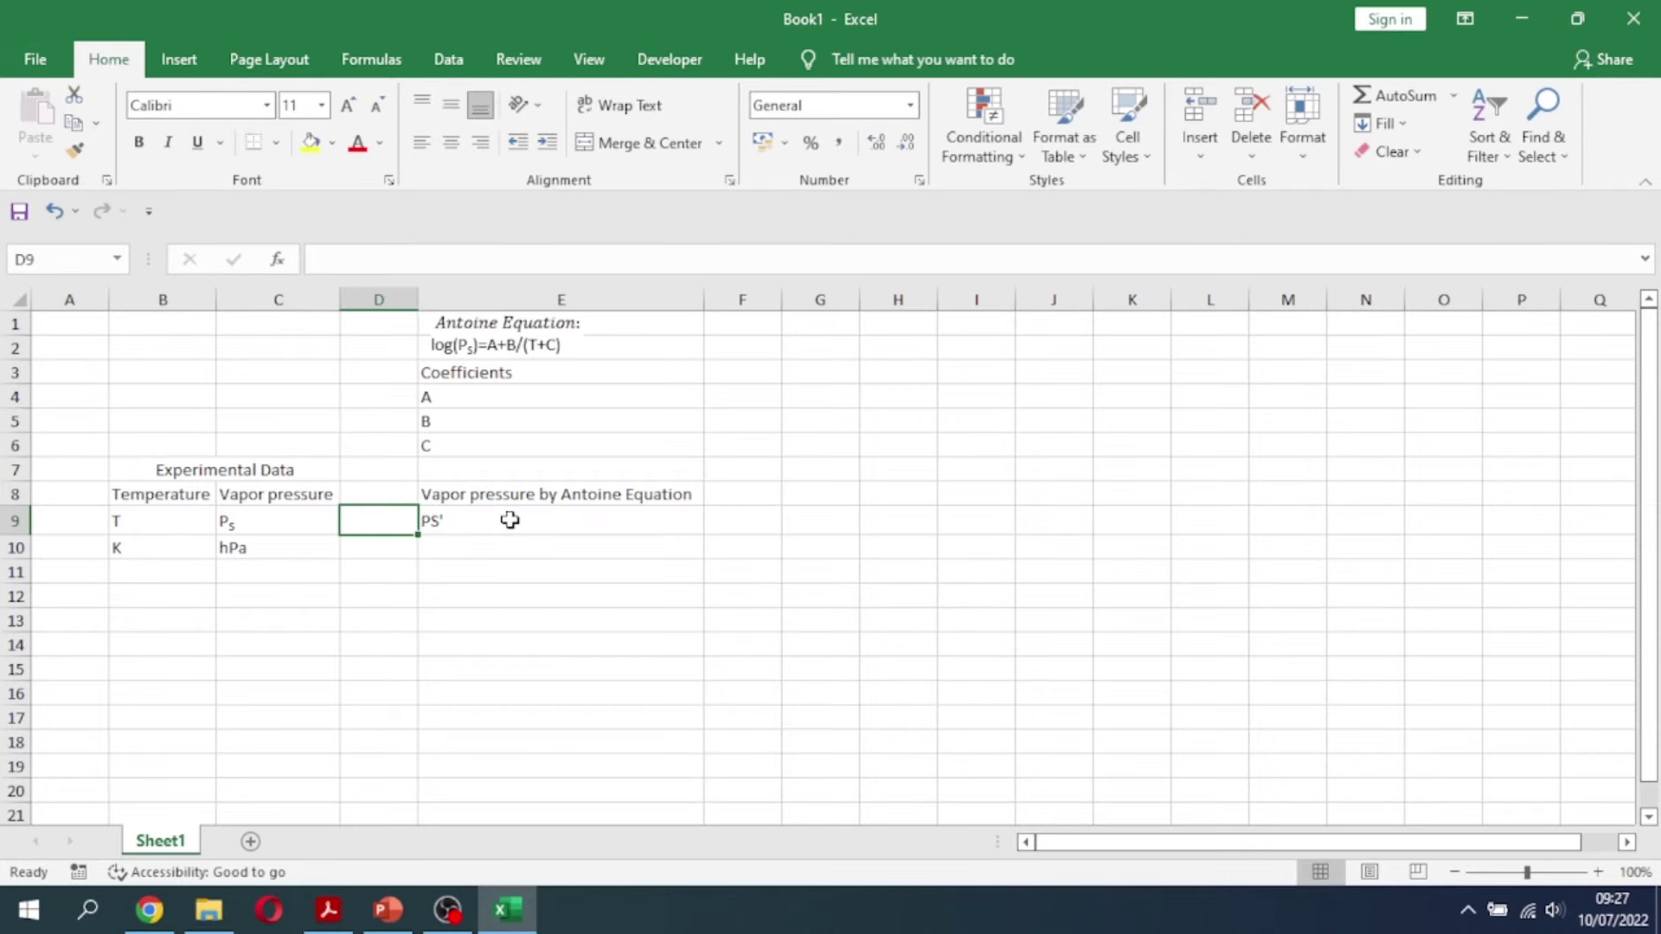
click(431, 516)
double_click(430, 516)
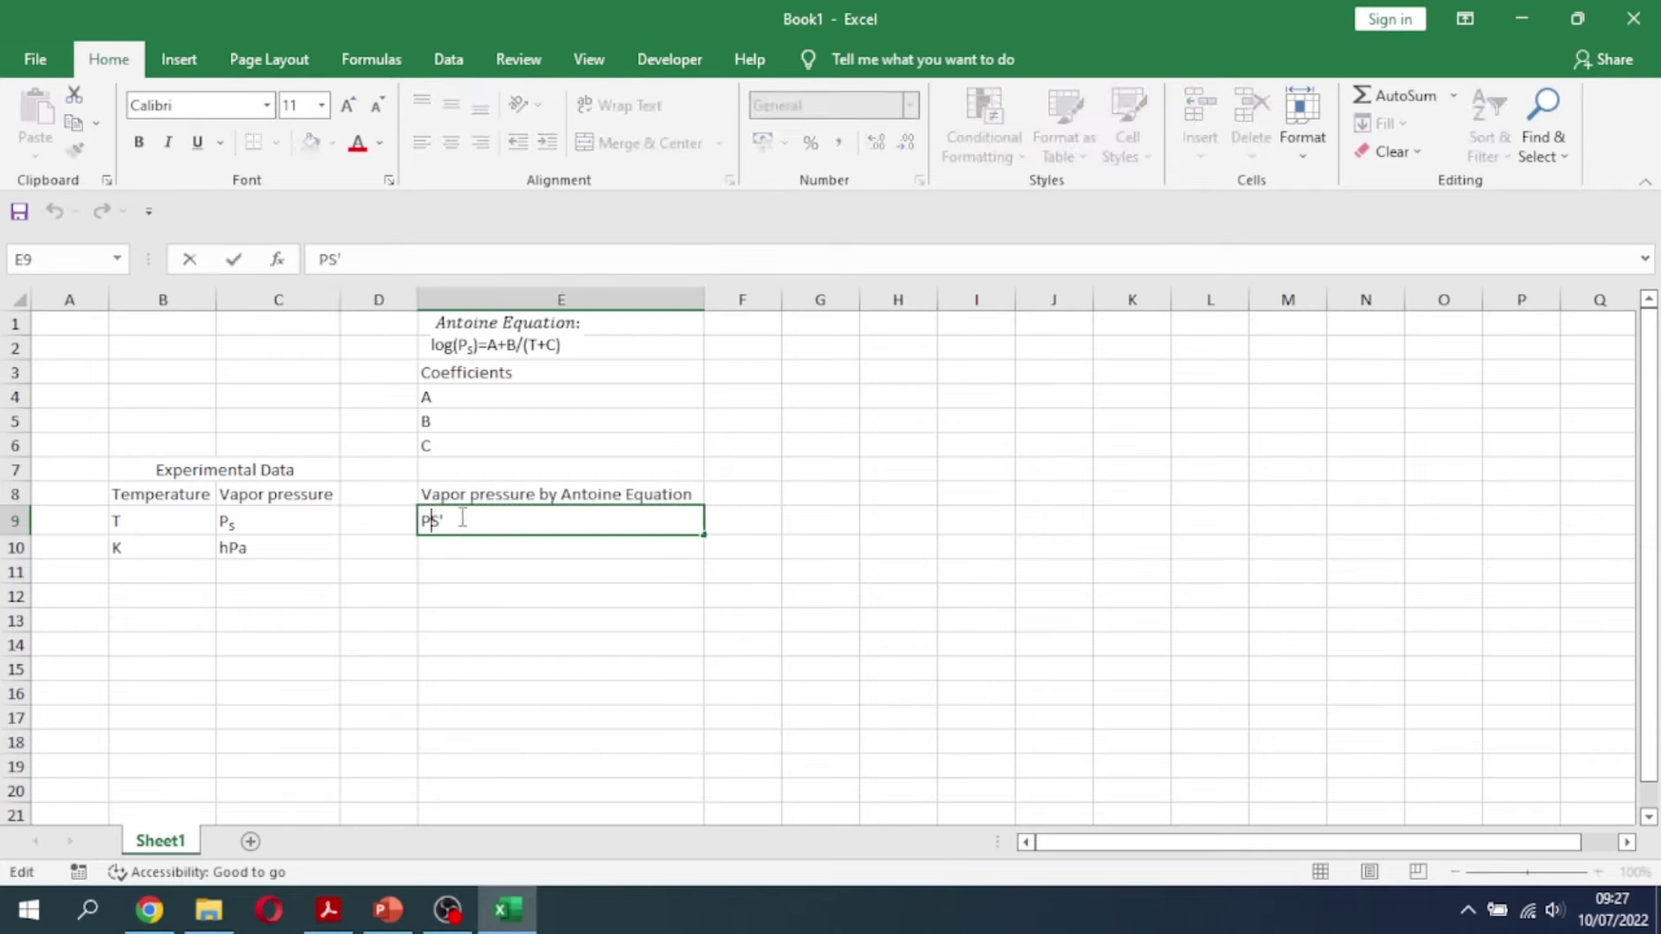
click(389, 180)
click(907, 529)
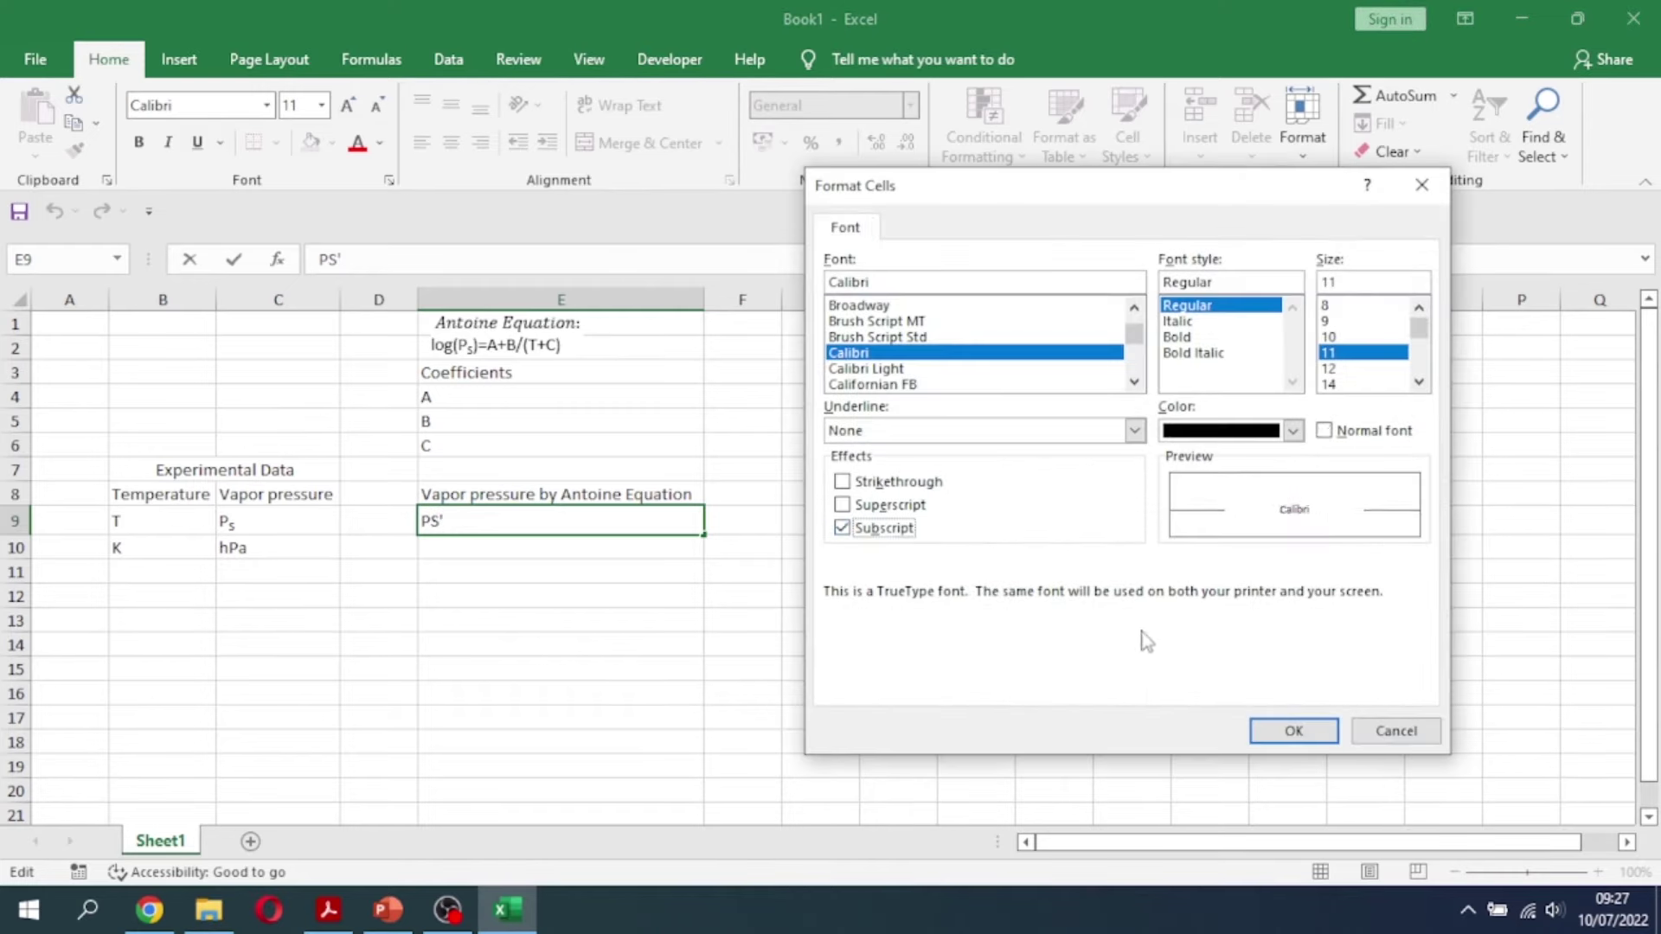
click(1289, 730)
click(749, 519)
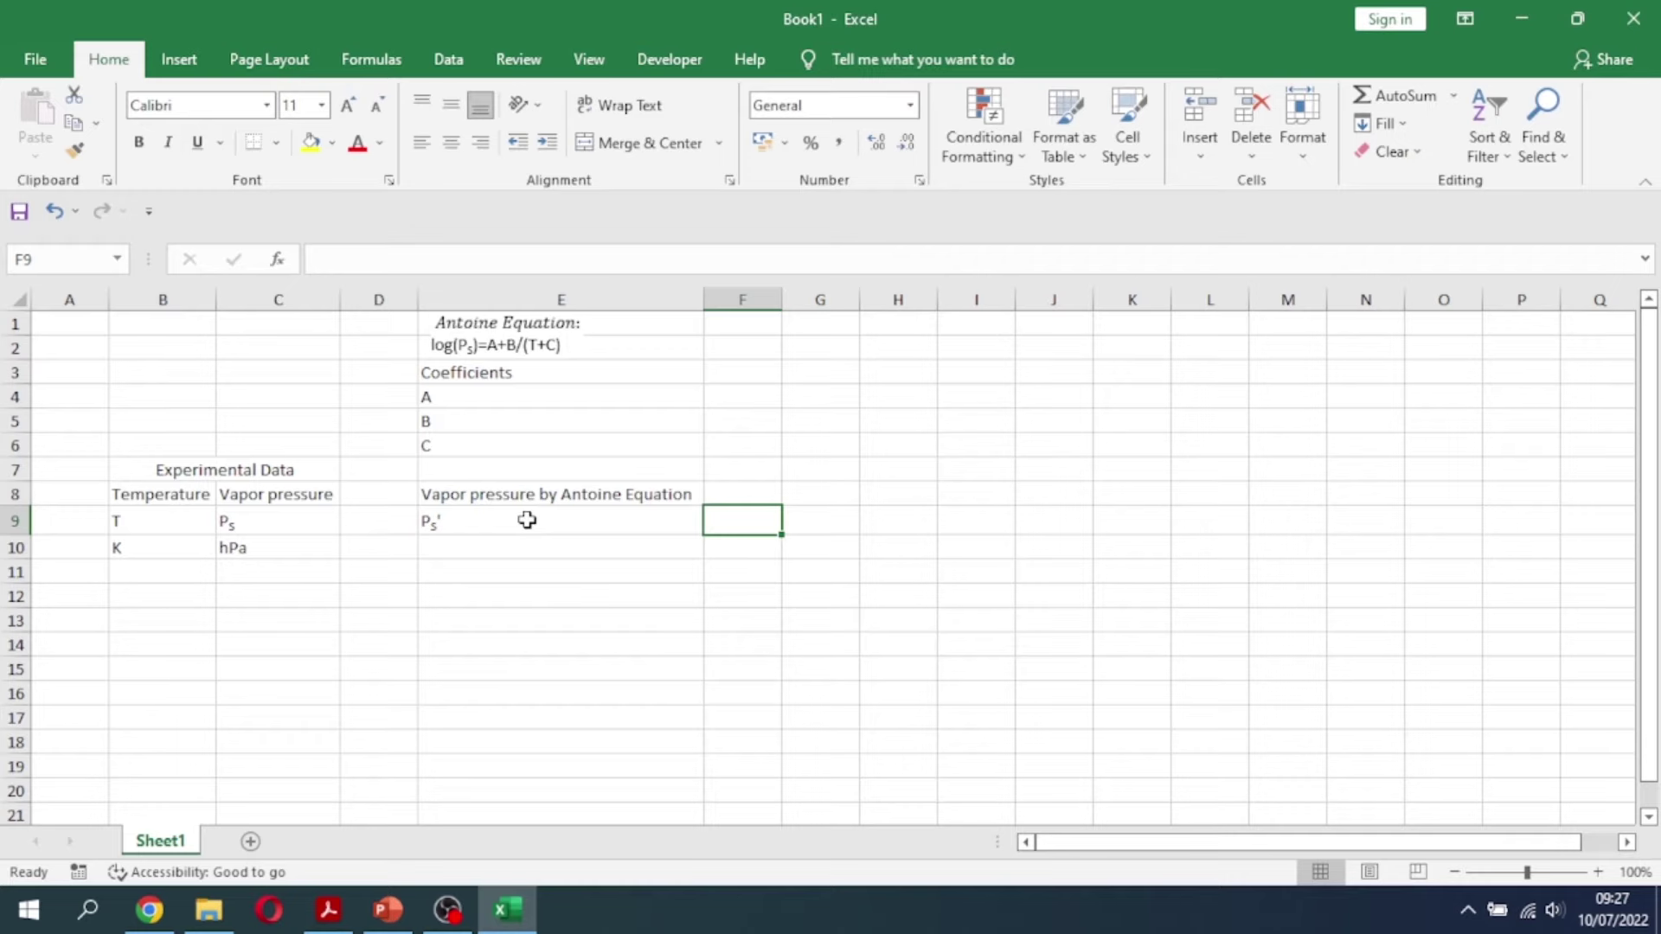
Check the existing Ps header in C9 without changing it
click(286, 521)
click(394, 260)
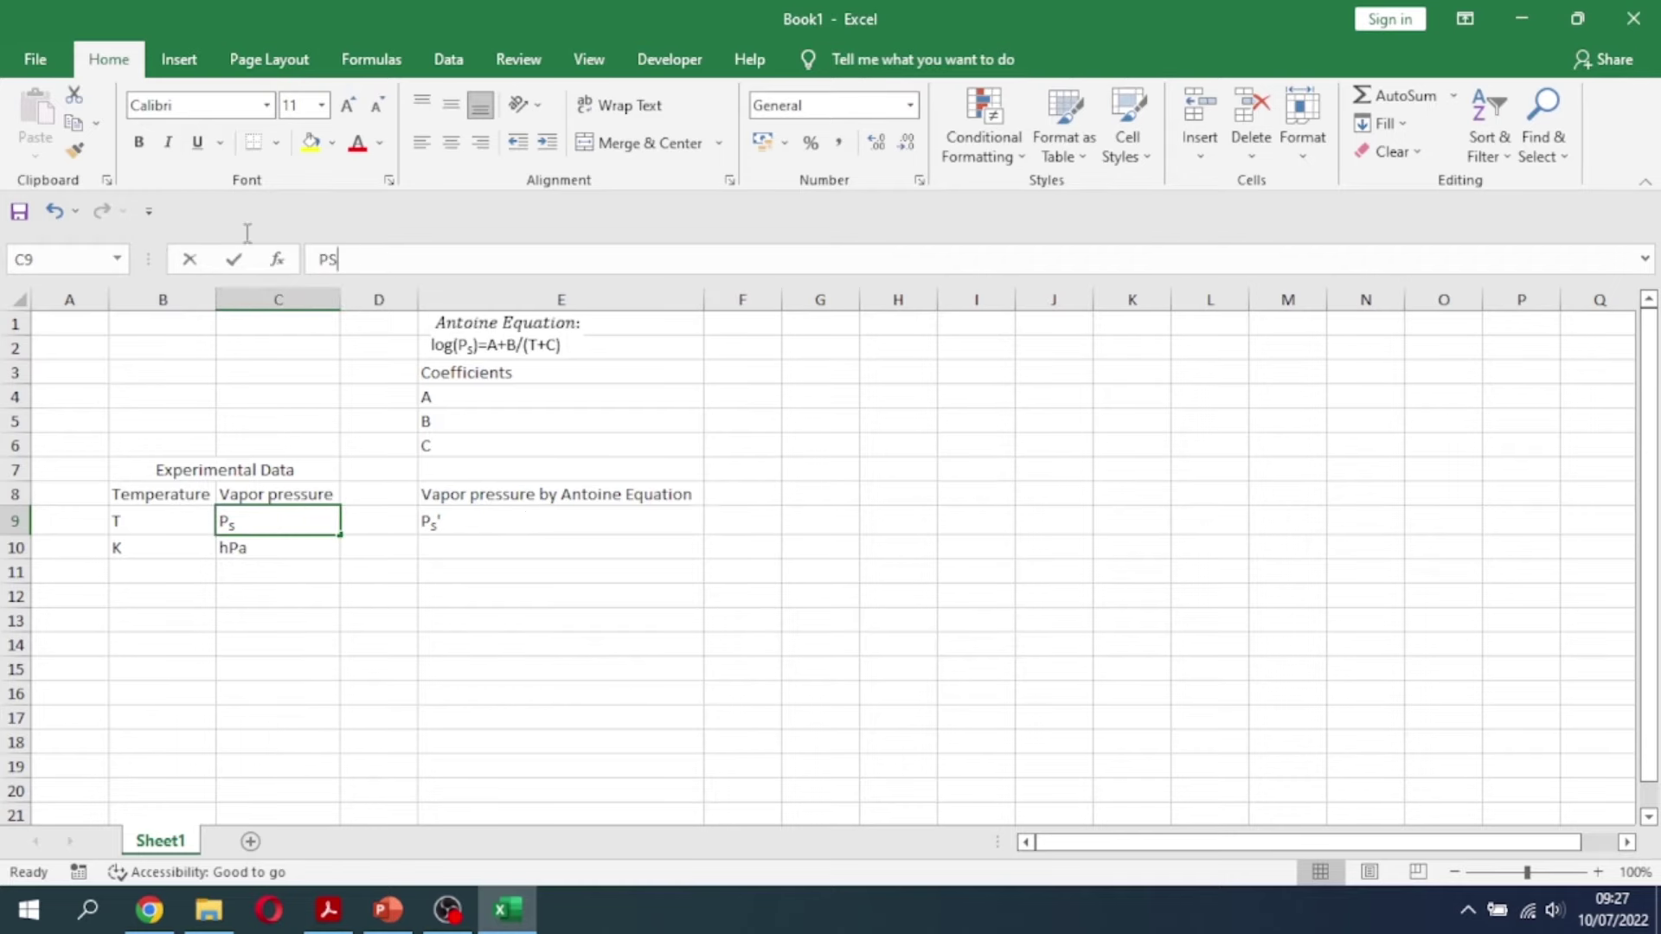
key(Return)
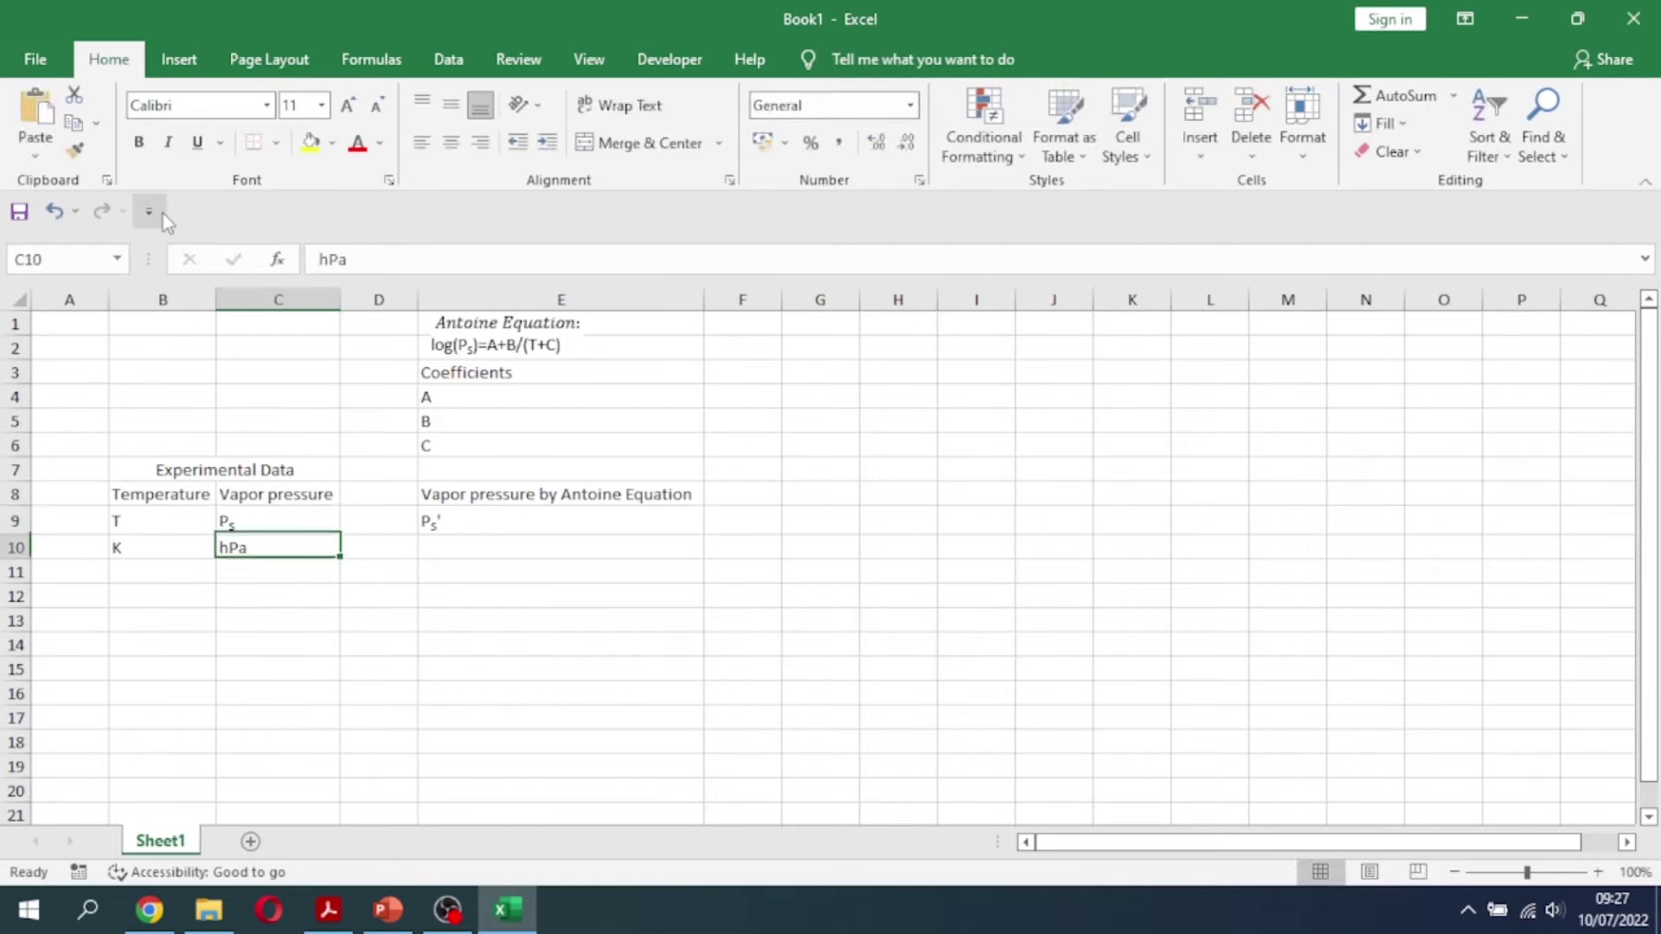
key(Right)
key(Right)
key(Right)
key(Up)
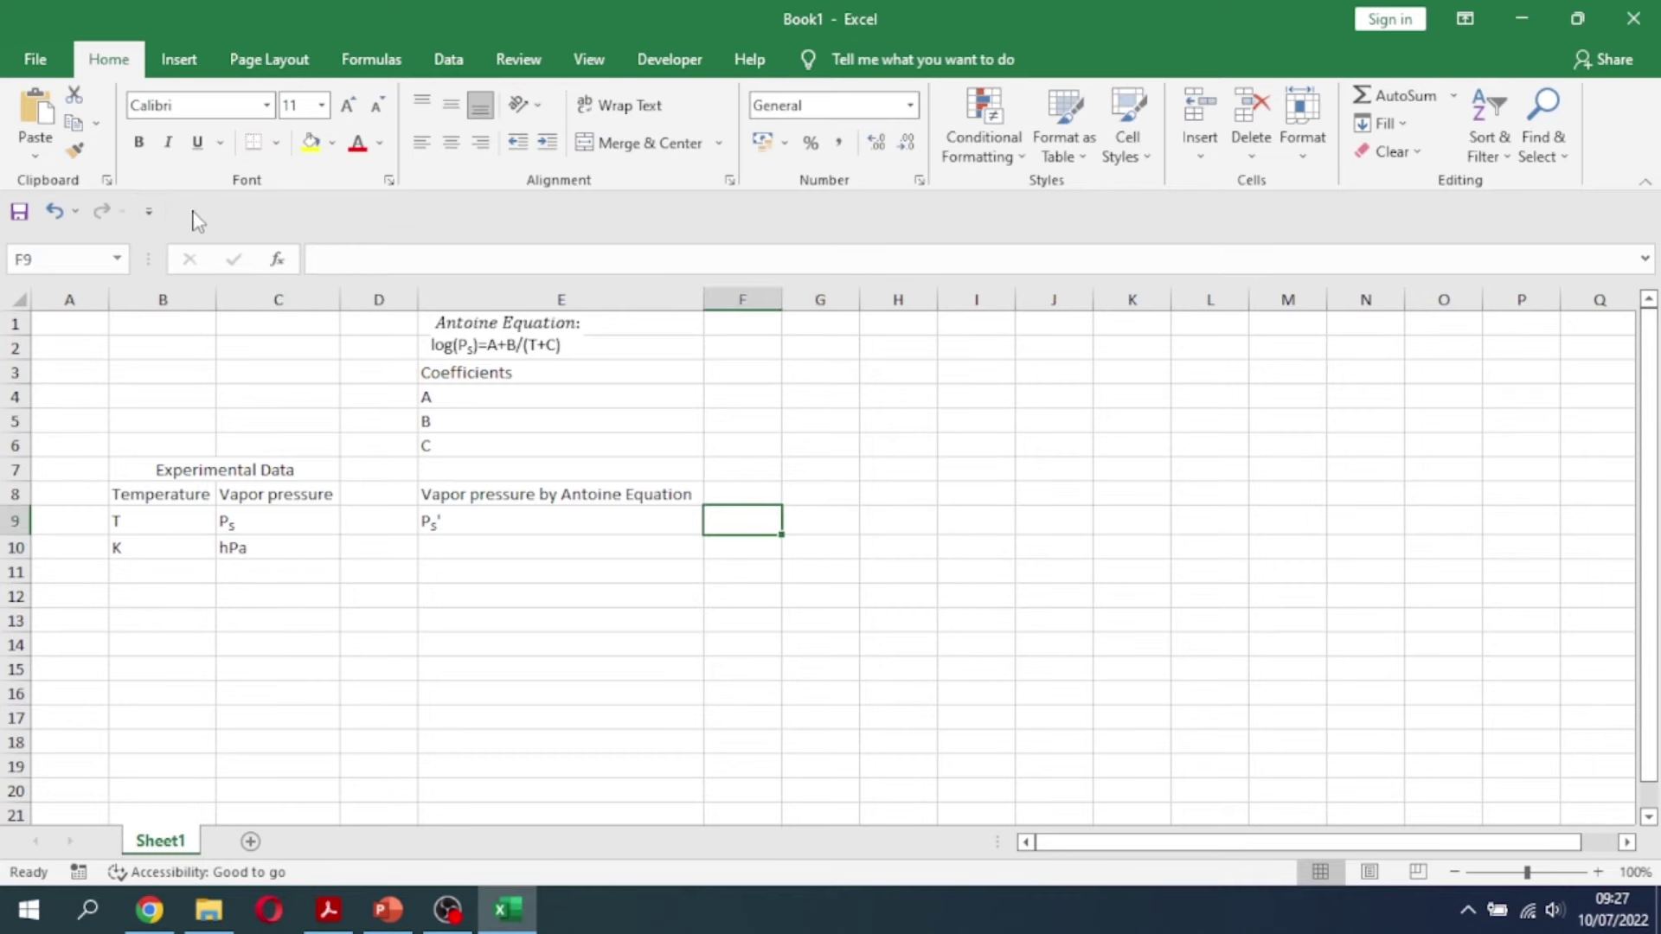
Type (PS-PS')2 in F9 and make the 2 a superscript
click(352, 251)
text(9)
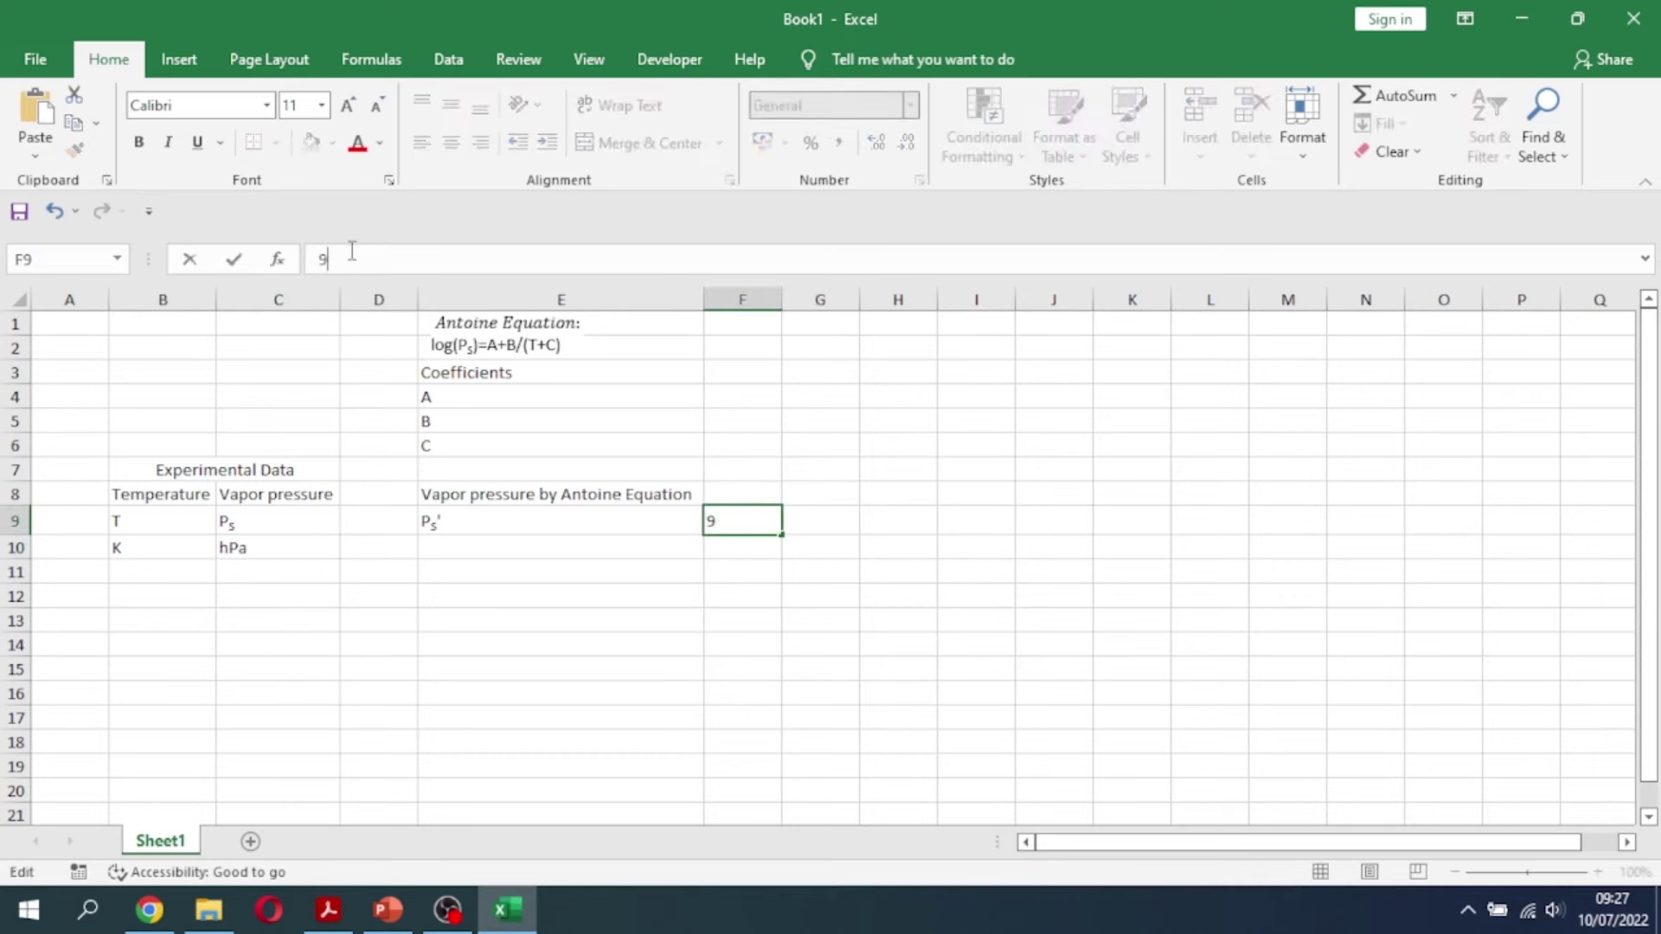
key(BackSpace)
text(8)
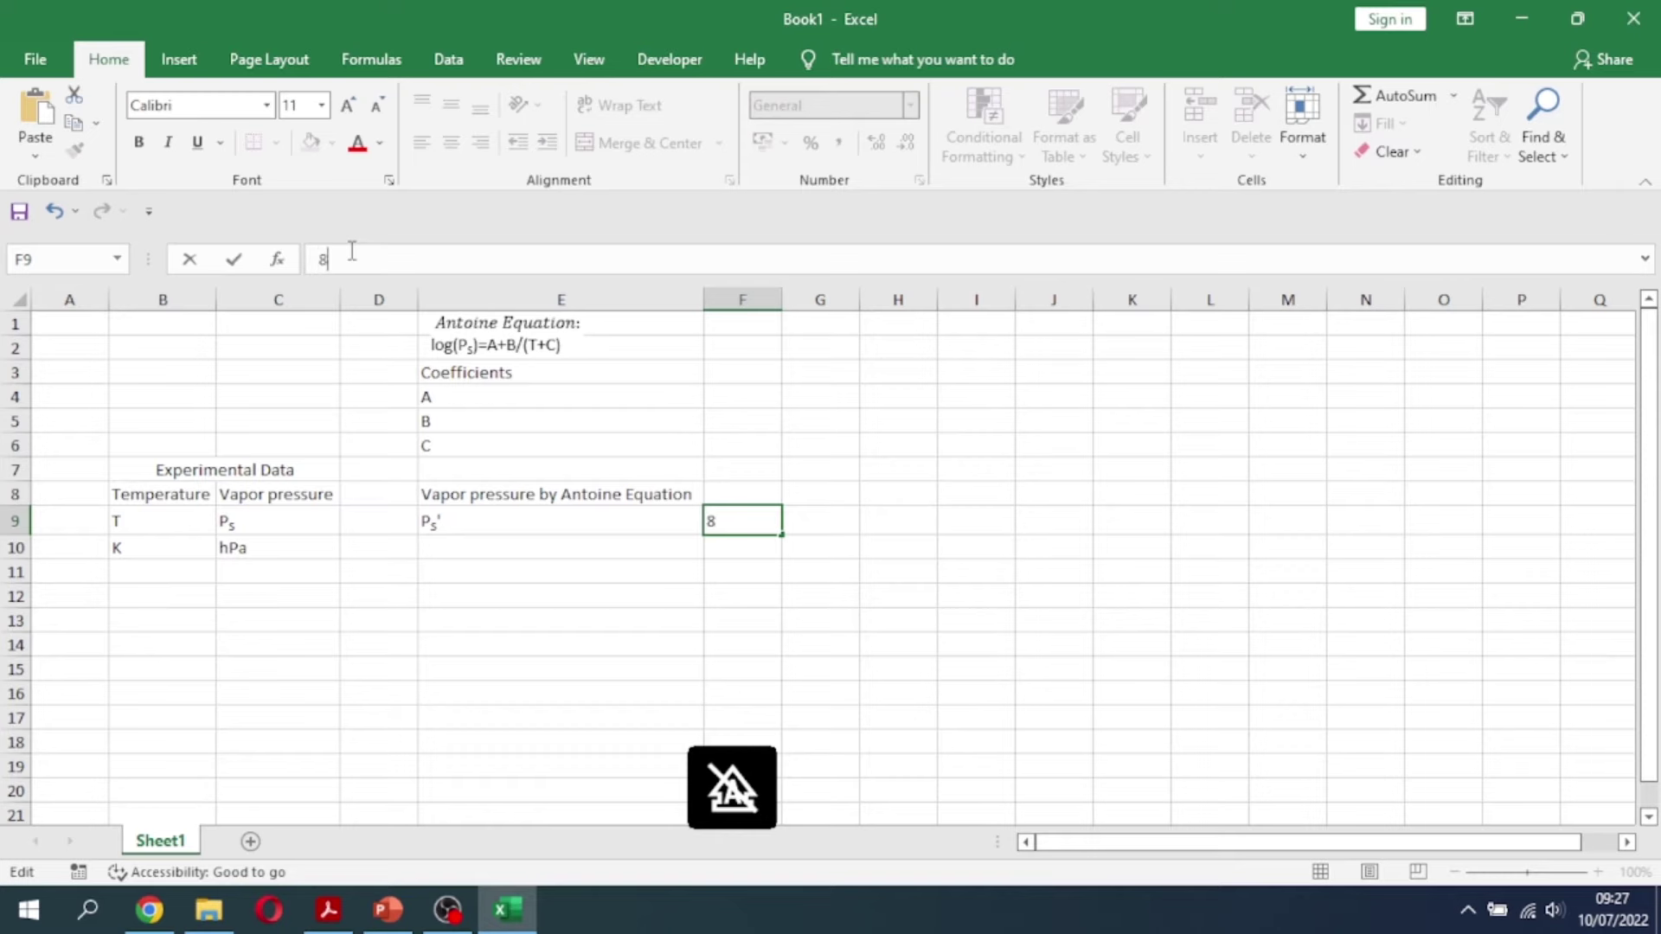
key(BackSpace)
text((PS-)
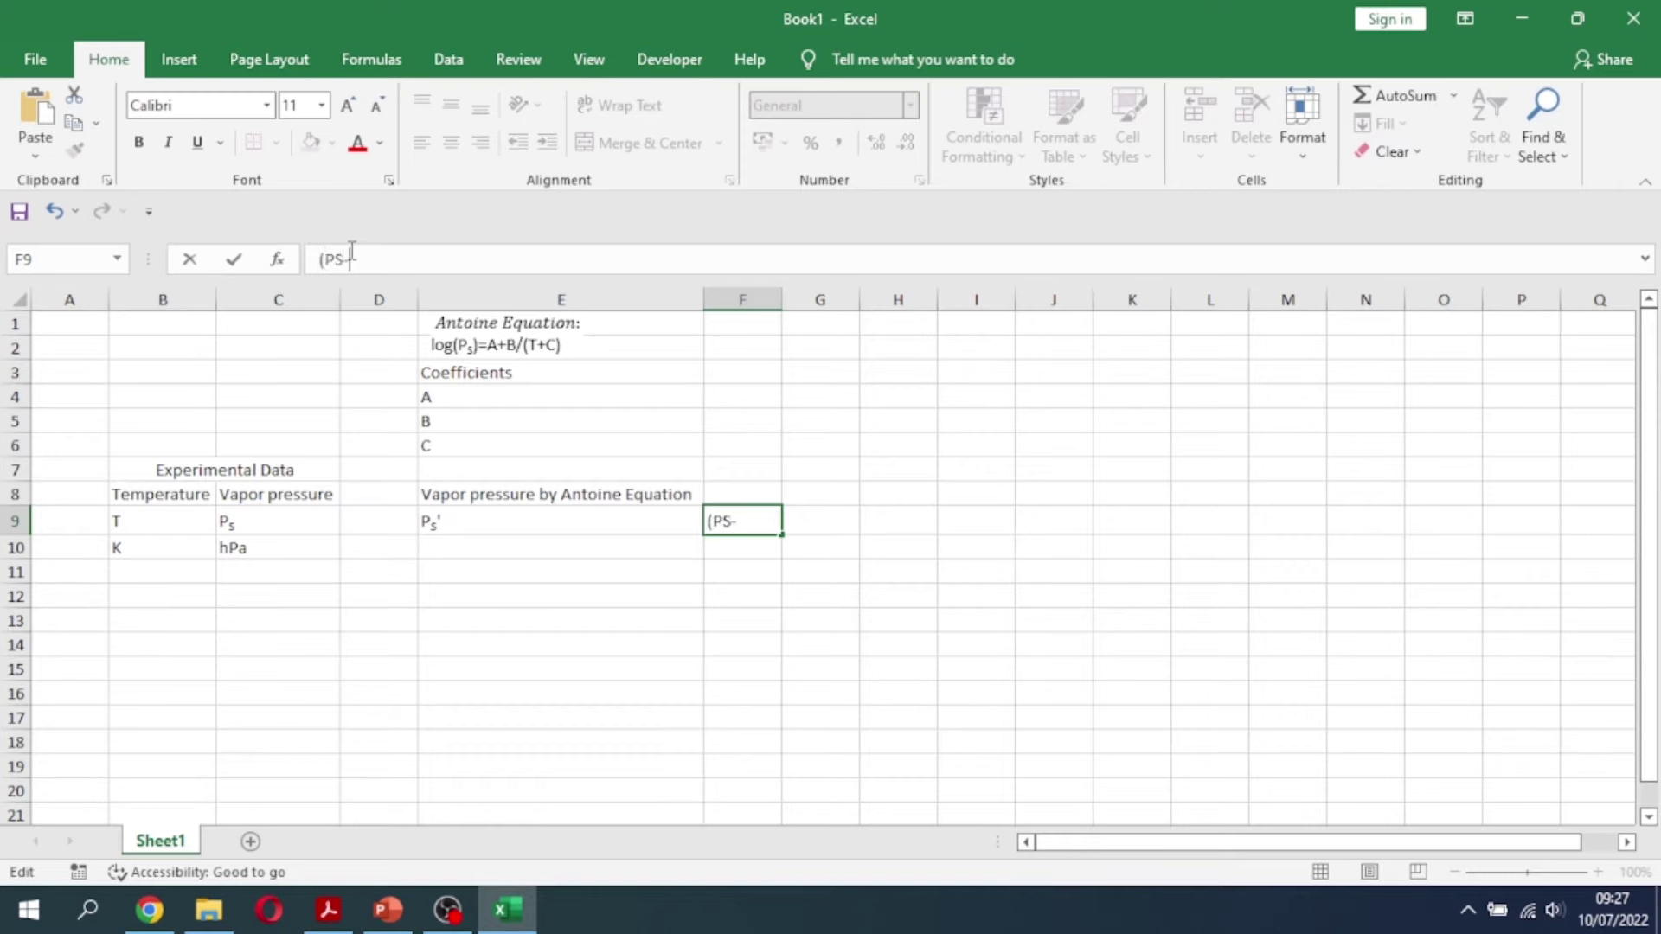
text(PS')
text()2)
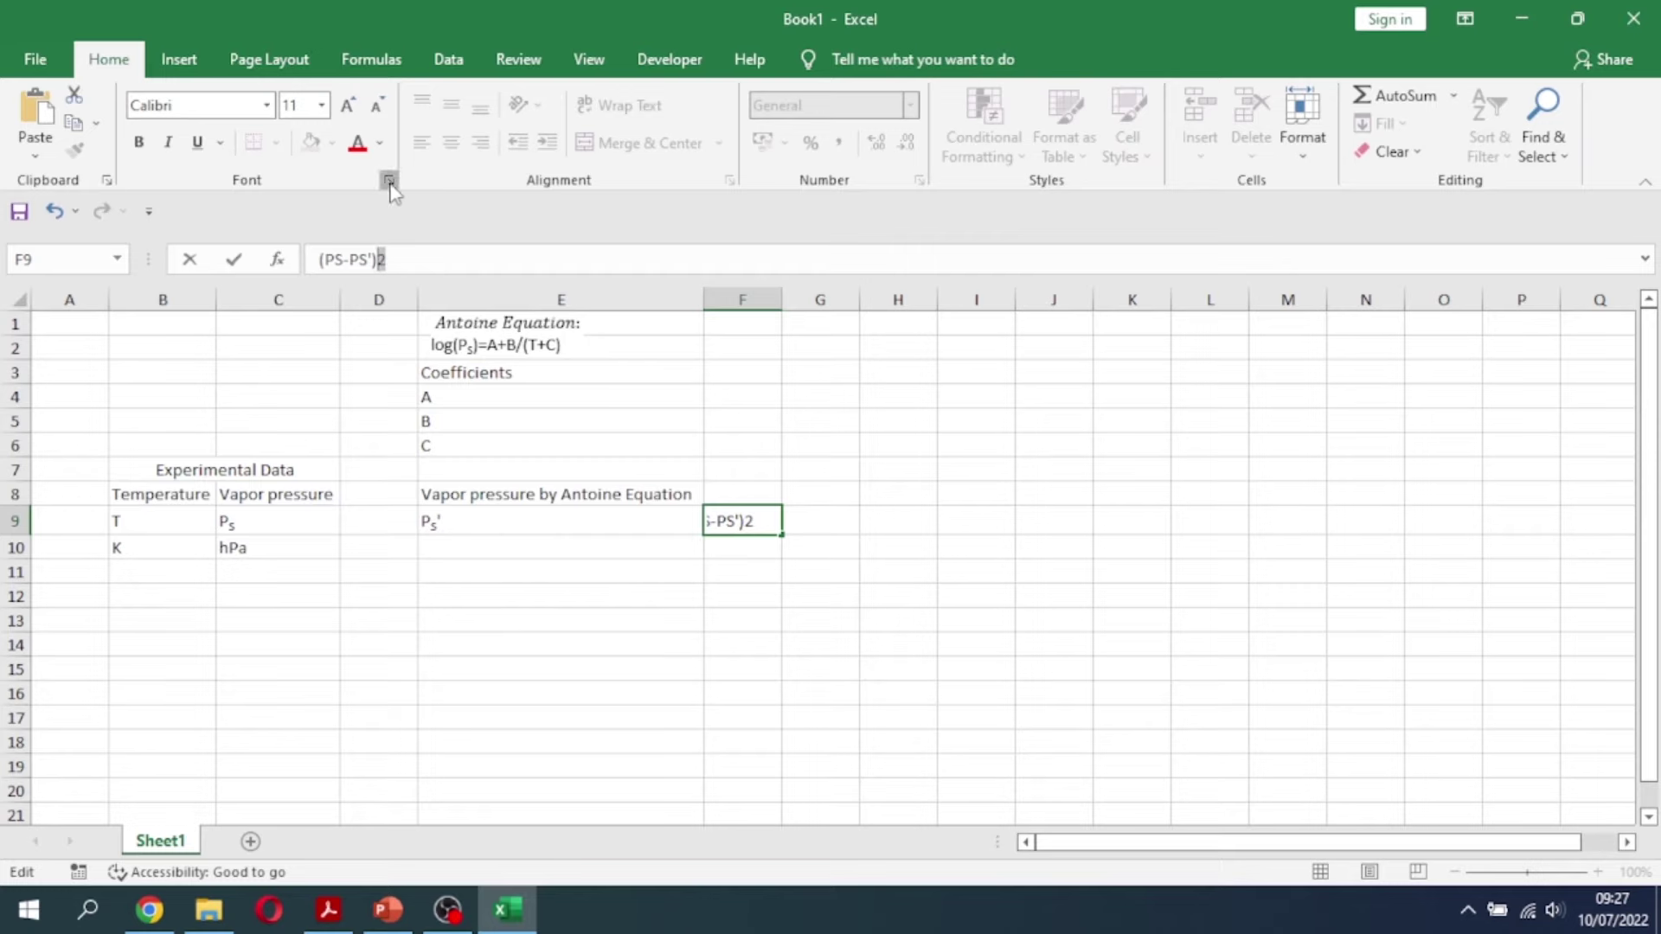
click(390, 179)
click(876, 509)
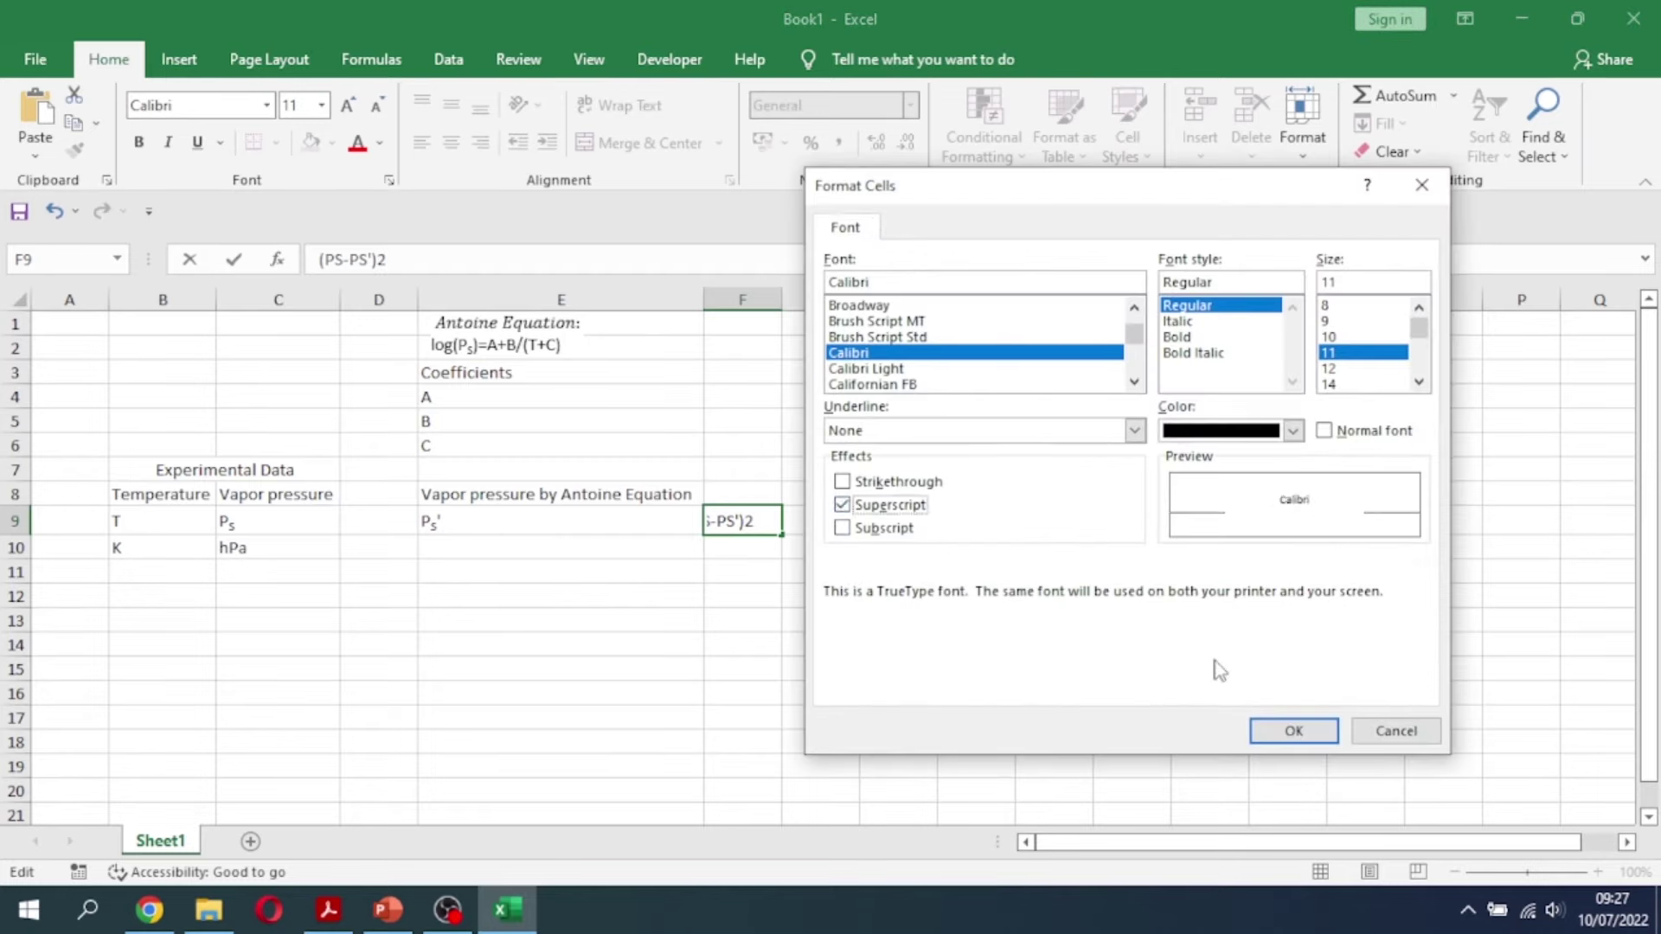
click(1291, 731)
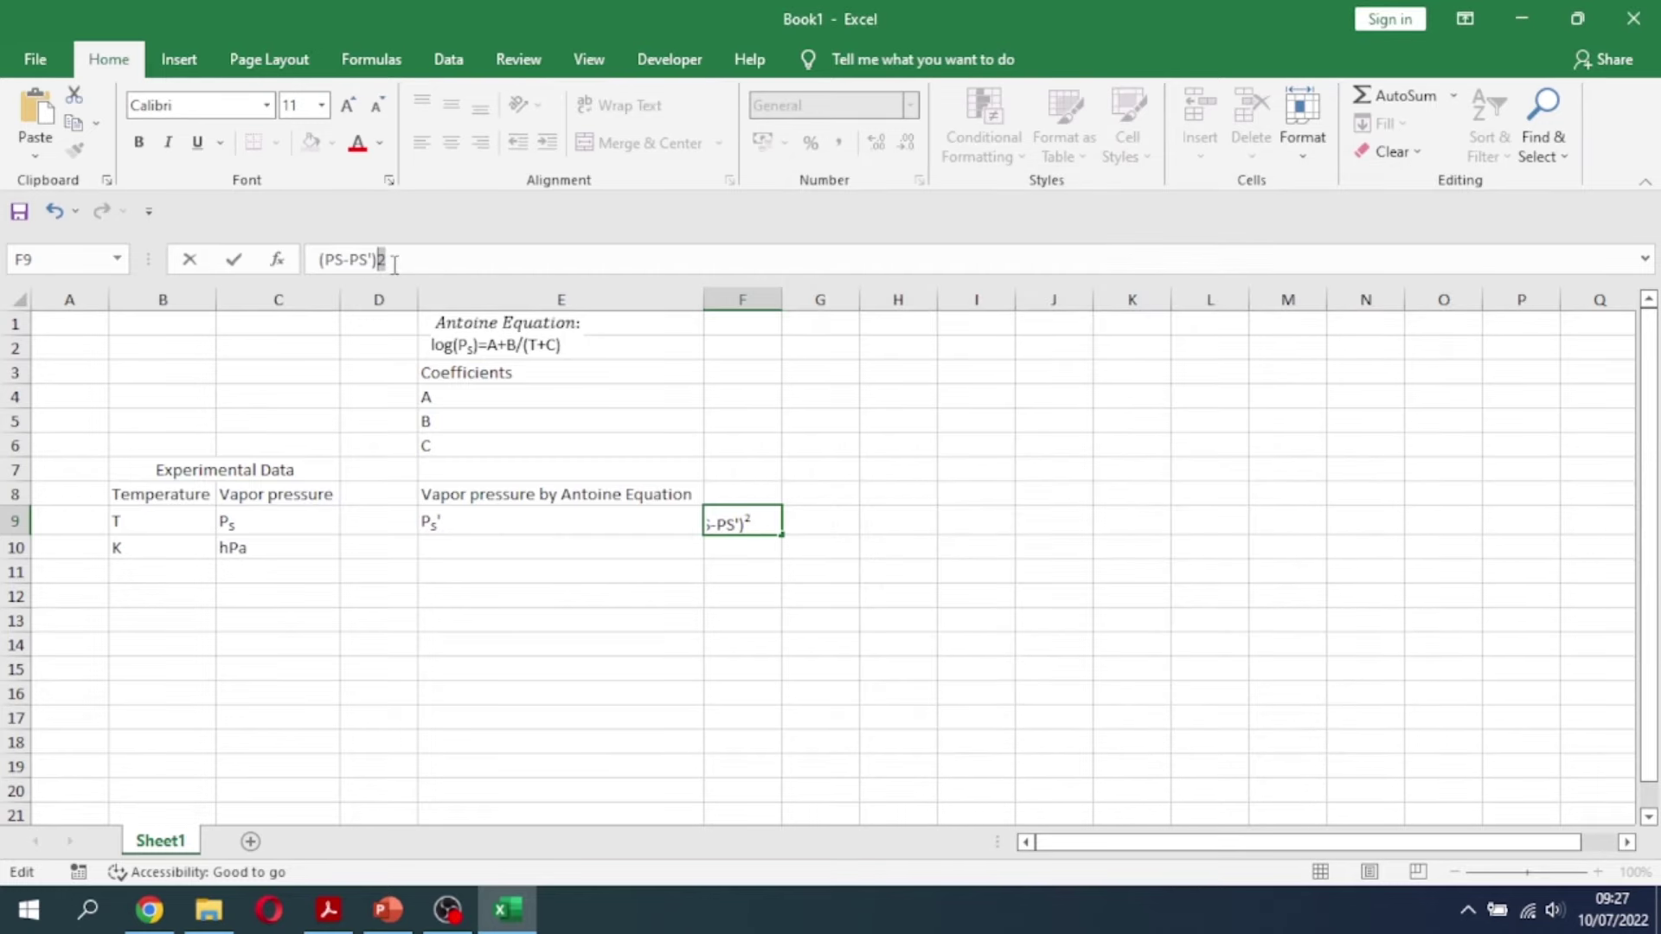
Subscript both S characters in F9 and narrow column F slightly
drag(369, 258, 360, 258)
click(388, 180)
click(863, 530)
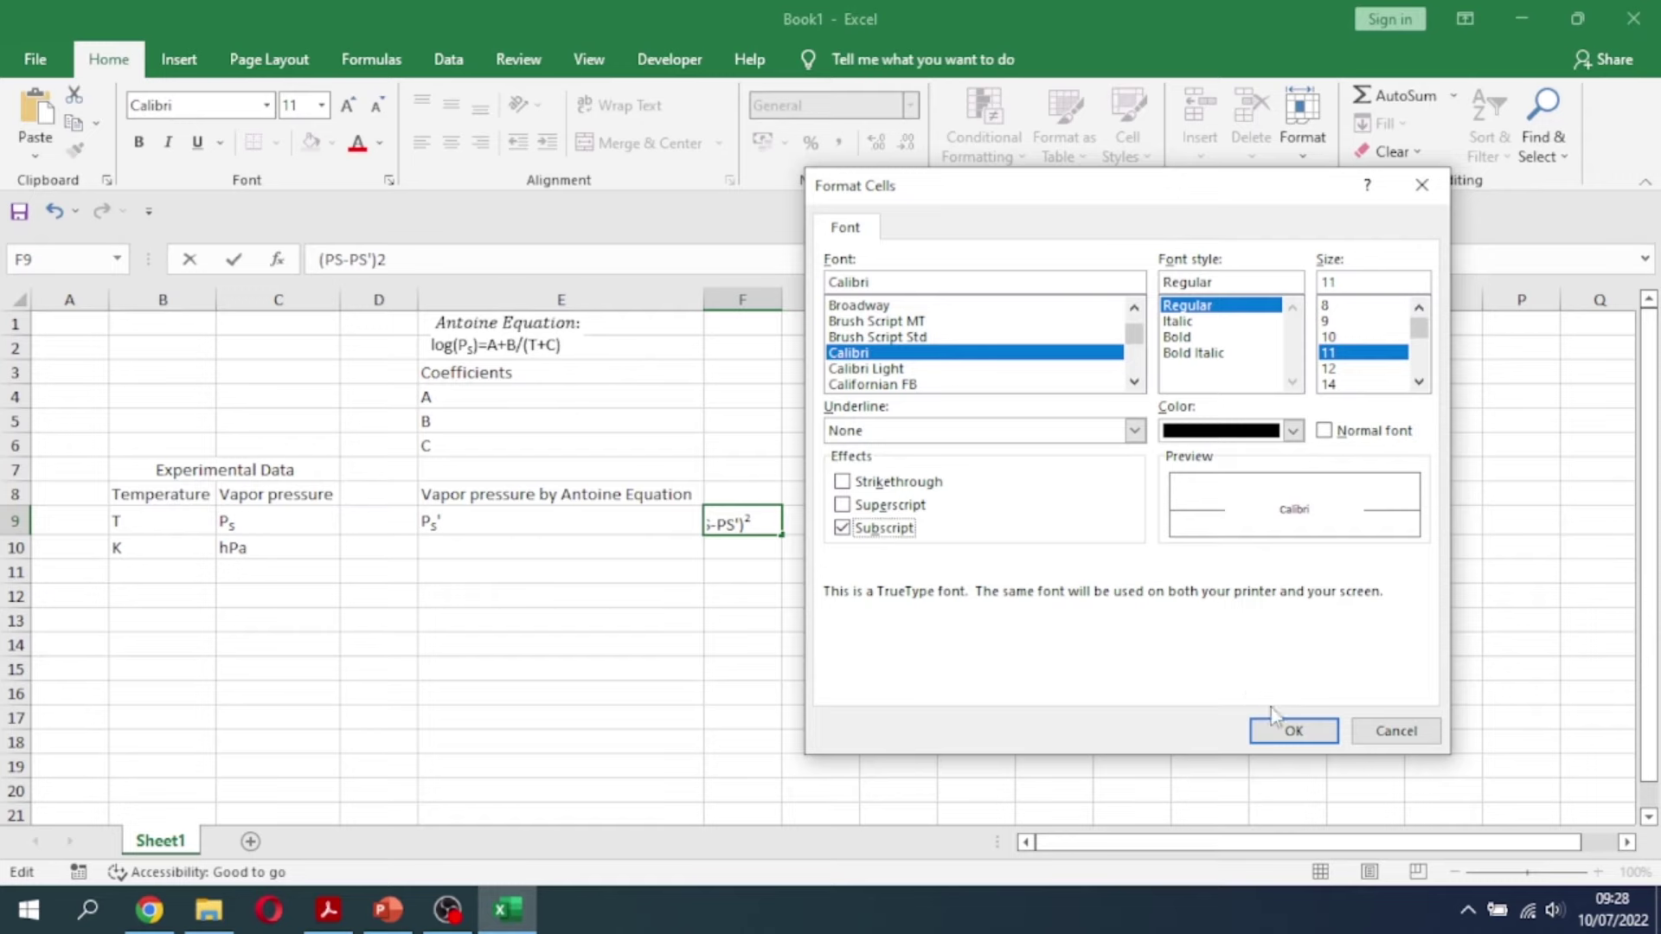
click(1287, 731)
drag(334, 259, 344, 260)
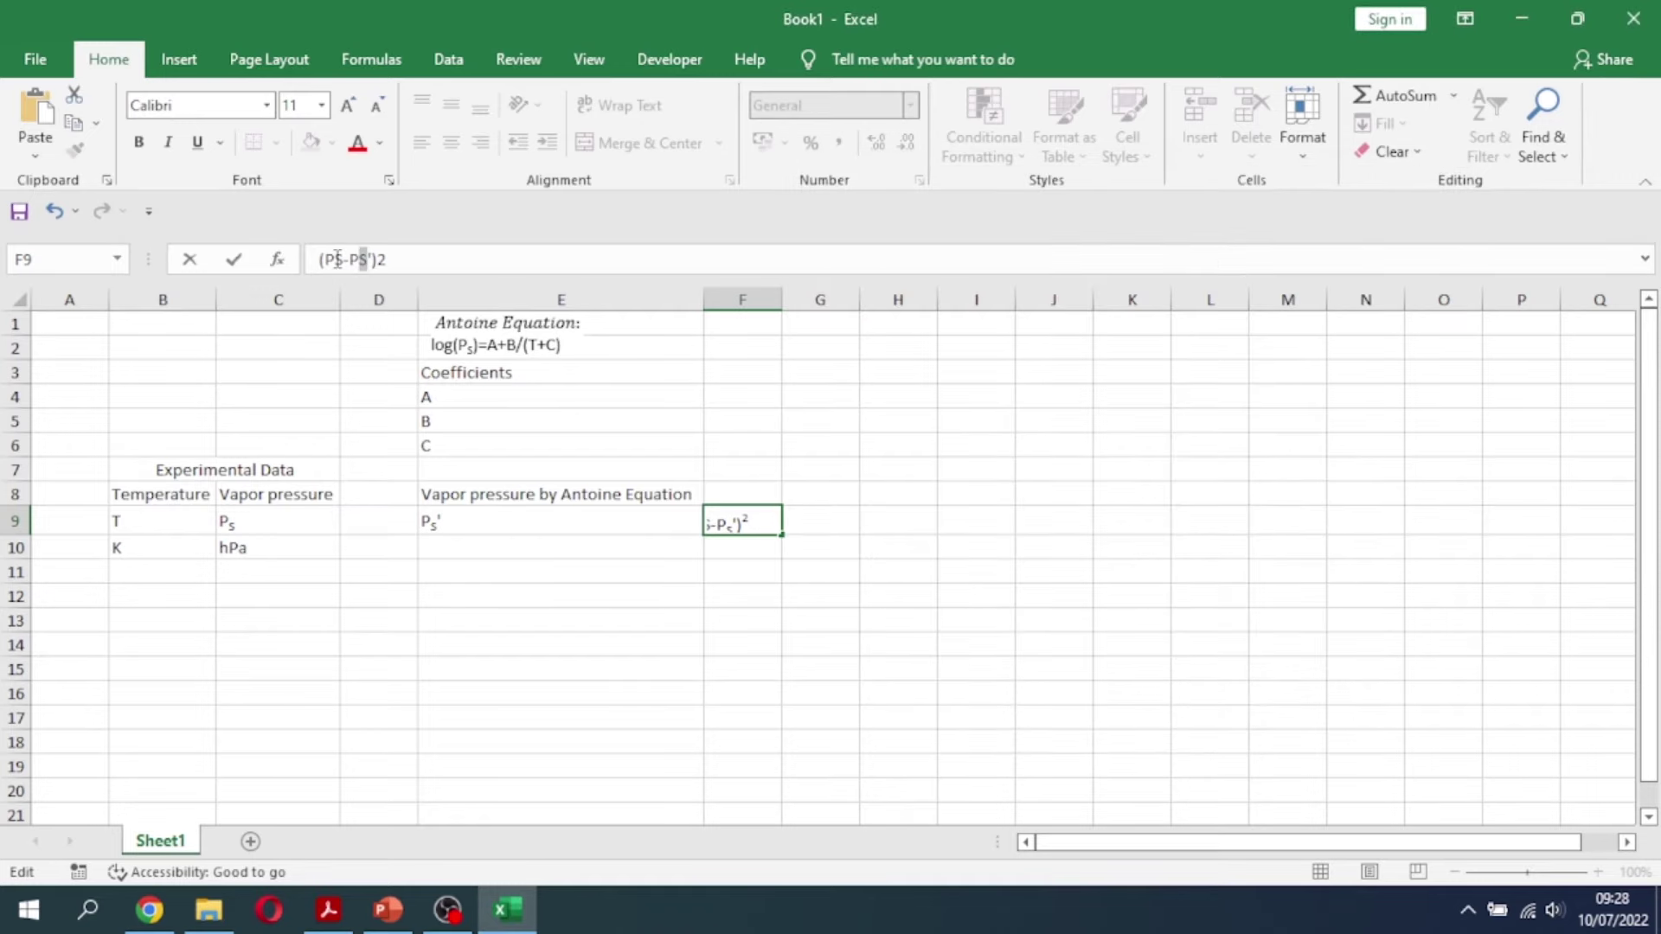
click(388, 180)
click(882, 530)
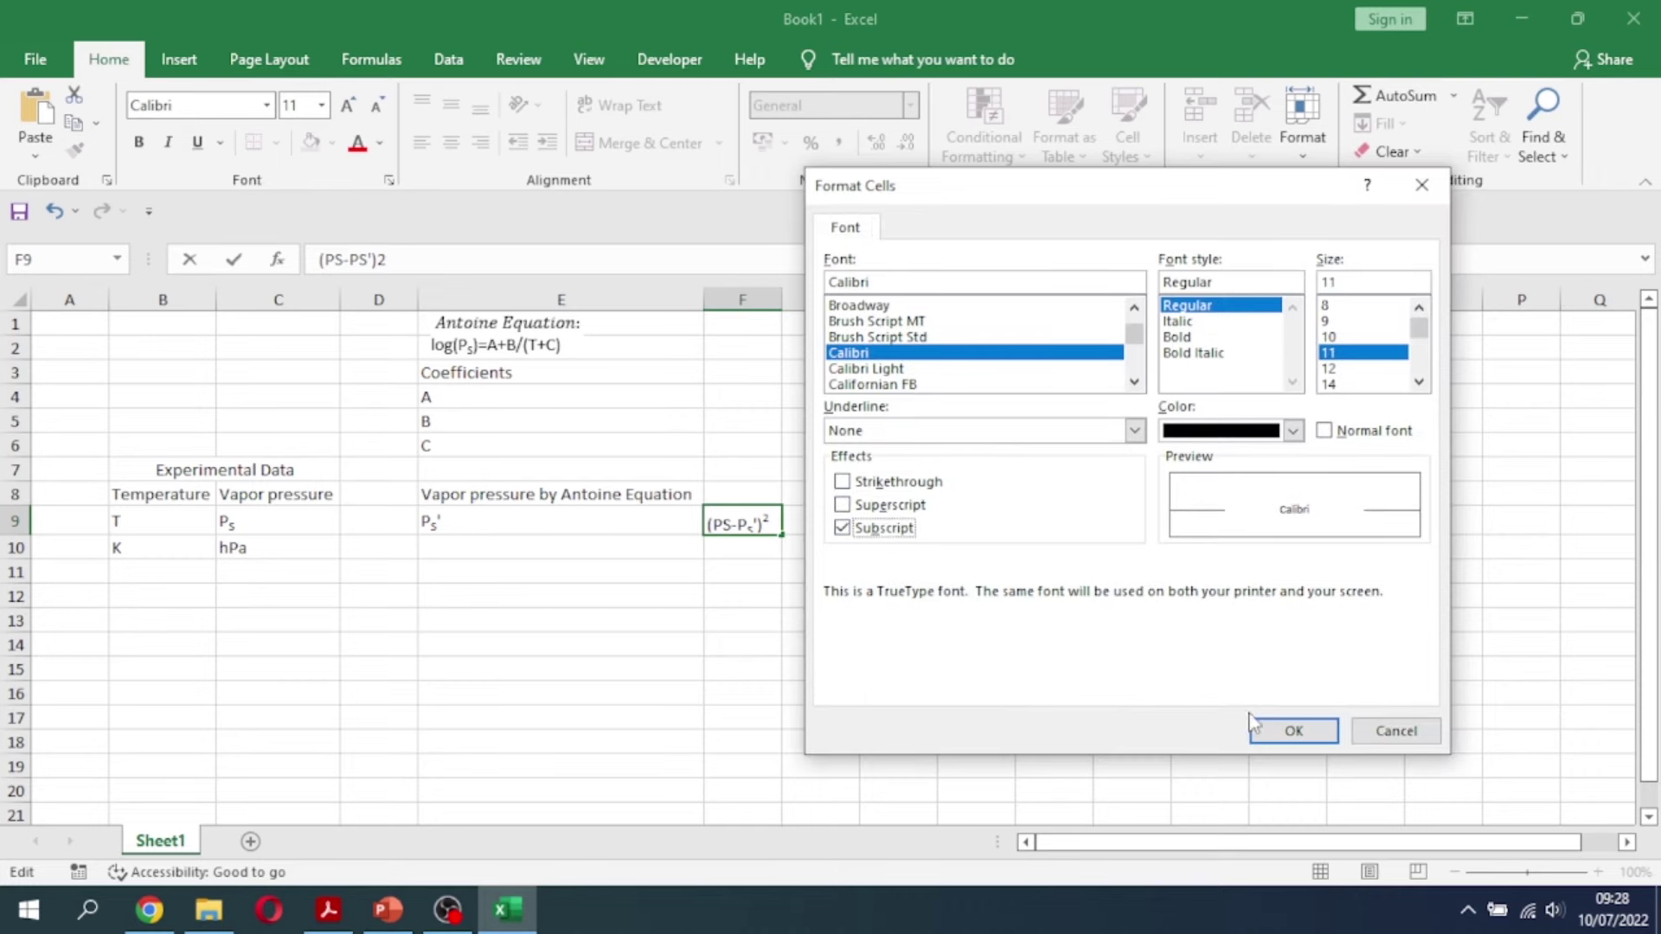
click(1259, 726)
key(Return)
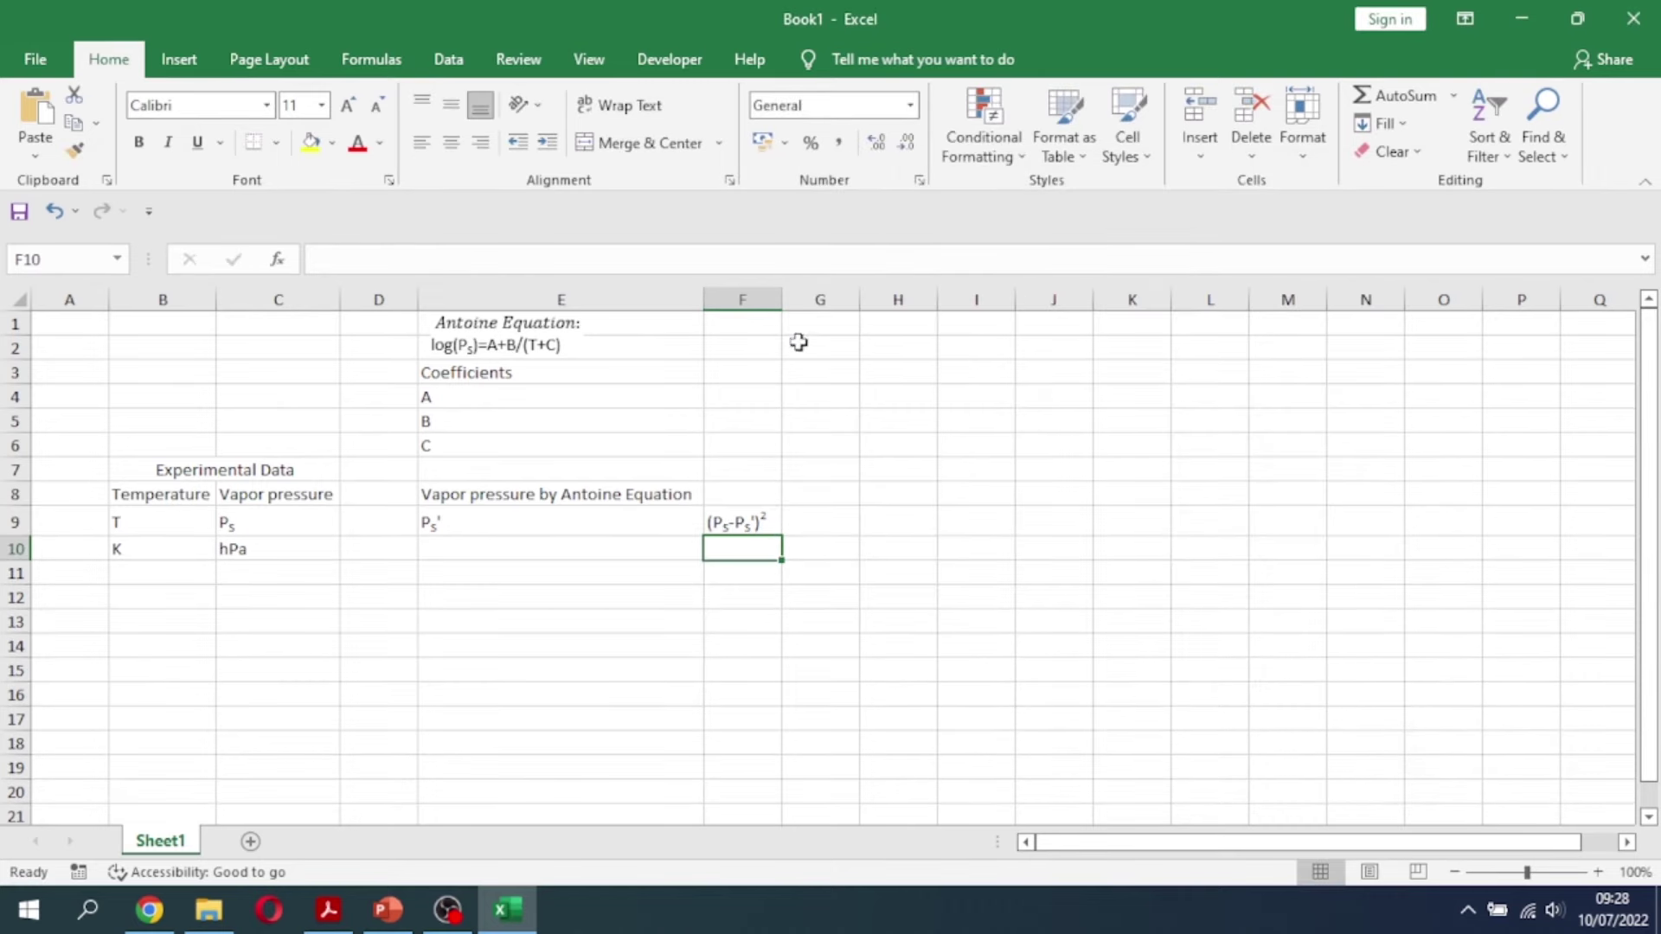
drag(781, 297, 772, 298)
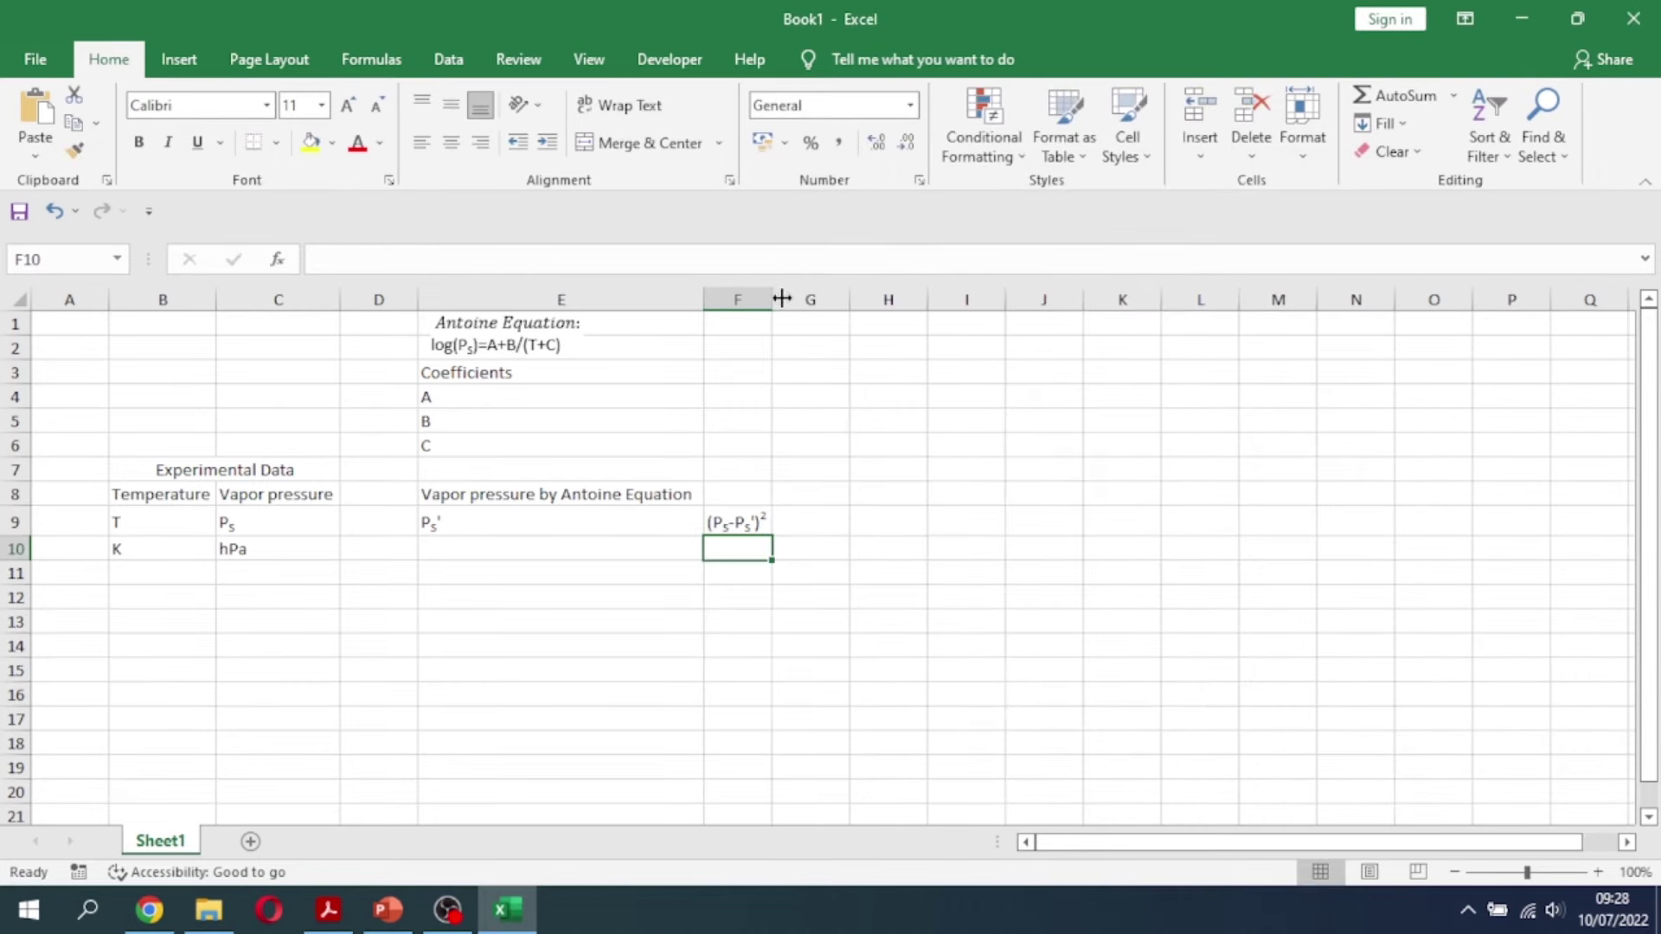
Copy F9 into G9 and edit it to read (Ps-Ps')/PS
click(808, 513)
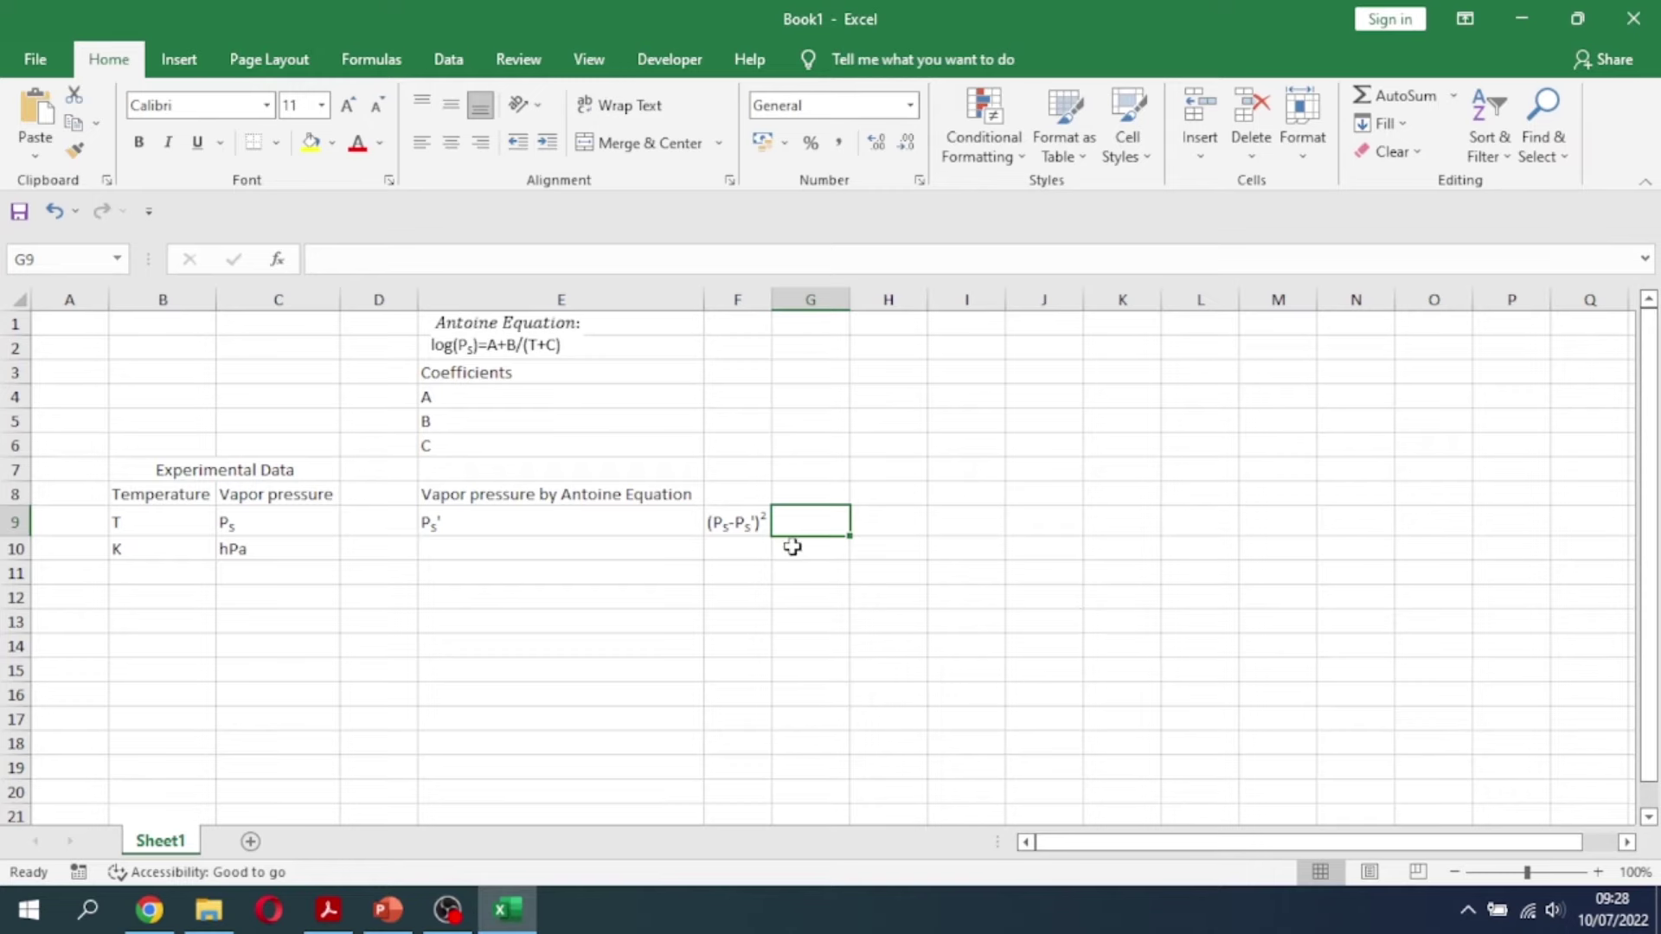
click(743, 523)
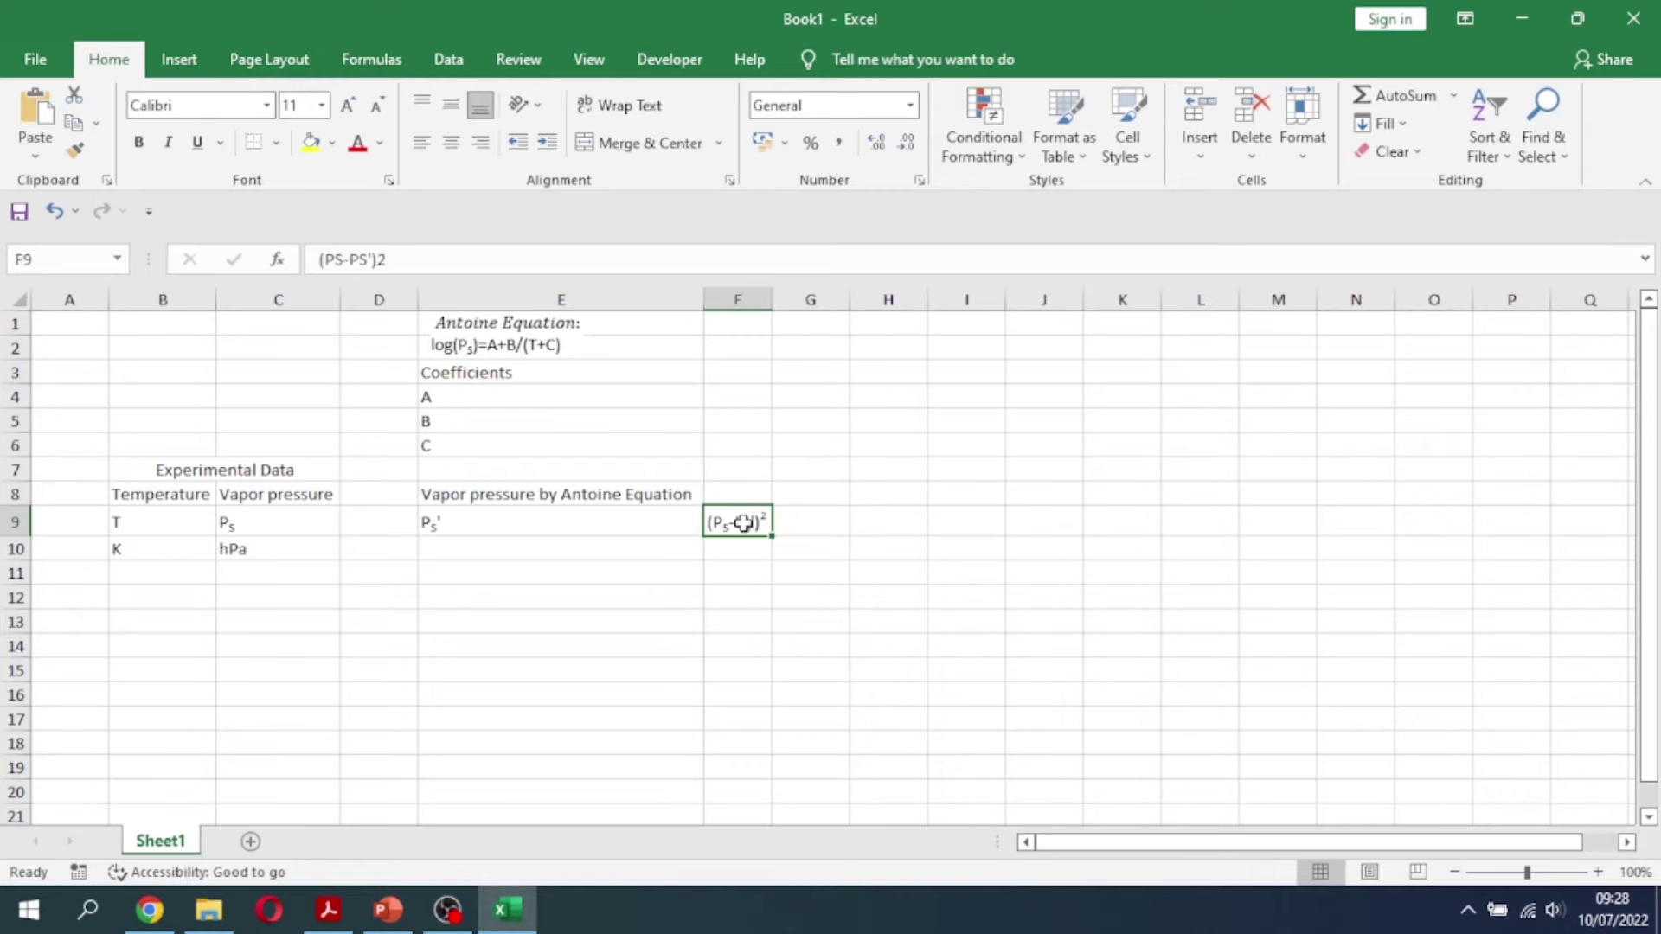
key(ctrl+c)
key(Right)
key(ctrl+v)
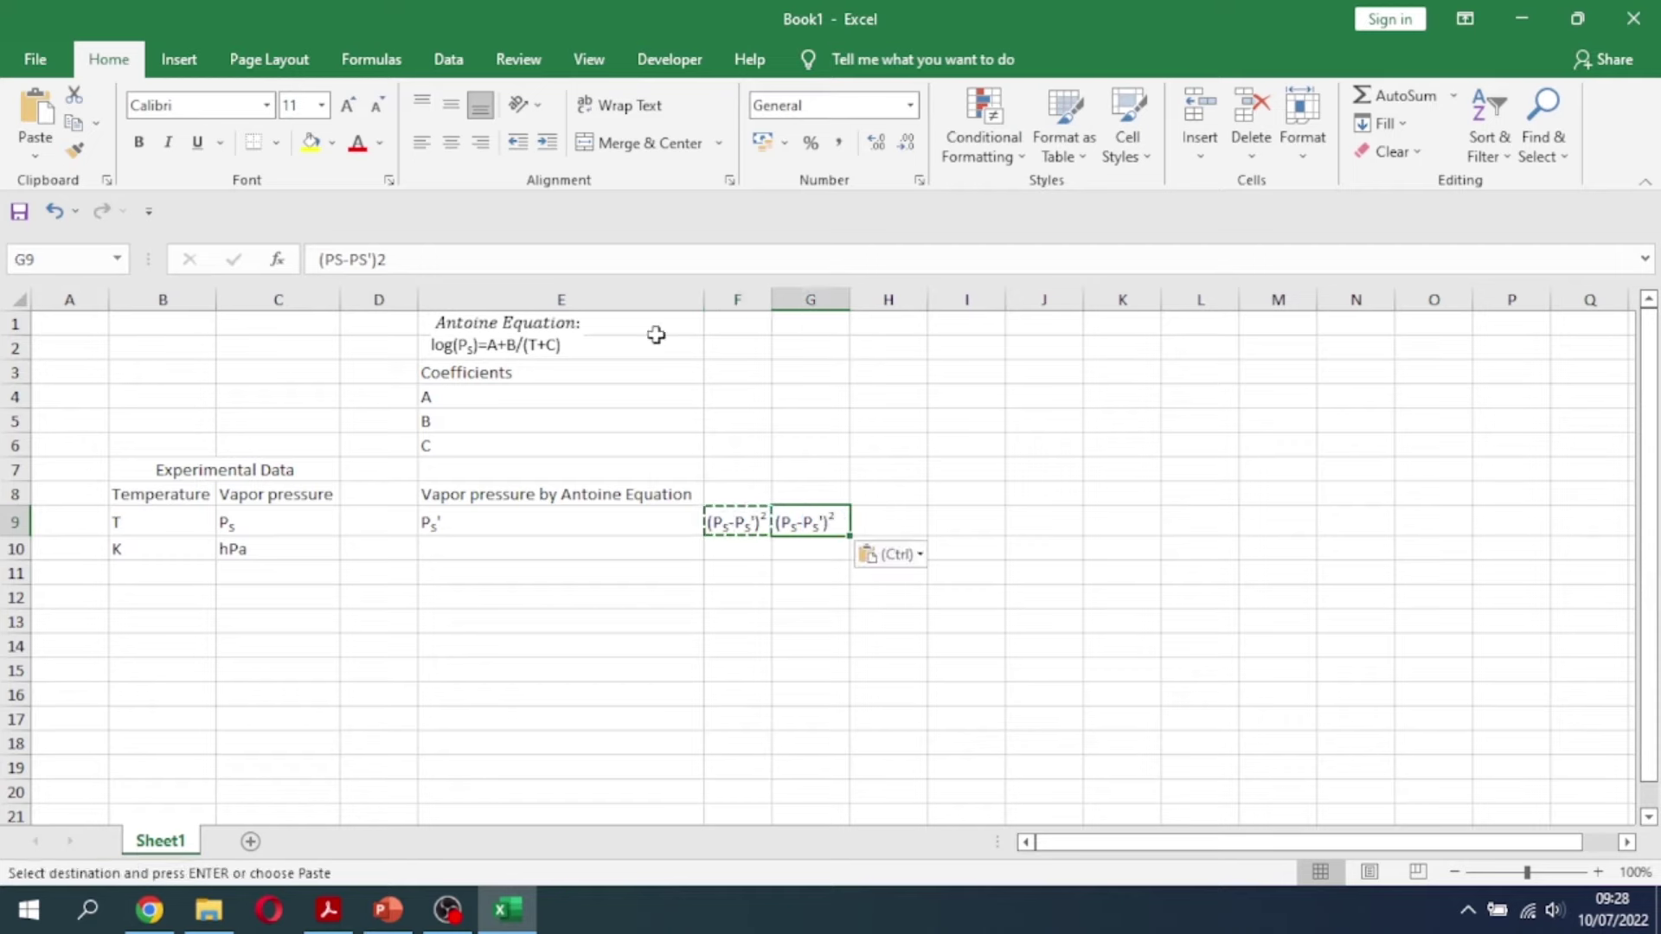
click(437, 261)
key(BackSpace)
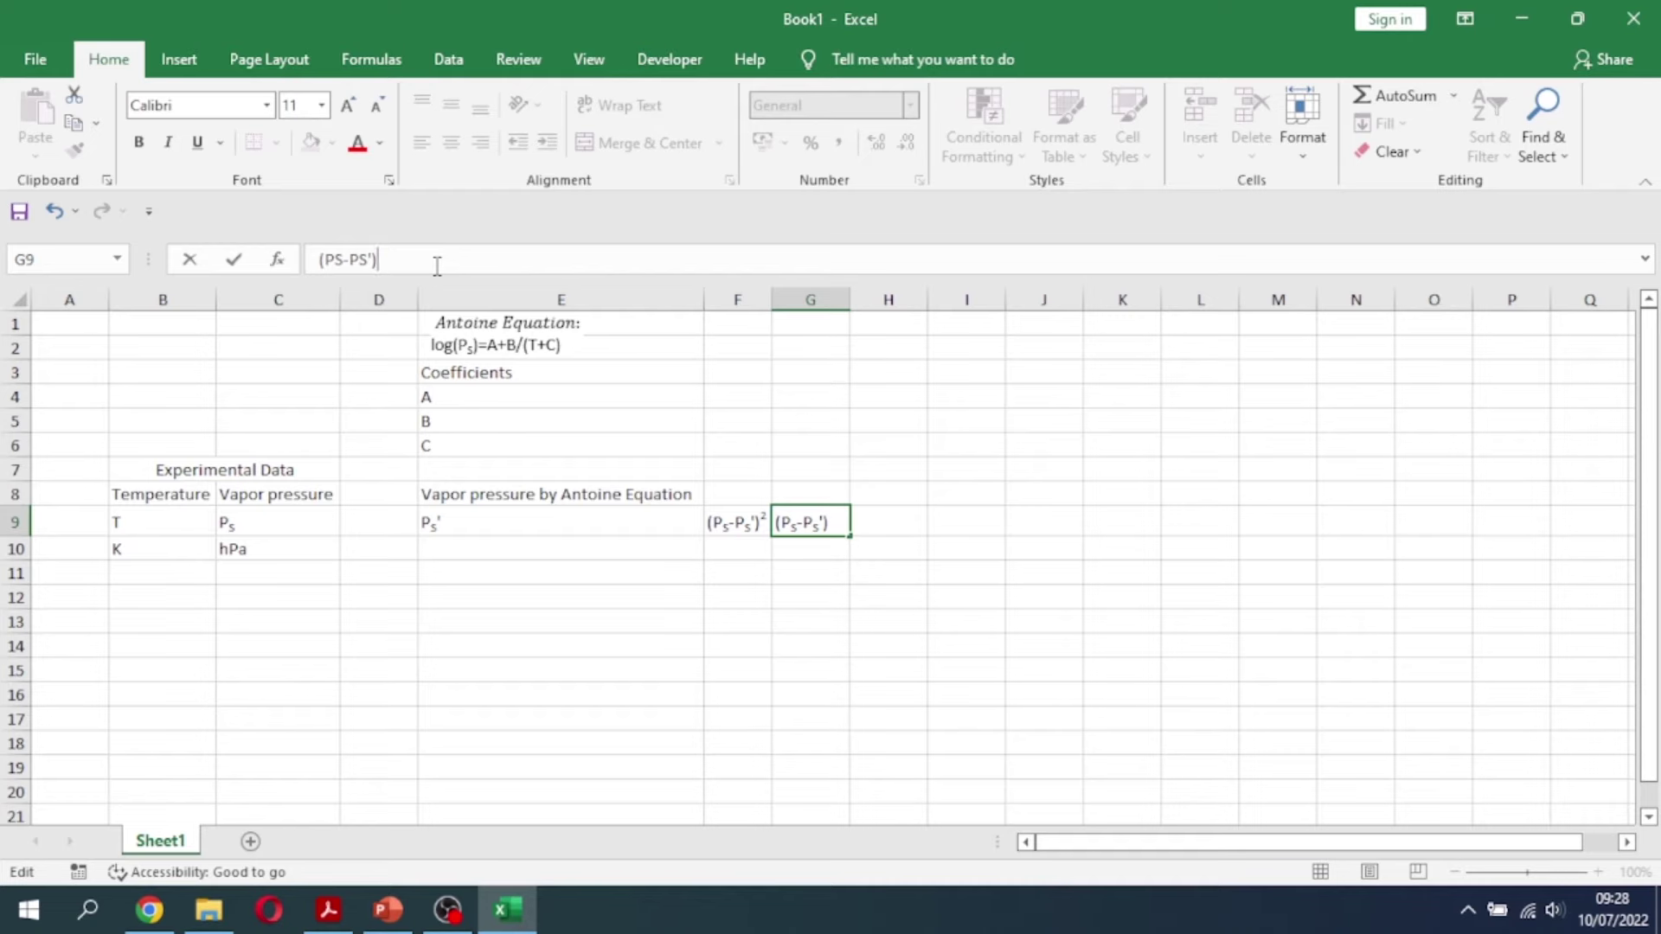
key(Caps_Lock)
key(Caps_Lock)
text(/)
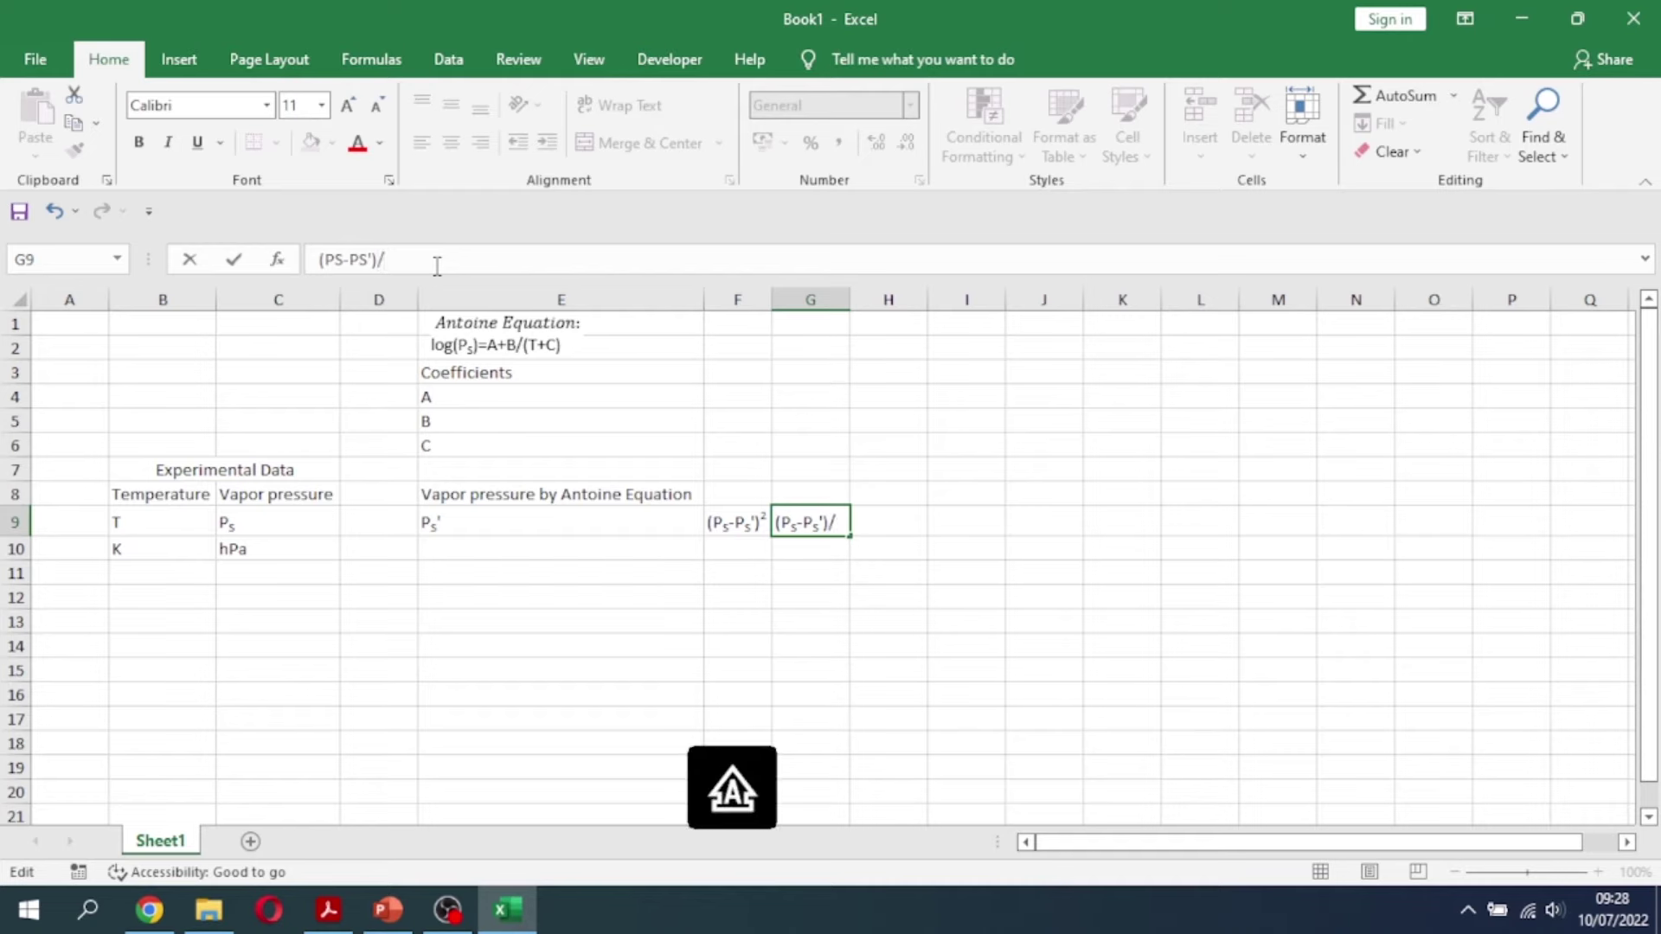
text(P)
key(Caps_Lock)
text(s')/PS)
key(Caps_Lock)
Subscript the final S in G9 and widen column G slightly
click(389, 180)
click(843, 527)
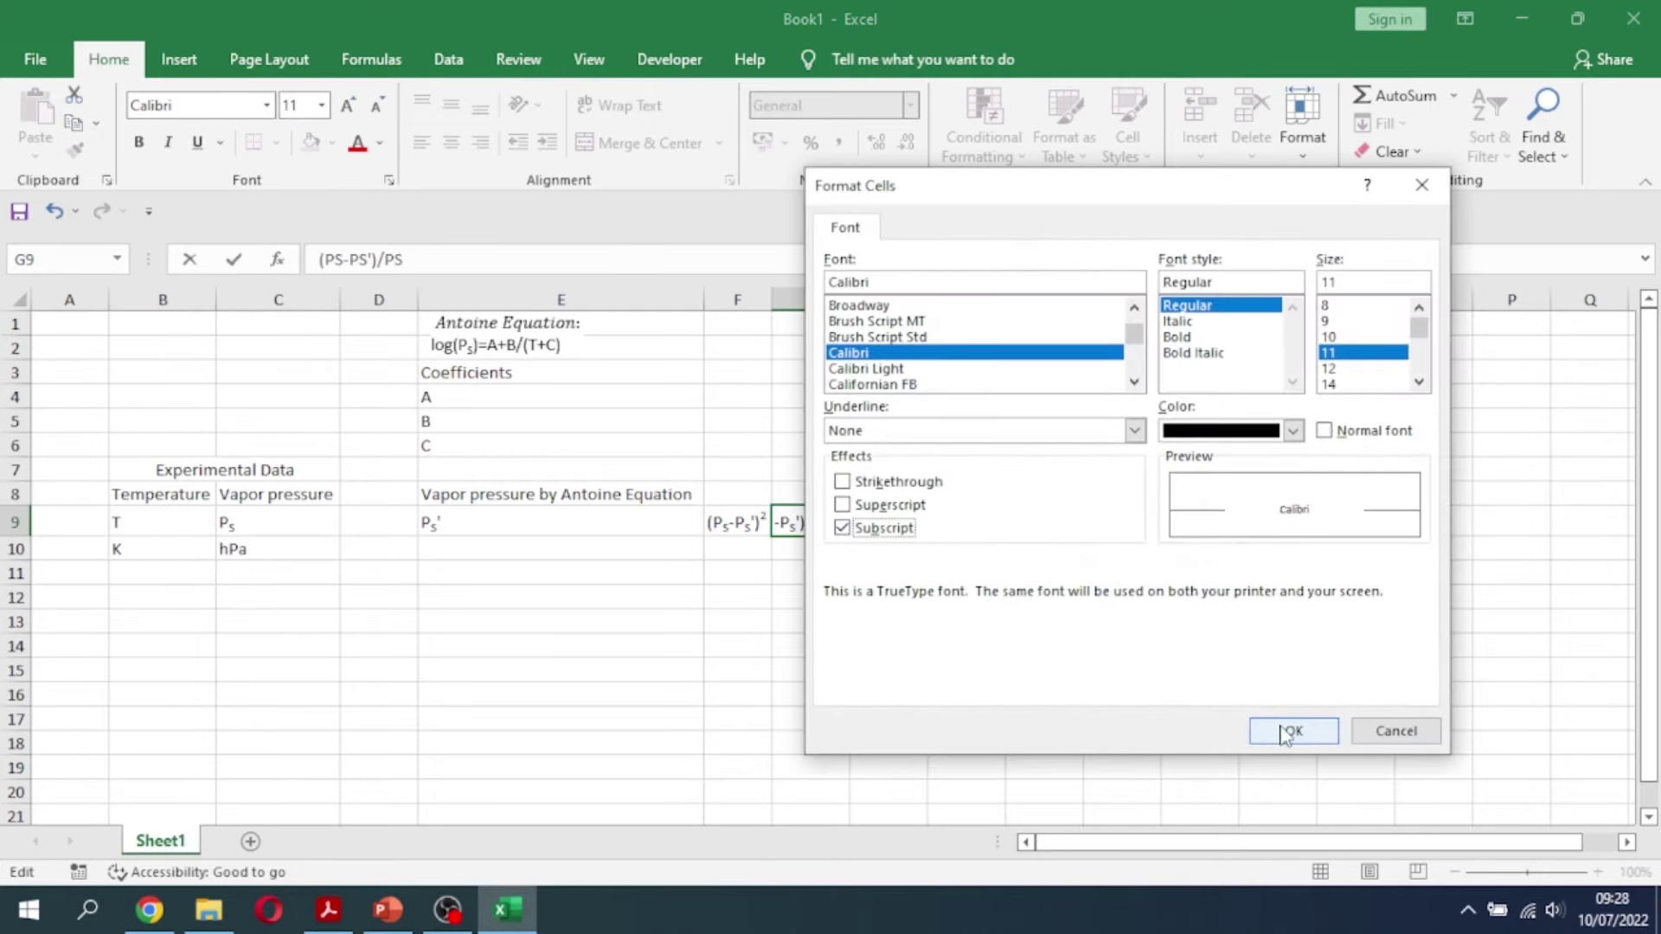
click(1293, 731)
key(Return)
drag(845, 300, 853, 300)
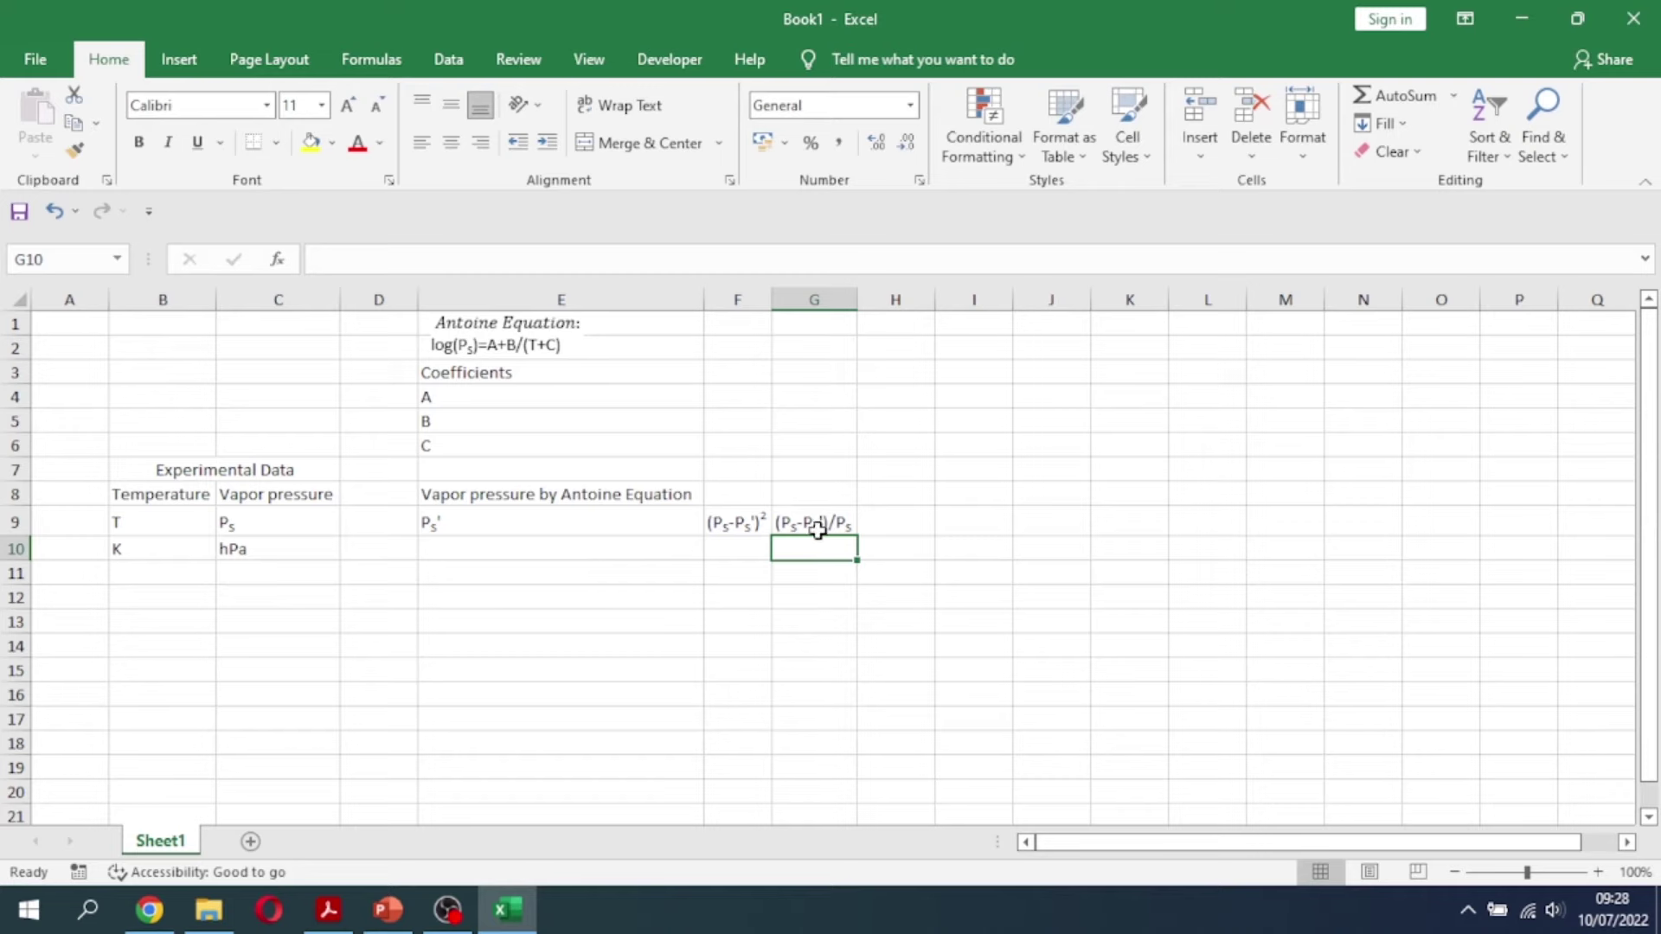
Enter the units % in G10 and hPa² in F10
key(Caps_Lock)
key(Caps_Lock)
text(%)
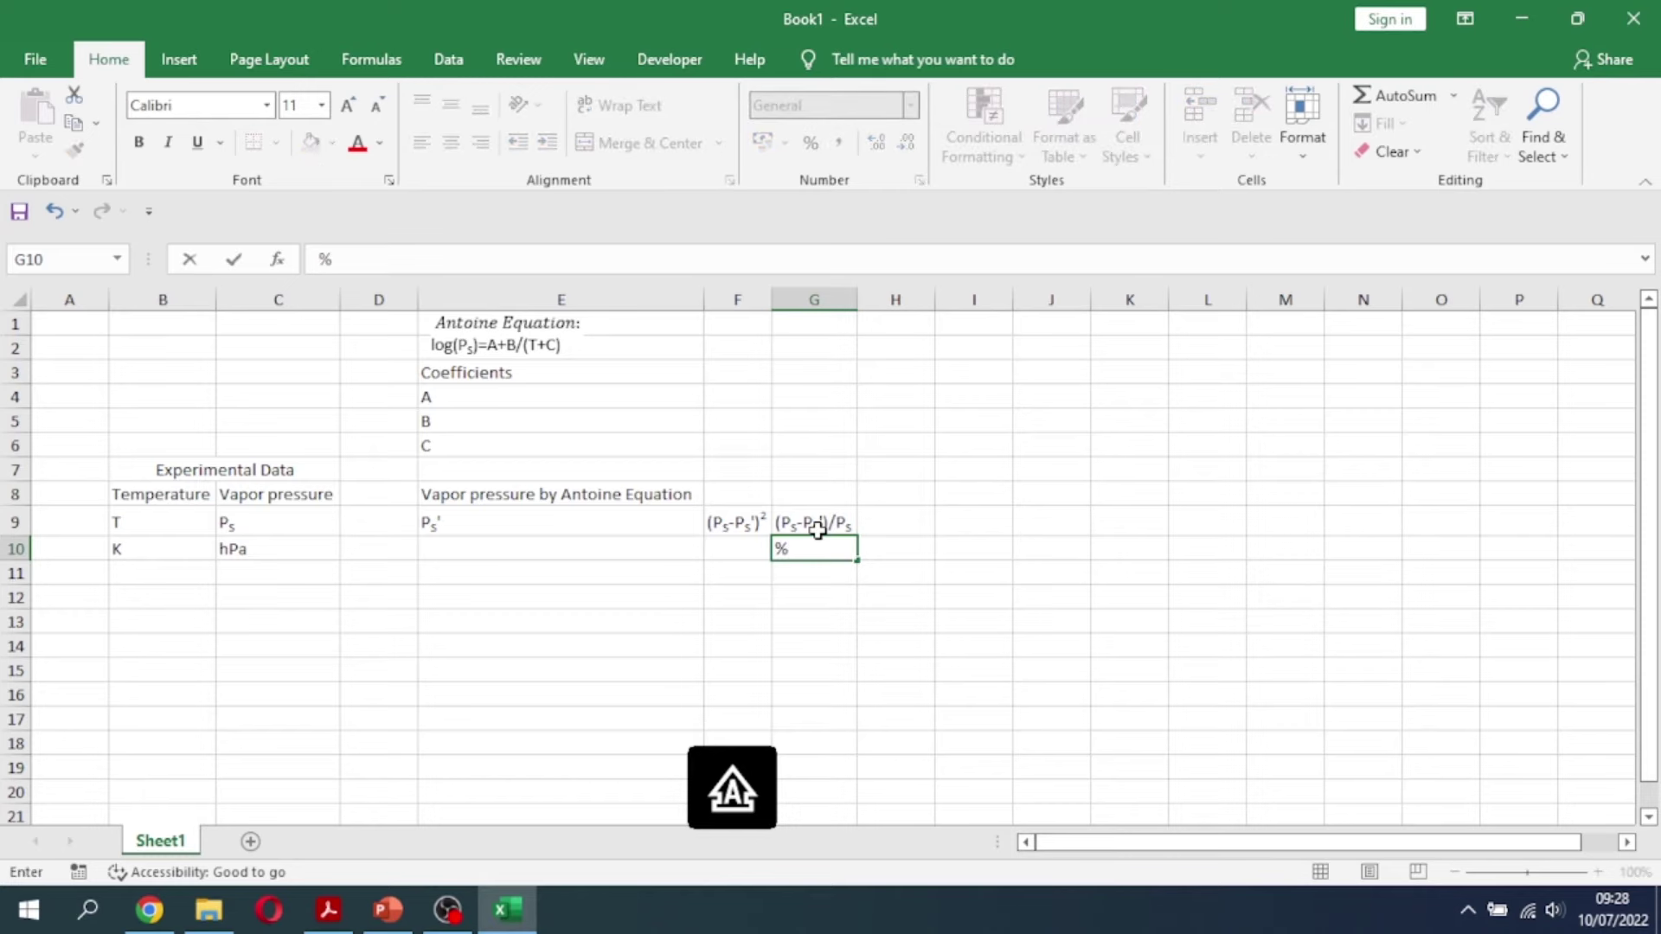
key(Left)
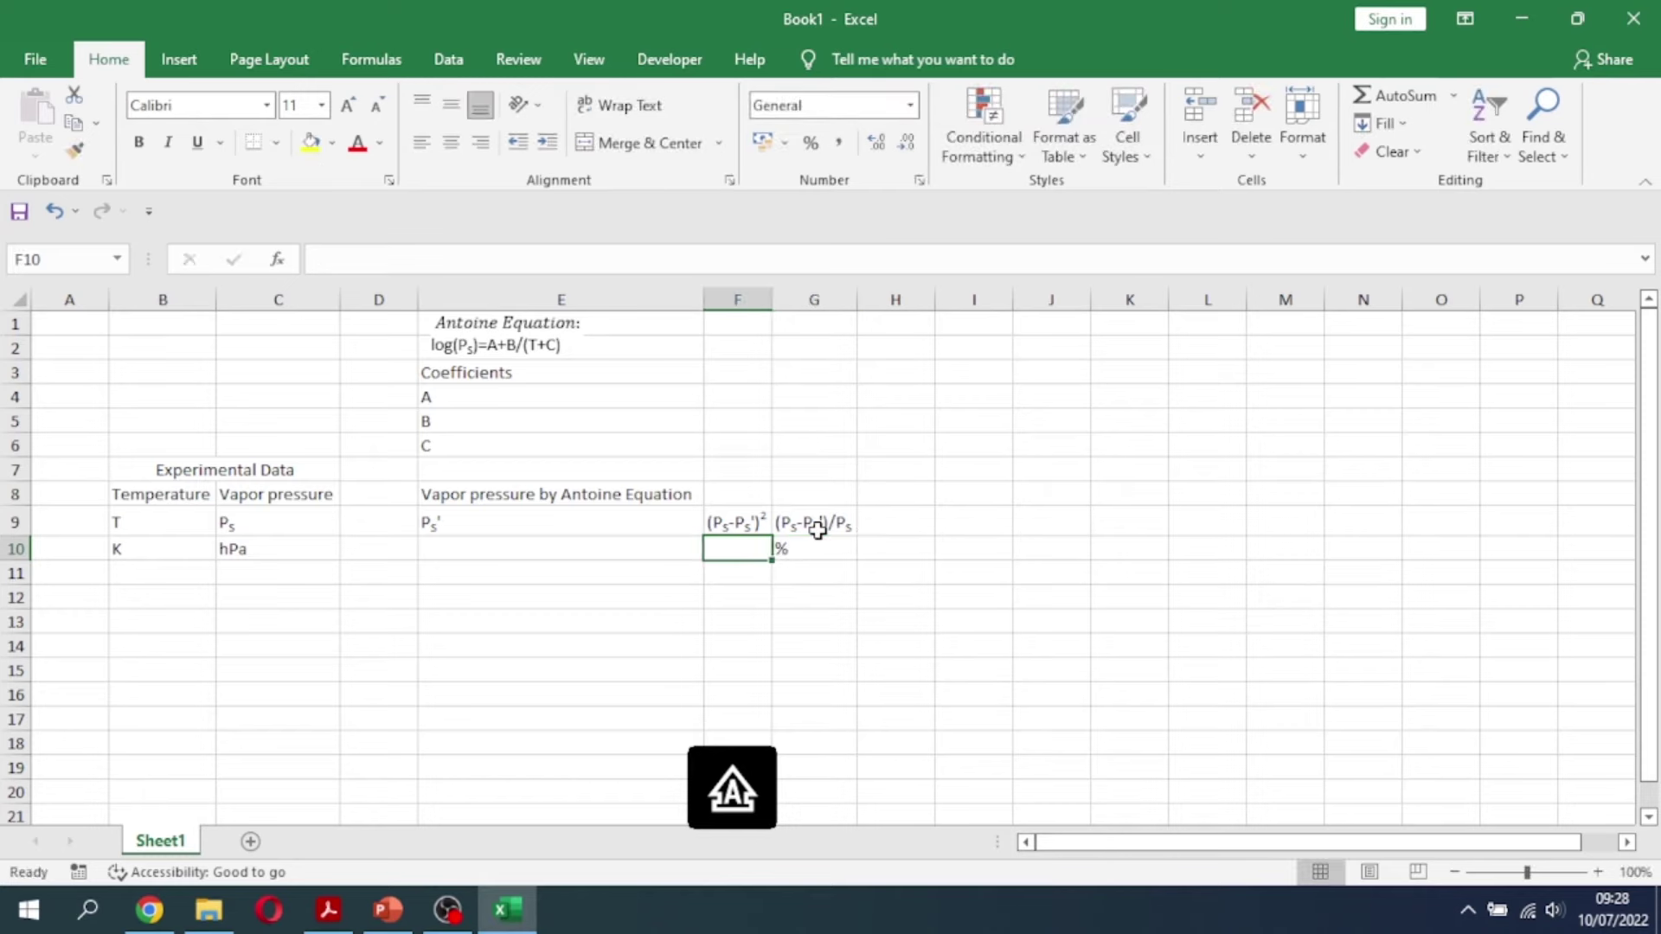
text(hPa²)
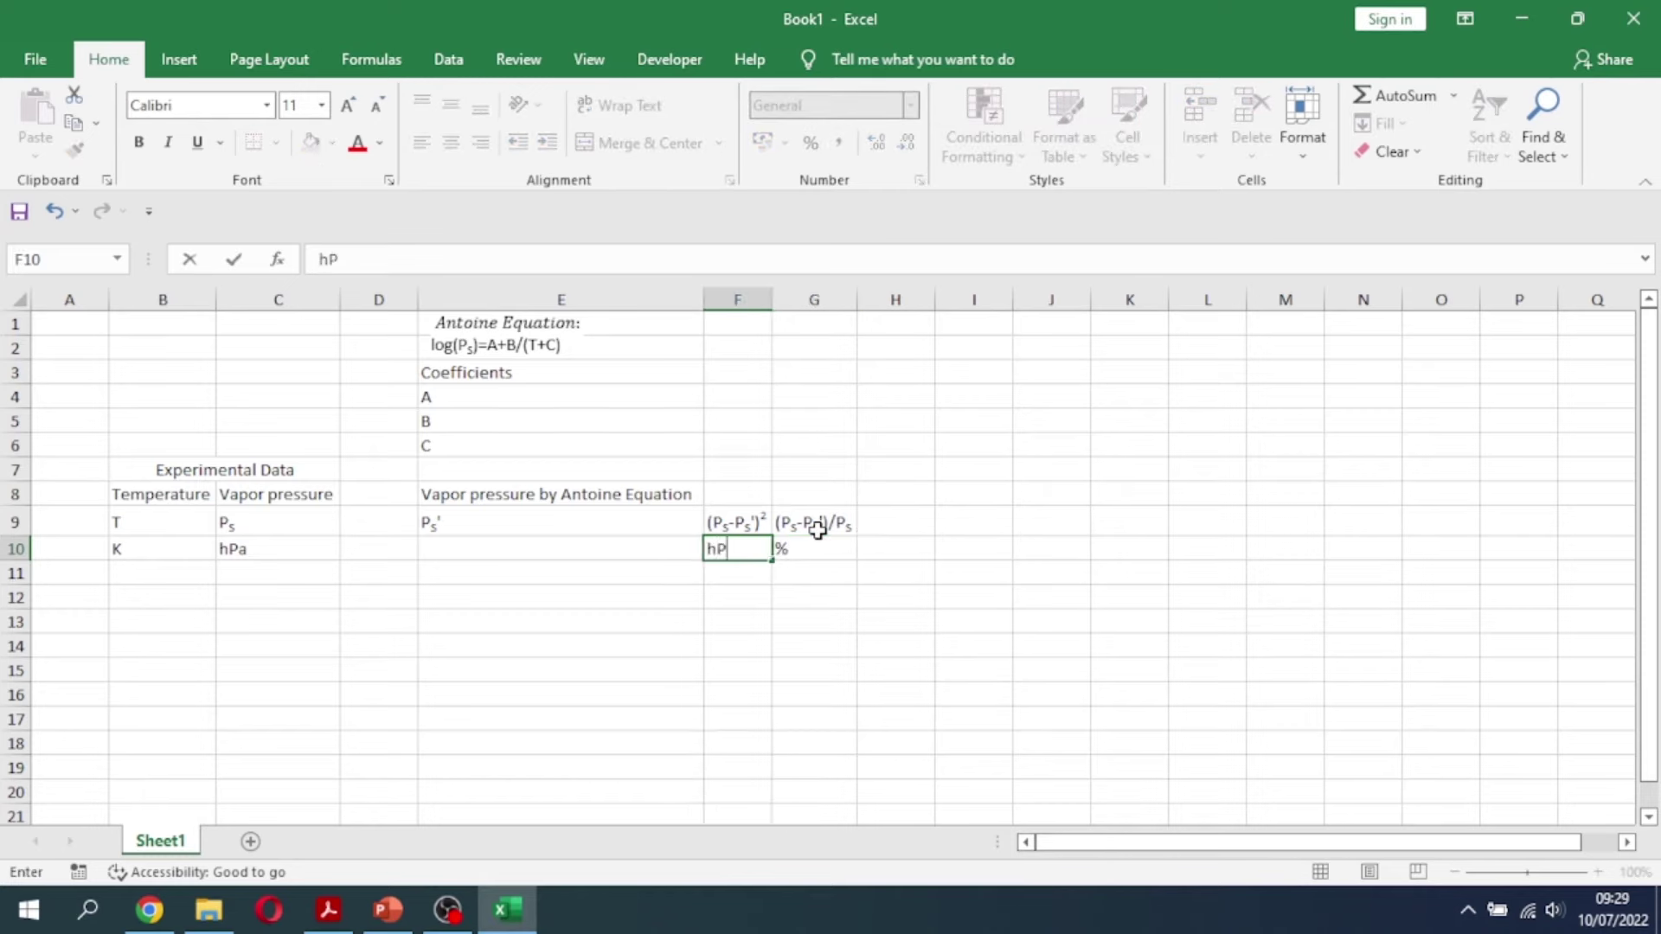
key(Caps_Lock)
text(a²)
key(Return)
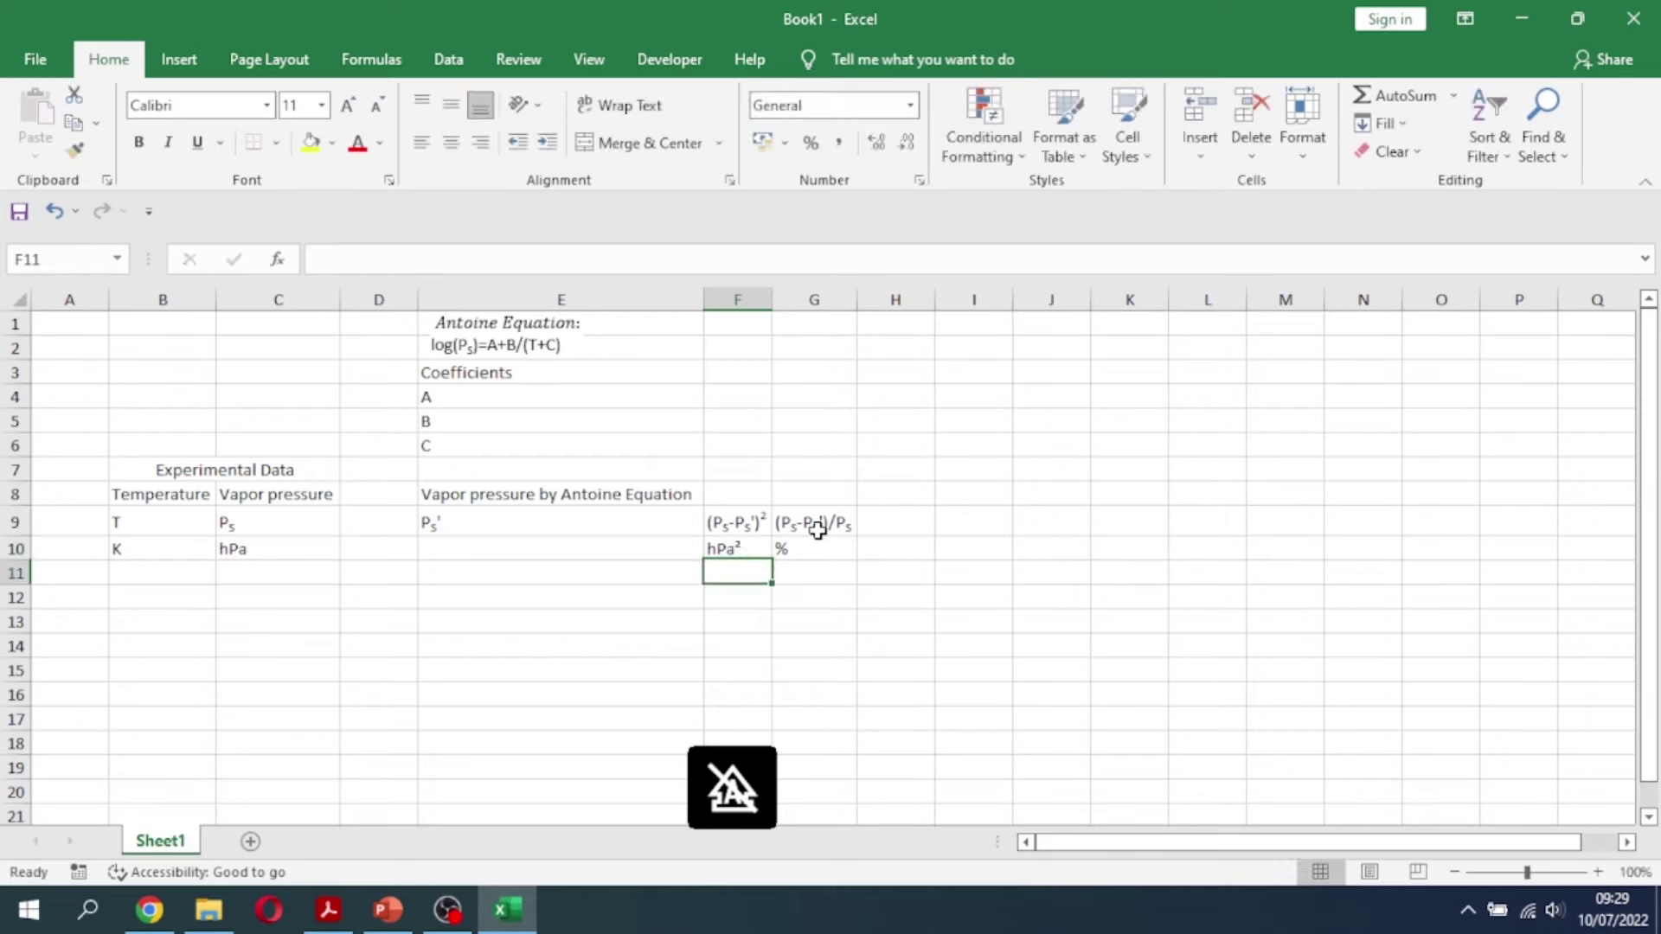
Enter the unit hPa in E10
key(Left)
key(Up)
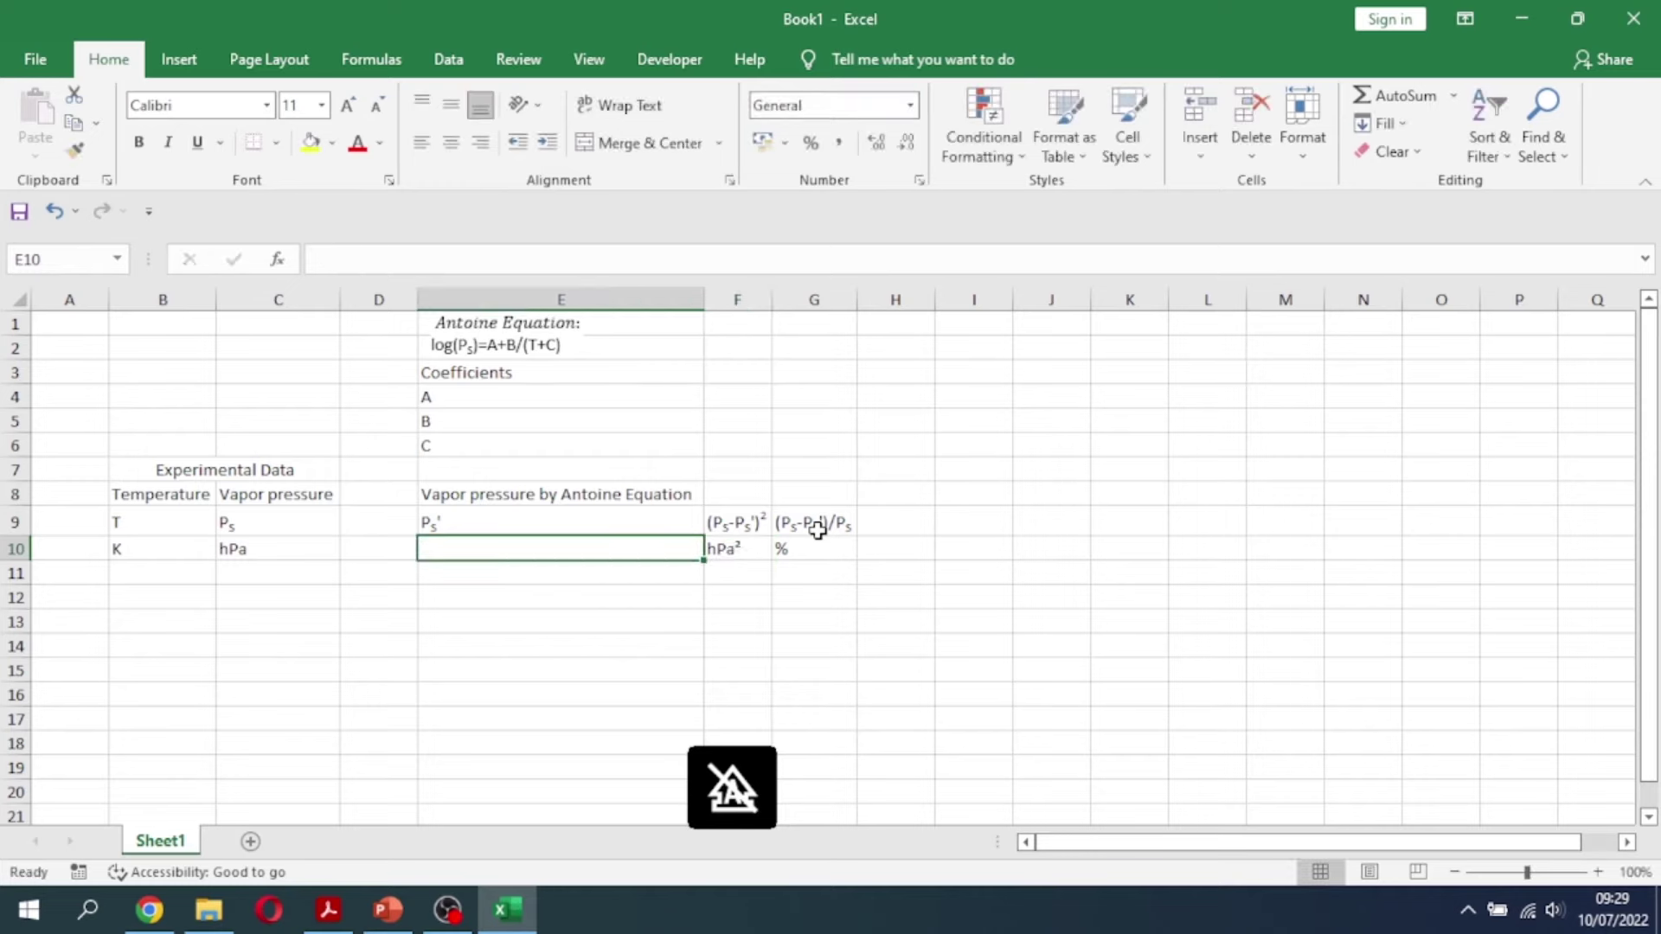
text(h)
key(Caps_Lock)
text(P)
key(Caps_Lock)
text(a)
key(Return)
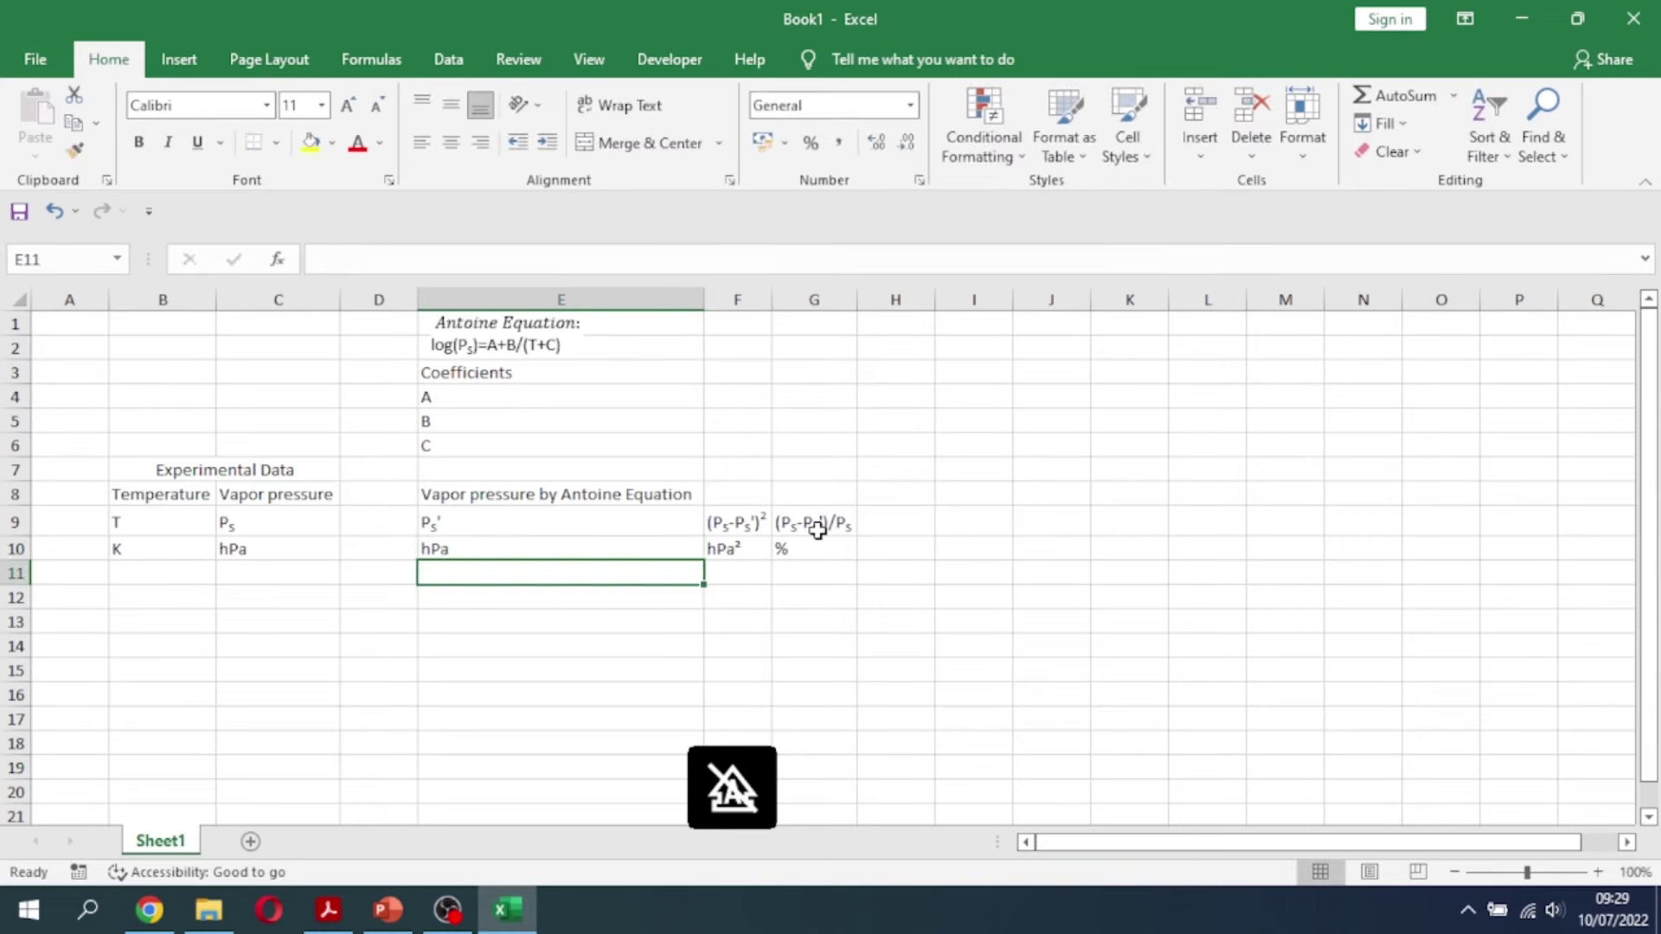
key(Left)
key(Left)
key(Left)
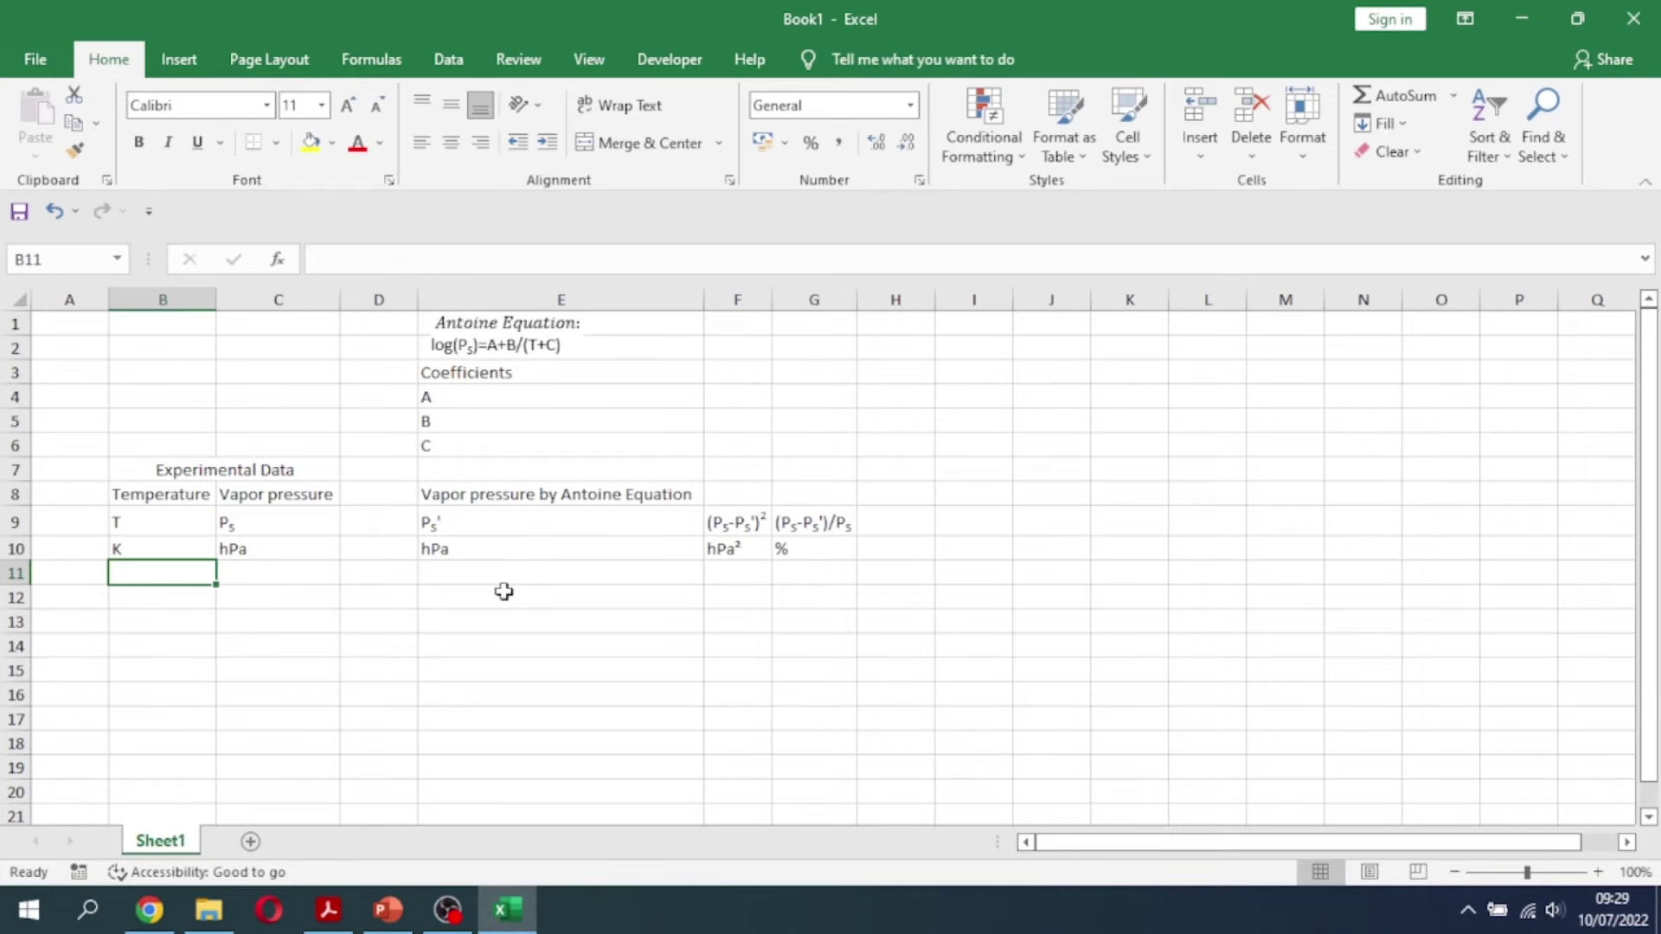
Paste the left two columns of the slide's data table into B11
click(391, 910)
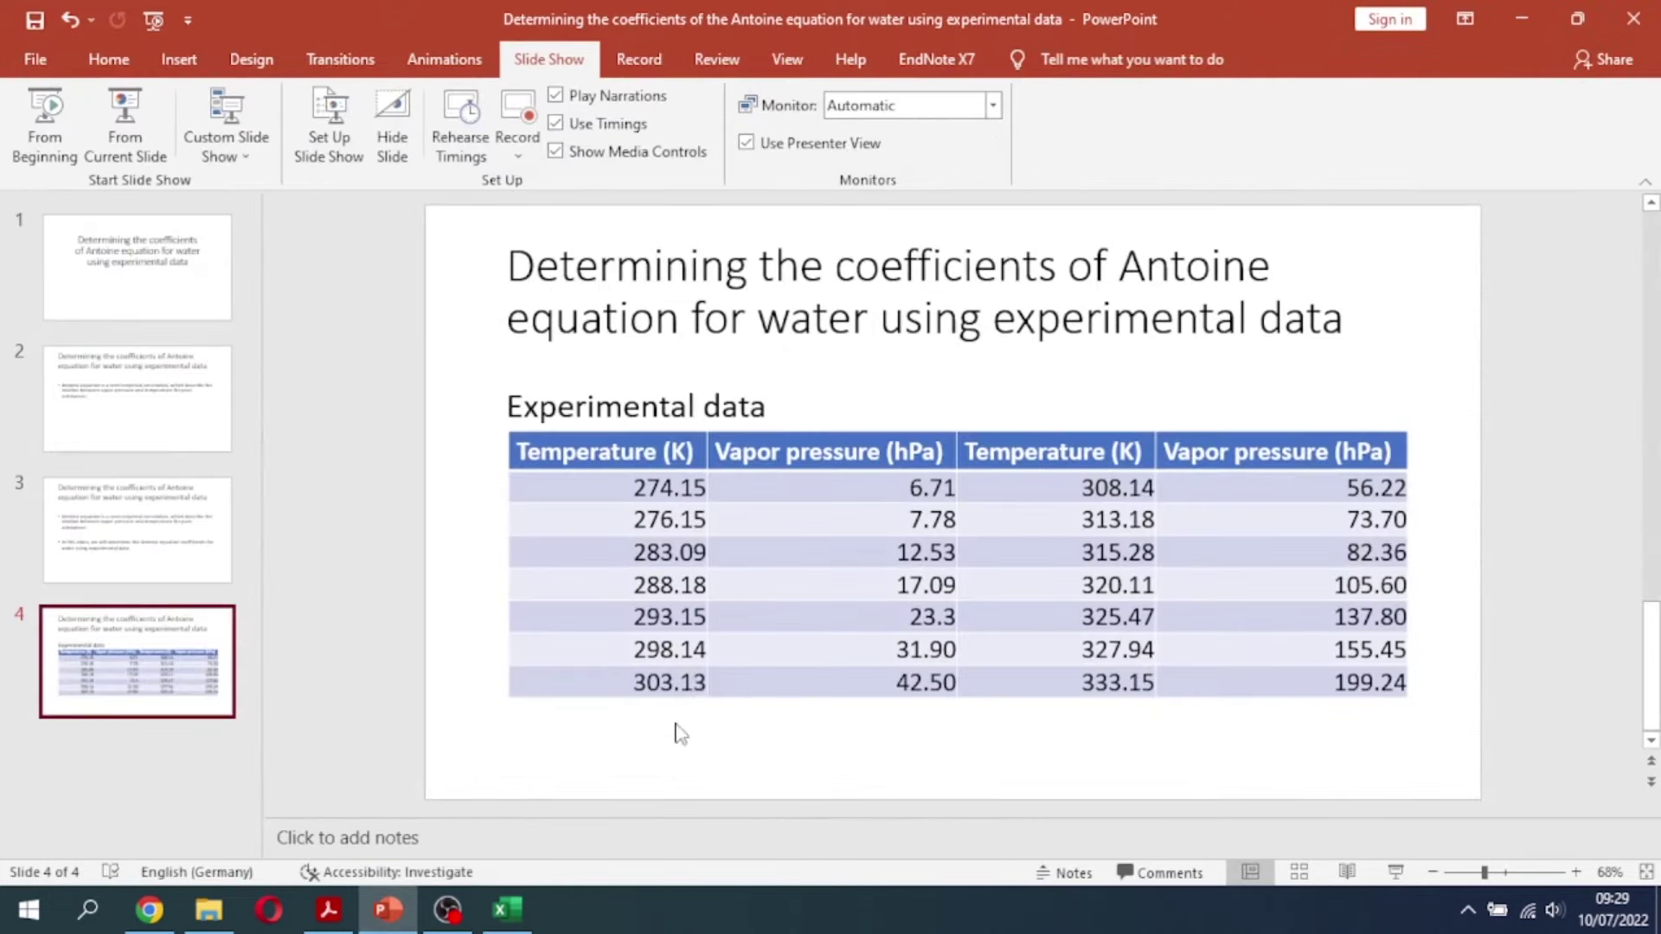
mouse_move(627, 489)
mouse_down()
mouse_move(847, 649)
mouse_move(851, 678)
mouse_up()
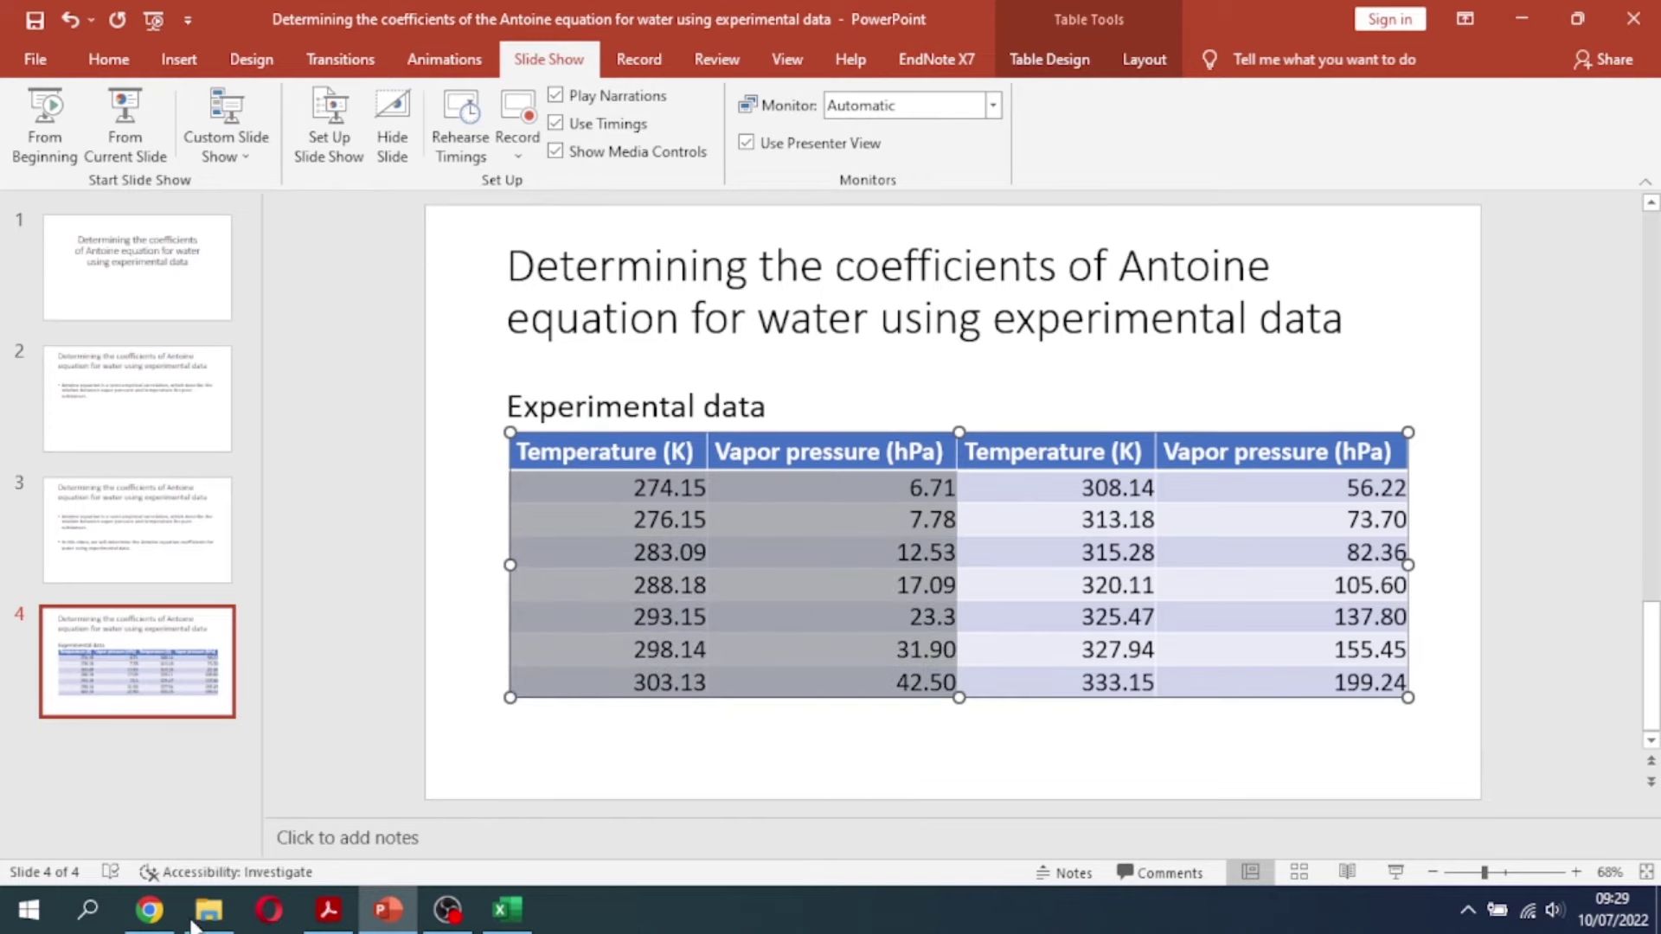
click(507, 910)
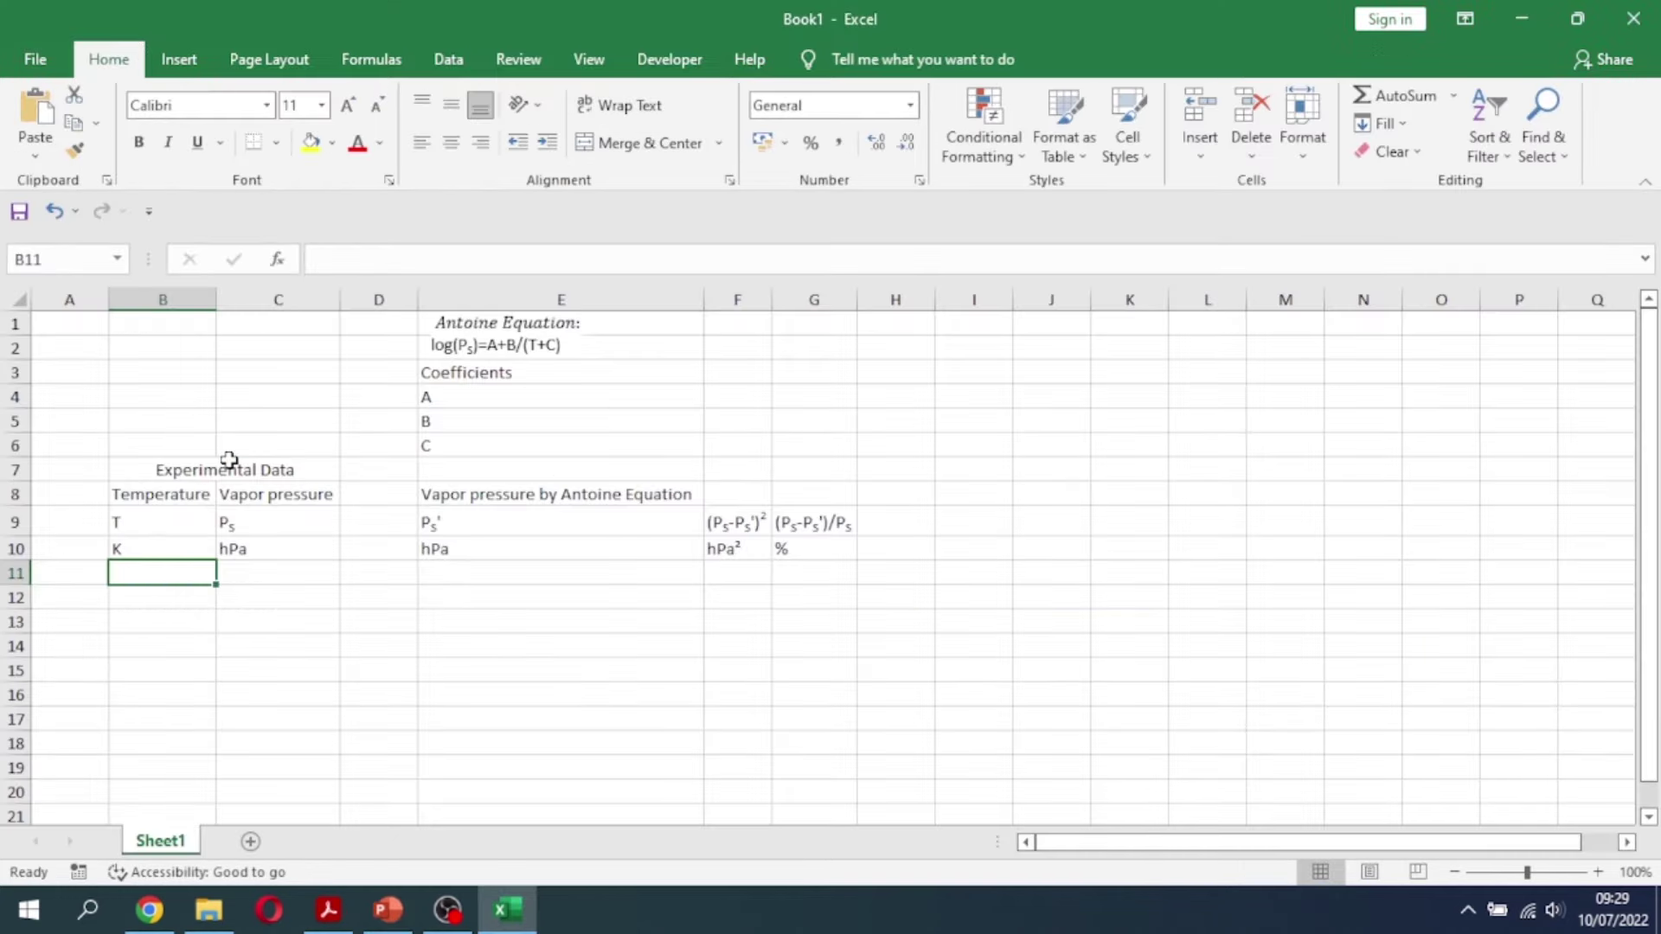
key(ctrl+v)
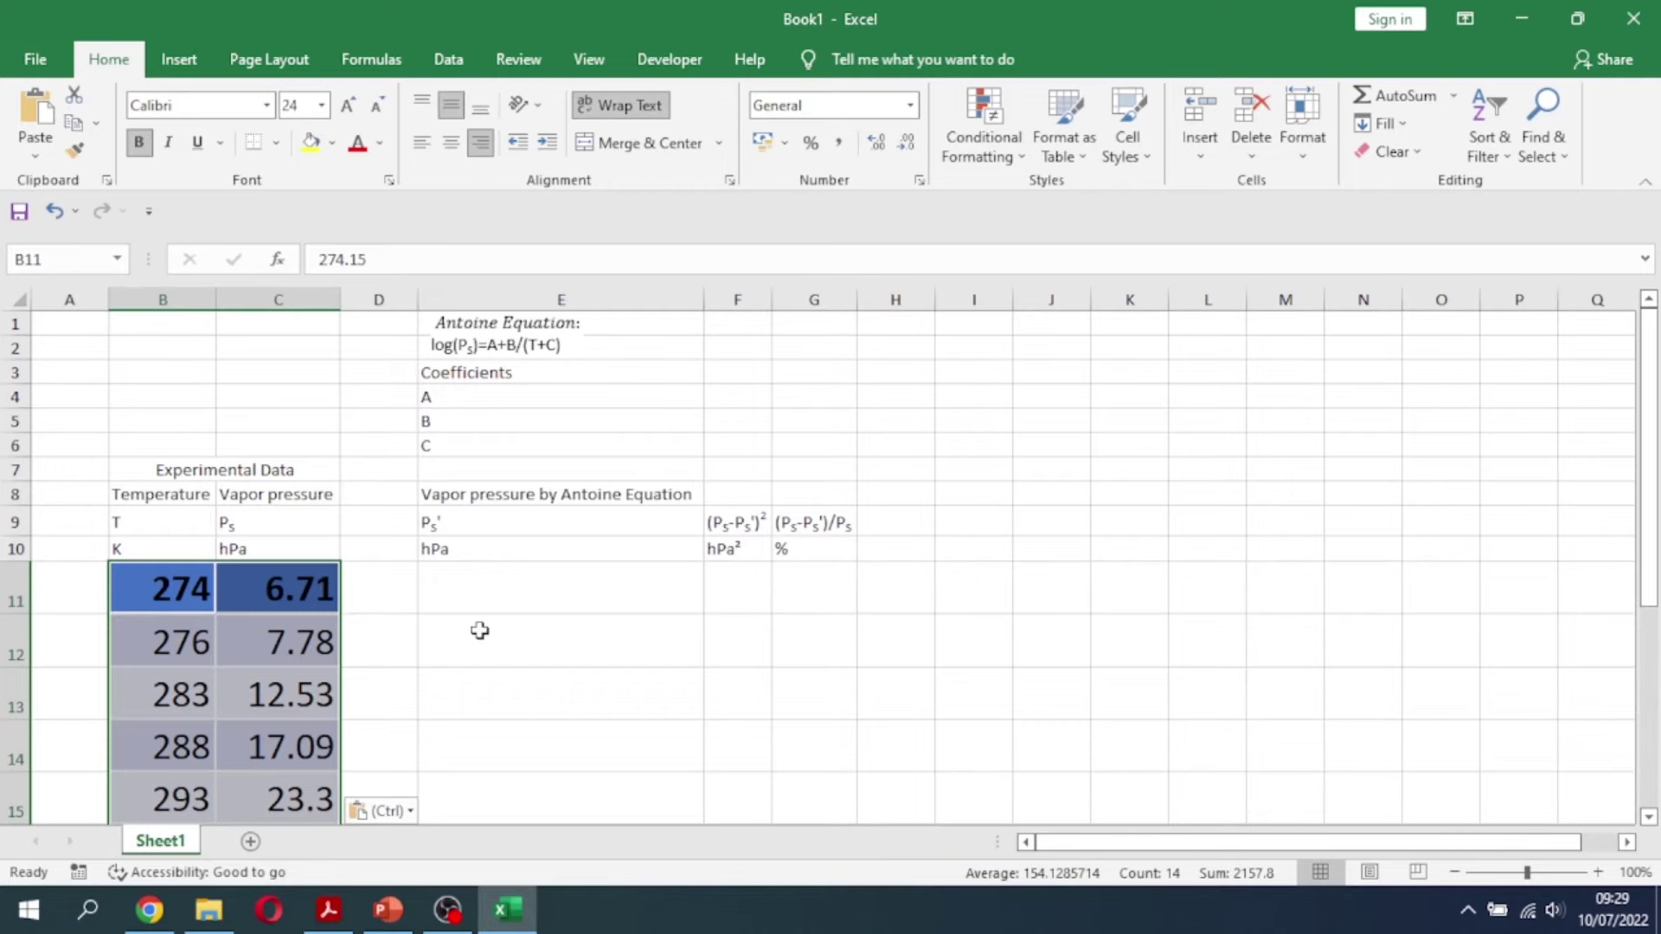
scroll(480, 631, down, 5)
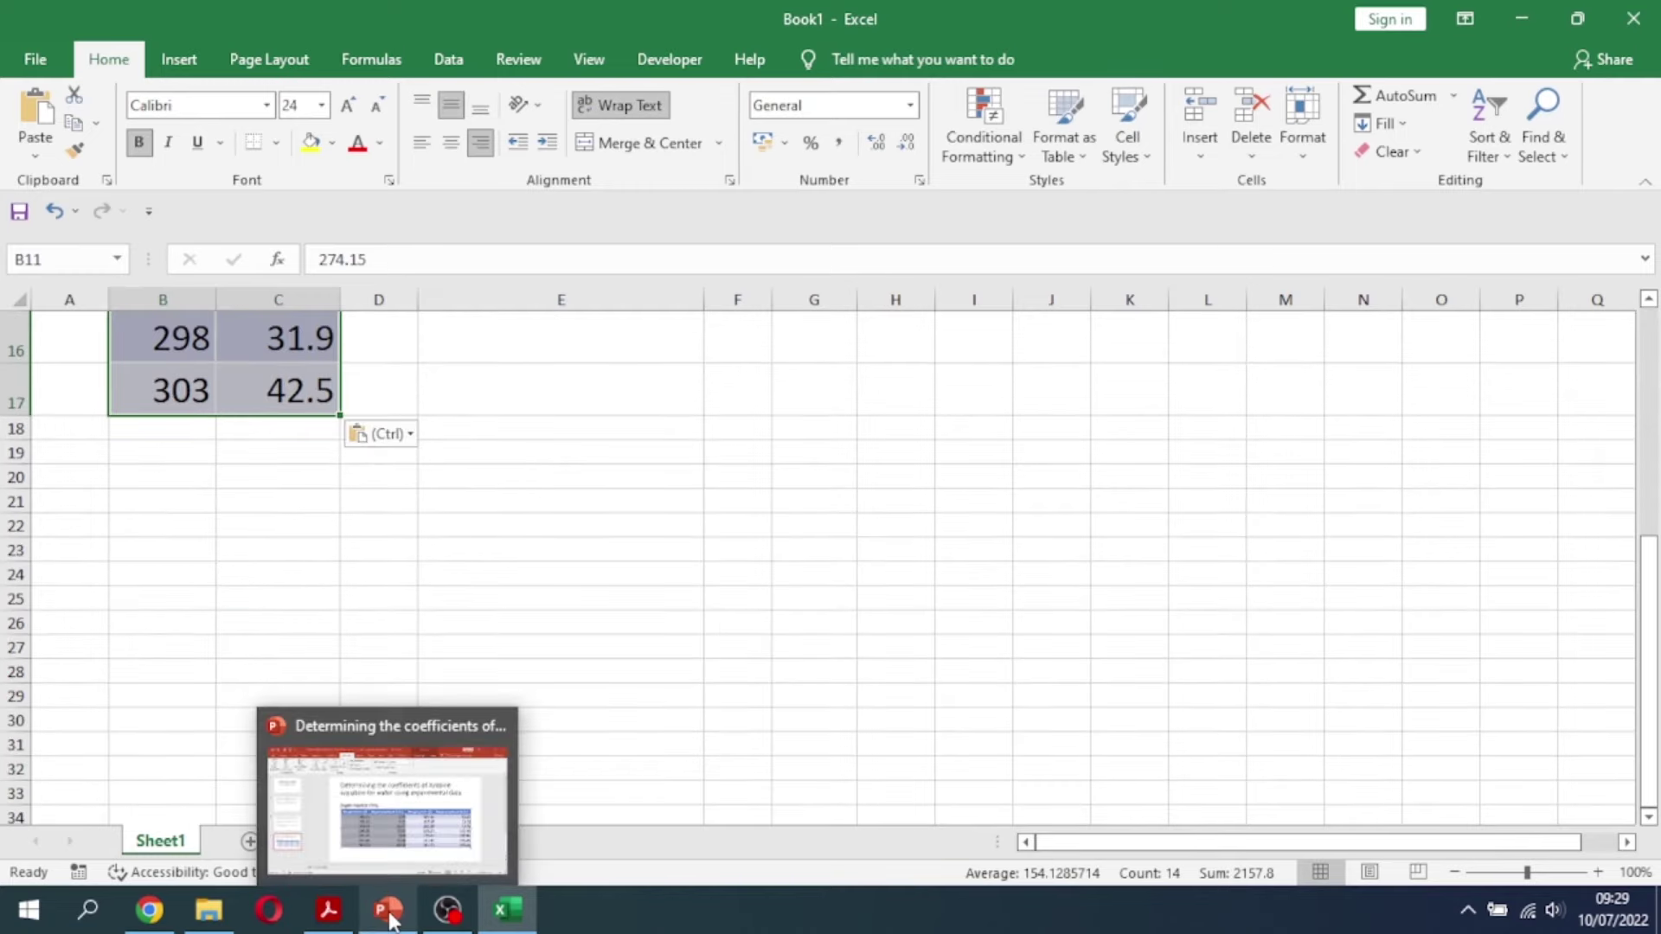
Copy the right two slide data columns, starting at 308.14, for B18
click(389, 919)
click(1066, 485)
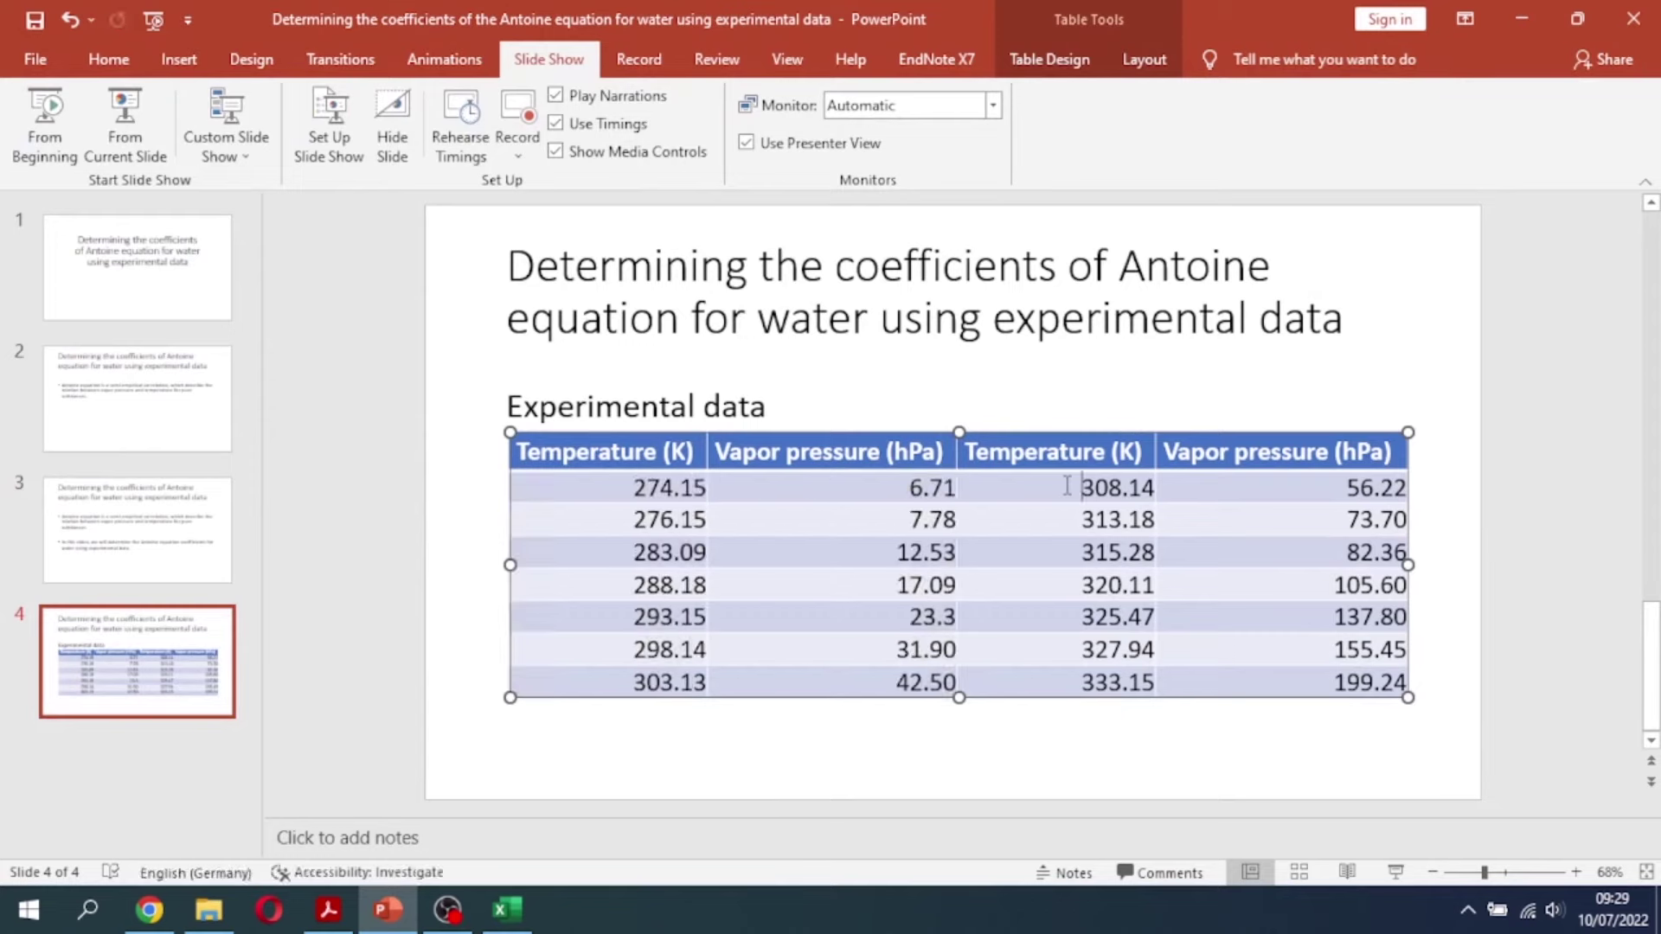
drag(1067, 485, 1249, 679)
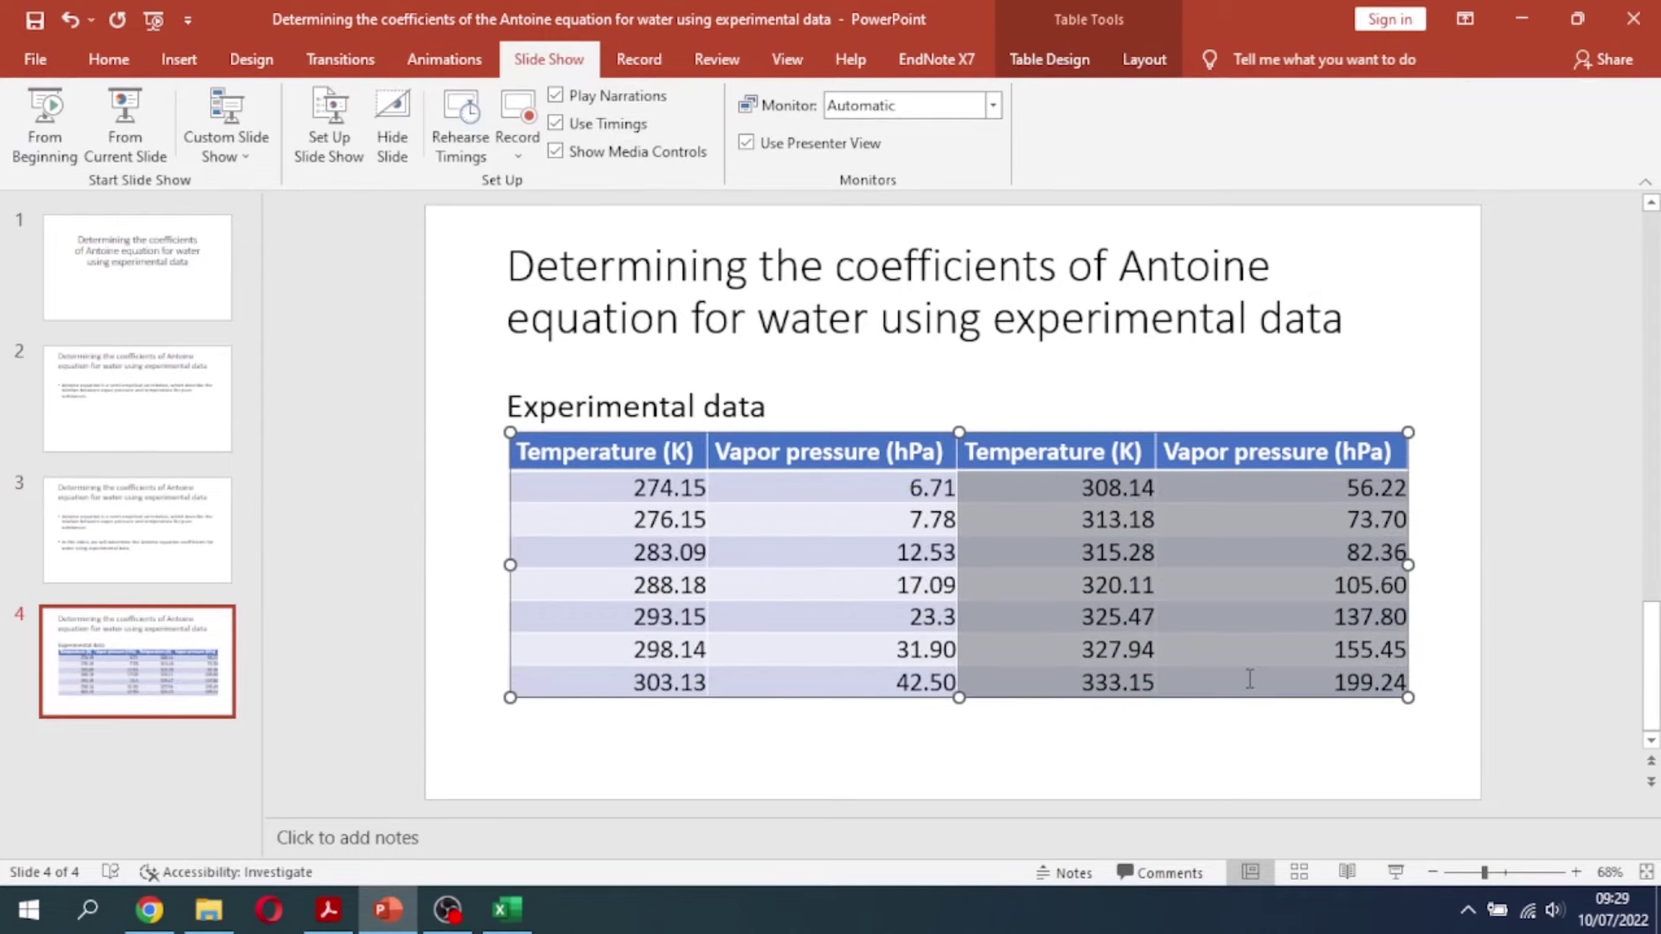
click(388, 908)
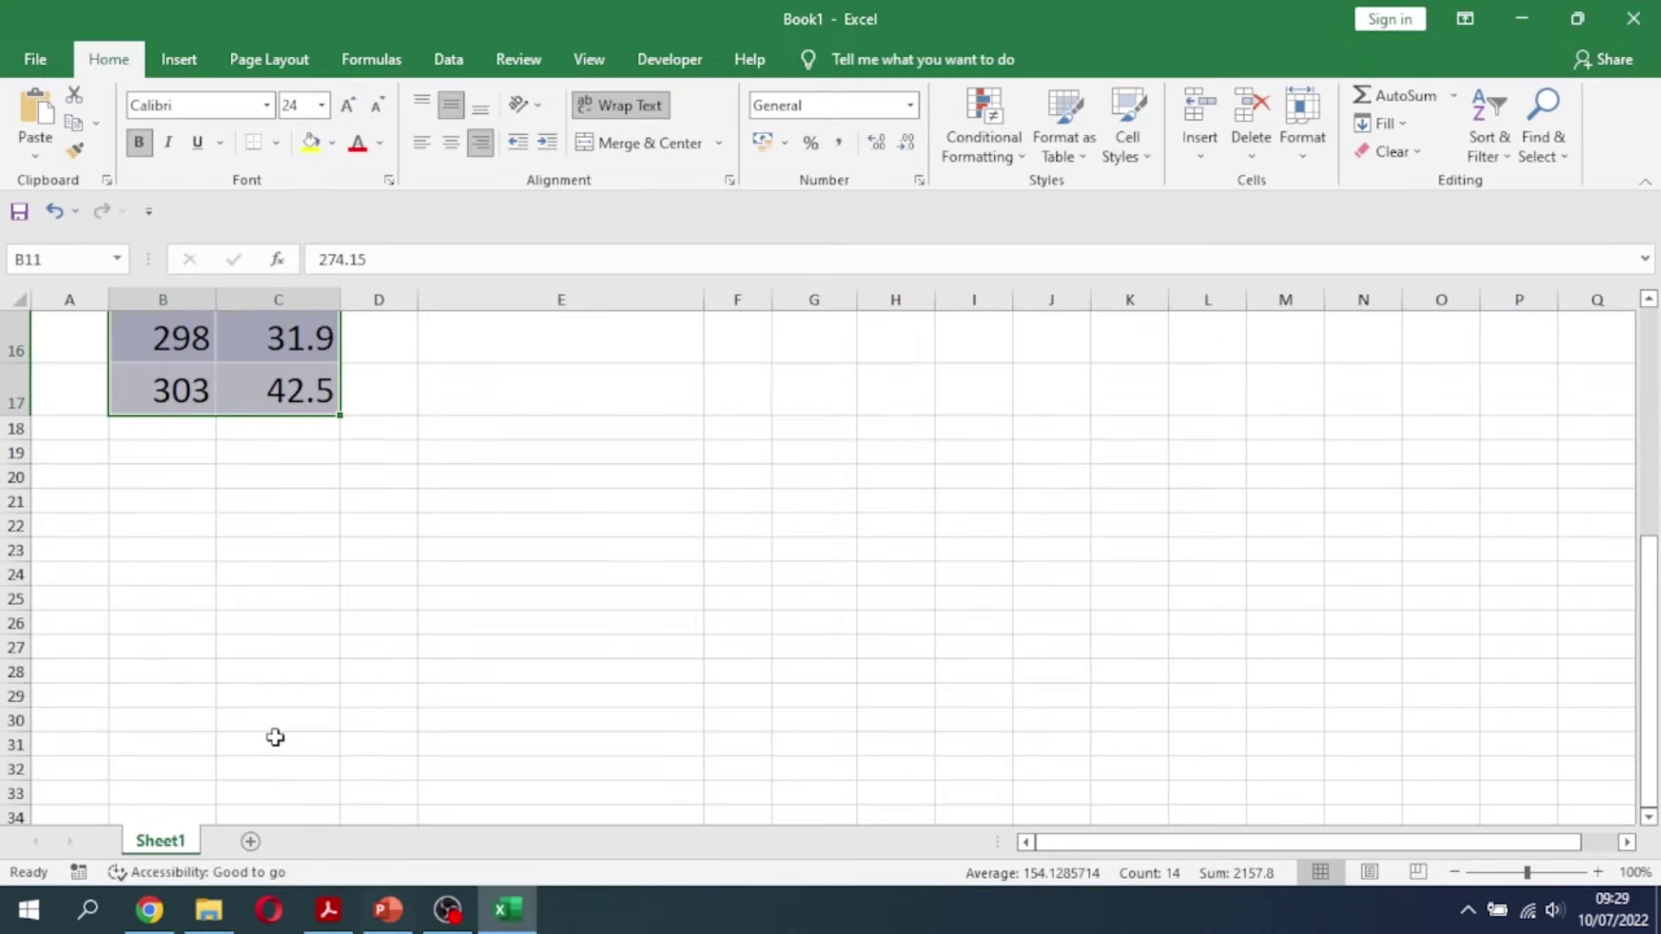
click(144, 426)
scroll(222, 548, down, 2)
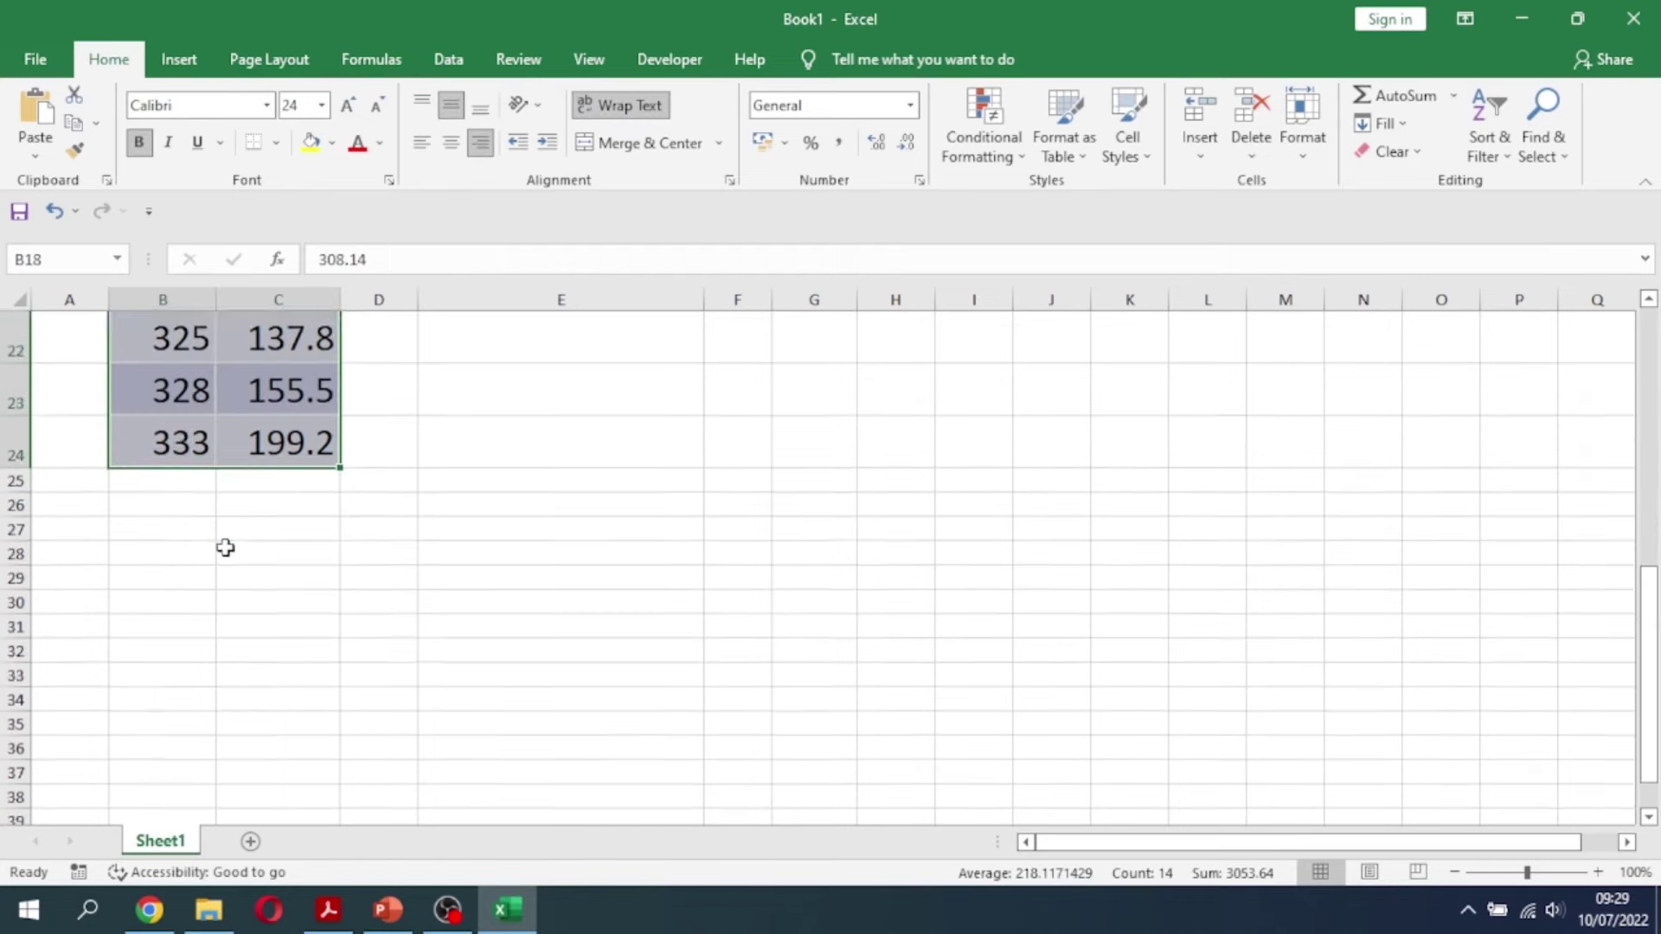
scroll(222, 549, down, 2)
Reset B11:C24 to normal-size text using Format Painter from an empty cell
click(241, 588)
scroll(242, 588, up, 1)
click(74, 148)
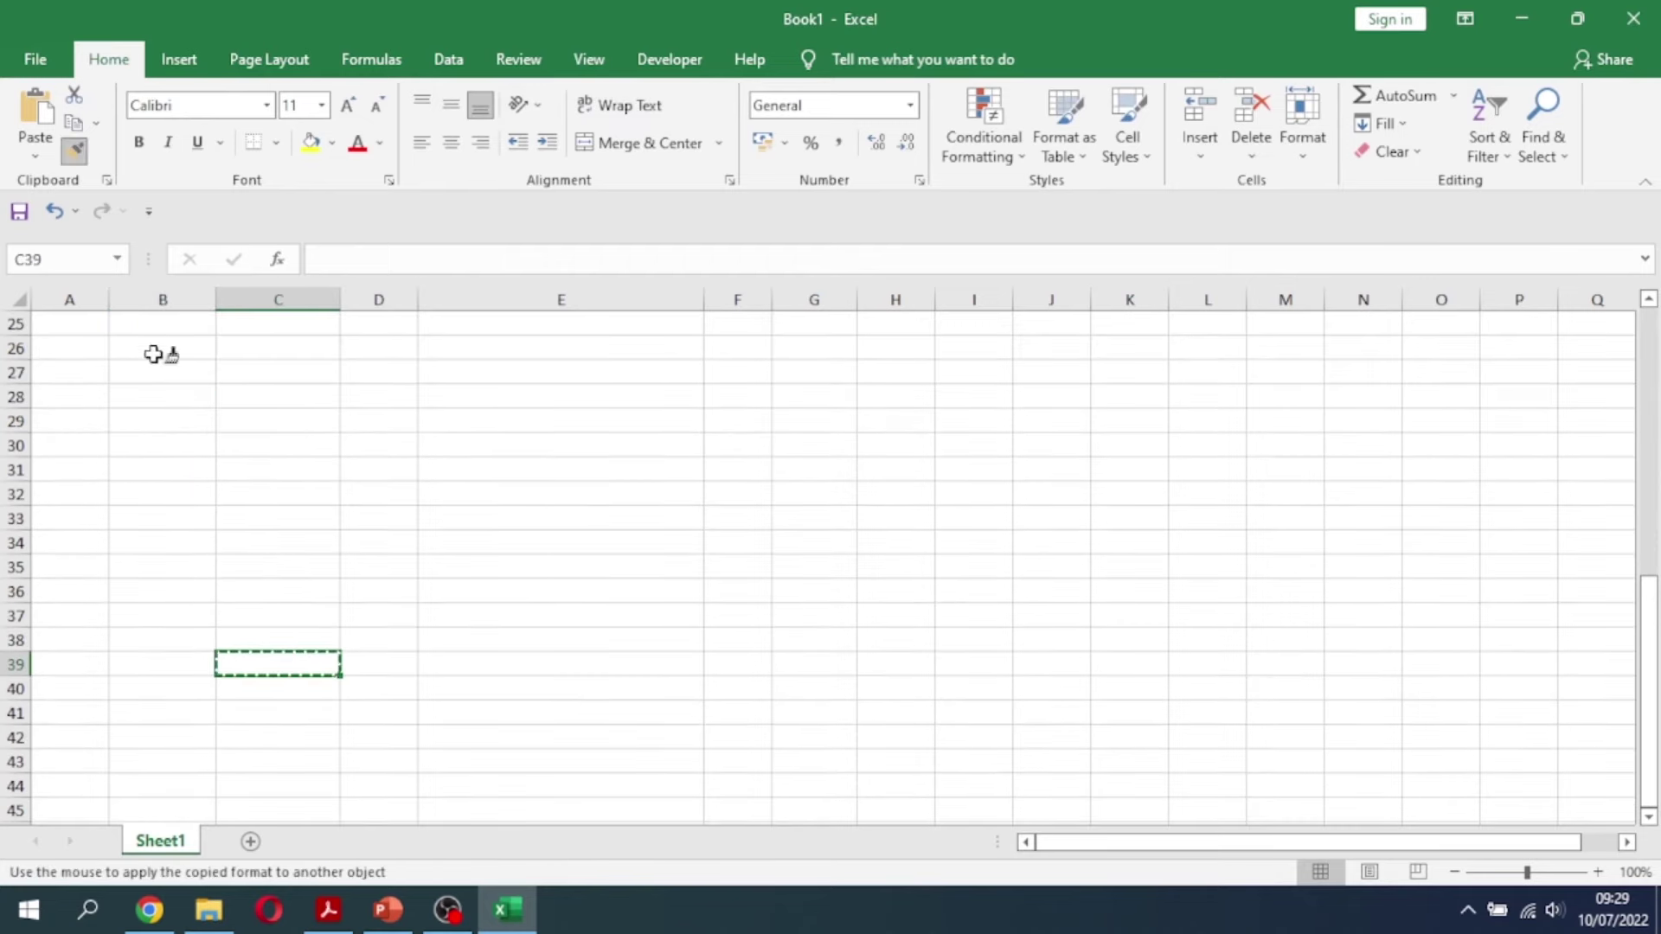
scroll(260, 519, up, 3)
scroll(363, 694, down, 1)
scroll(371, 791, down, 1)
drag(255, 651, 230, 614)
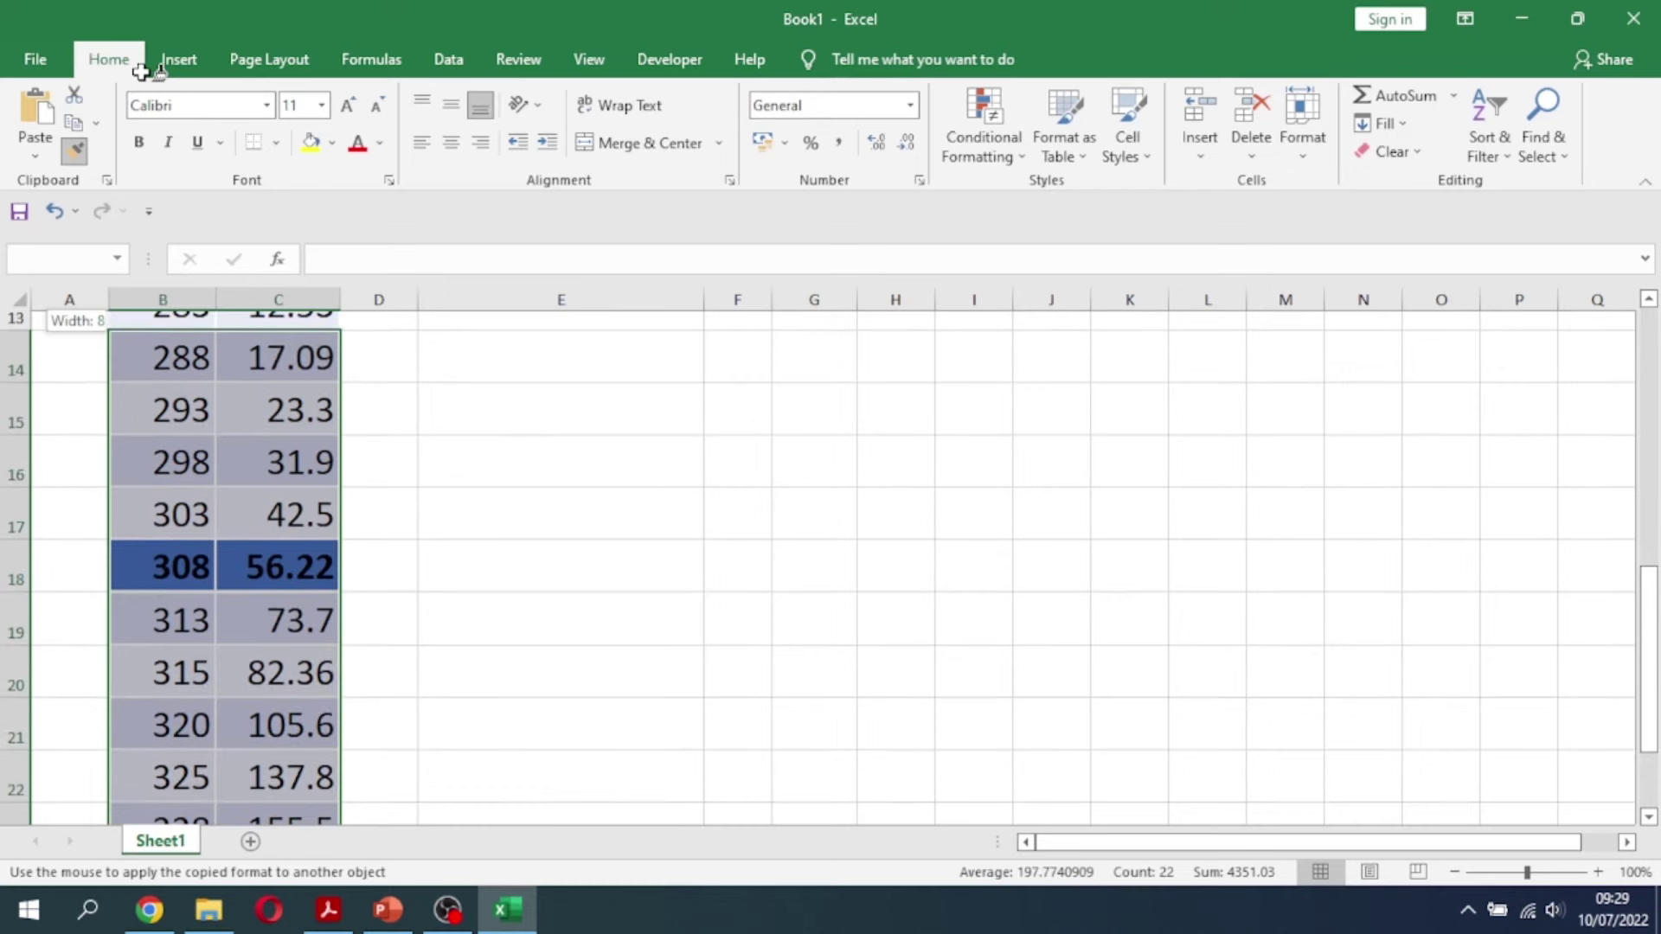
scroll(648, 556, down, 7)
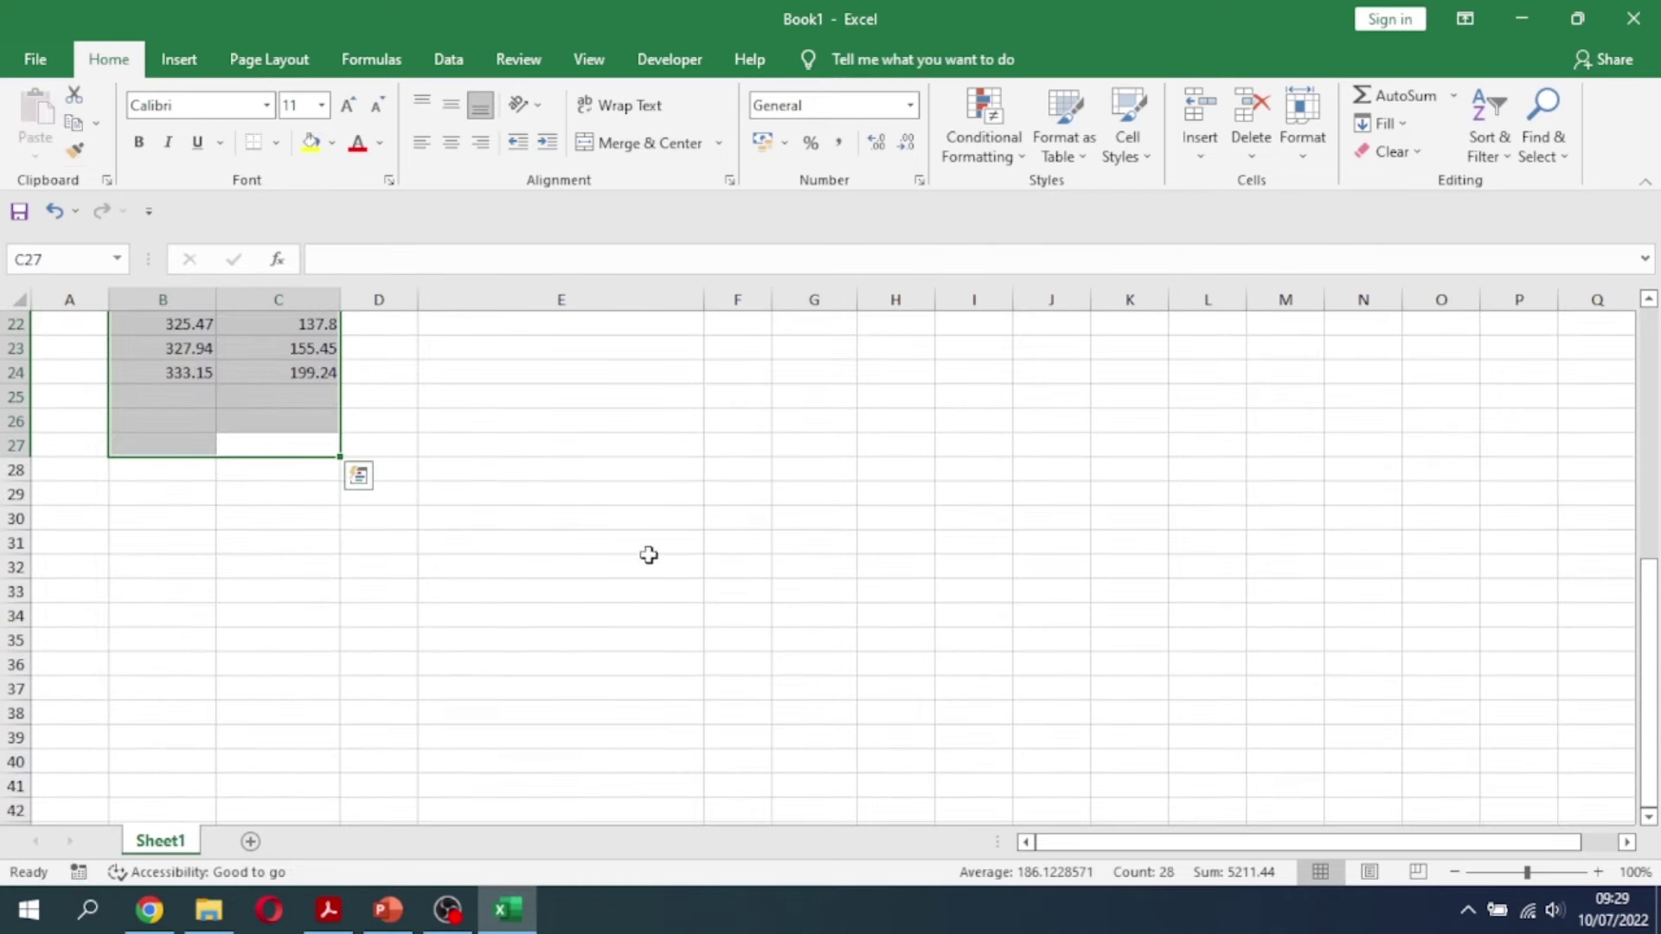
scroll(542, 693, up, 5)
click(528, 621)
click(526, 427)
scroll(843, 555, up, 1)
scroll(844, 554, up, 1)
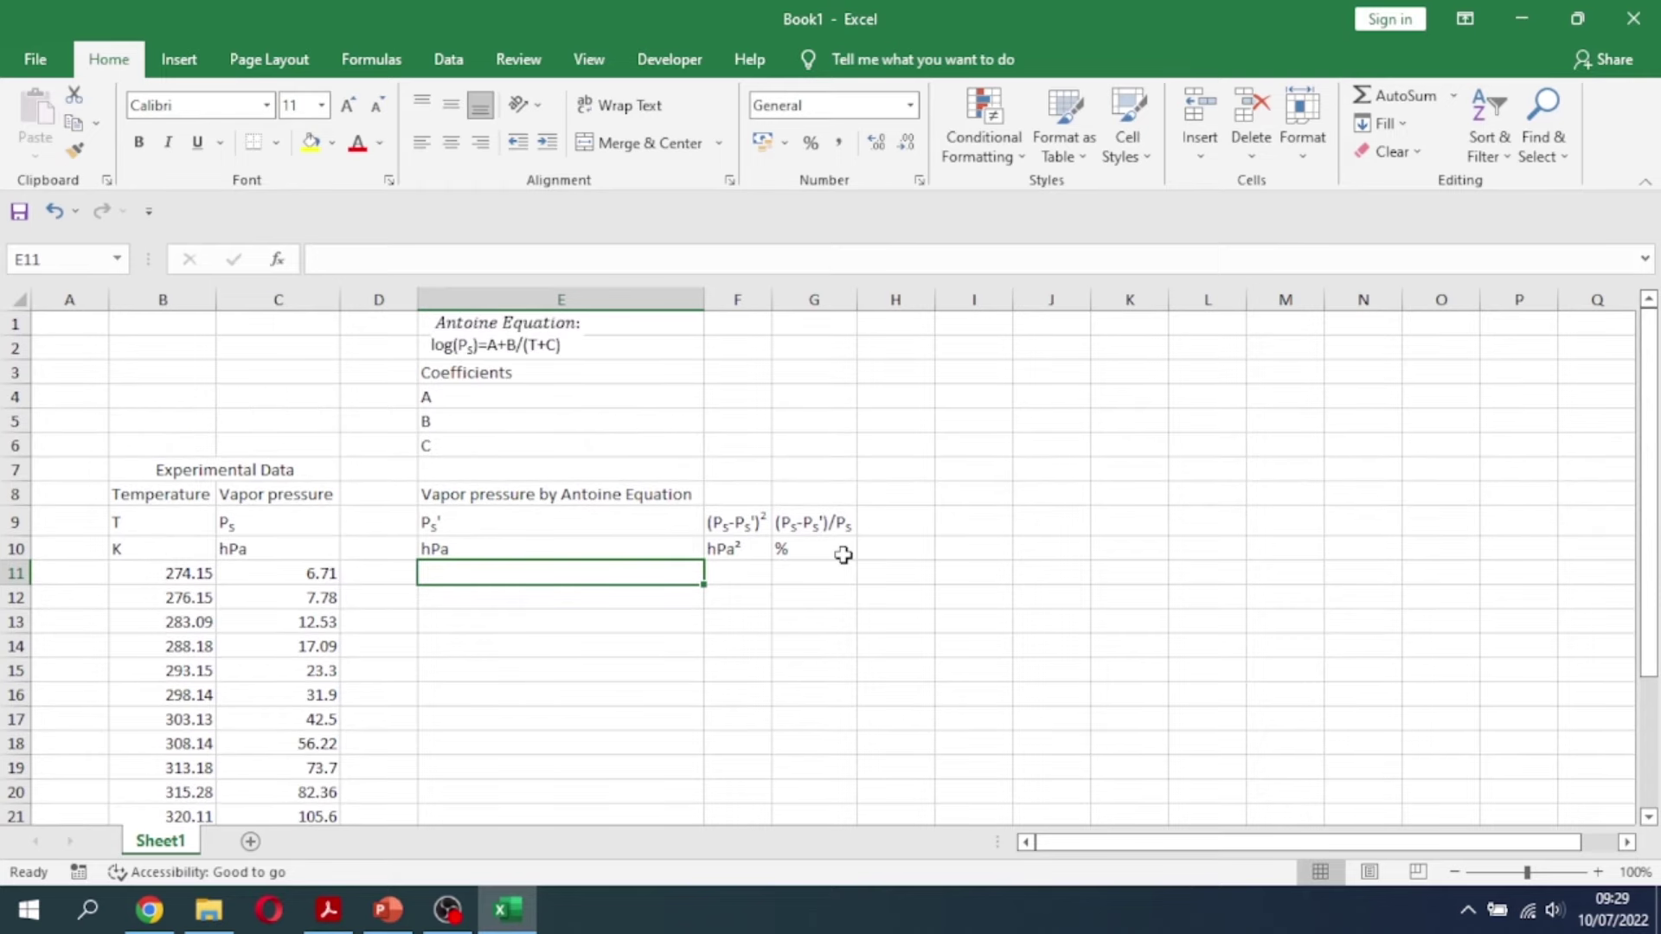
Enter =10^(F4+F5/(B11+F6)) in E11, referencing coefficients F4–F6 and temperature B11
key(Caps_Lock)
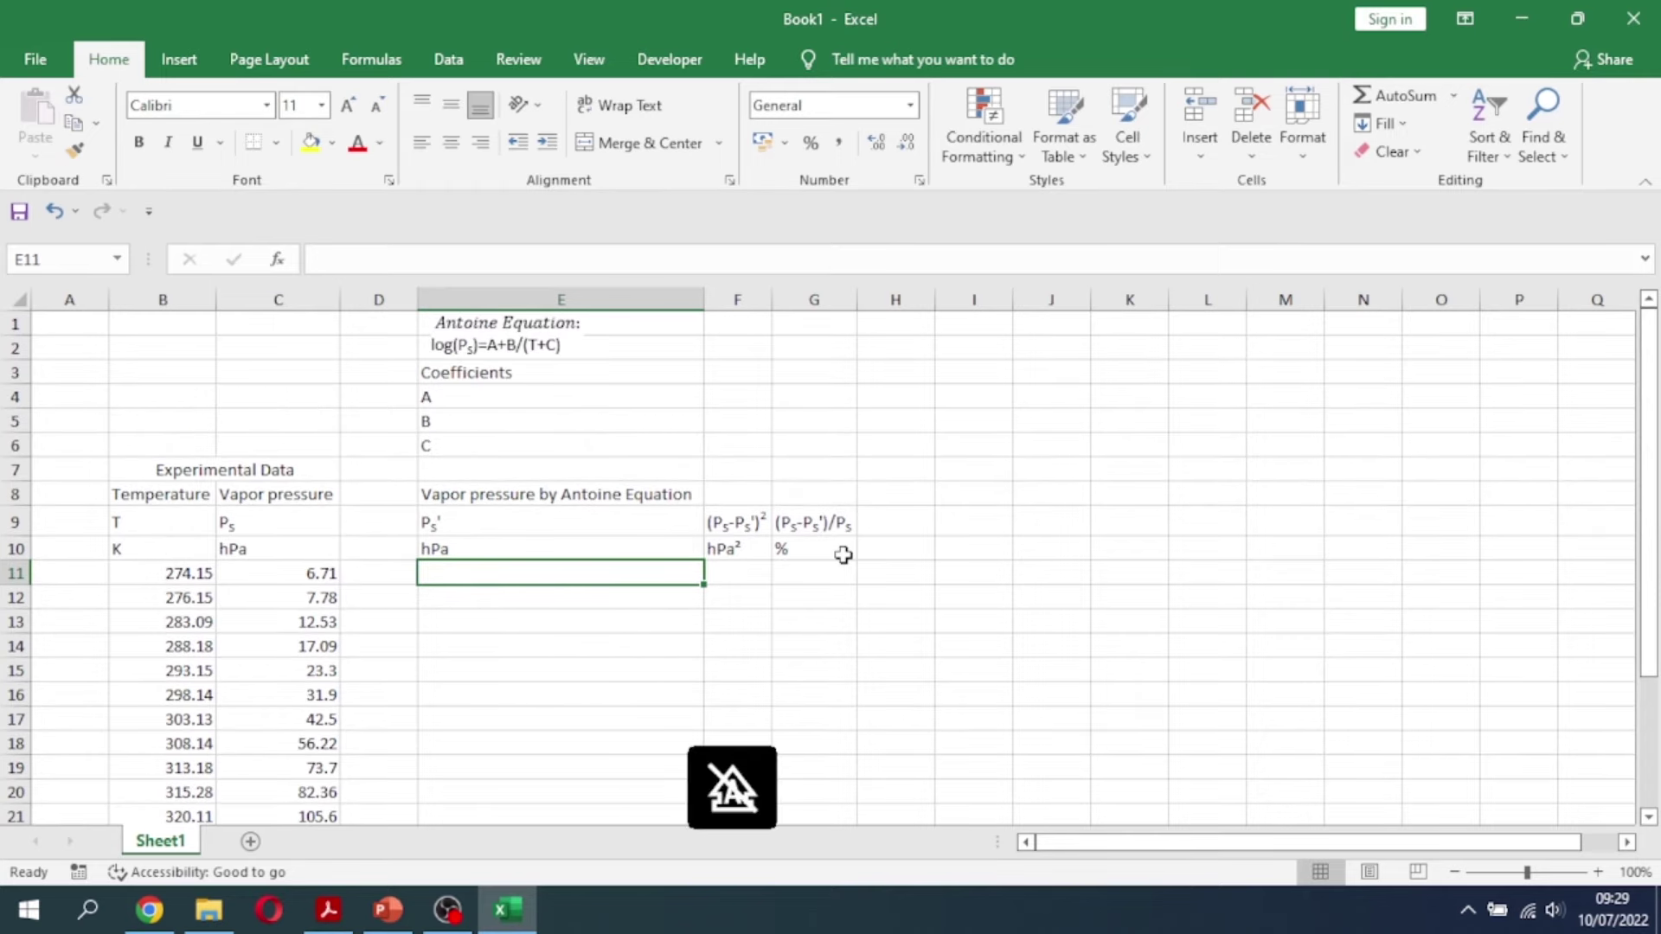
key(Caps_Lock)
text(=)
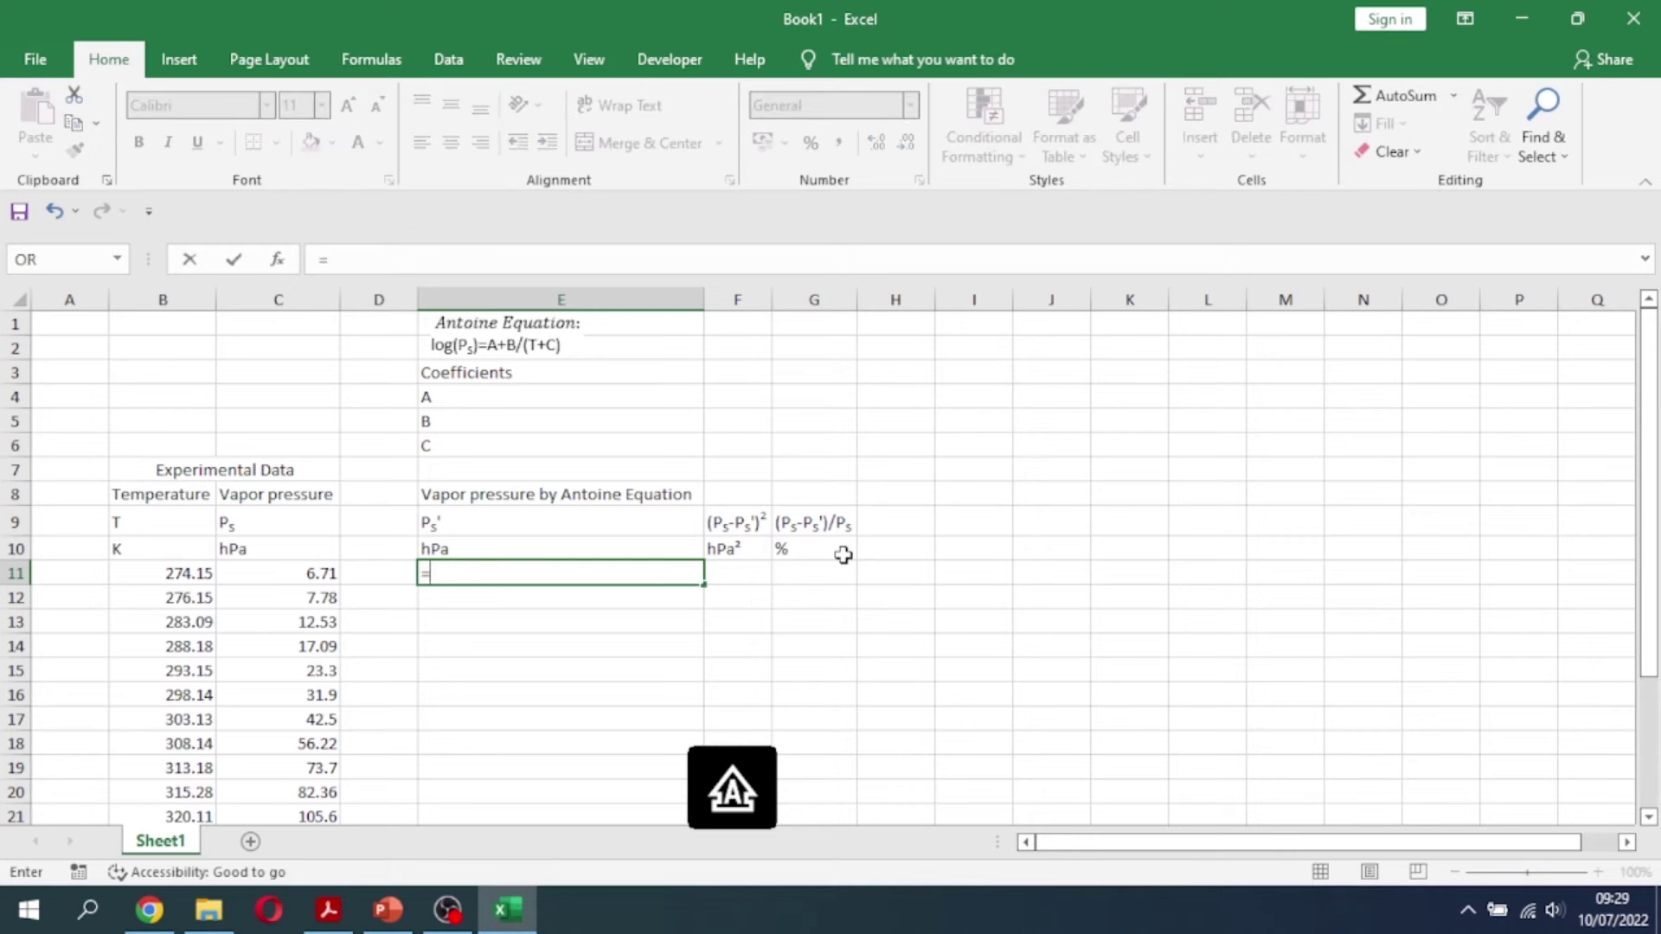
text(!)
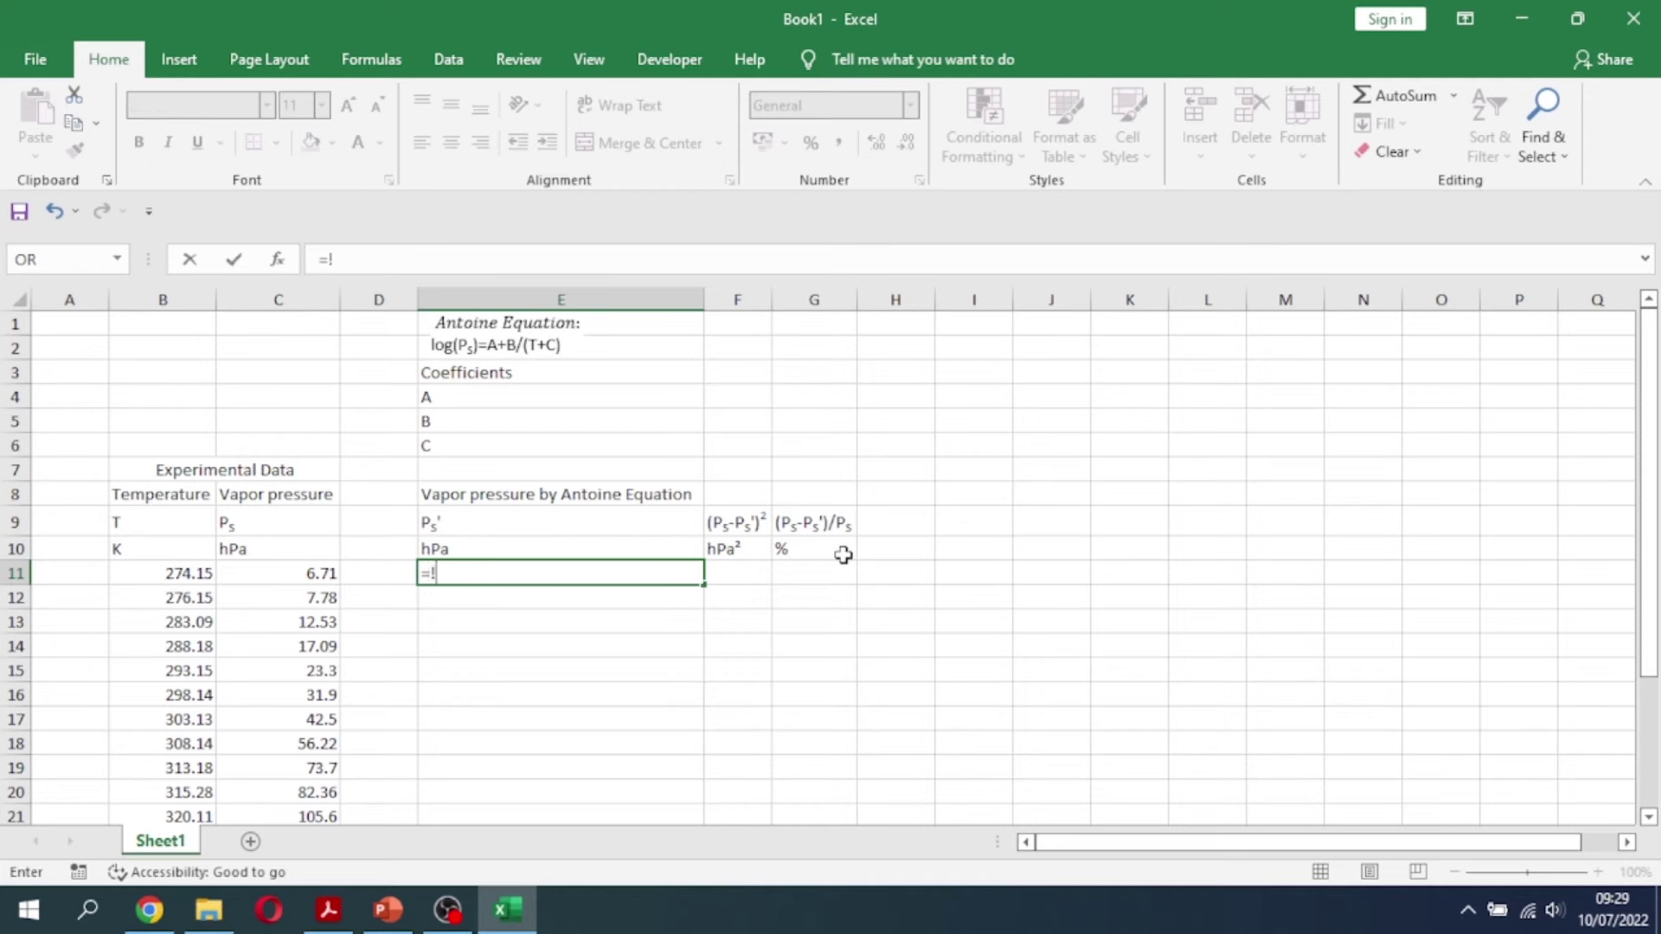
text(10)
key(Caps_Lock)
key(Caps_Lock)
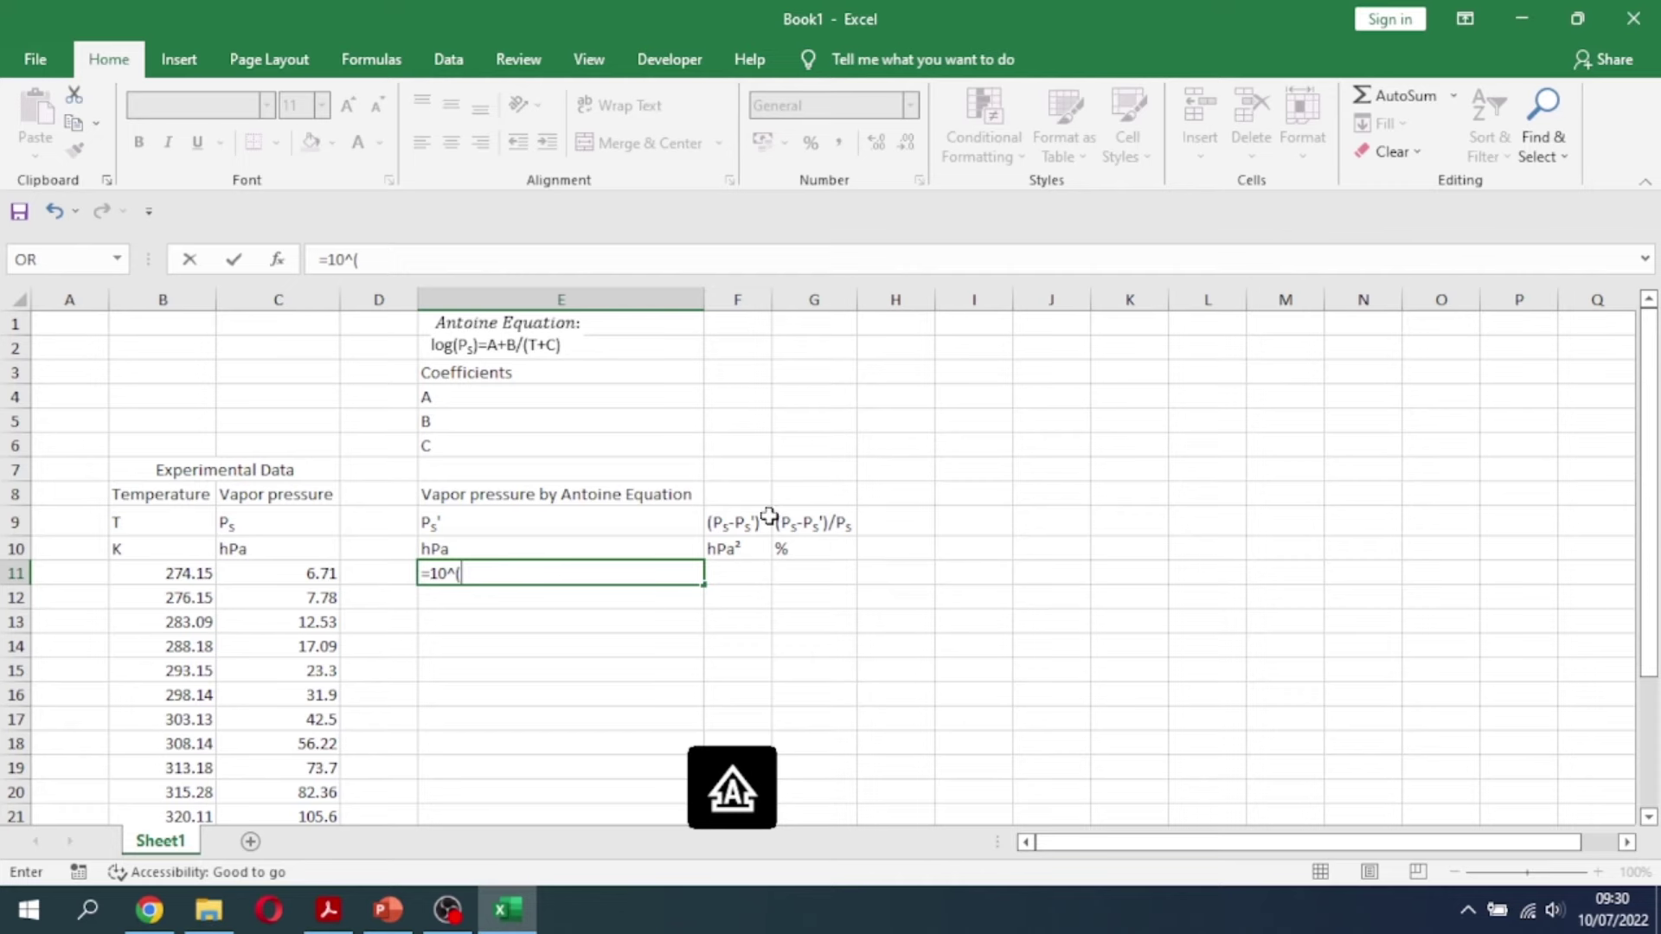
click(731, 396)
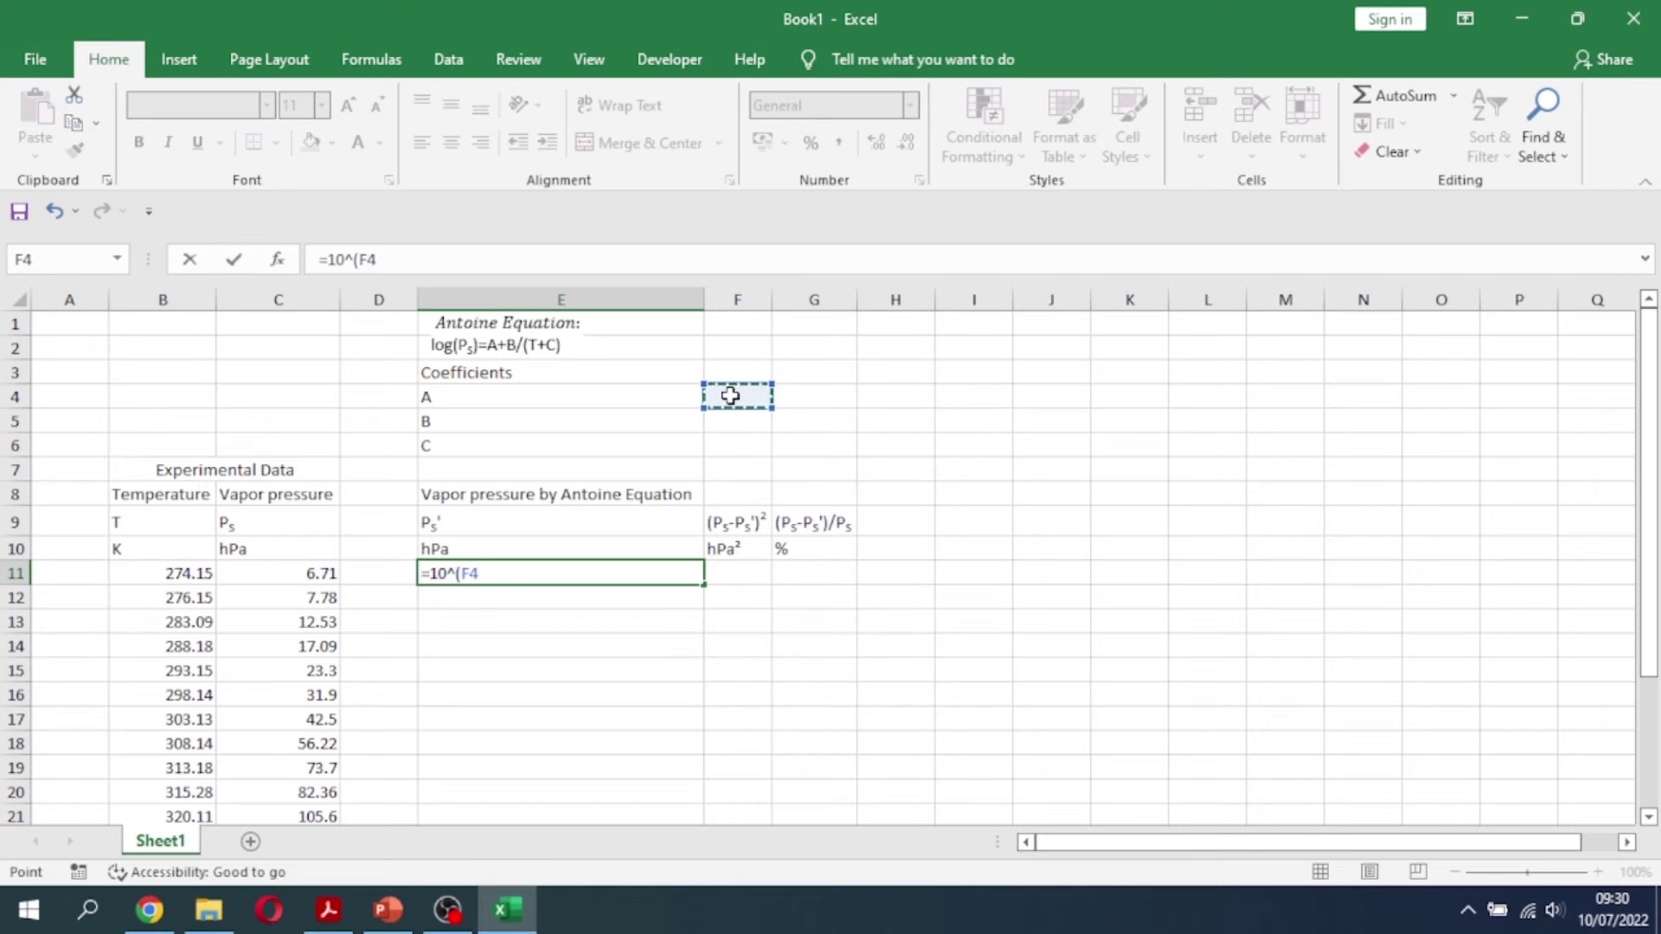
text(+)
click(738, 419)
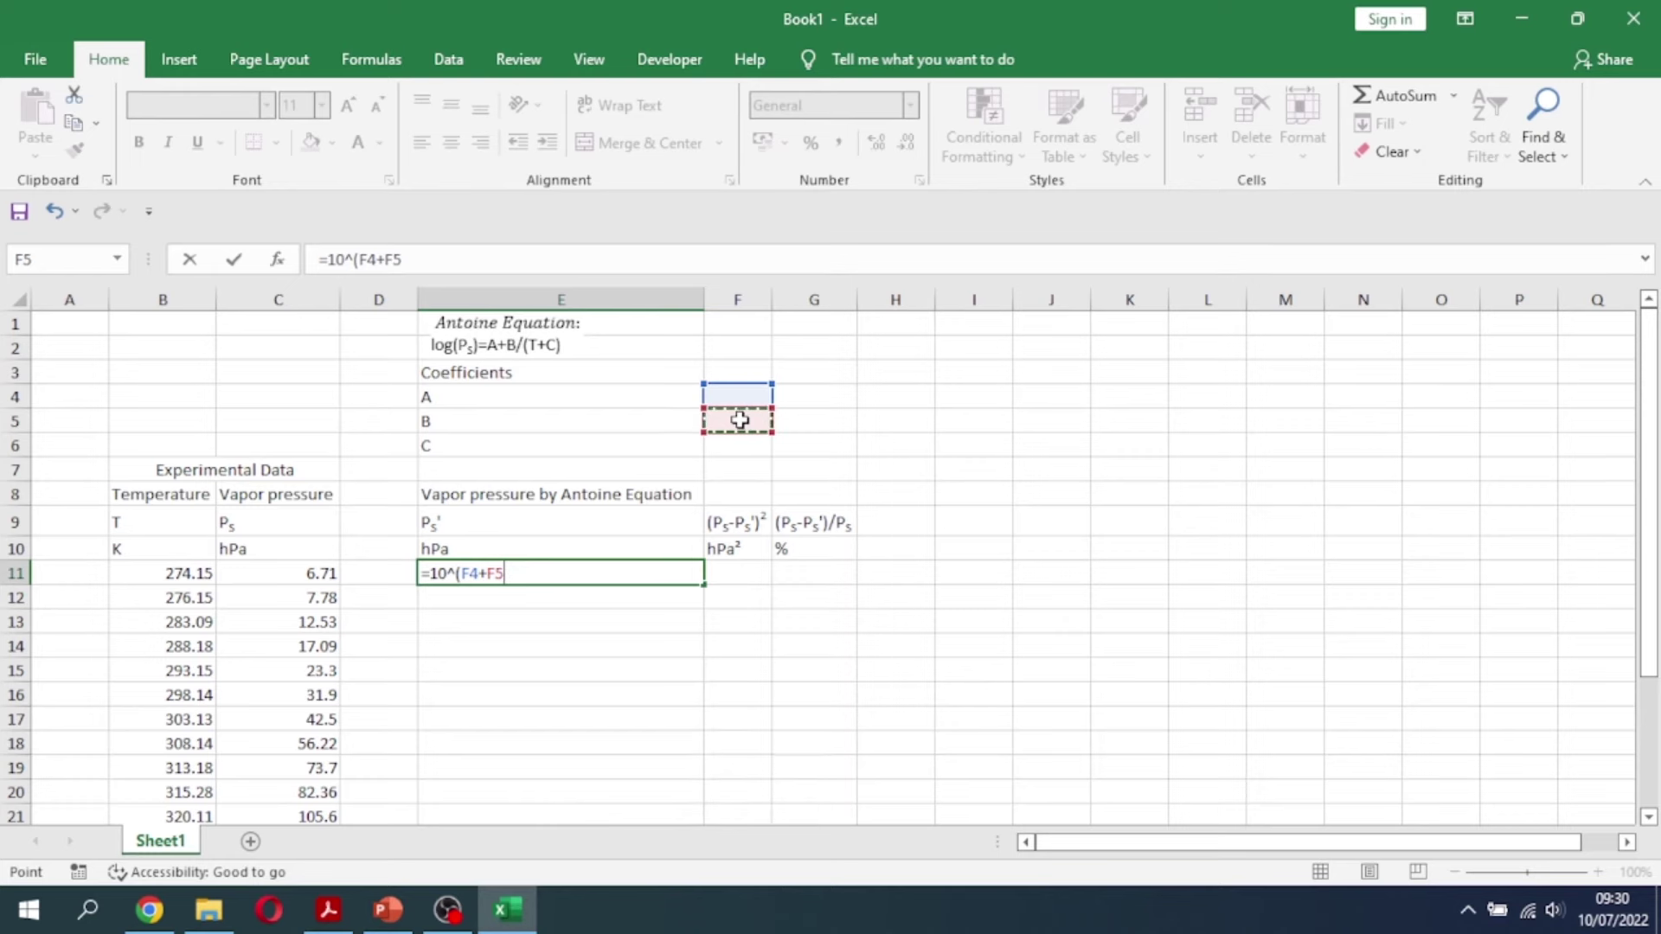
text(/()
click(162, 572)
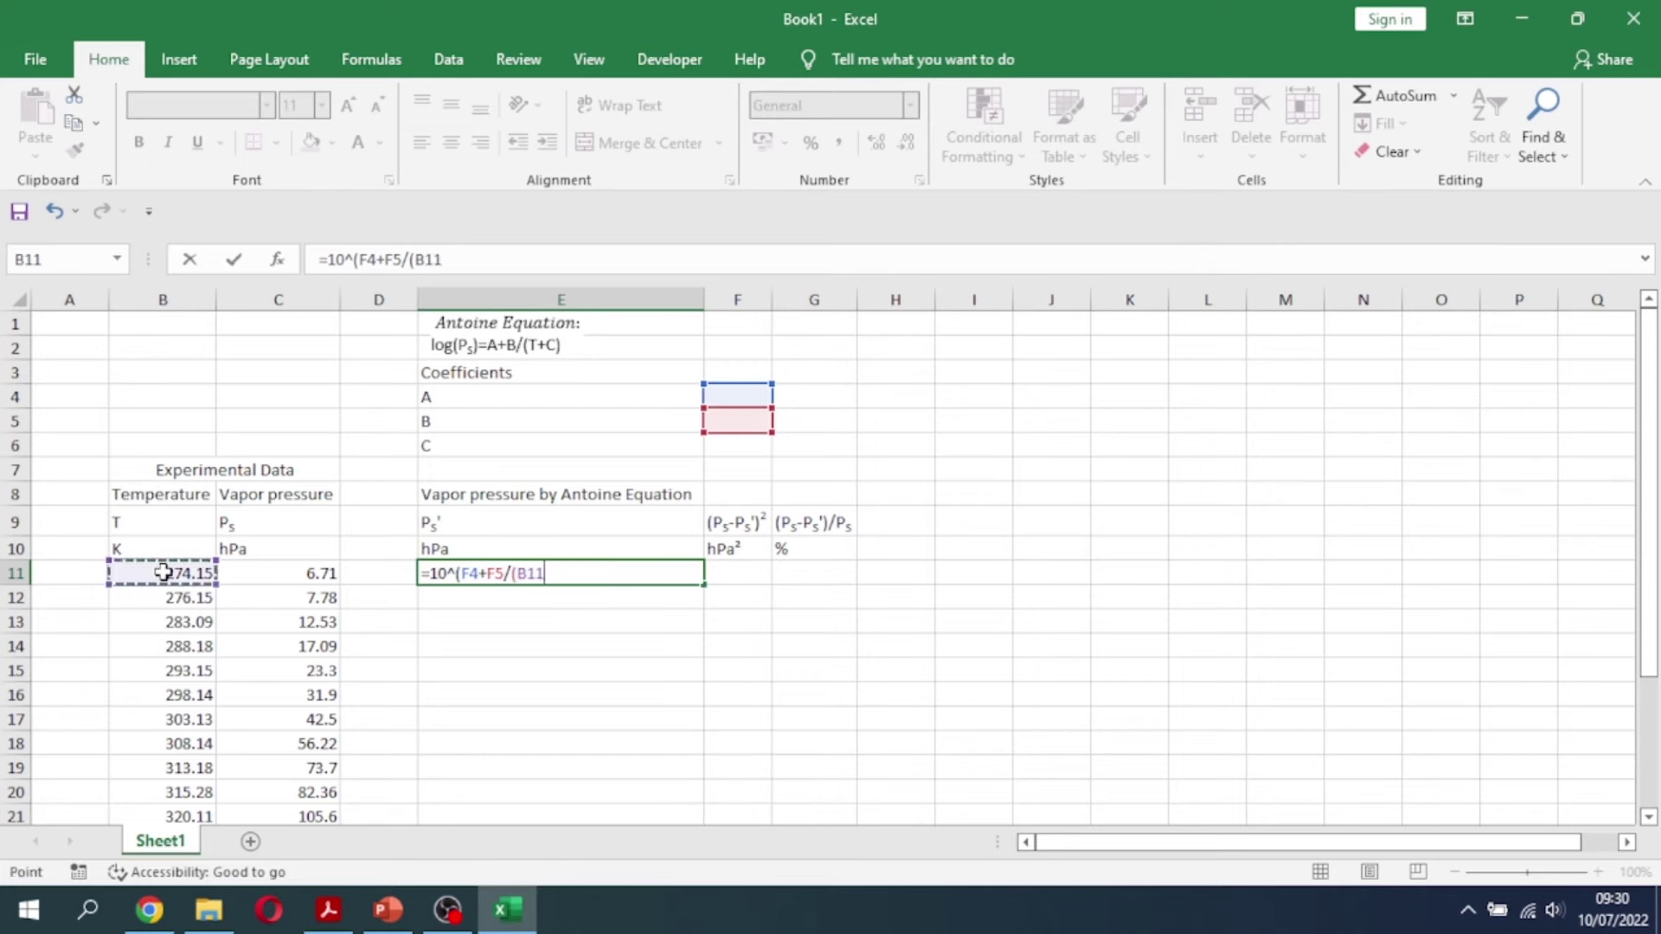
text(+)
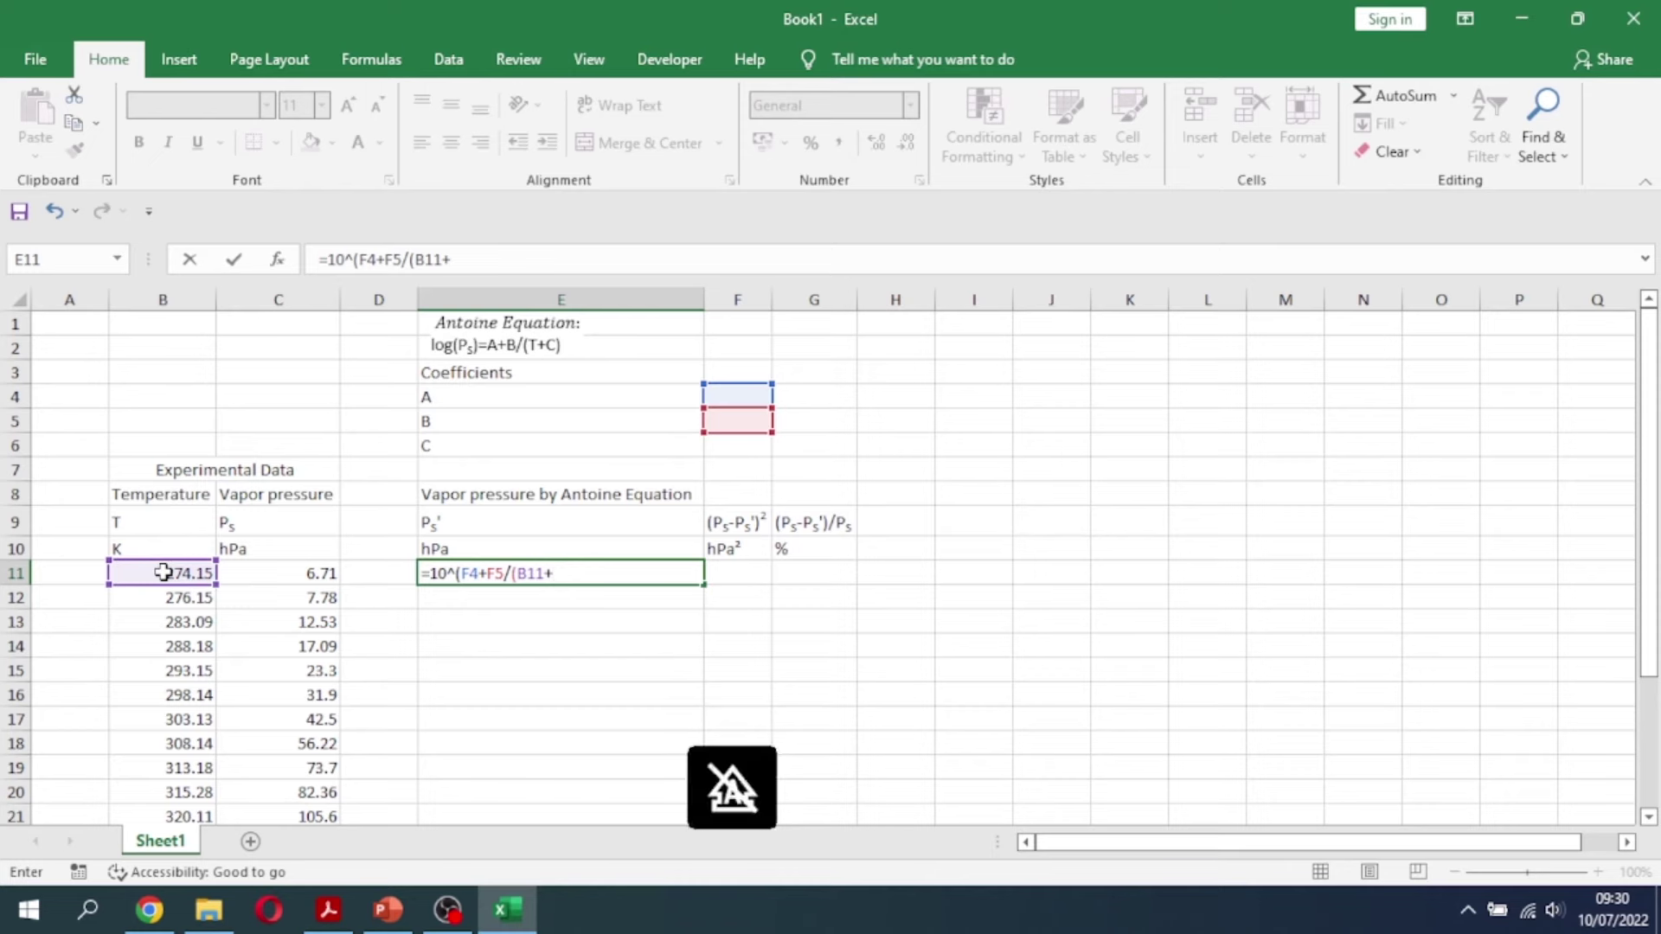
click(739, 449)
text())
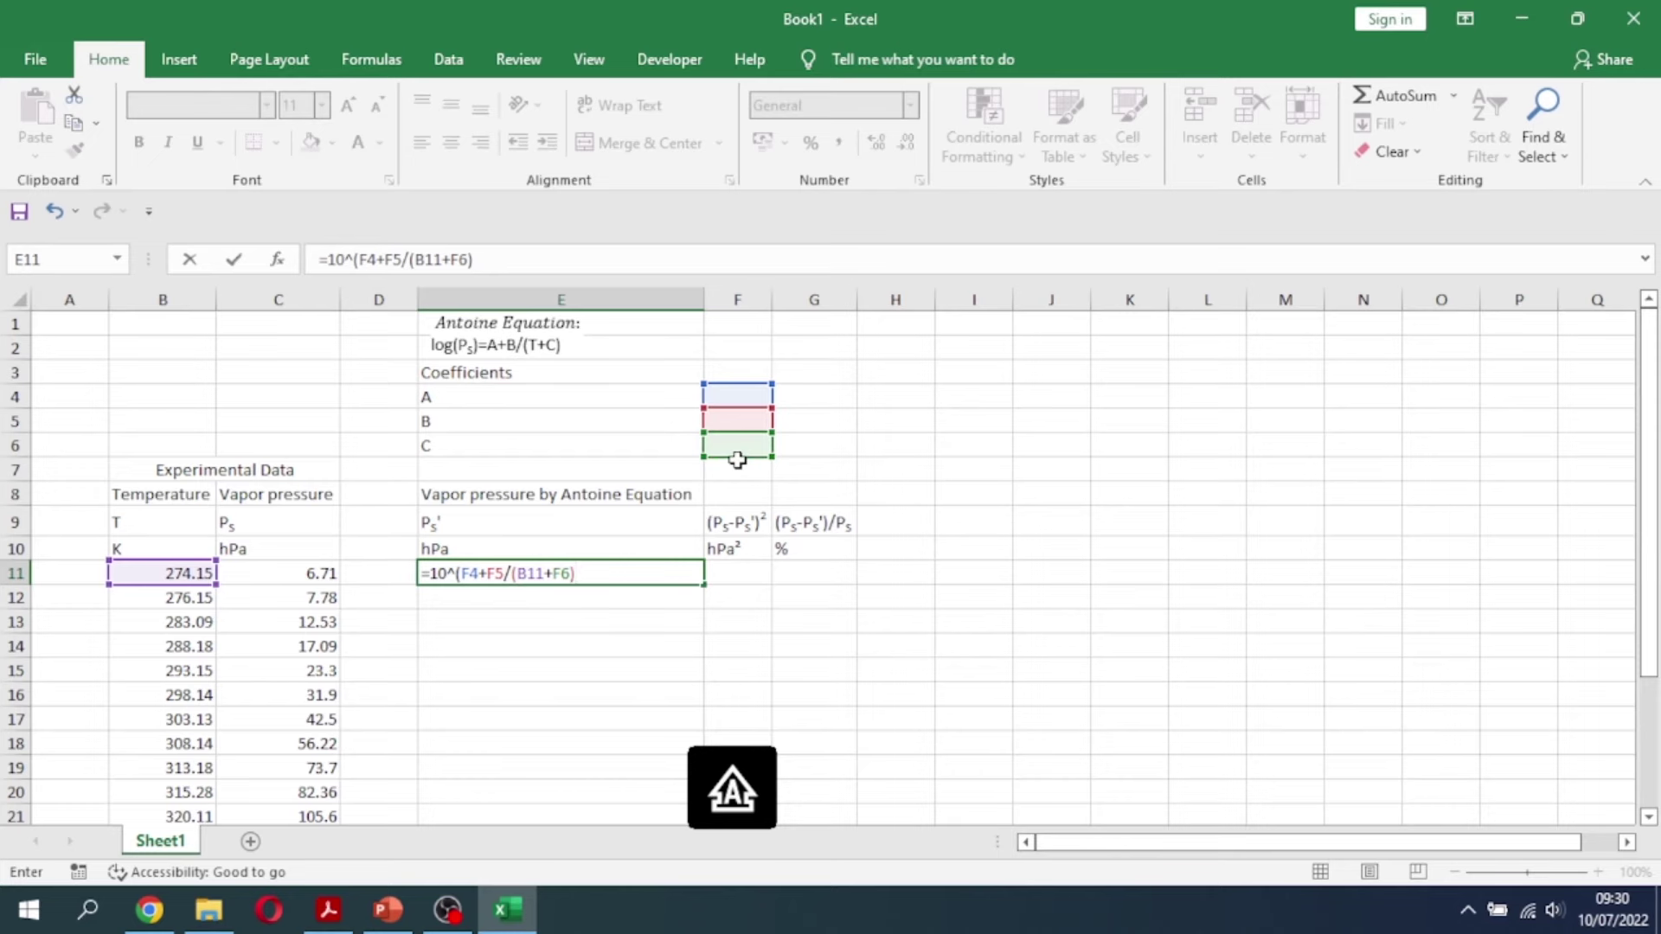
key(Return)
scroll(722, 517, down, 2)
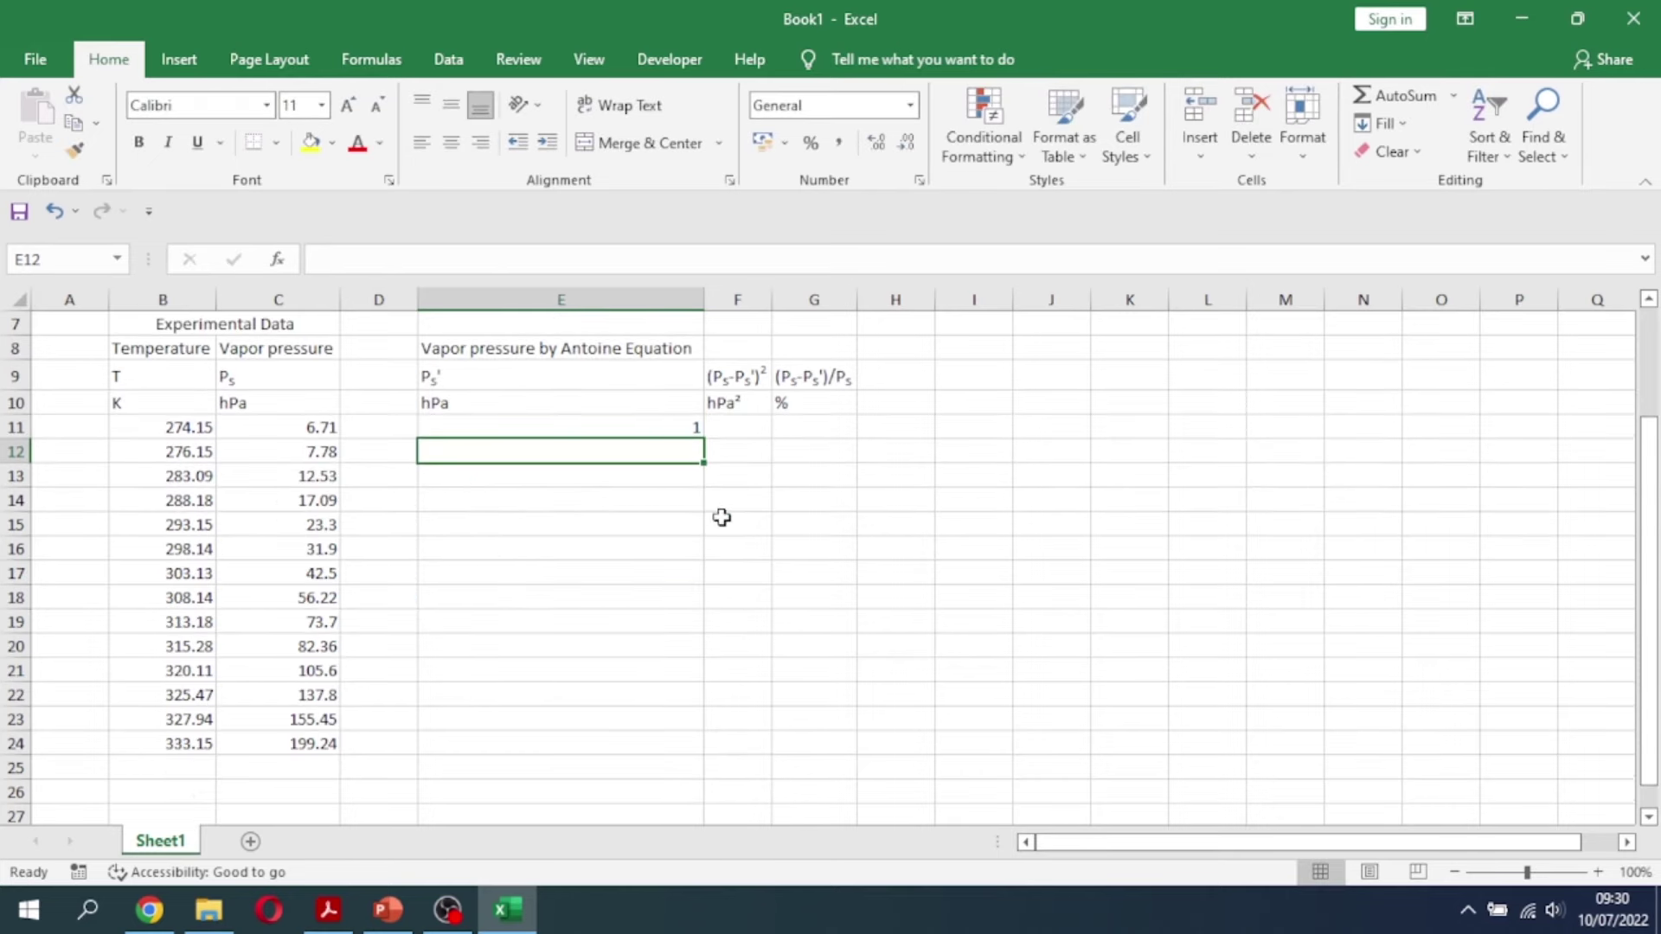
Change E11 to =10^($F$4+$F$5/(B11+$F$6)) with absolute coefficient references
click(665, 425)
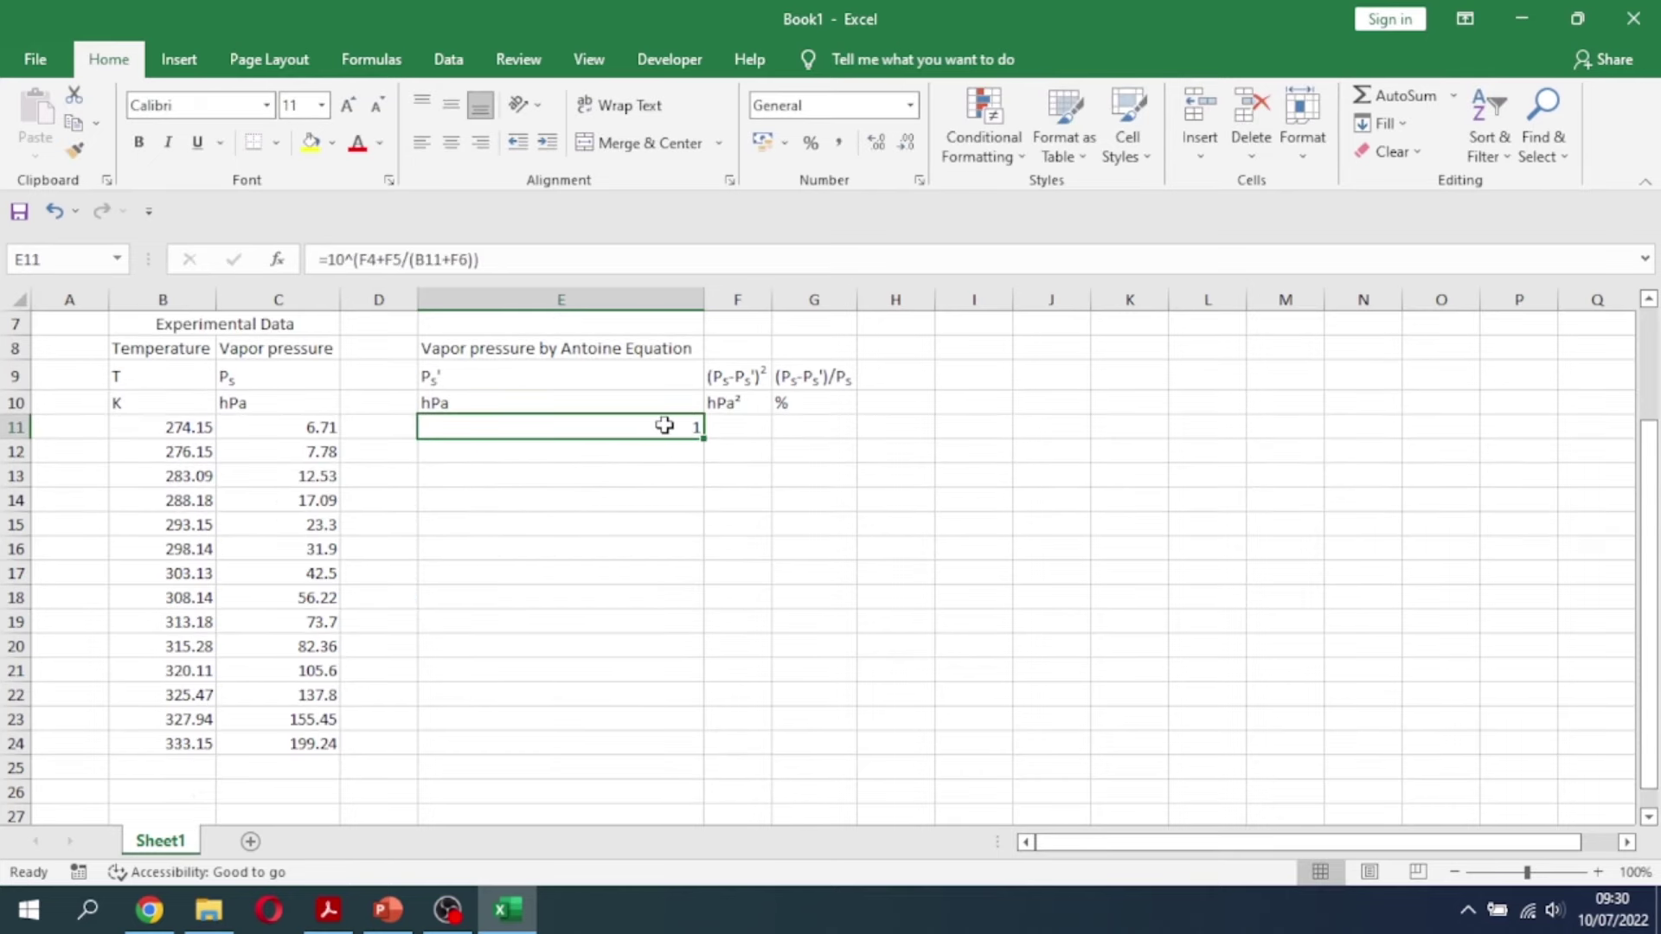
click(367, 260)
scroll(669, 667, up, 1)
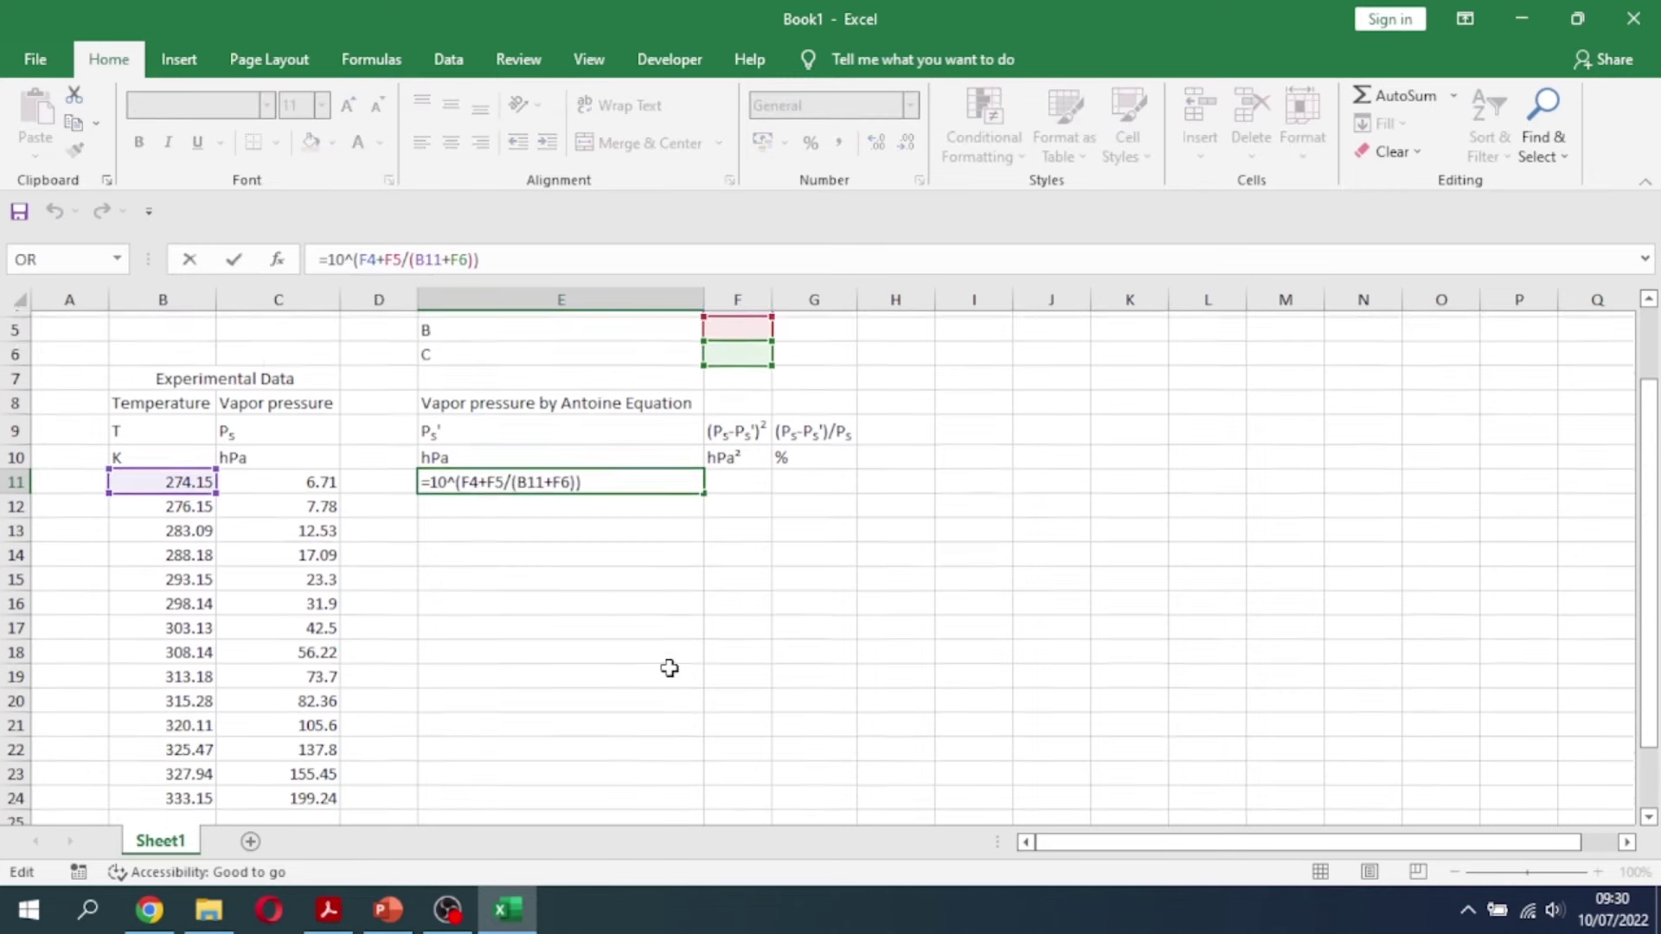
scroll(670, 668, up, 2)
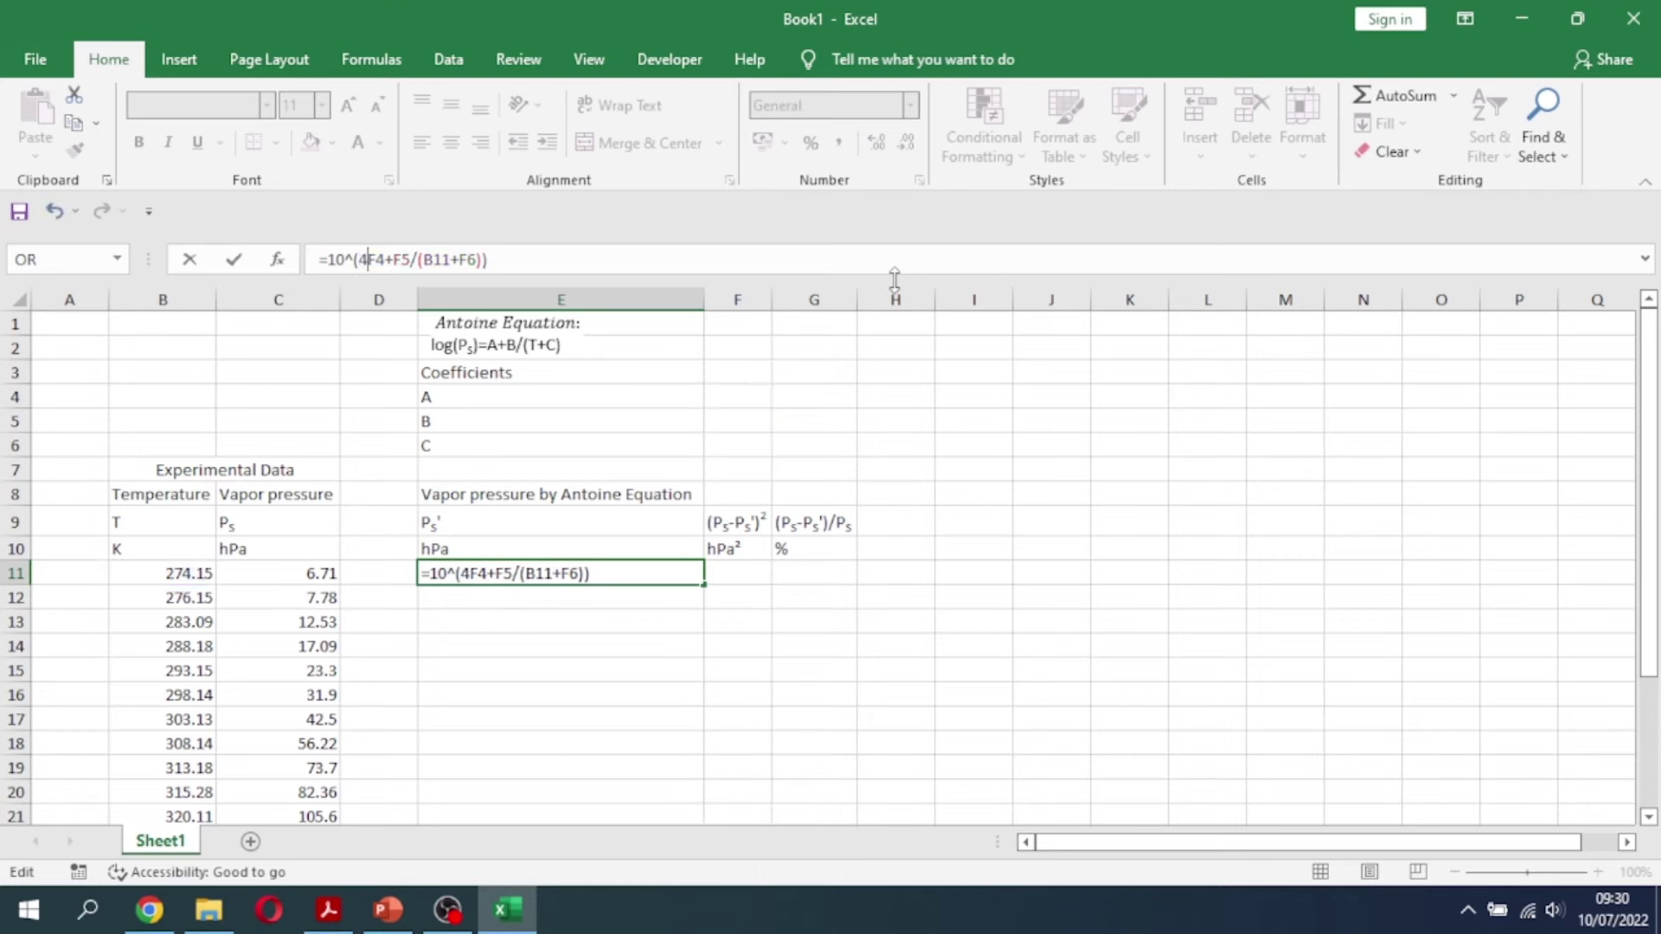
key(Caps_Lock)
text($F)
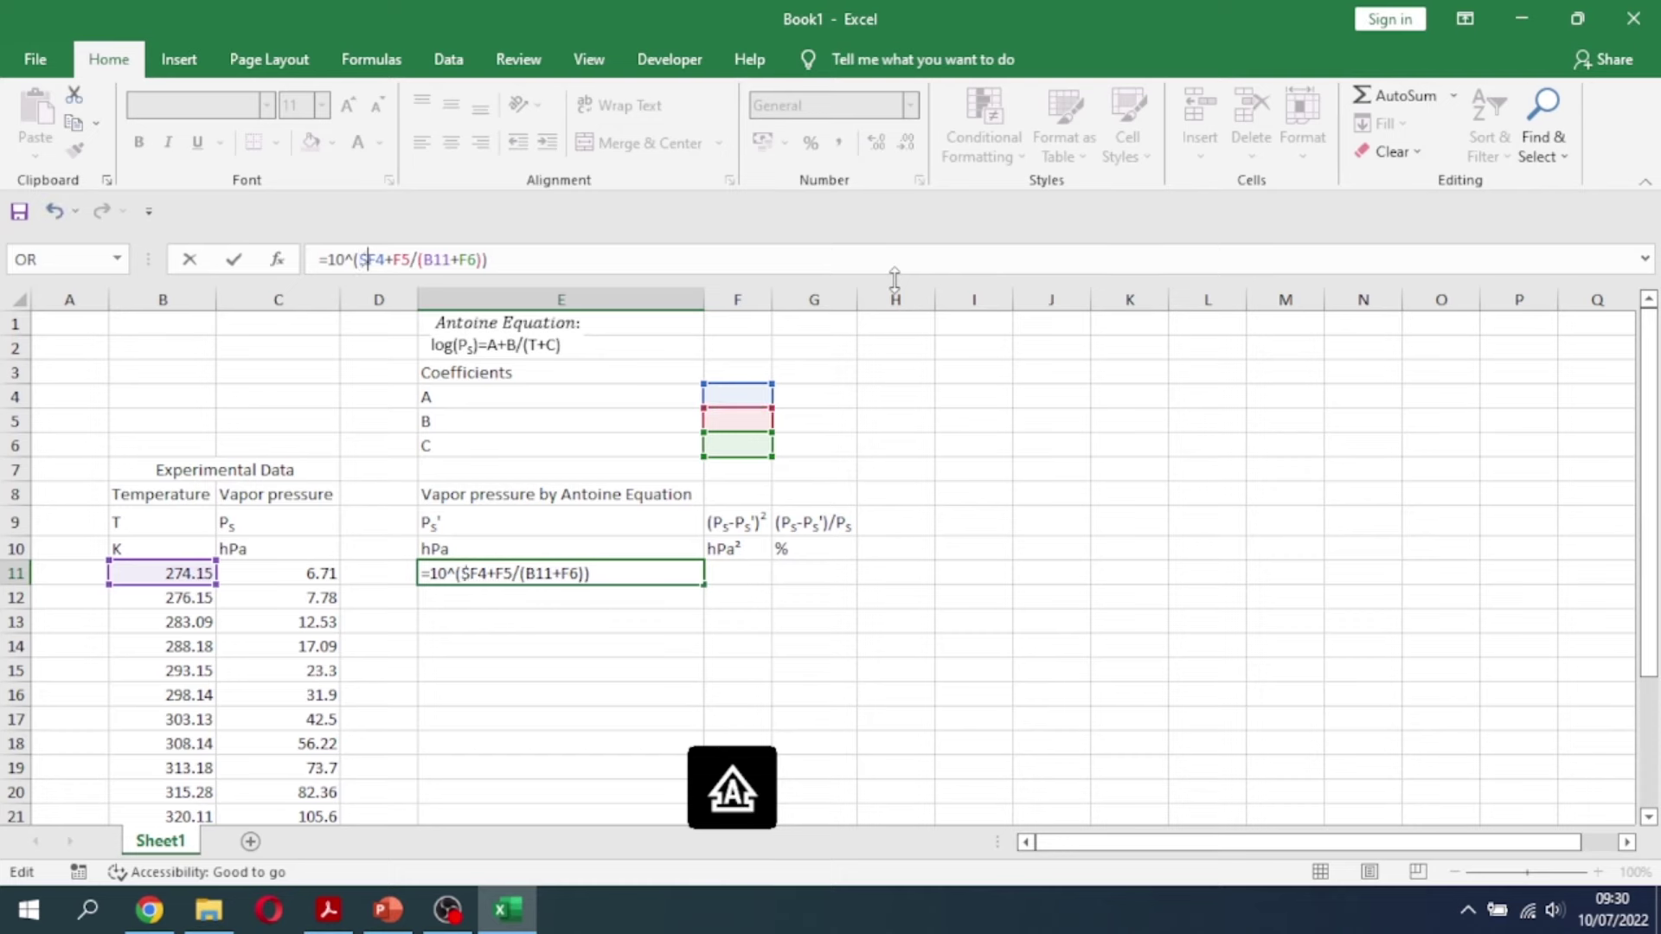
text($)
key(Right)
key(Right)
text($)
key(Right)
text($)
key(Right)
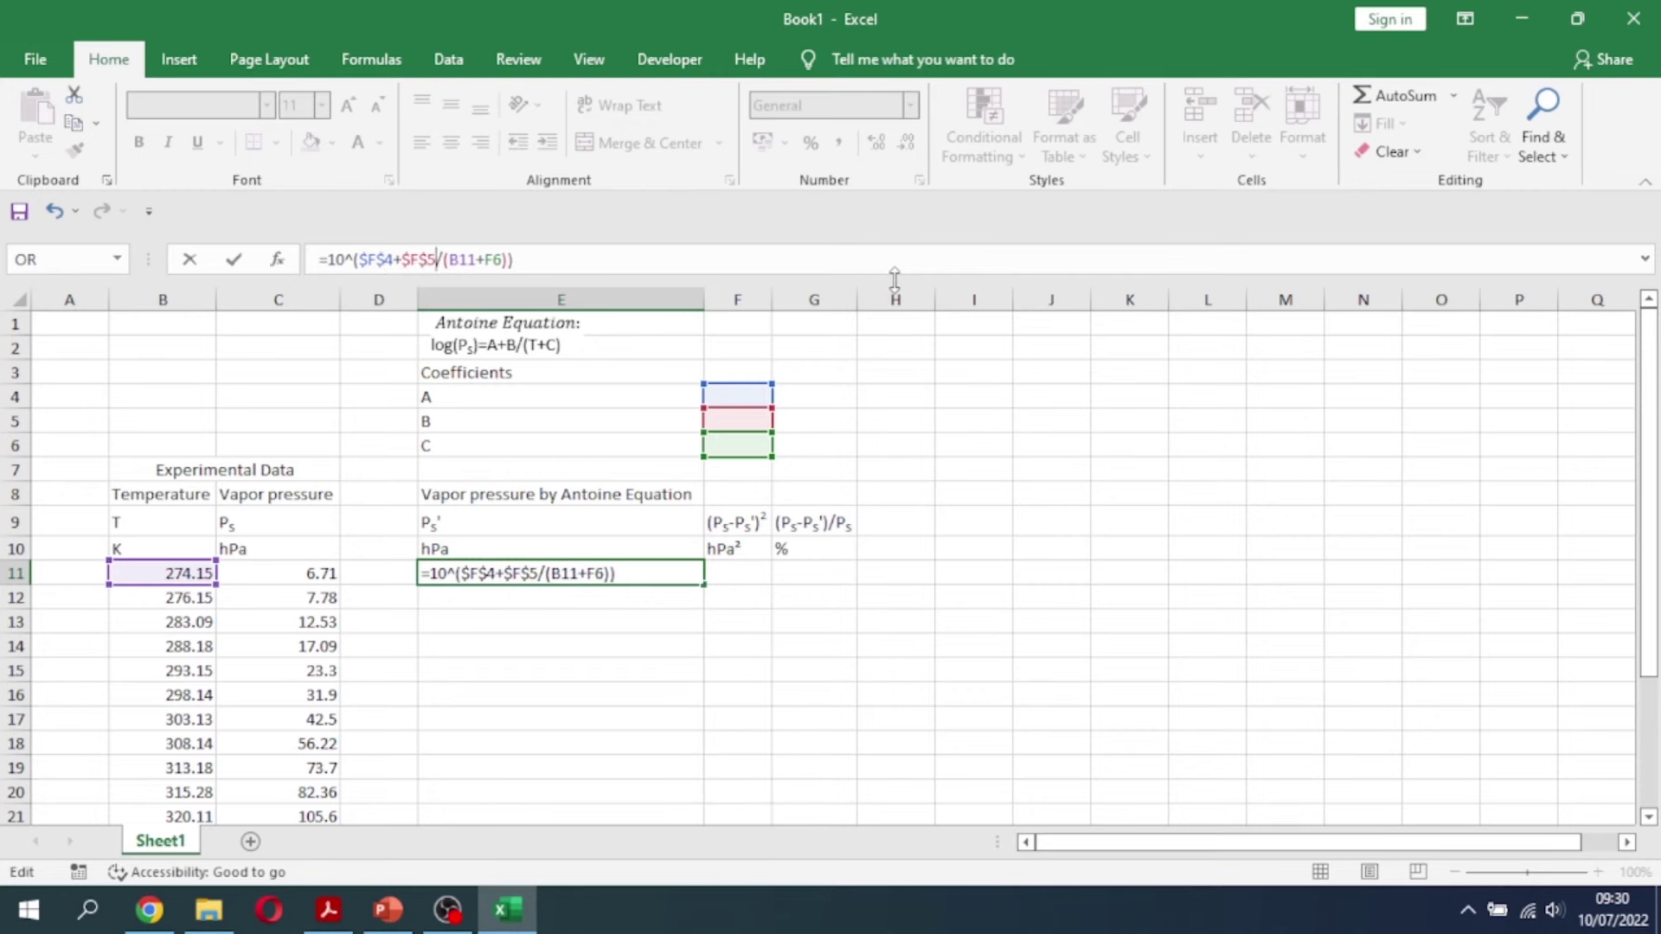
text($F$)
key(Right)
text($)
key(Return)
Fill the E11 formula down through E24
scroll(903, 757, down, 2)
click(674, 427)
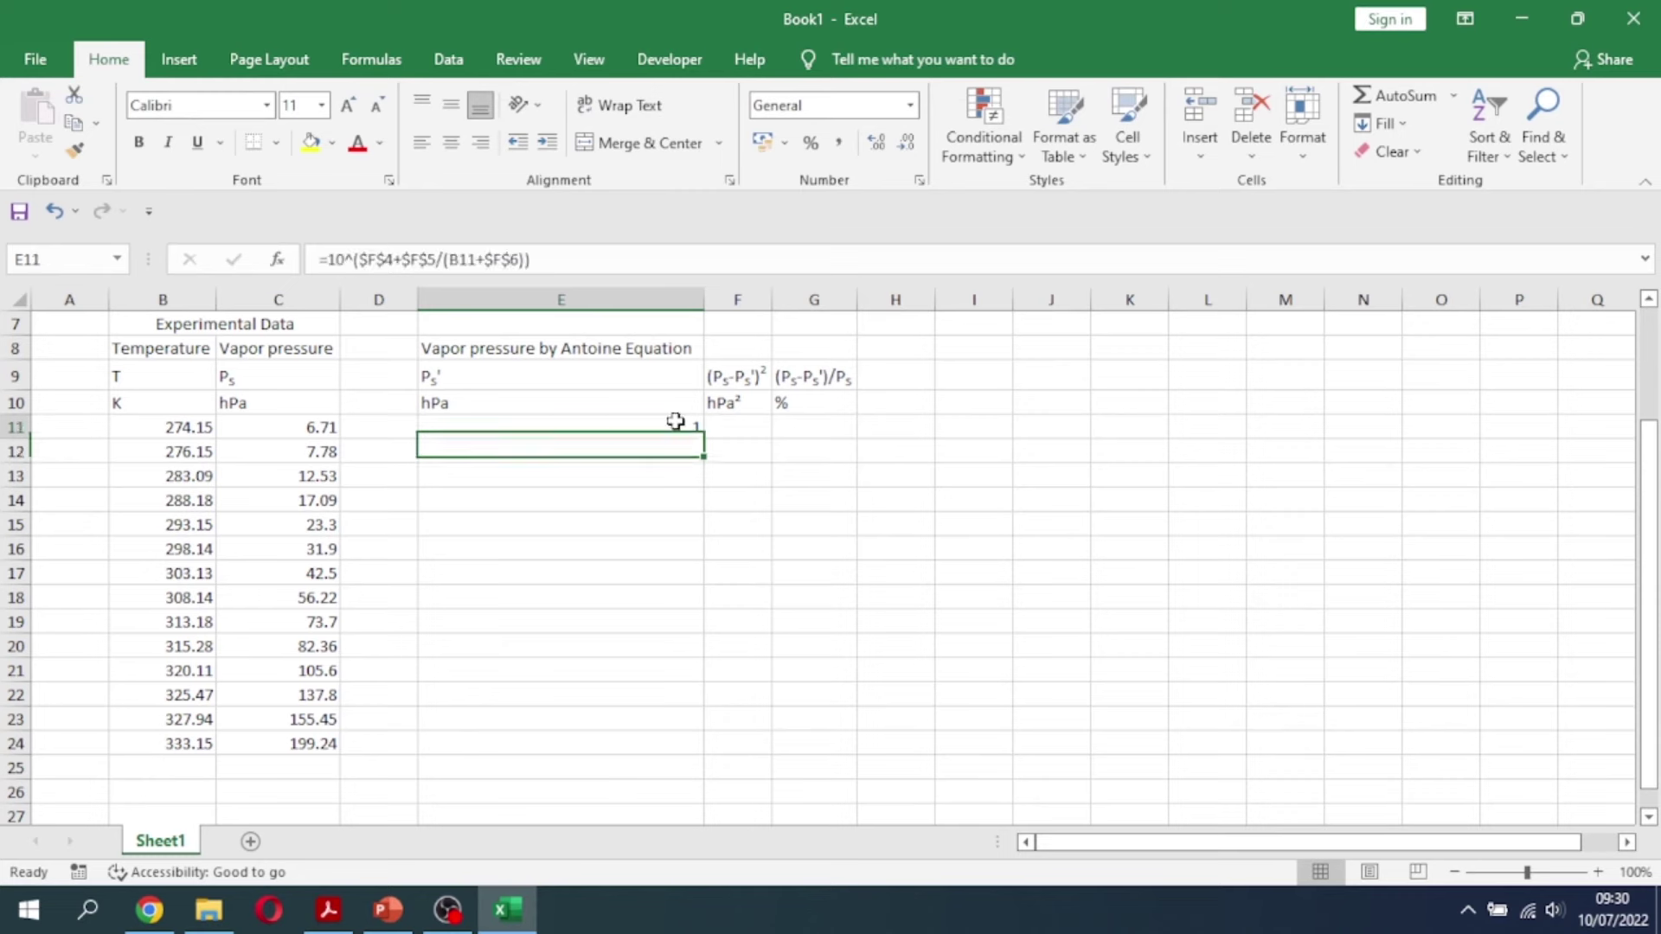
drag(703, 438, 649, 760)
click(765, 423)
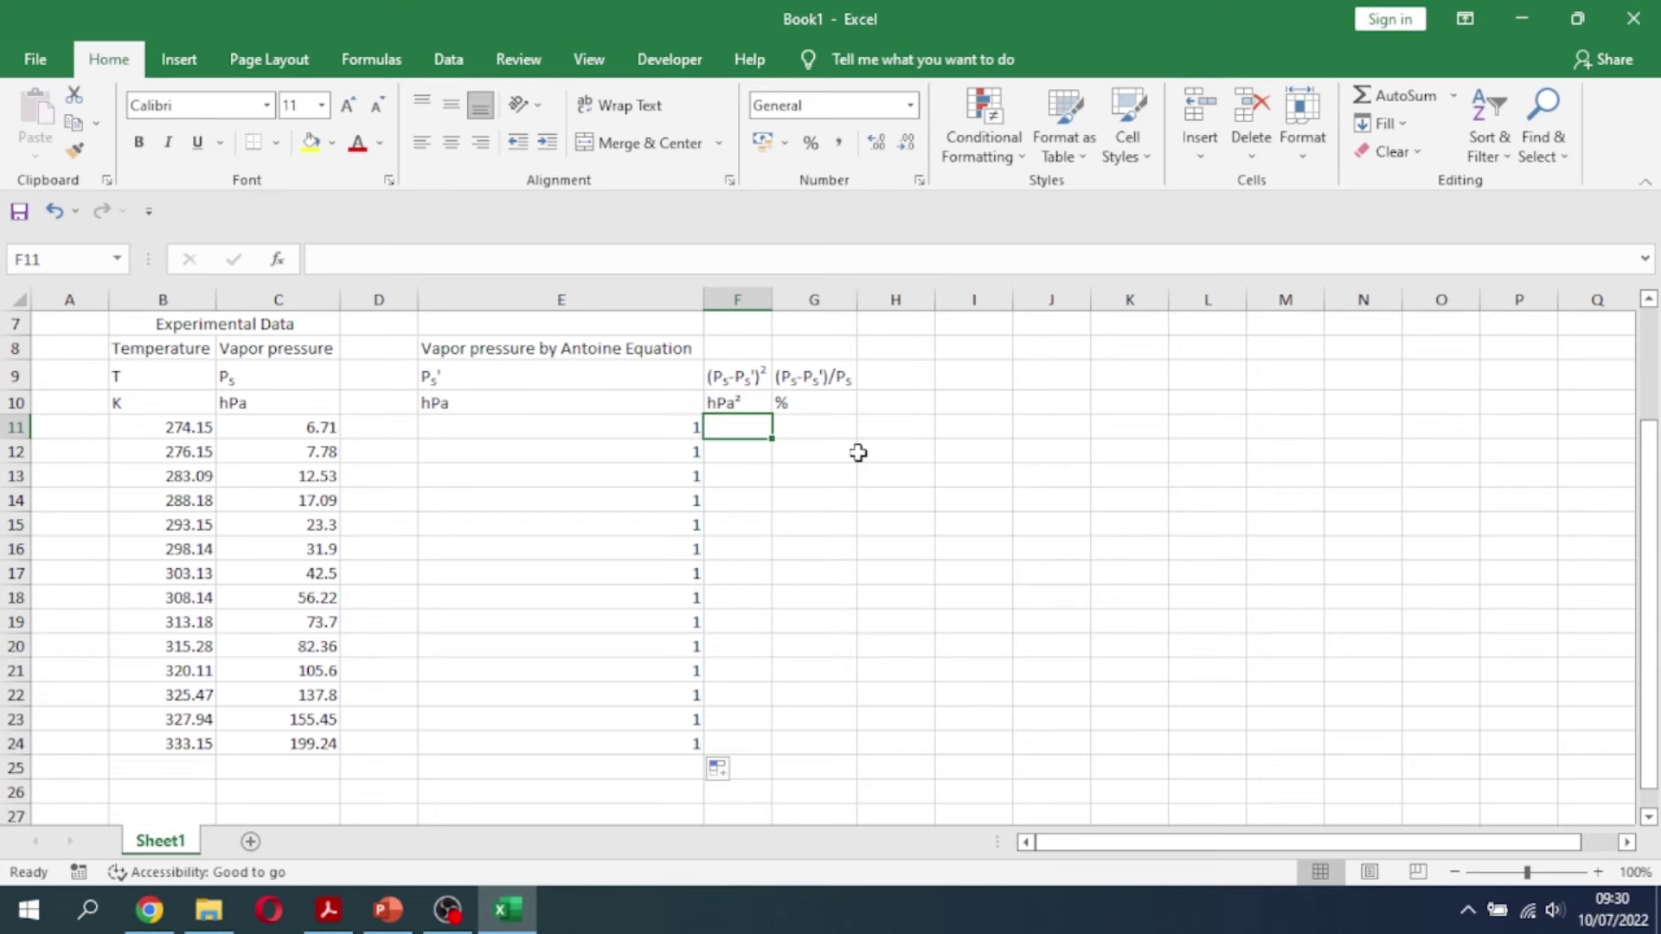
Enter =(E11-C11)^2 in F11 and fill it down to F24
key(Caps_Lock)
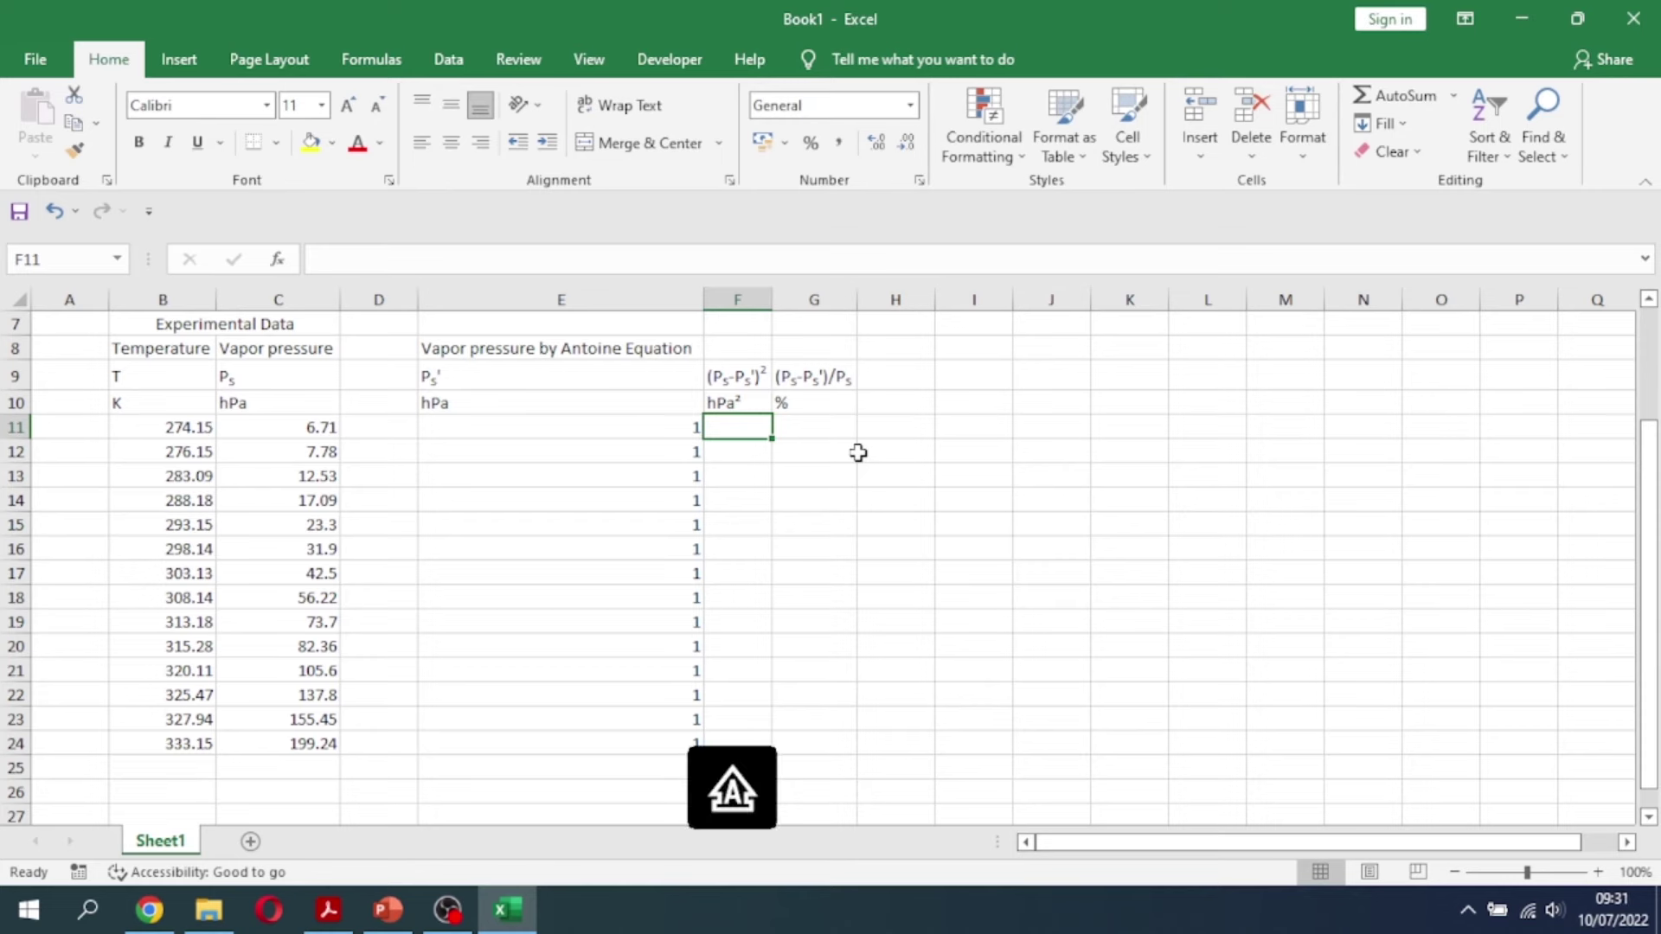
text(=)
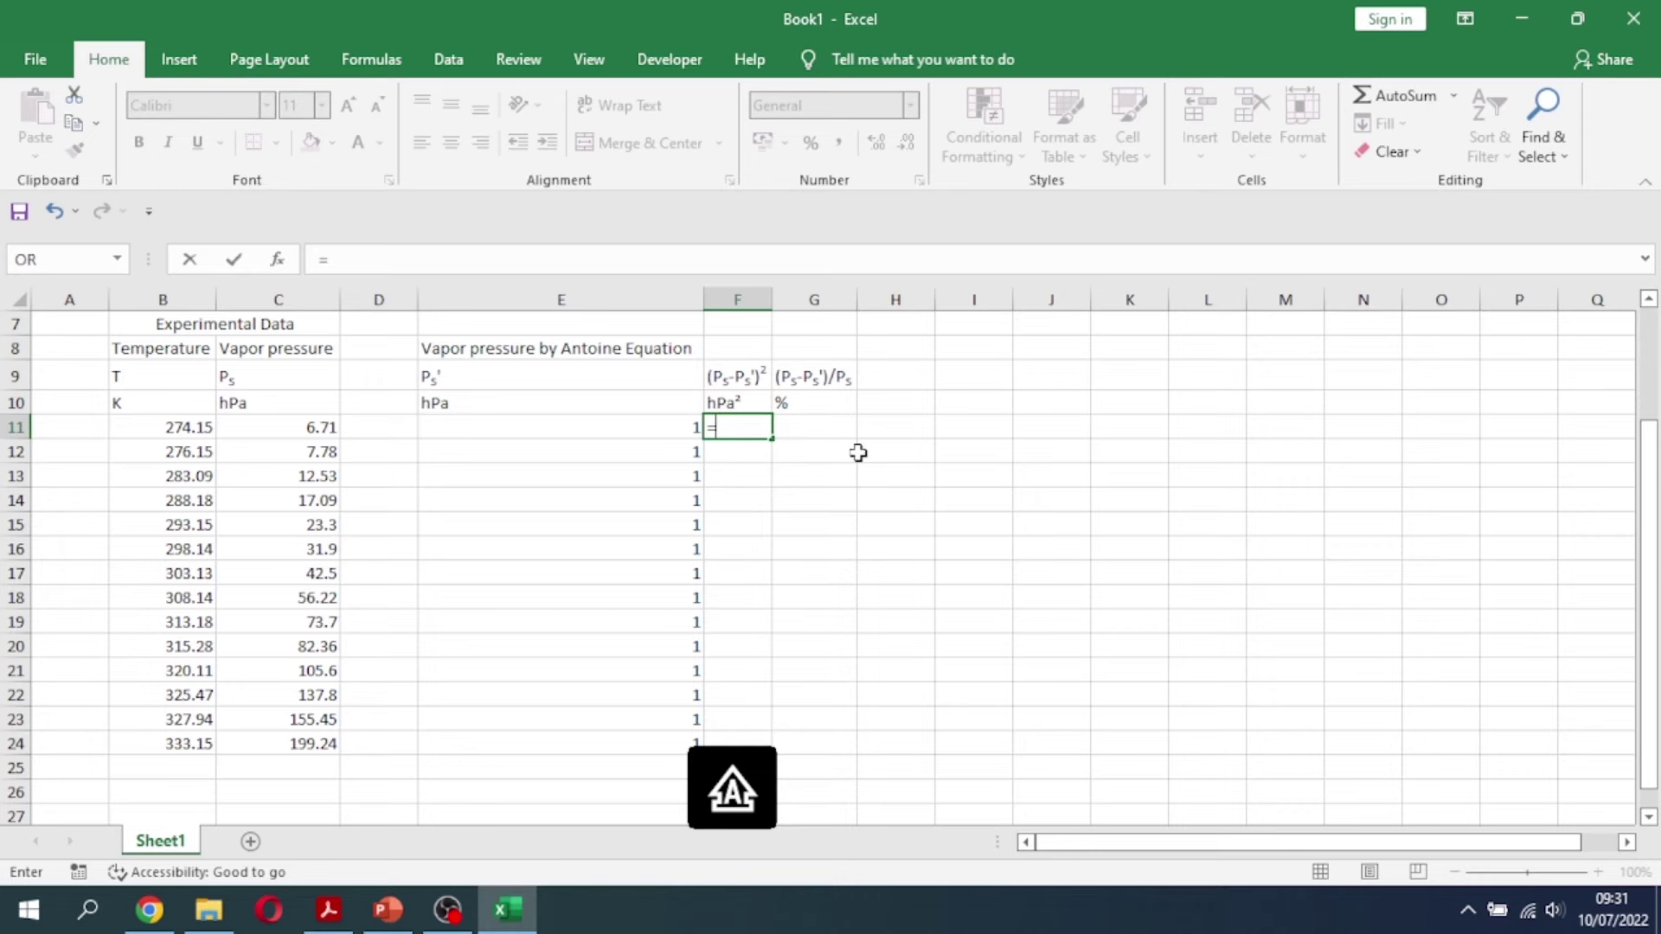
text(()
click(679, 428)
text(-)
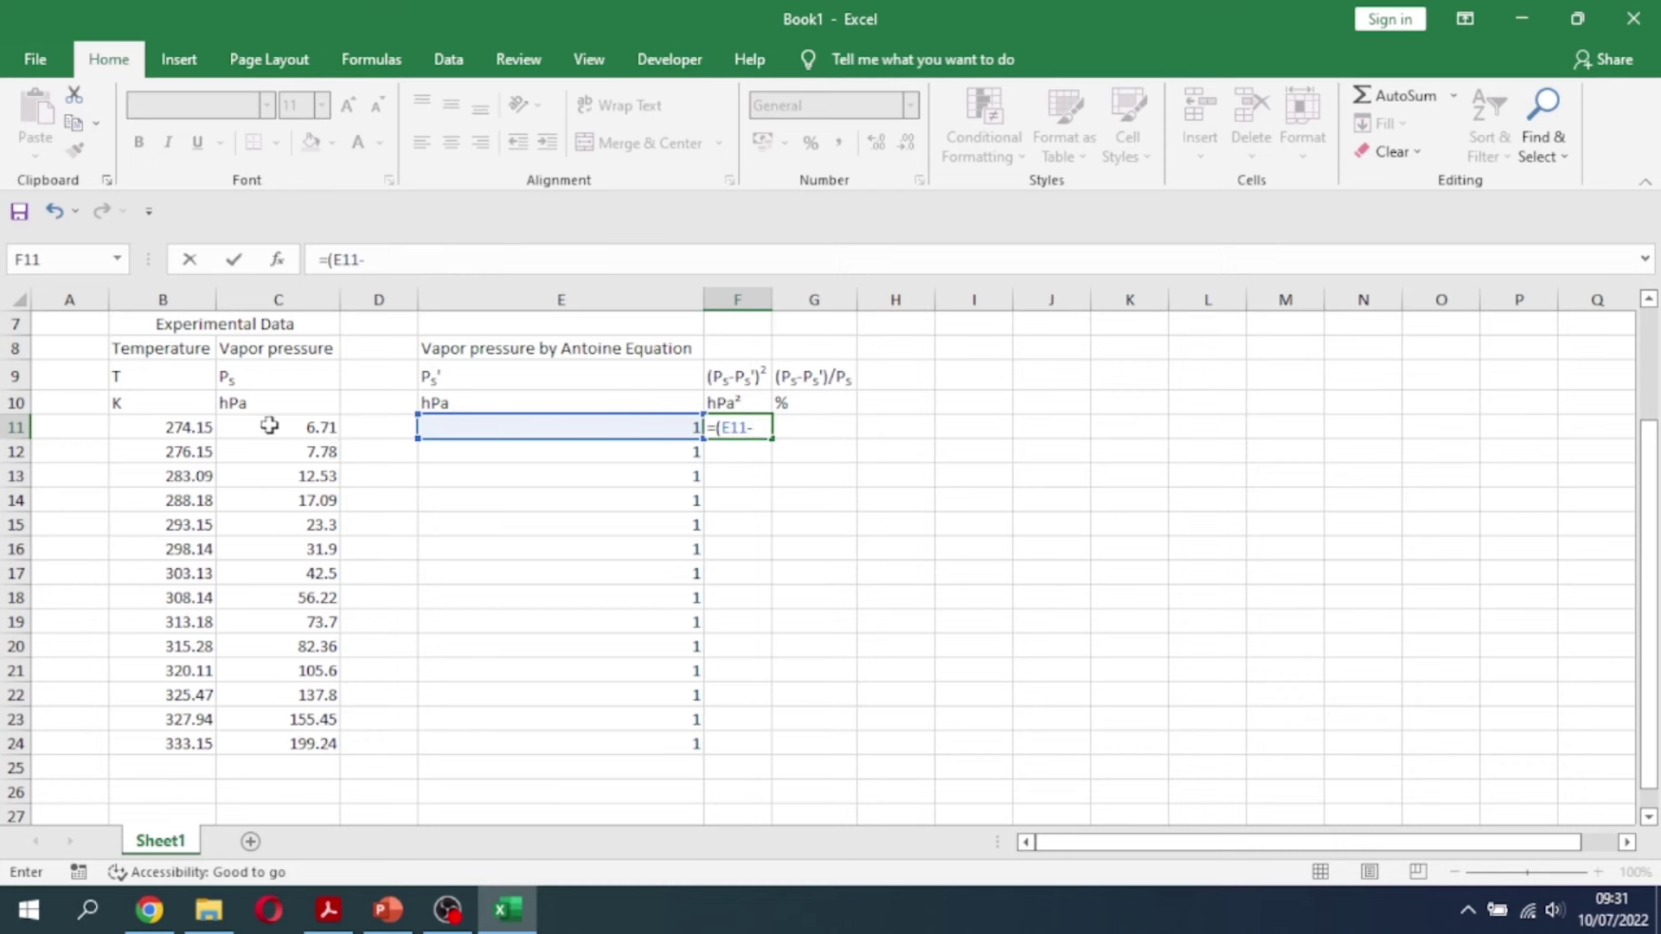
click(270, 426)
text())
text(^^)
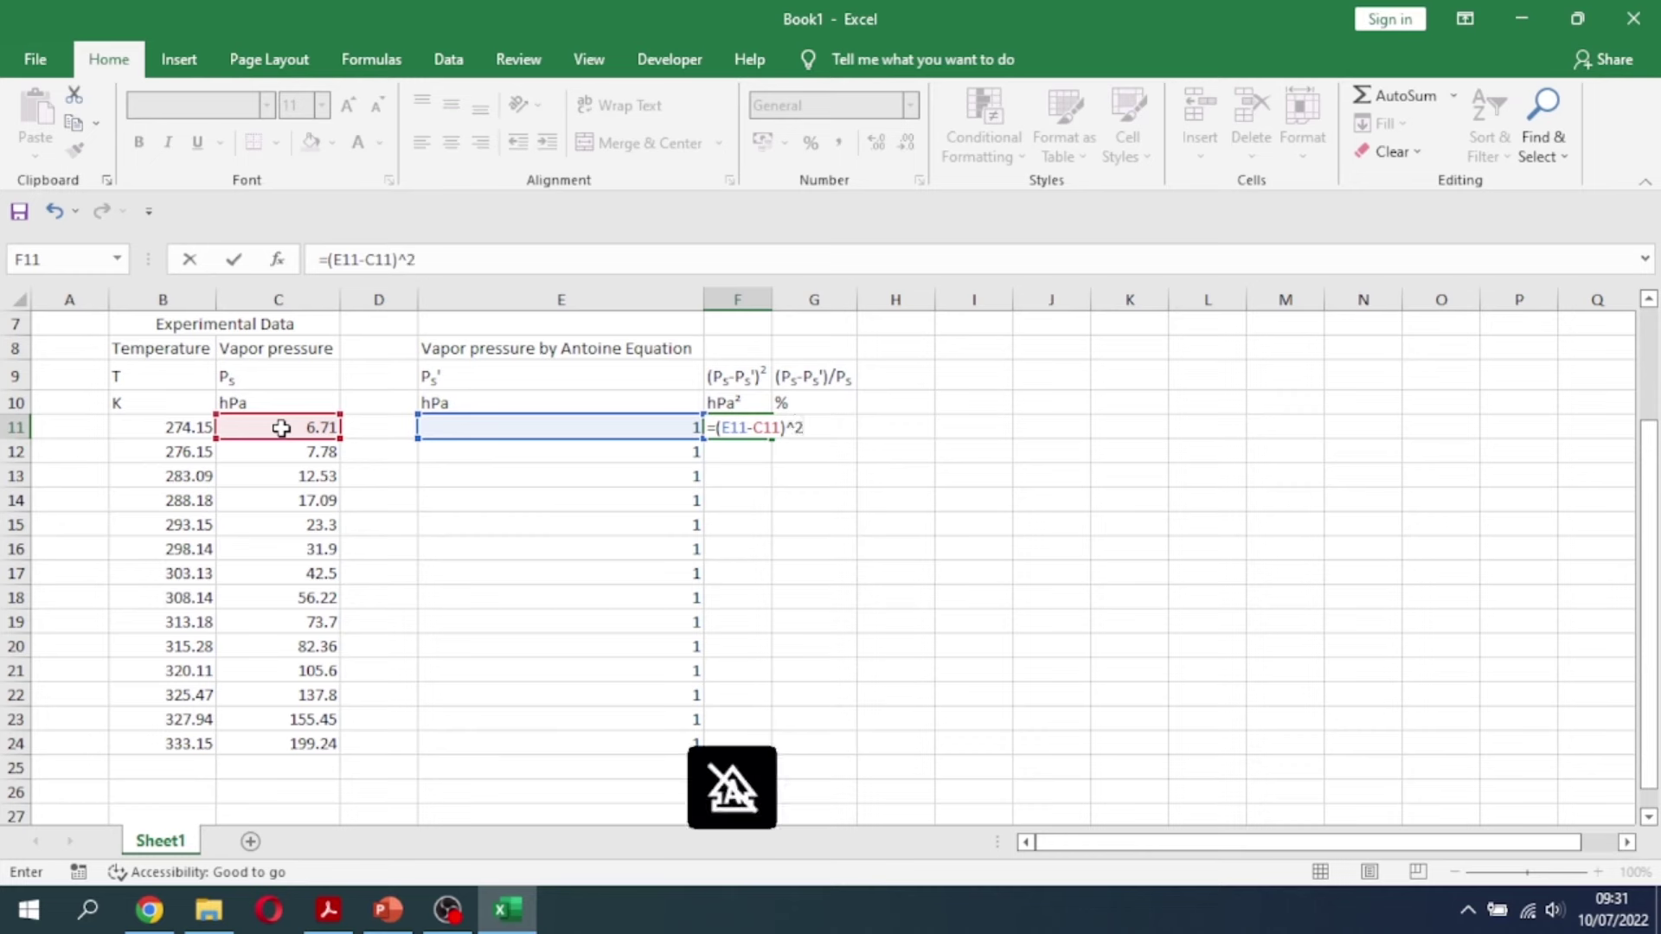
key(Return)
click(737, 426)
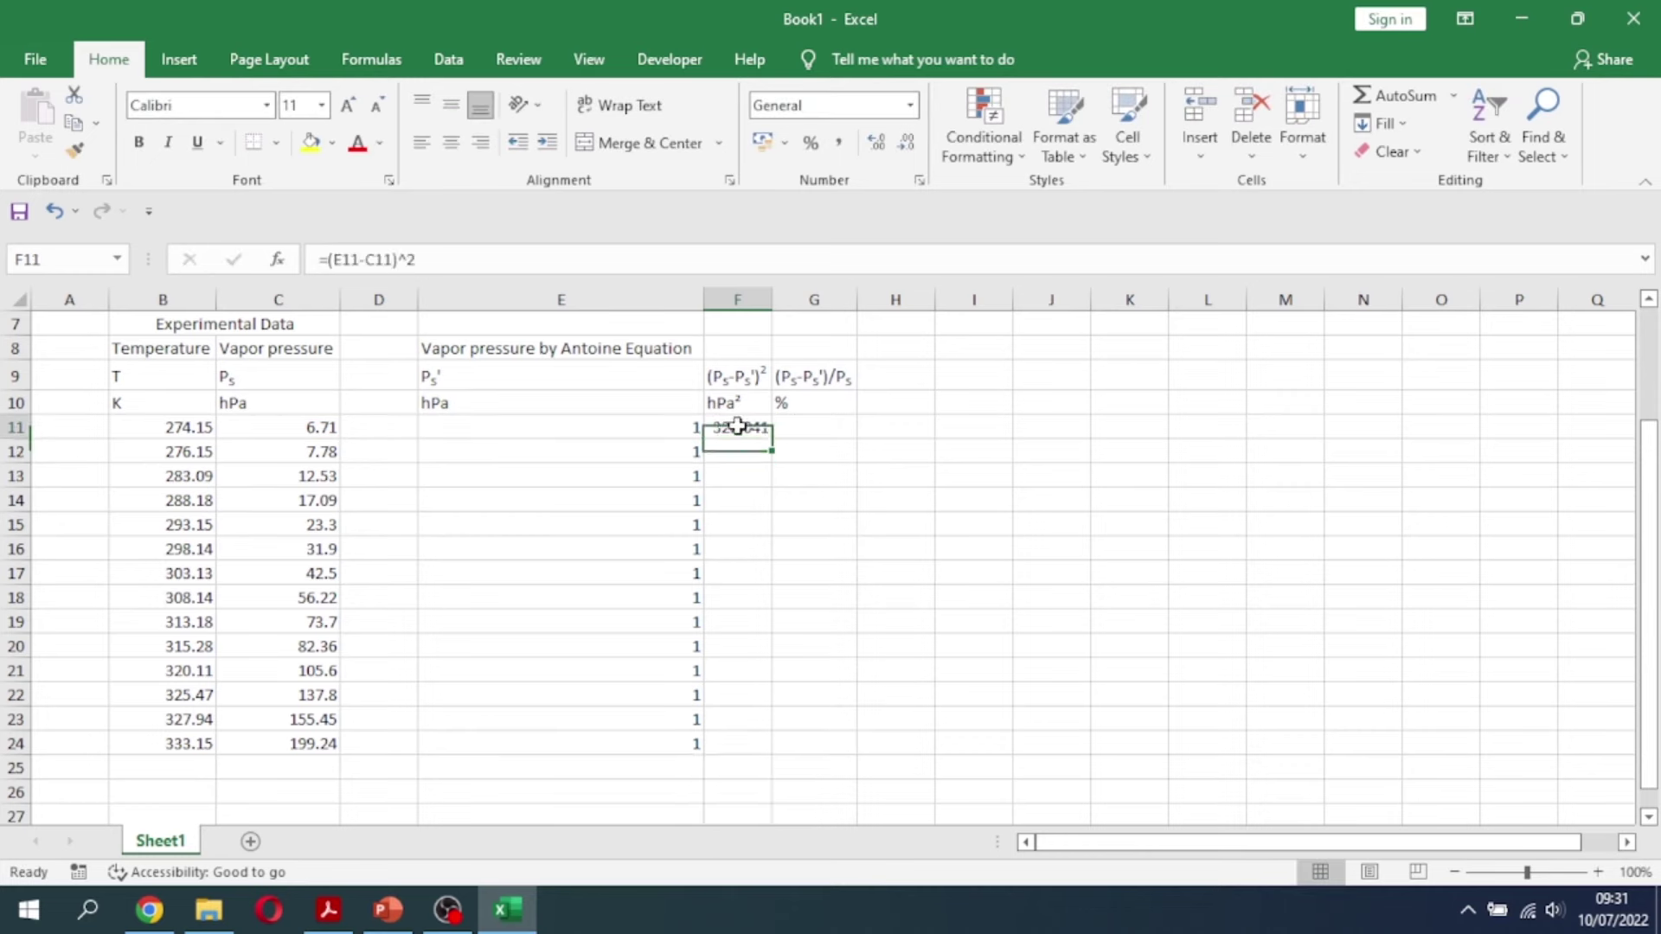
drag(771, 450, 761, 744)
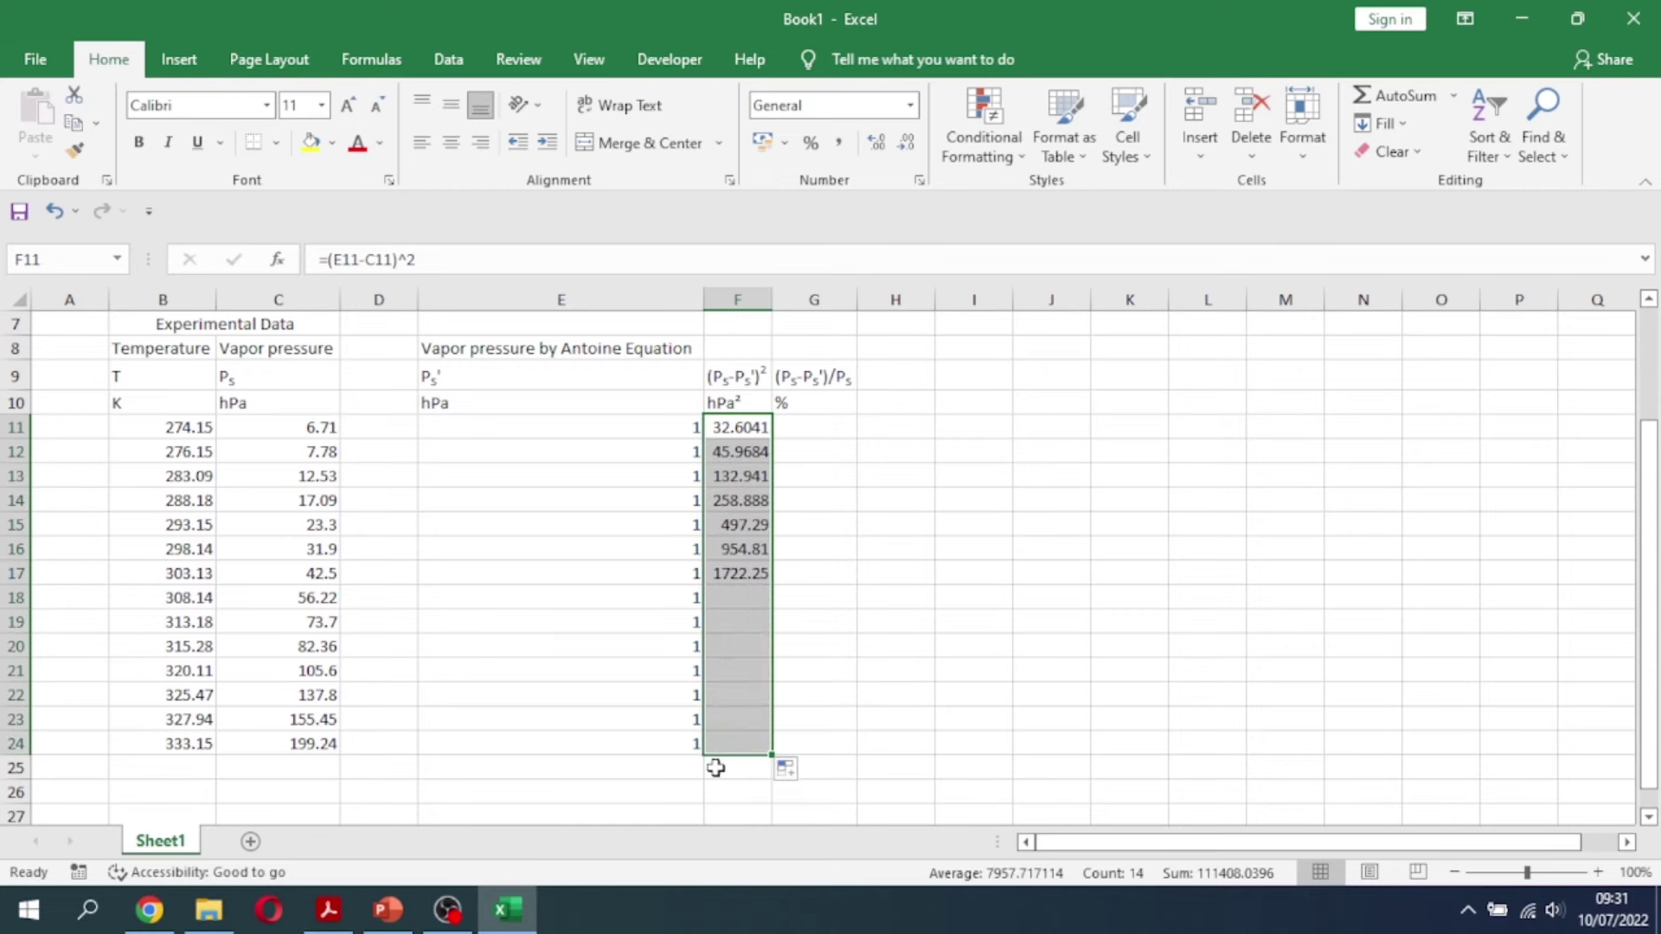
Label E25 'sum' and enter =sum(F11:F24) in F25
click(647, 767)
text(sum)
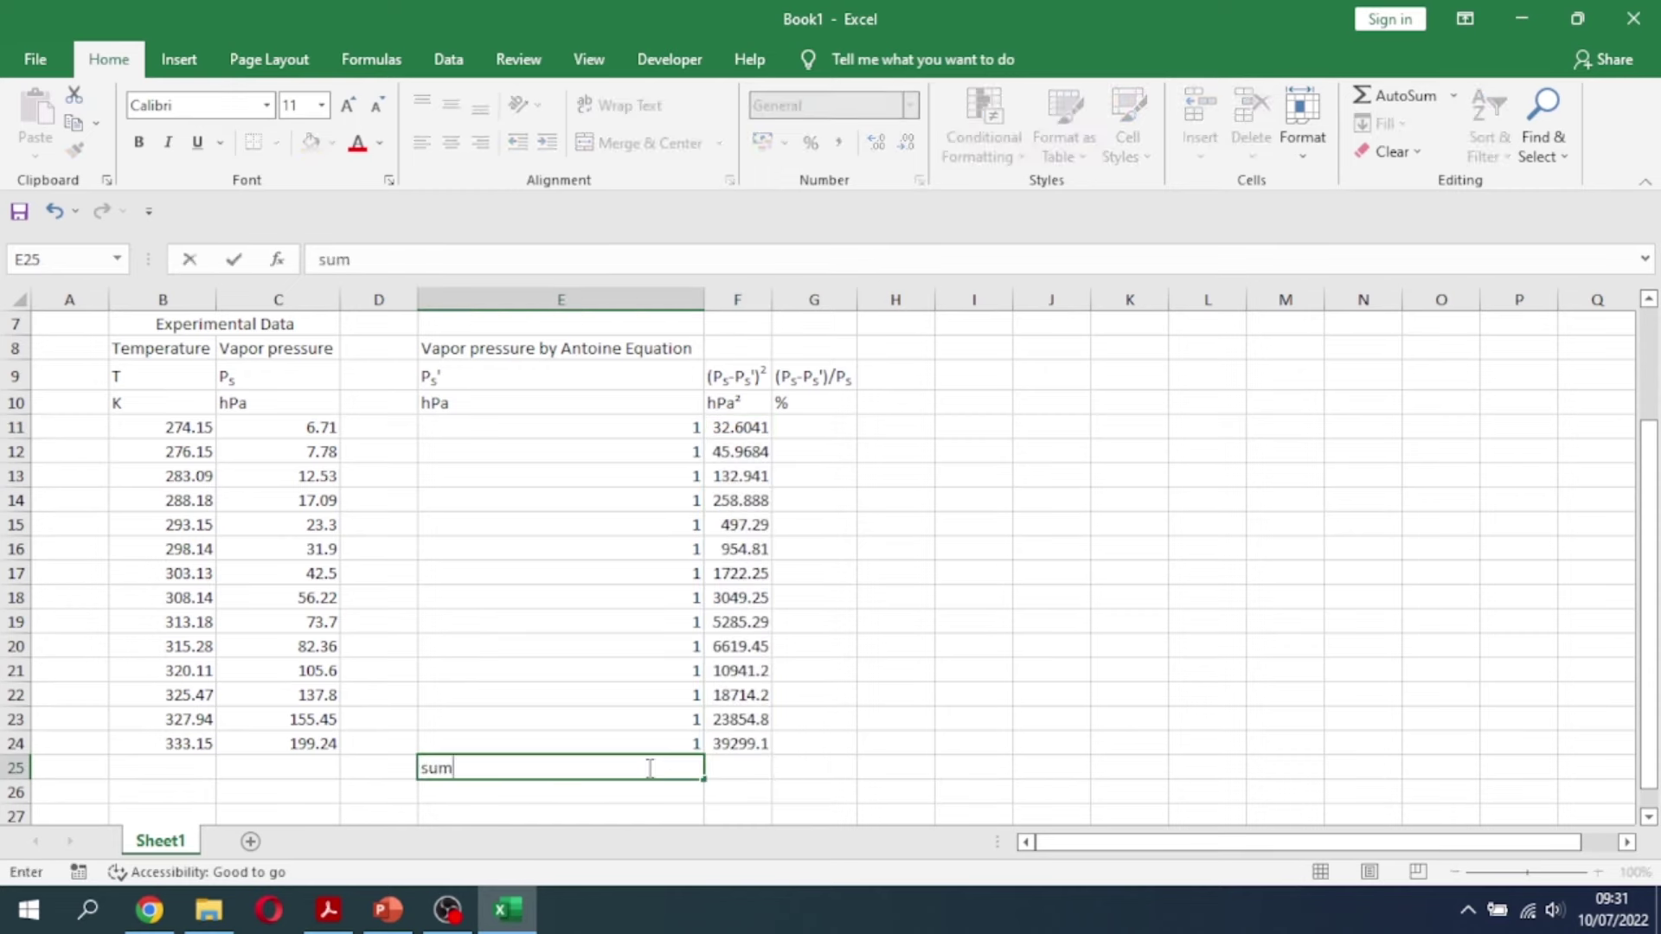
key(Tab)
text(=)
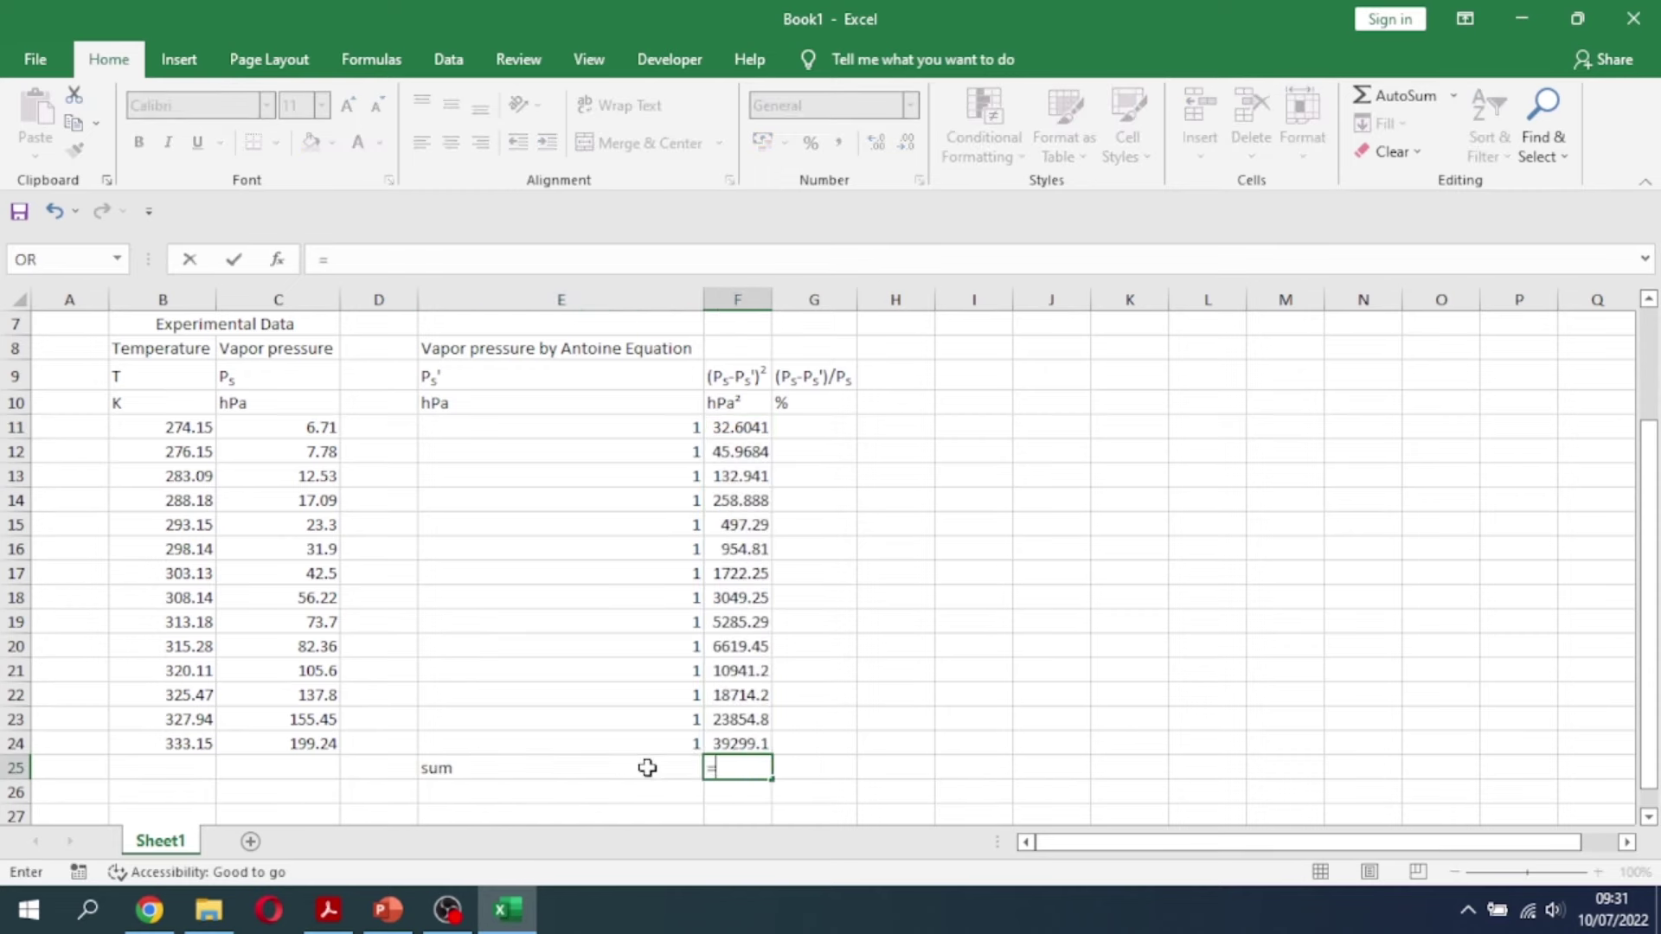
text(sum()
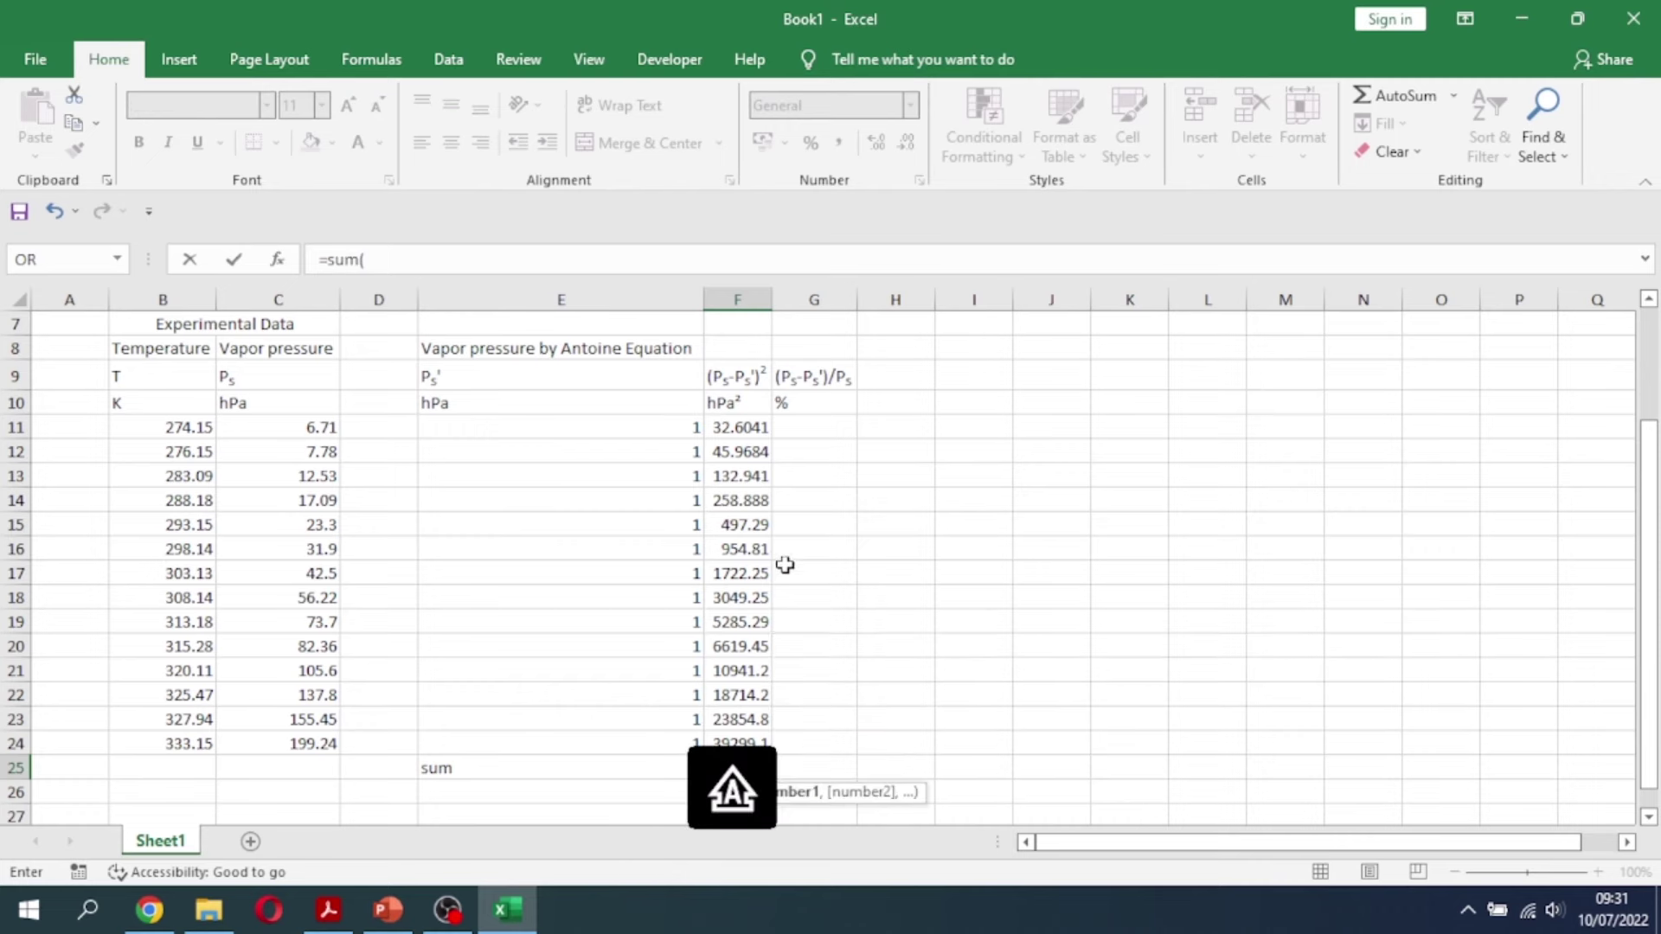
mouse_move(741, 428)
mouse_down()
mouse_move(713, 700)
mouse_move(742, 655)
mouse_up()
text())
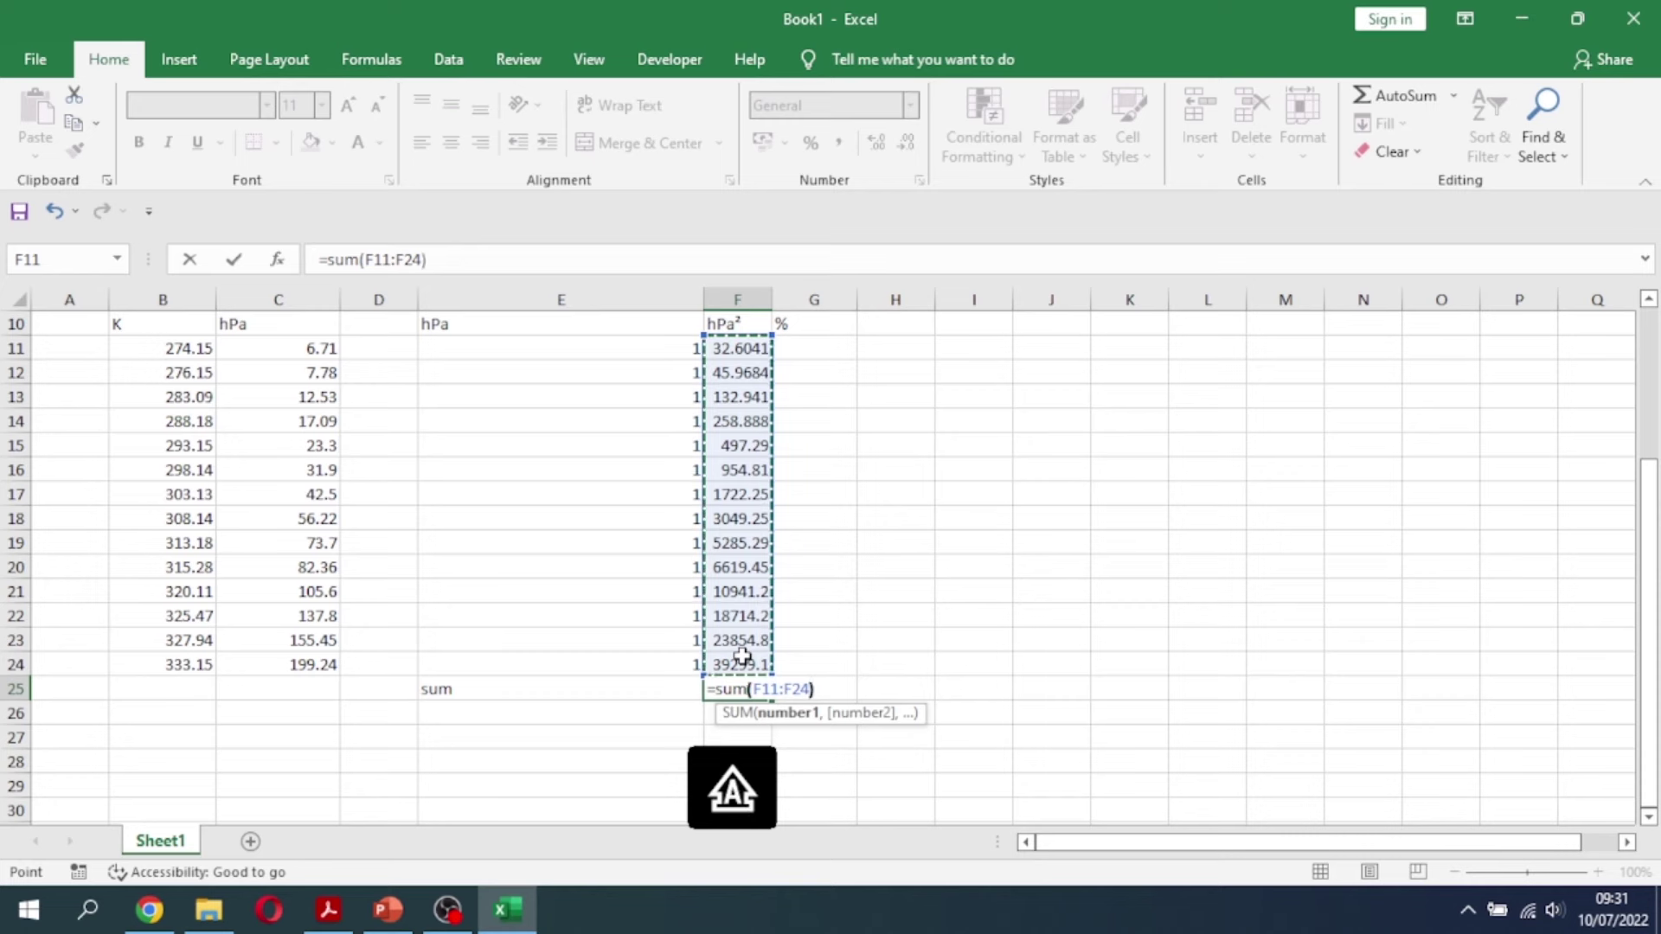
key(Return)
scroll(882, 545, up, 2)
click(844, 521)
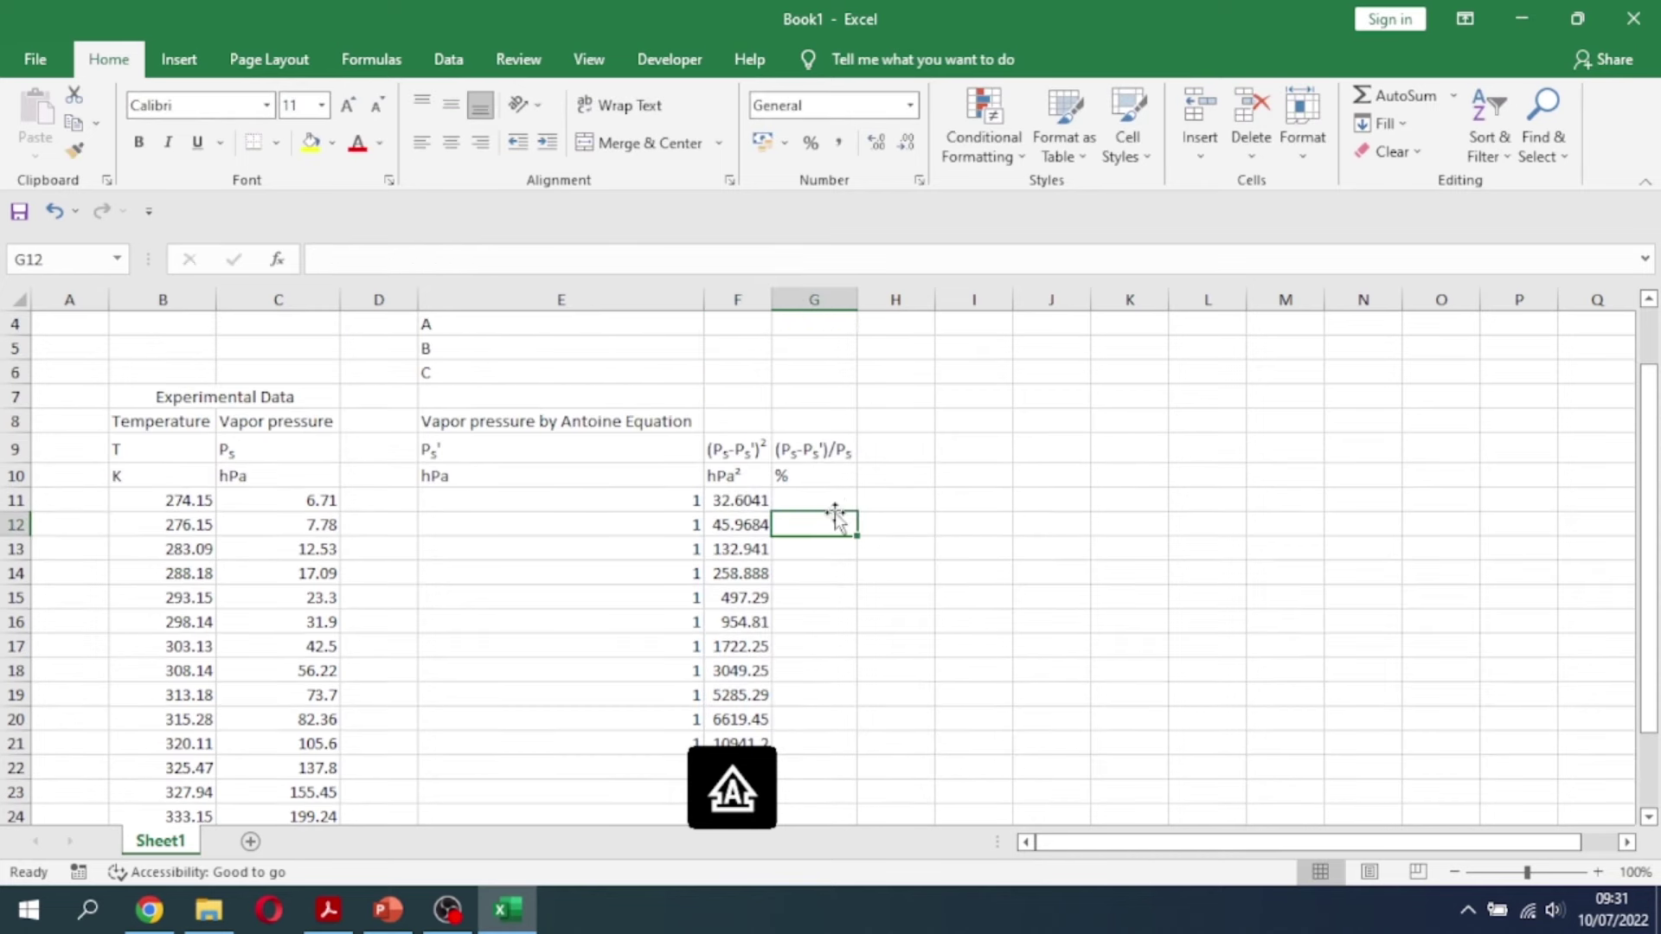
Enter =(C11-E11)/C11 in G11 and fill it down to G24
click(822, 497)
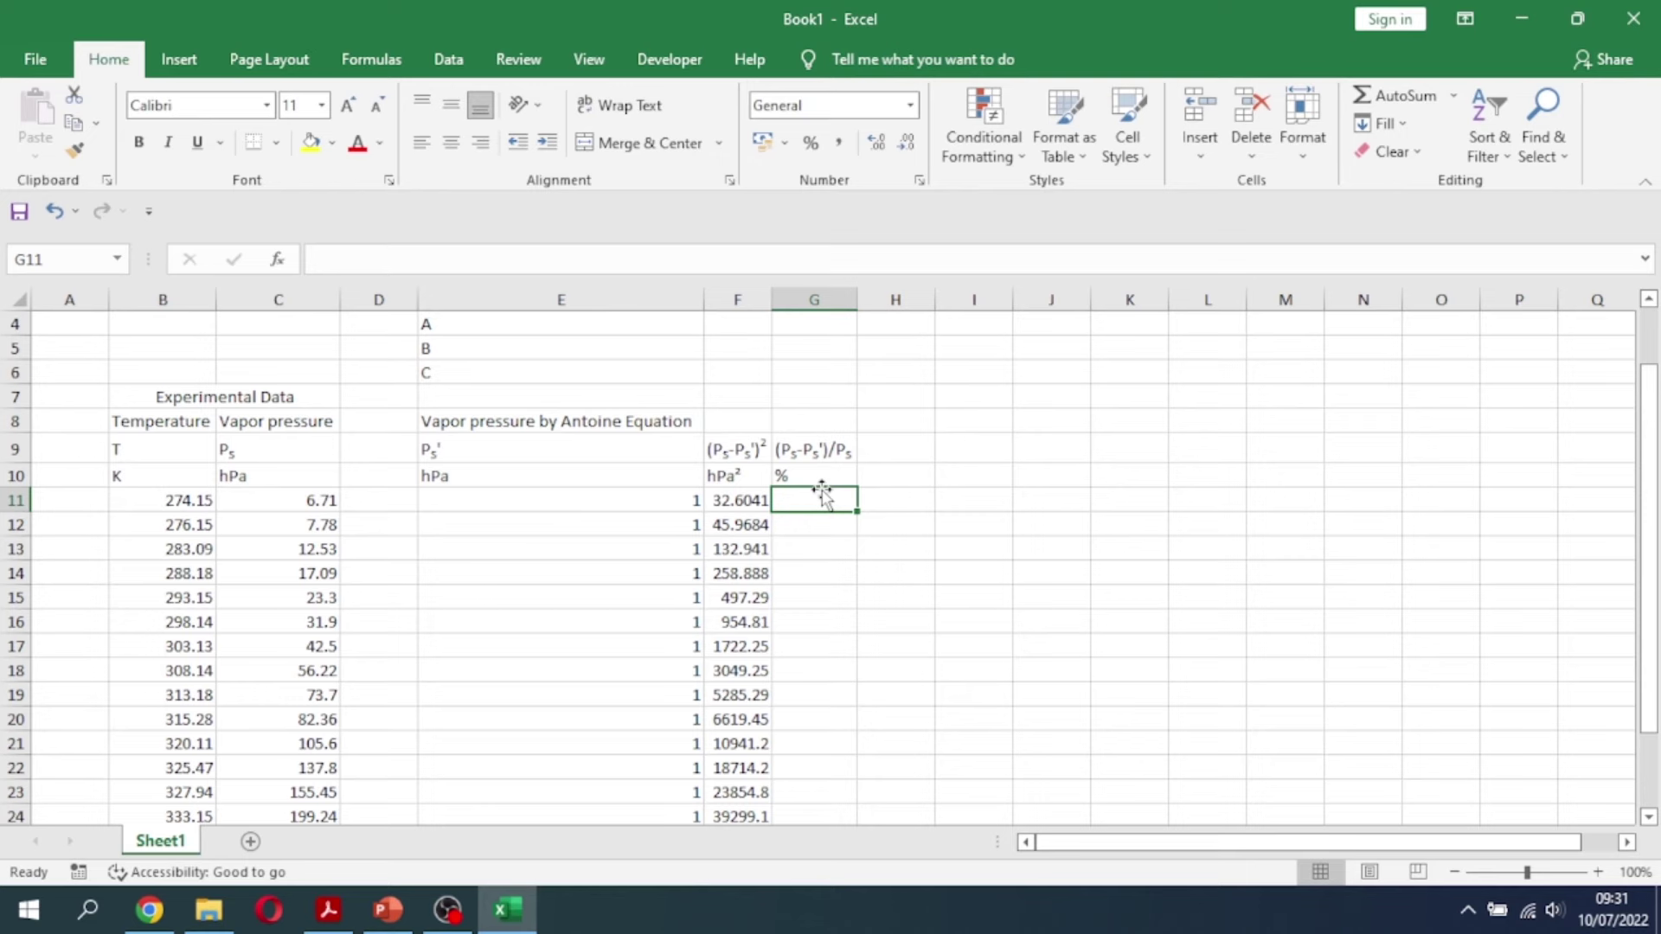
text(=(C11-)
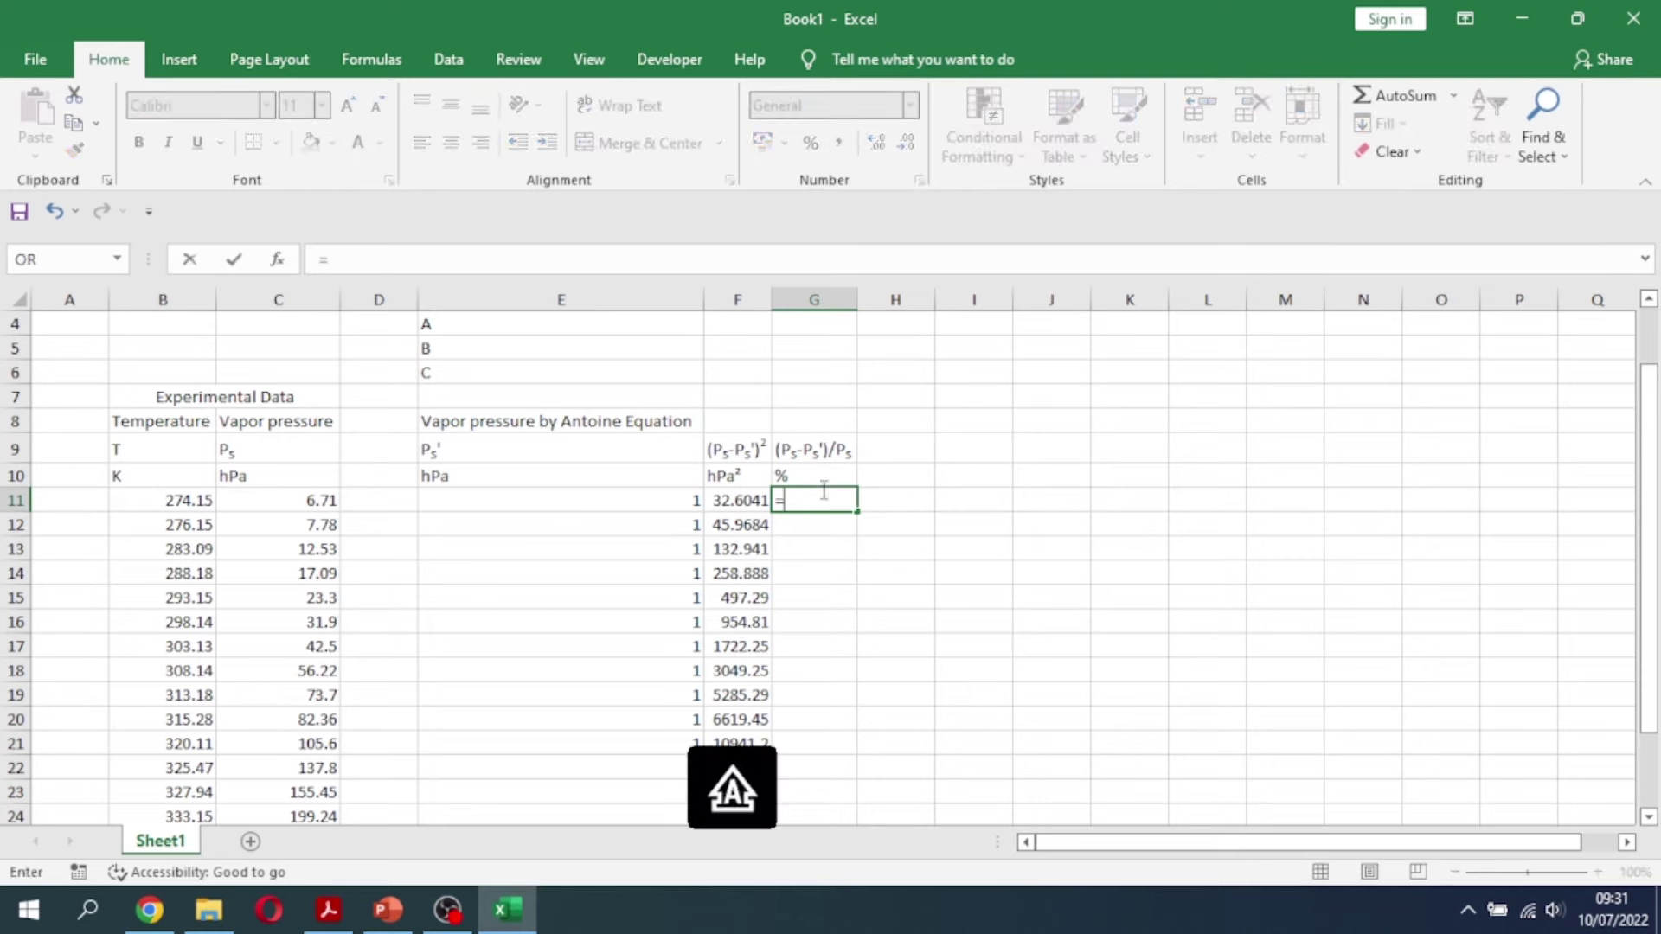
click(302, 499)
text(-)
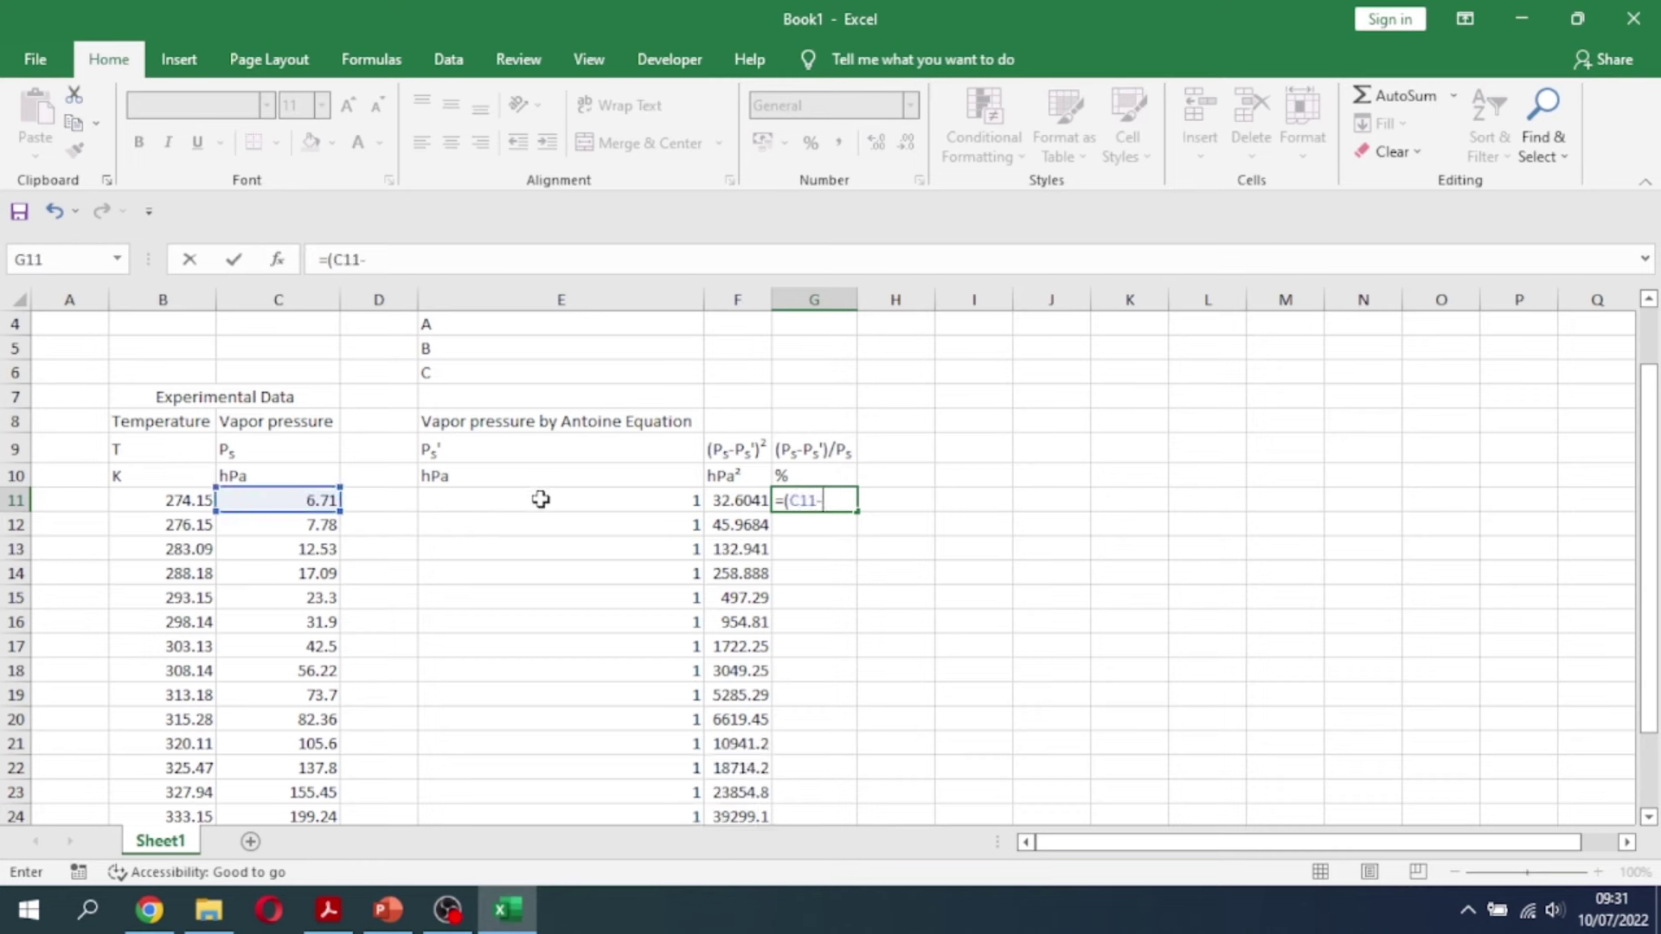
click(542, 494)
text())
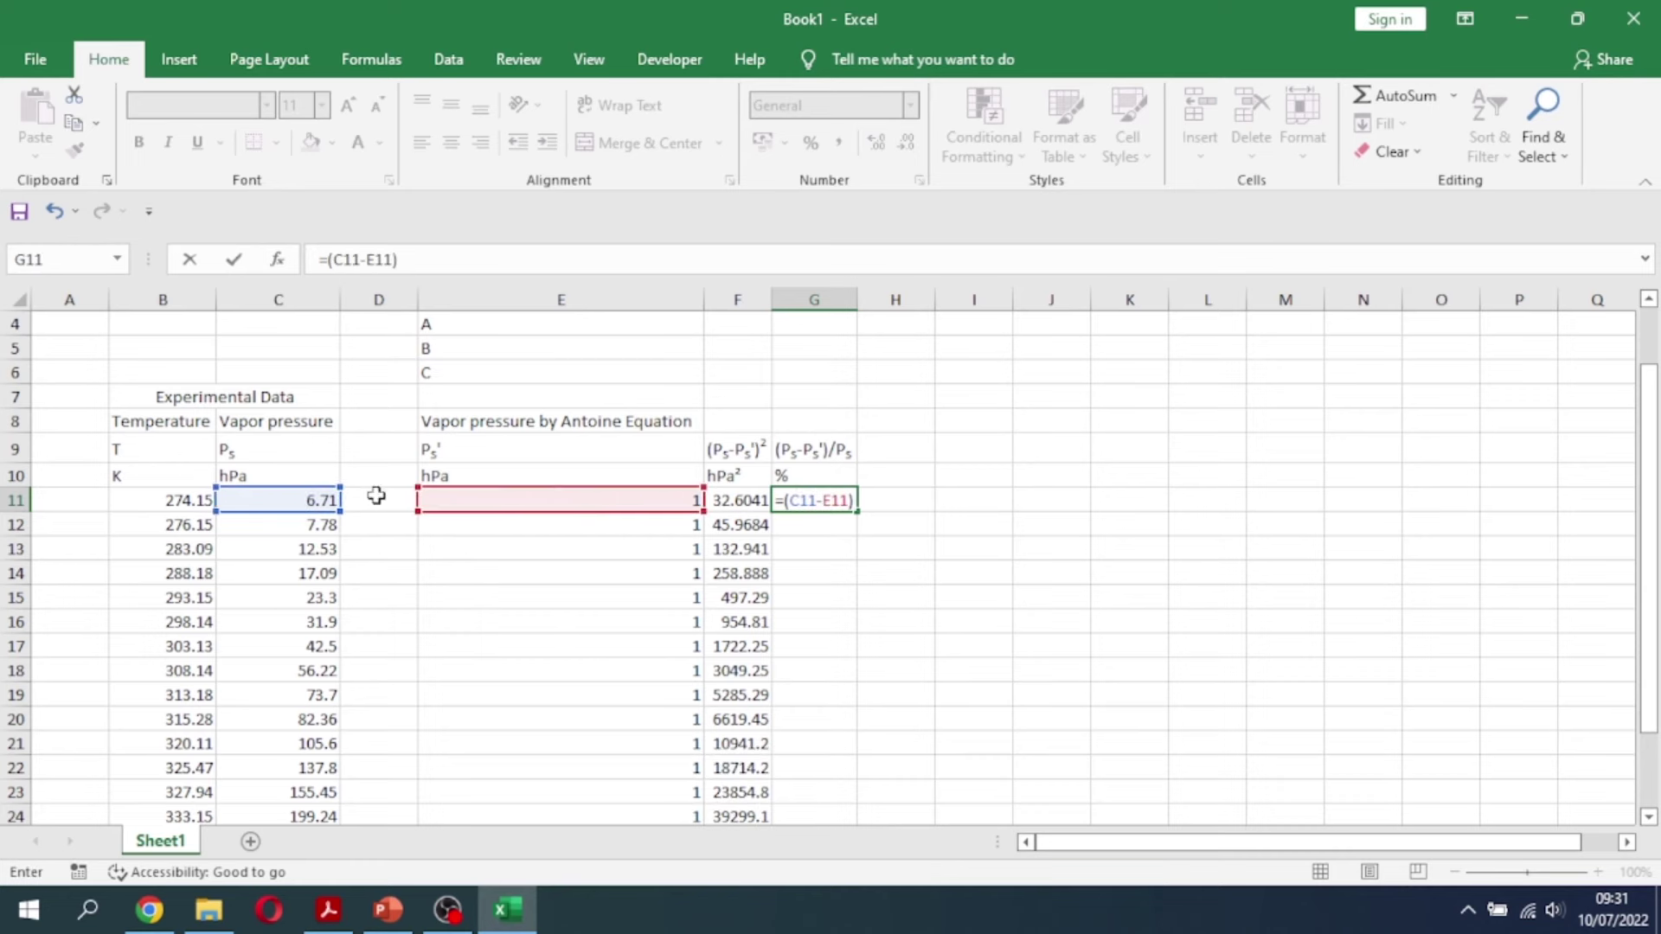
click(291, 499)
key(Return)
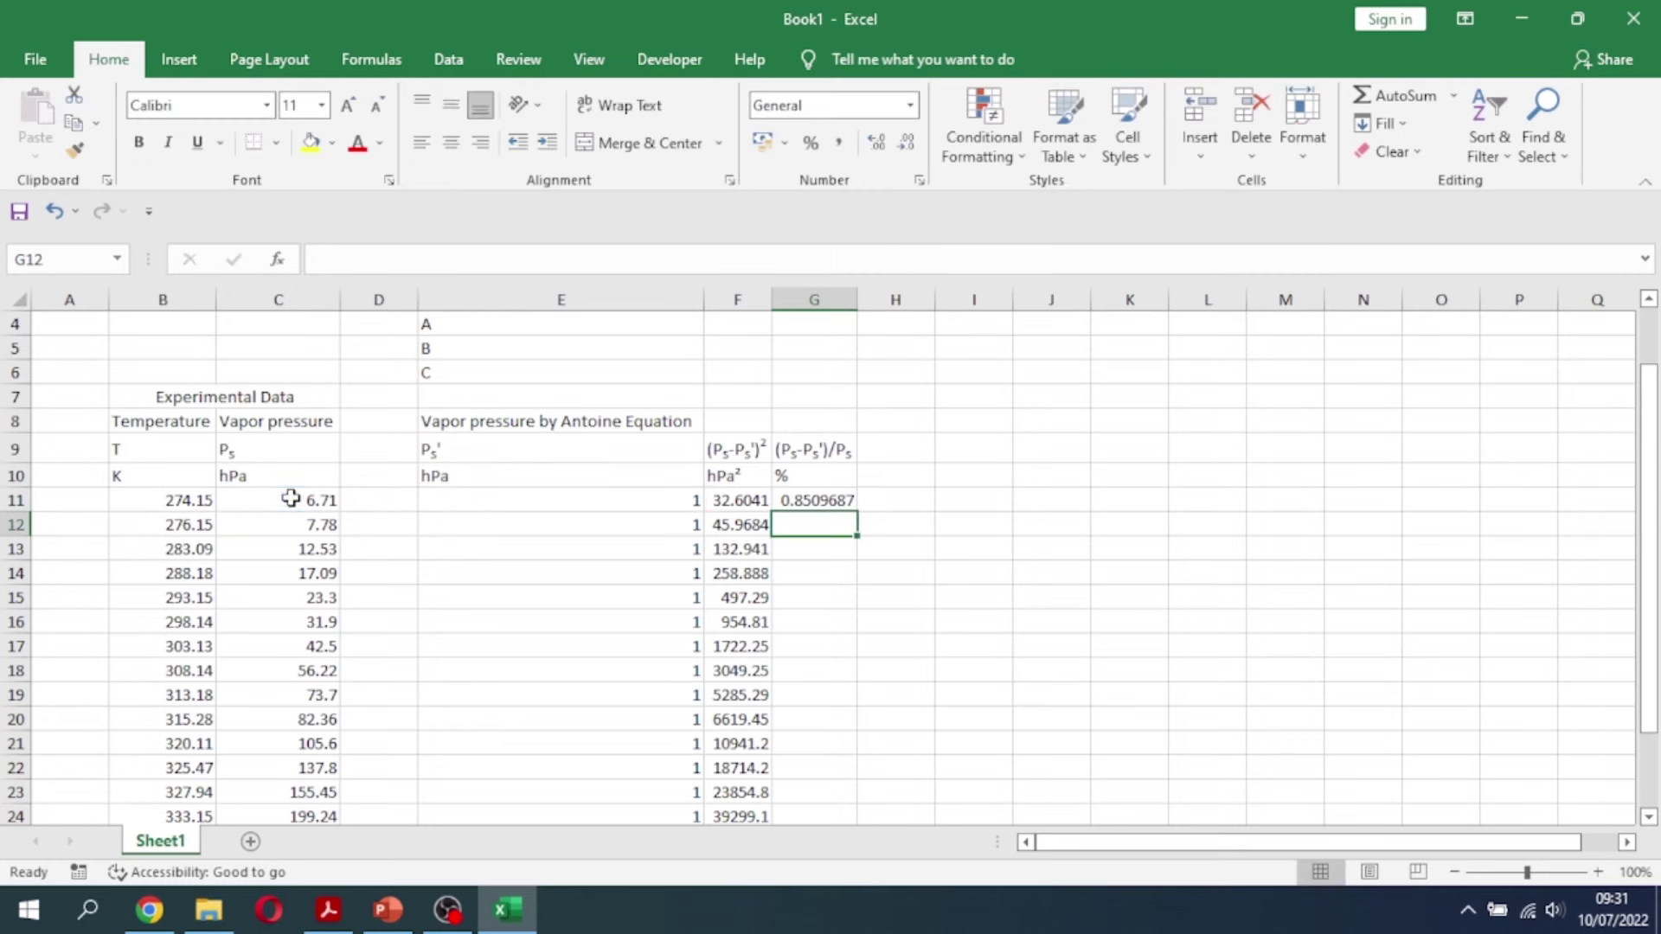
scroll(793, 404, down, 3)
scroll(875, 543, up, 1)
click(845, 348)
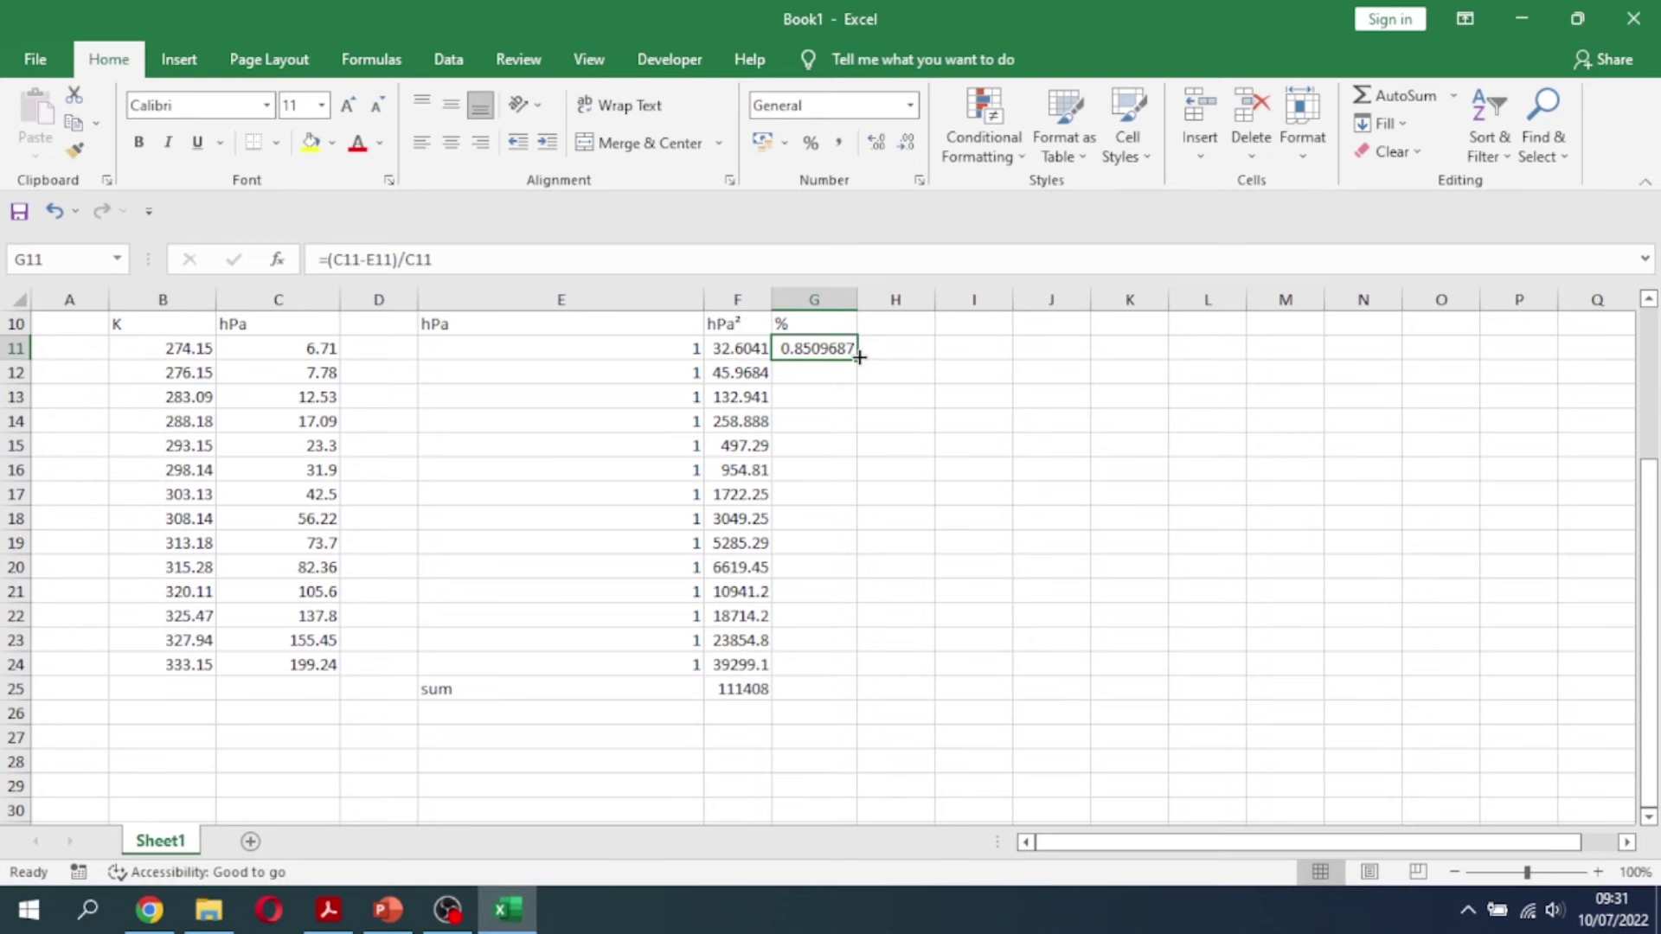
drag(861, 358, 861, 677)
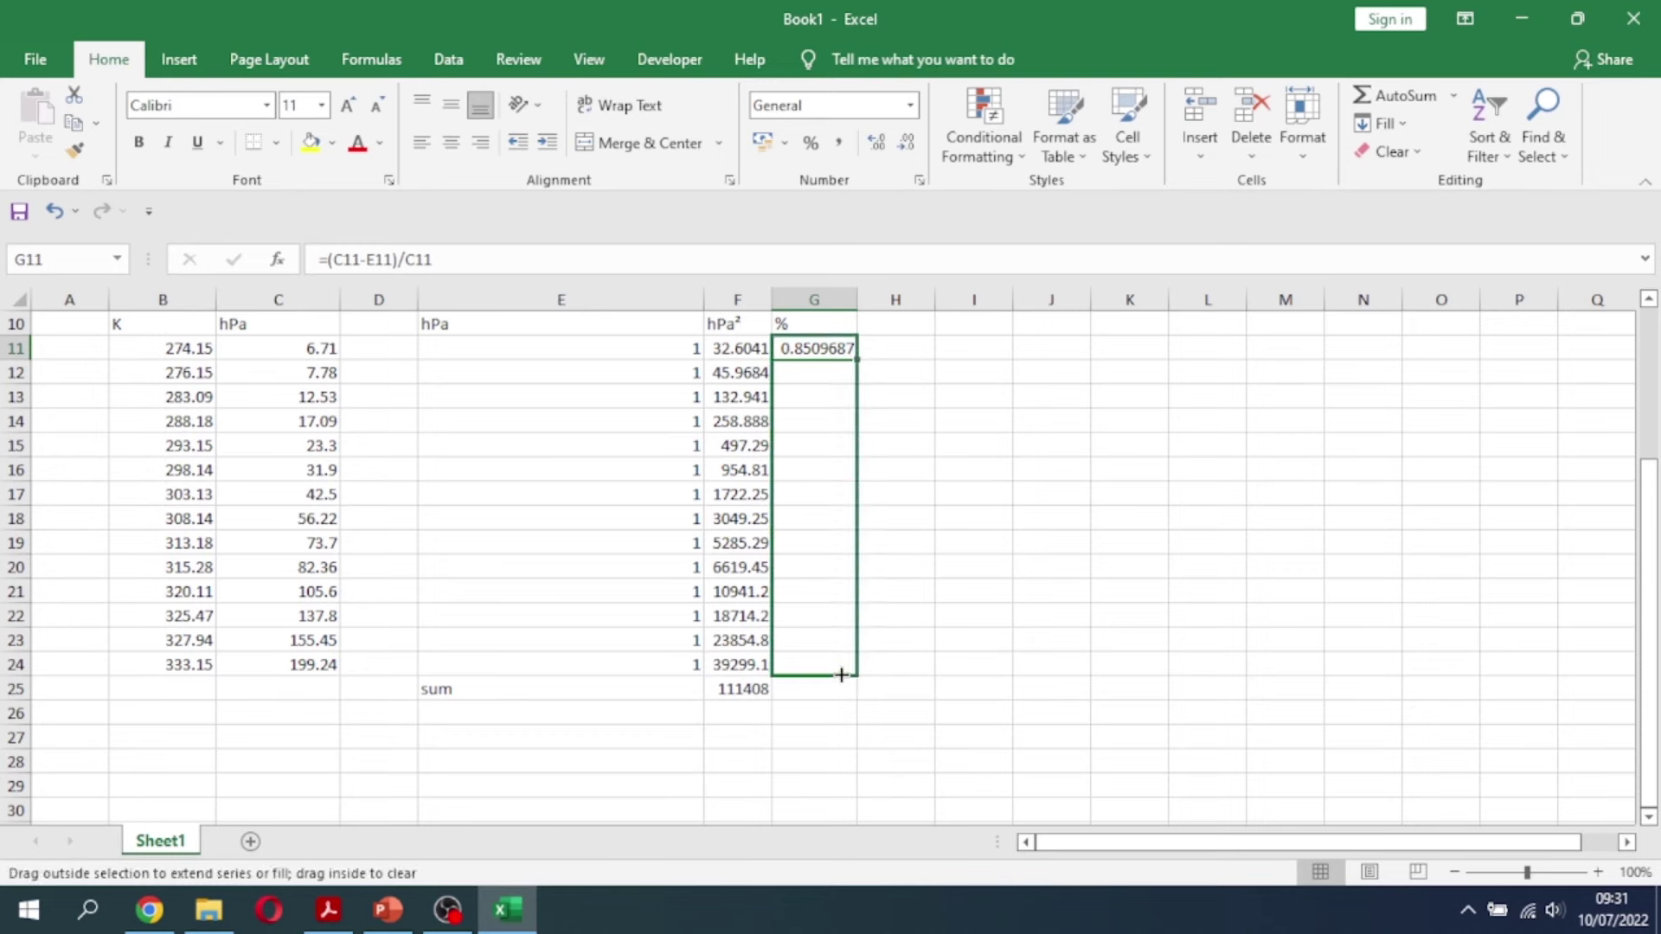
Format G11:G24 as percentages, showing 85.10% to 99.50%
right_click(815, 334)
click(927, 776)
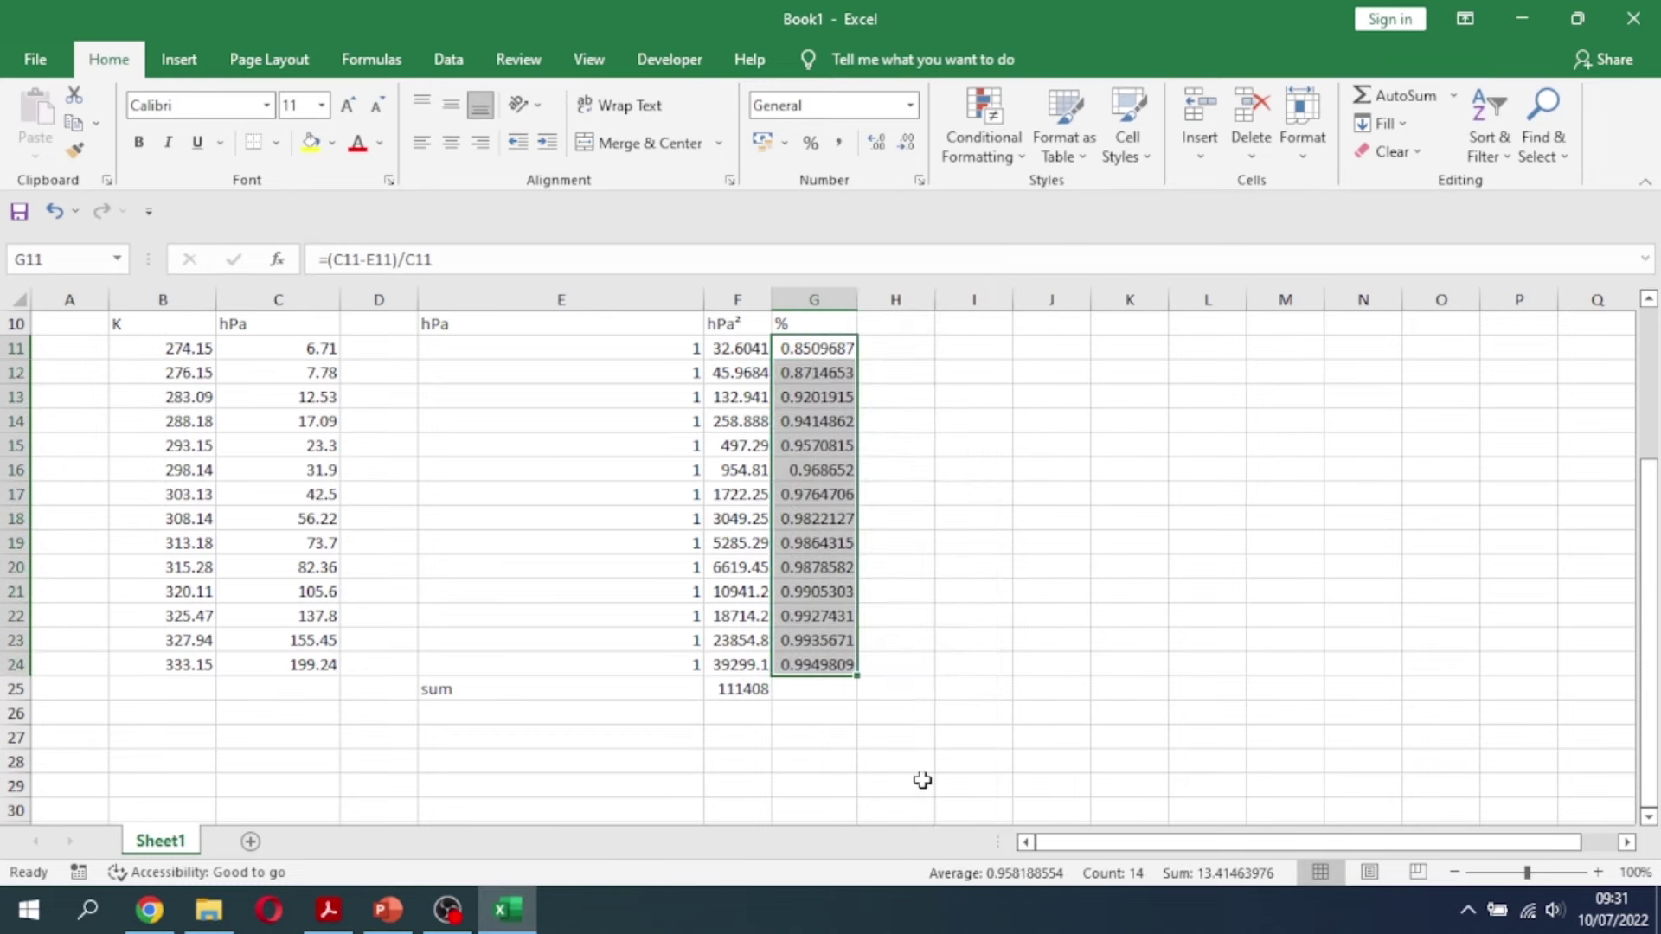
click(644, 349)
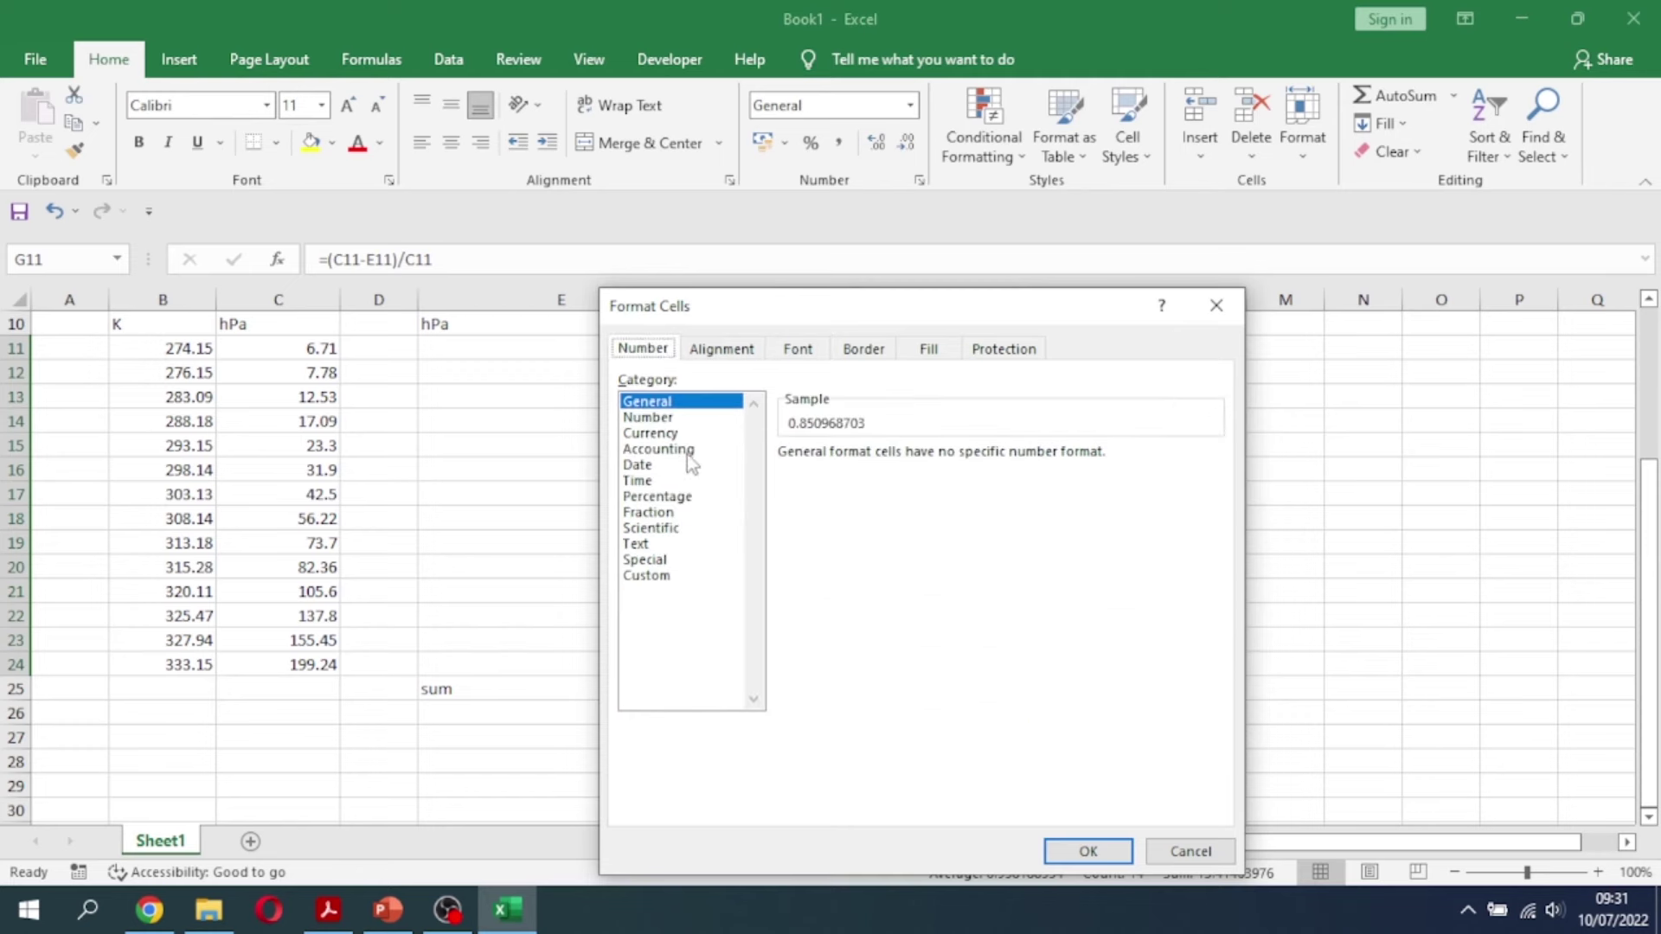
click(688, 497)
click(1087, 850)
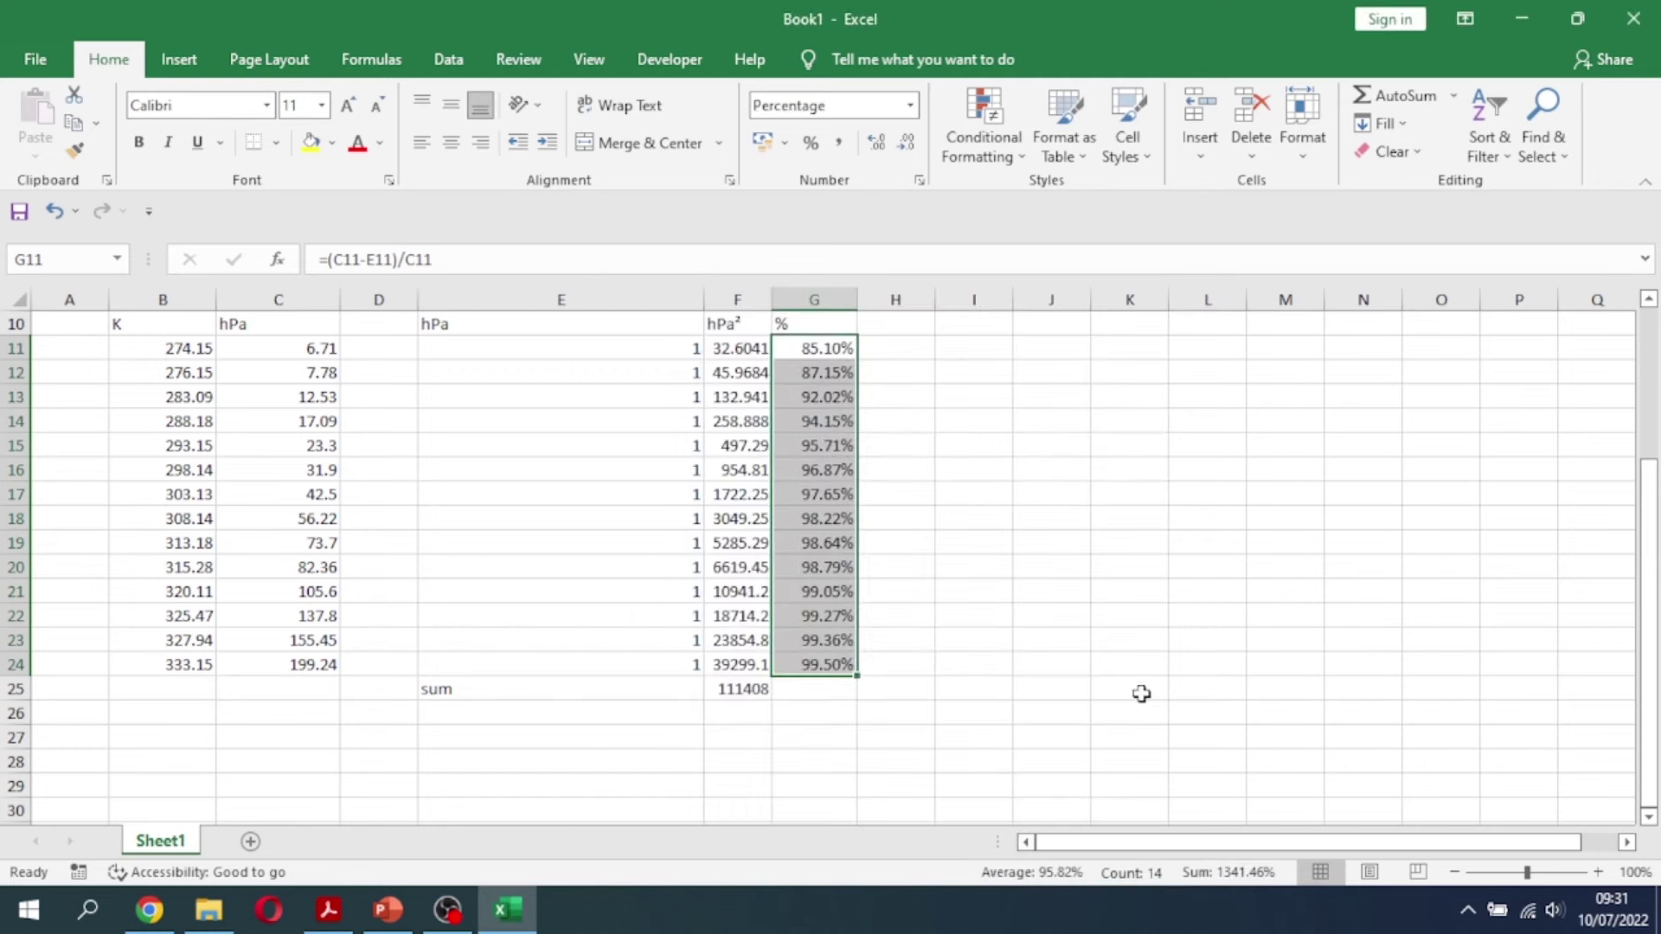
scroll(1323, 455, up, 3)
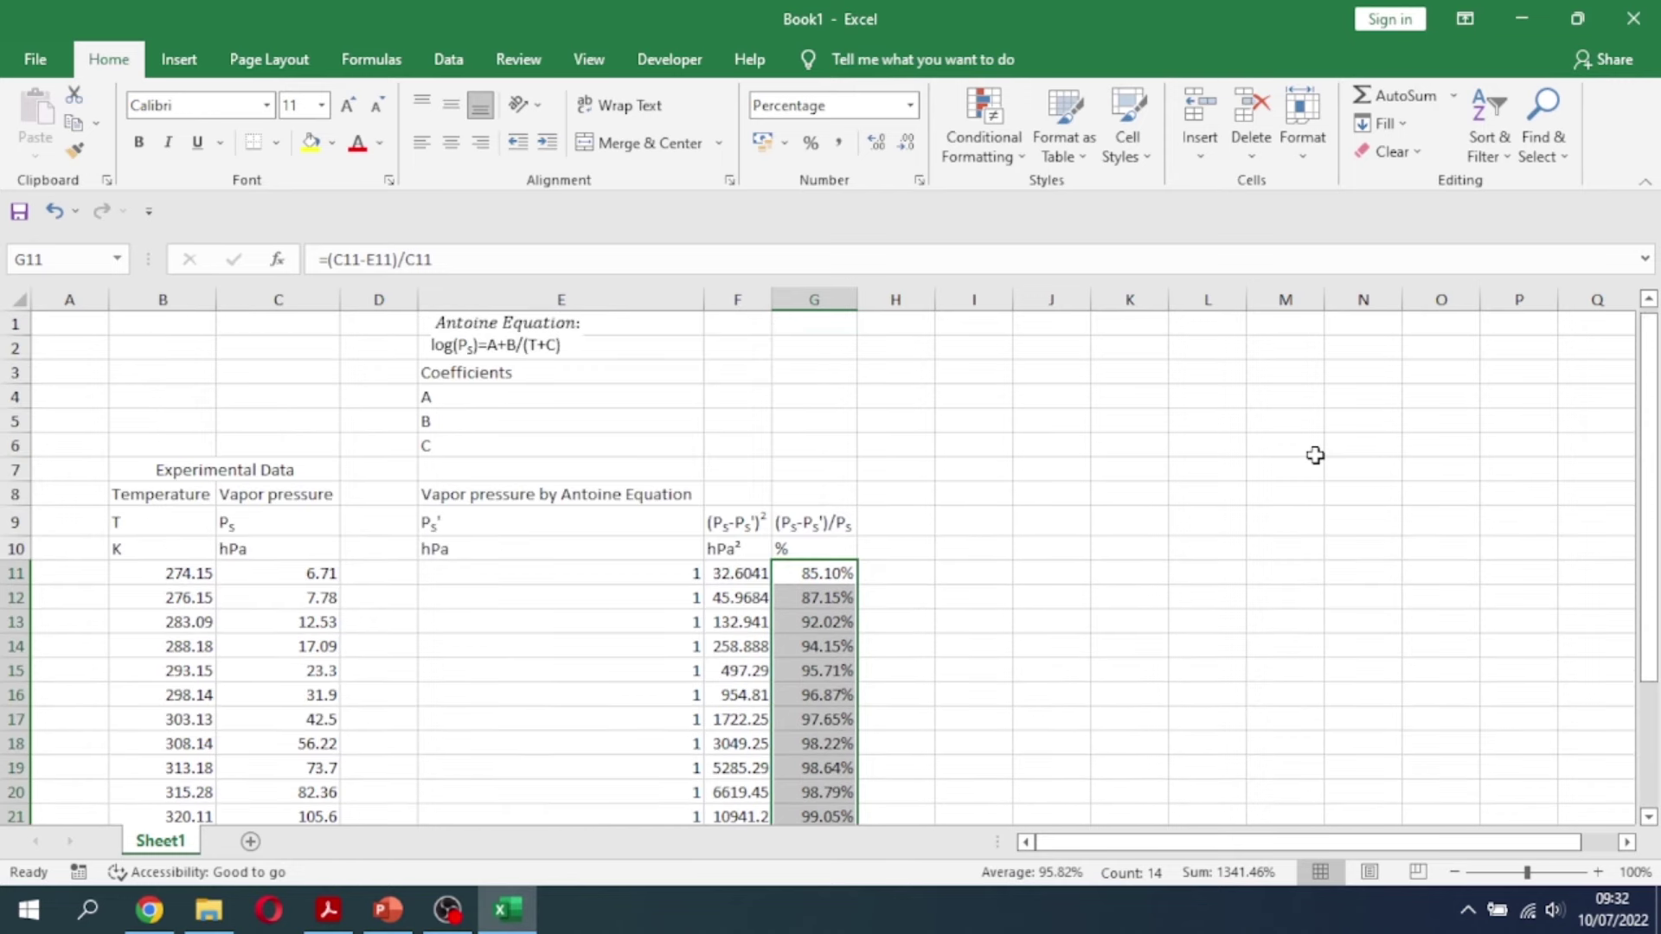
Set Solver to minimise F25 by changing F4:F6, with Non-Negative unchecked
click(1106, 500)
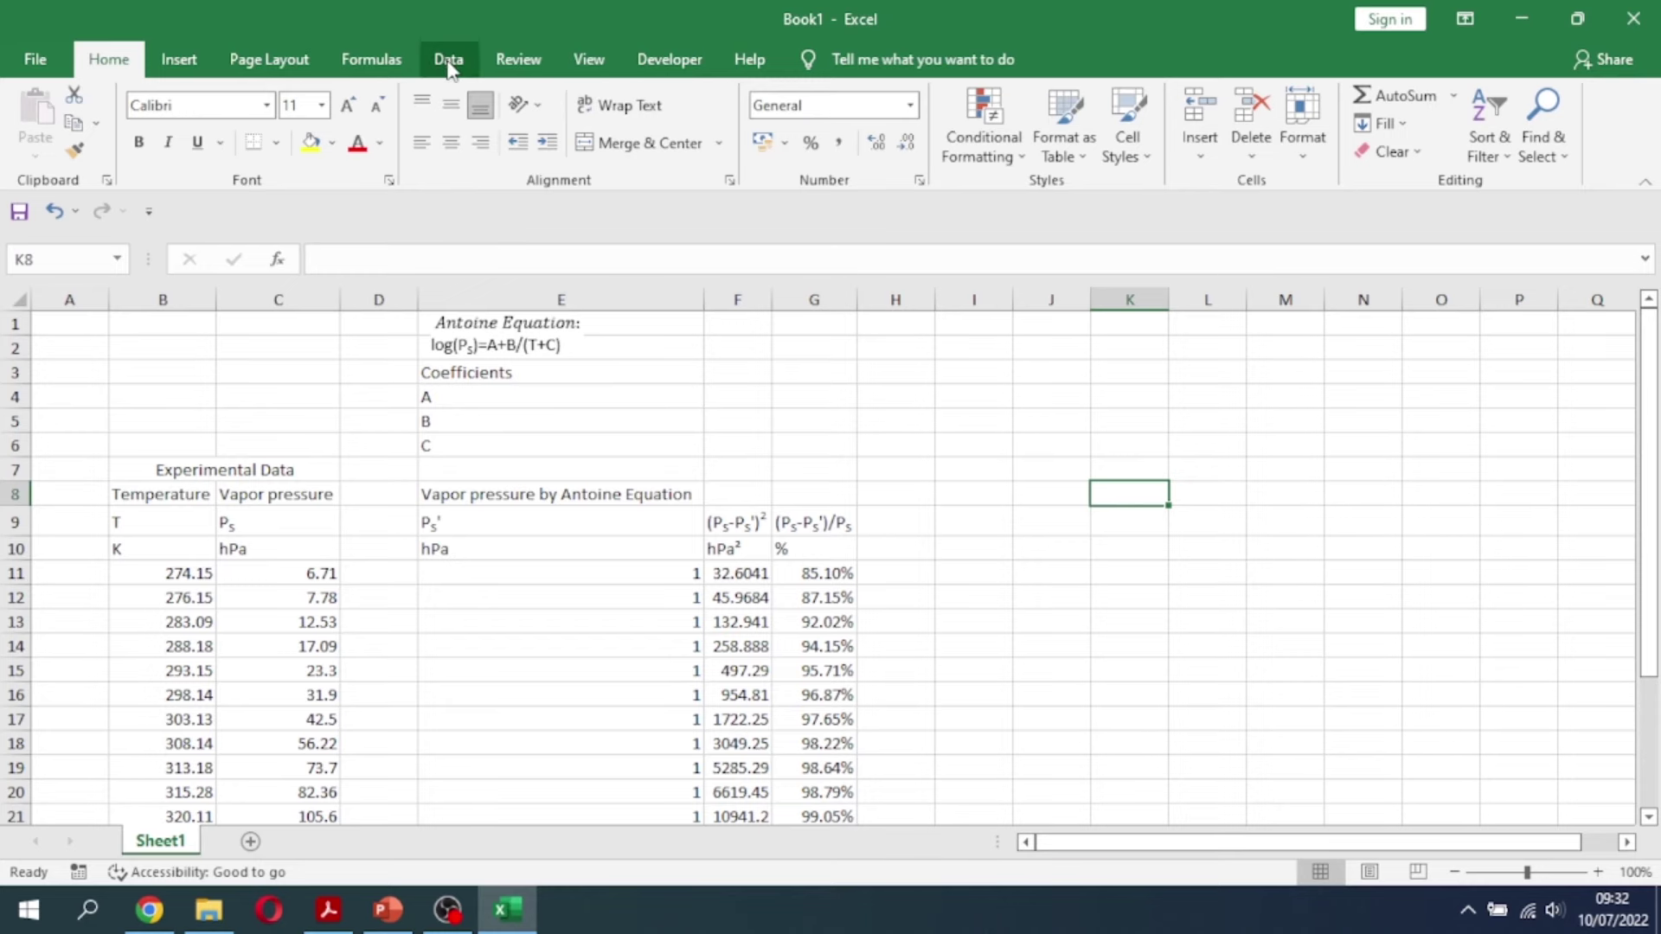
click(448, 59)
click(1524, 102)
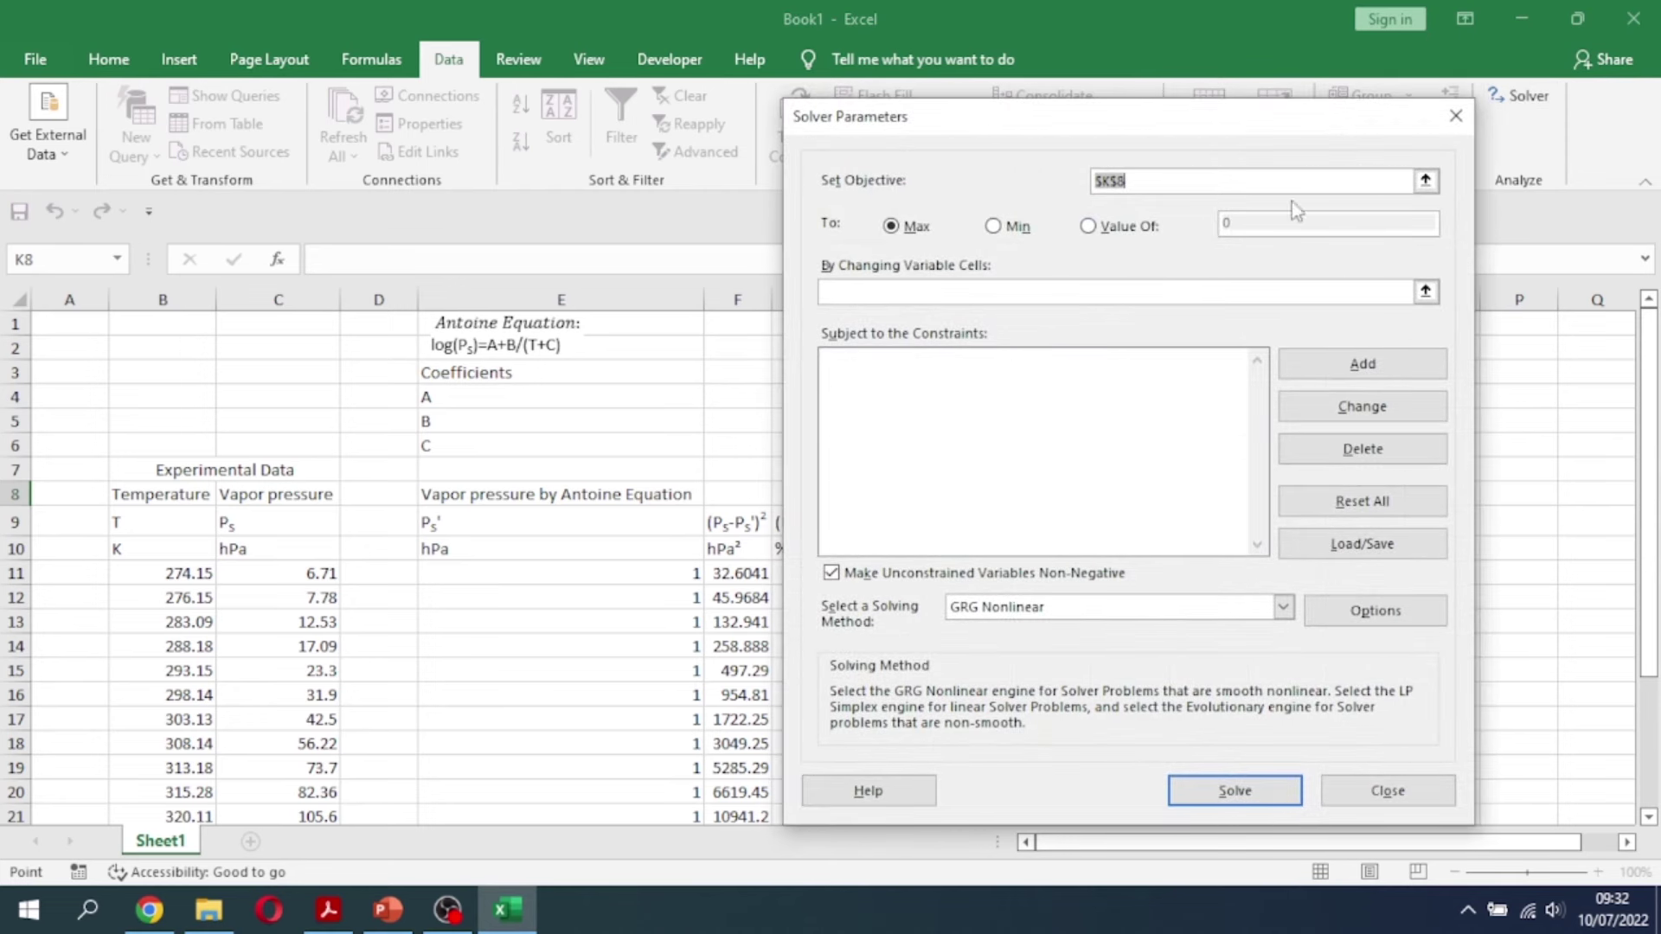
click(1425, 180)
scroll(605, 641, down, 4)
scroll(605, 641, down, 1)
click(760, 547)
key(Return)
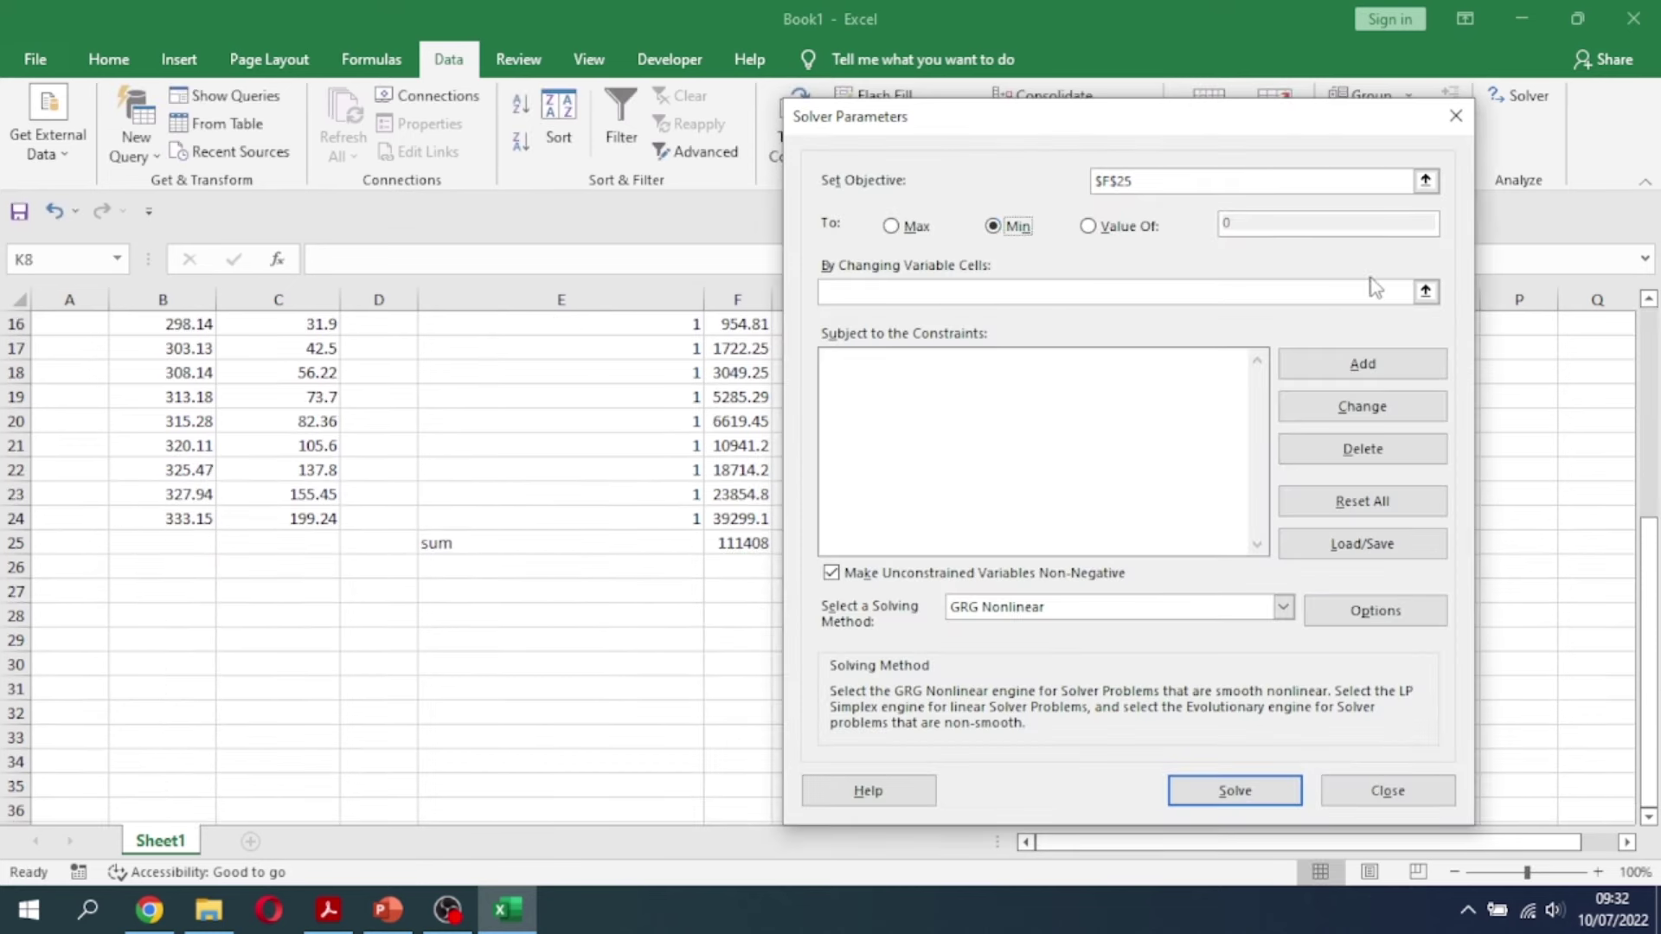
click(1425, 292)
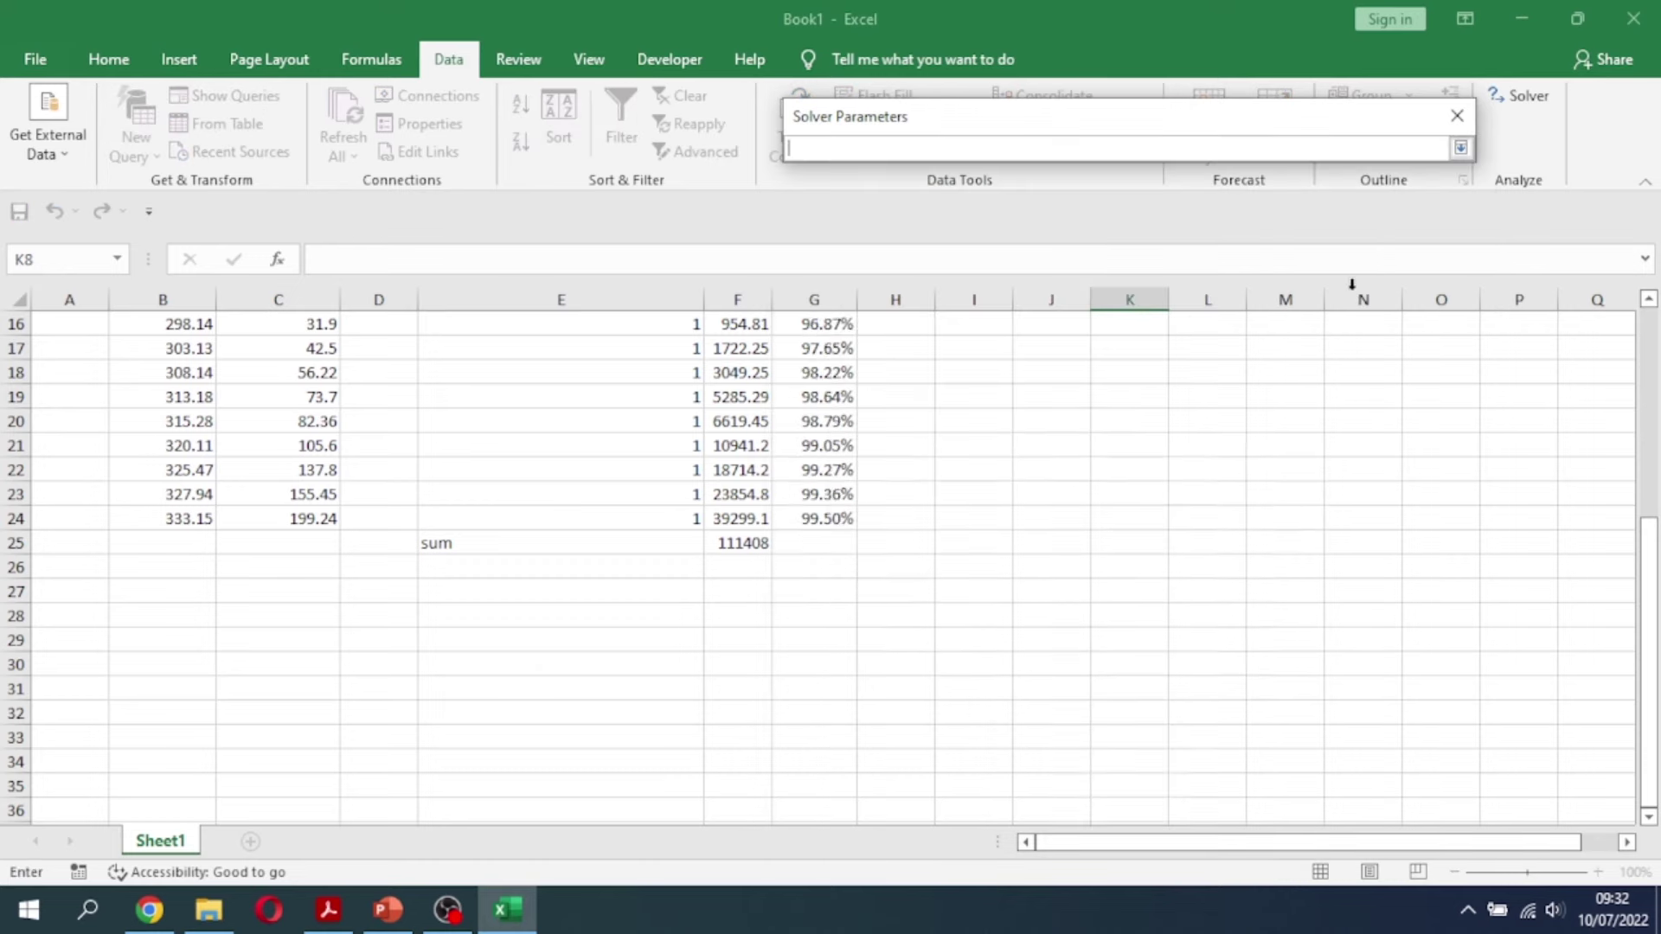
scroll(854, 493, up, 5)
drag(749, 396, 749, 432)
key(Return)
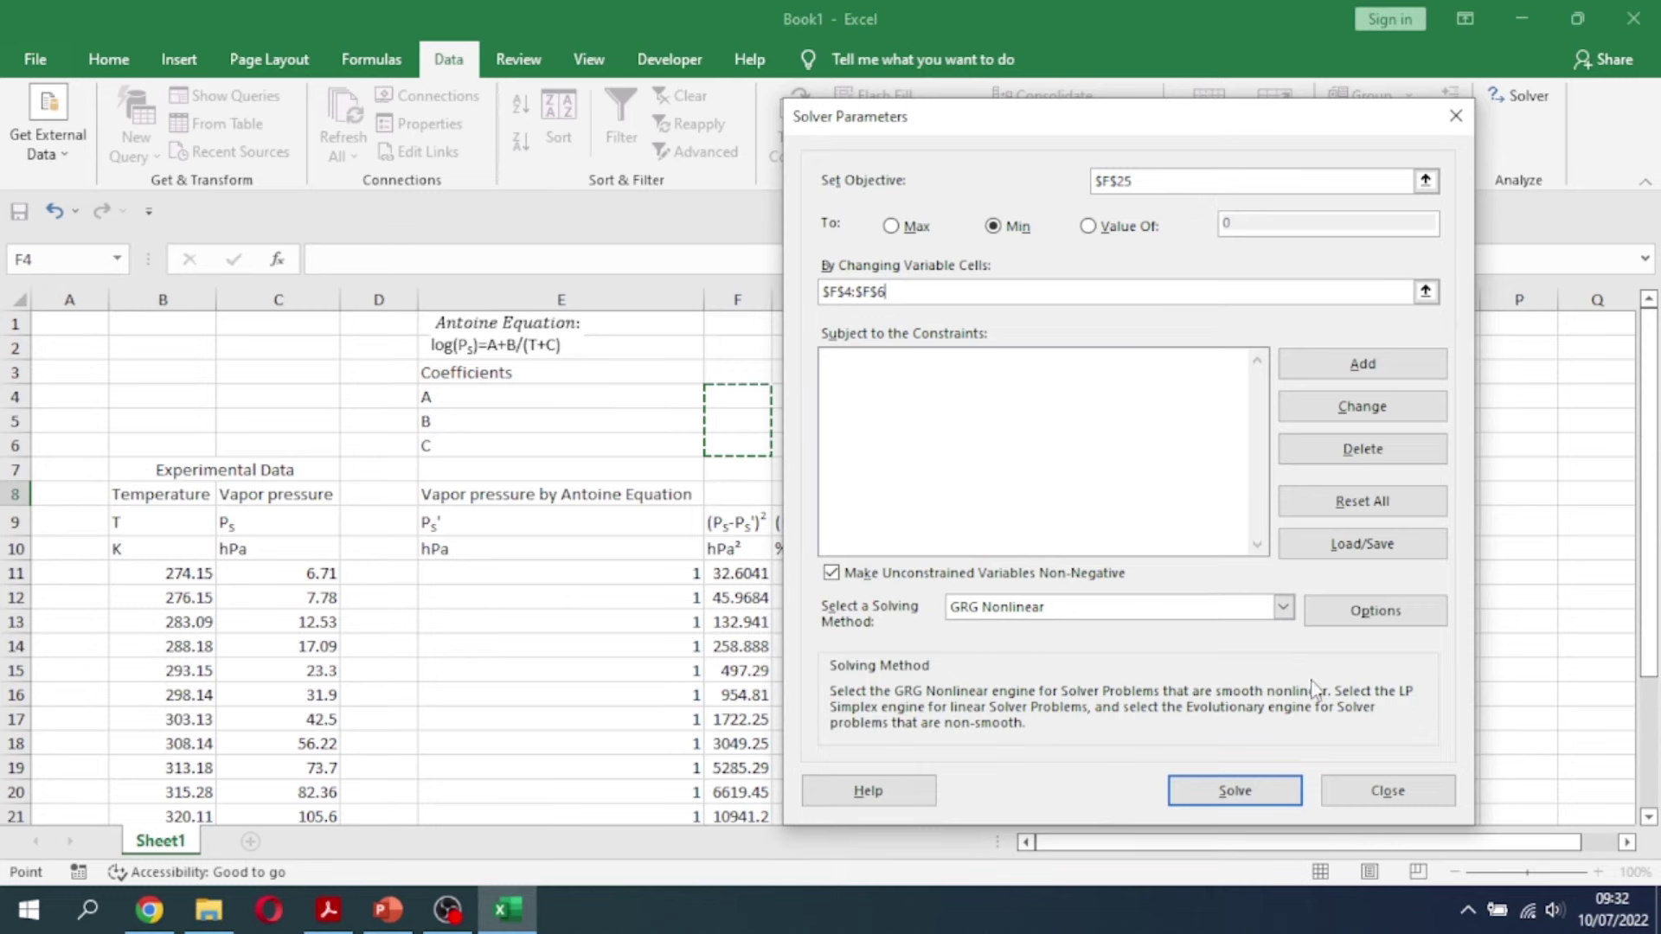
click(832, 573)
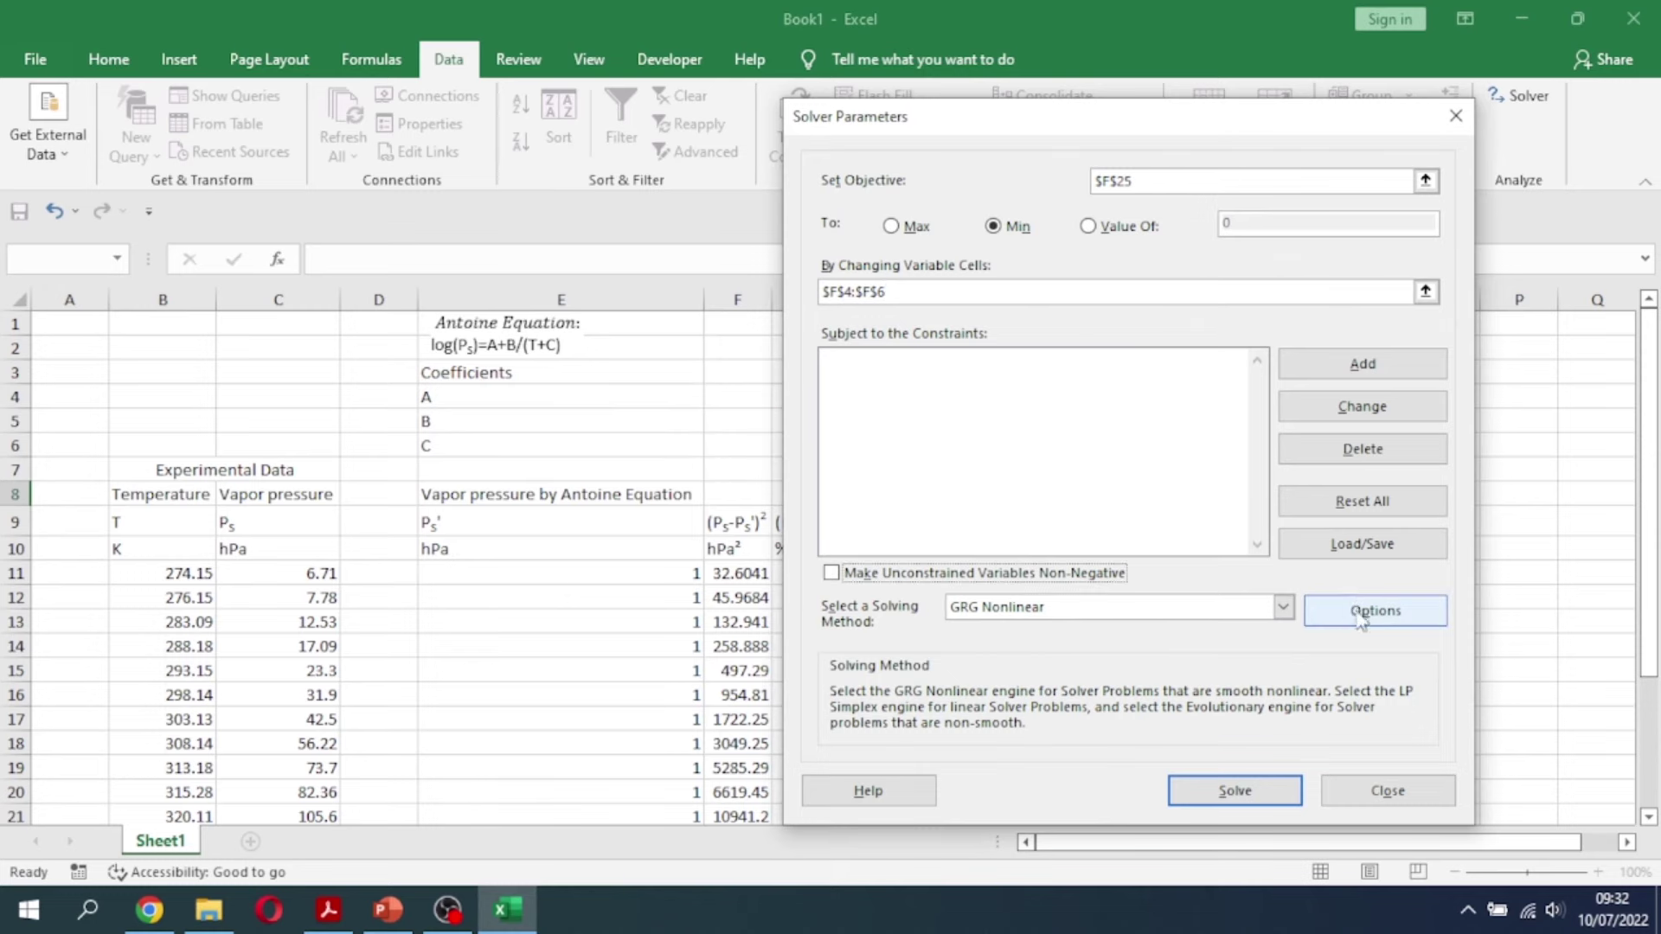
Switch GRG Nonlinear to central derivatives and run Solver
click(1358, 610)
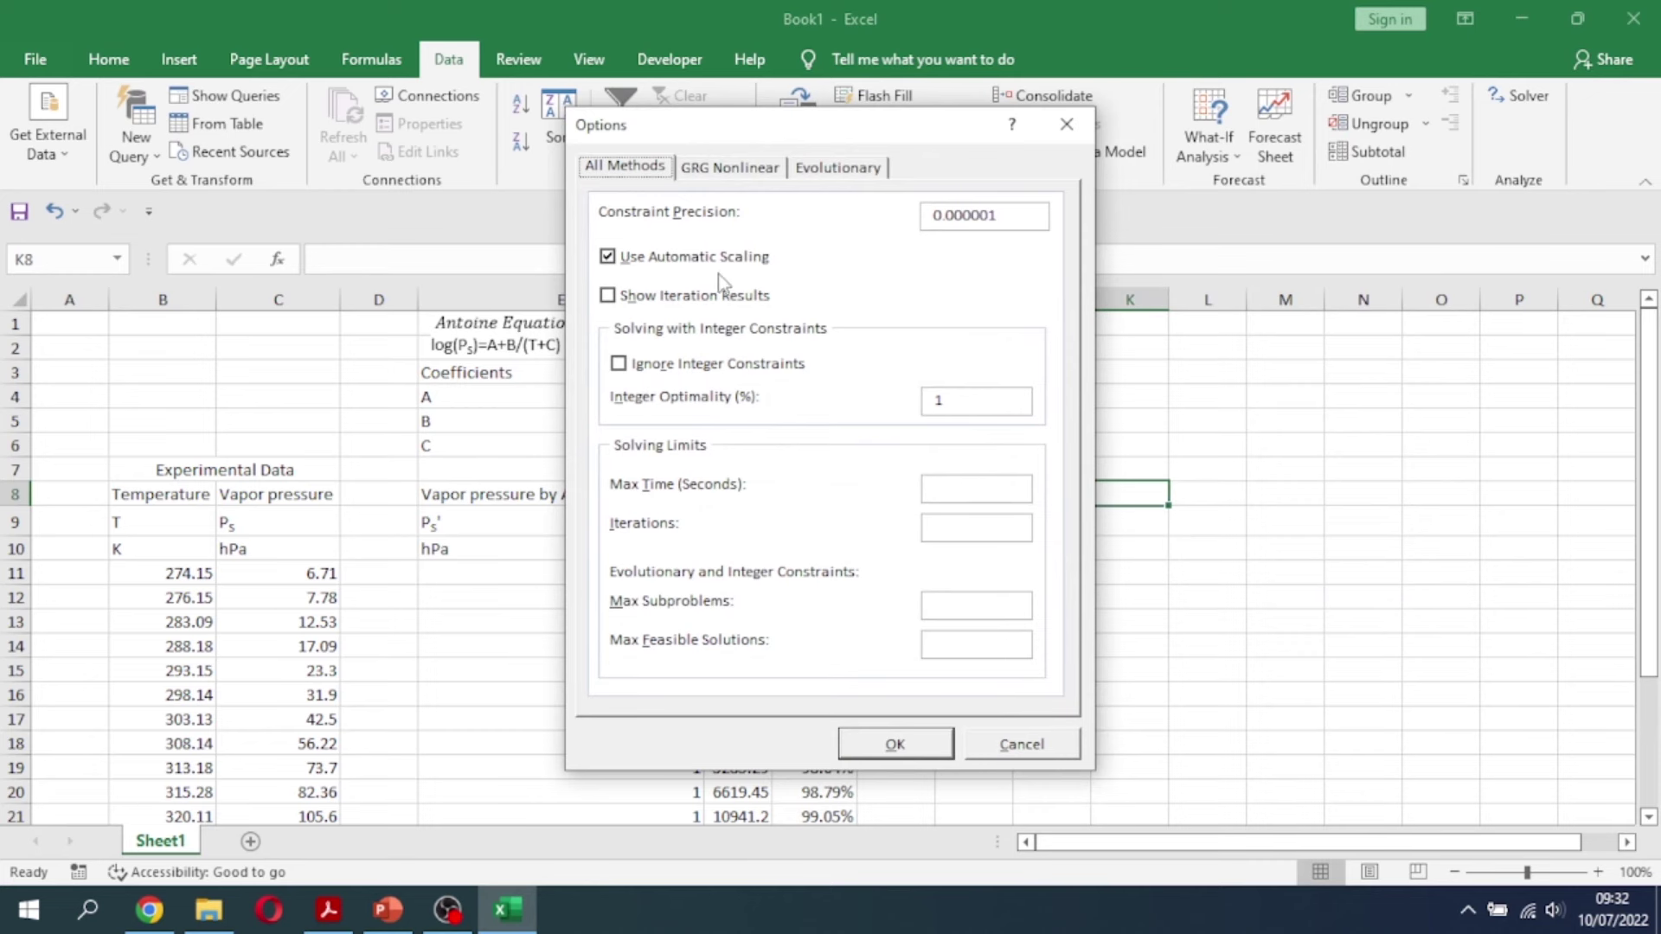
click(745, 169)
click(826, 278)
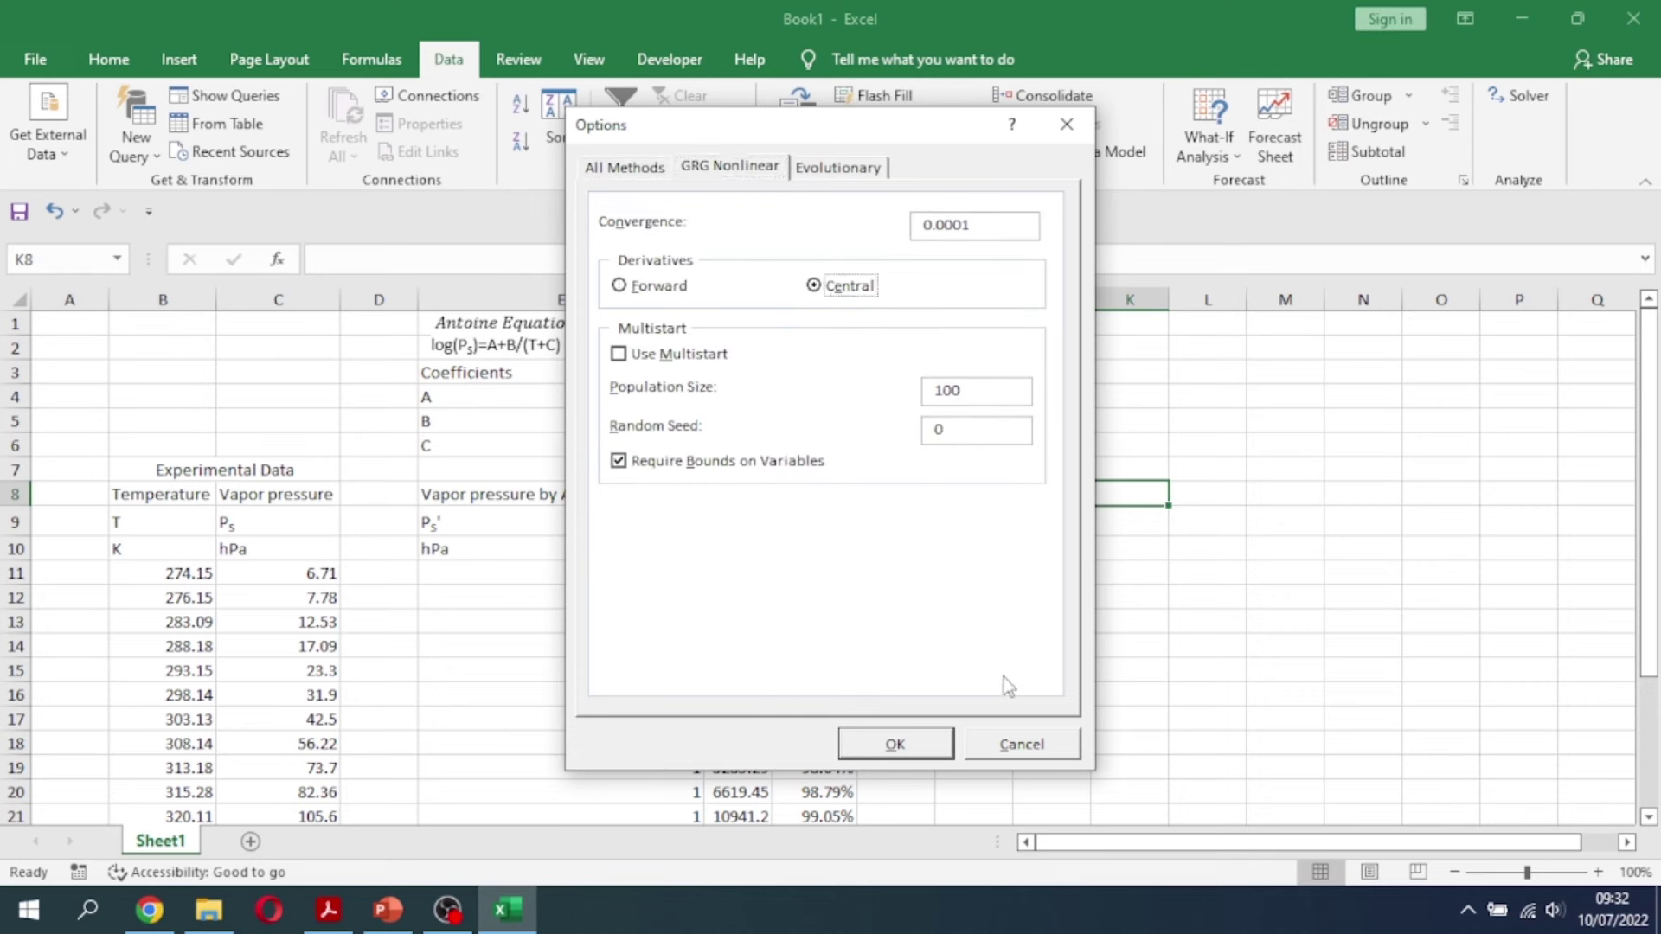
click(900, 754)
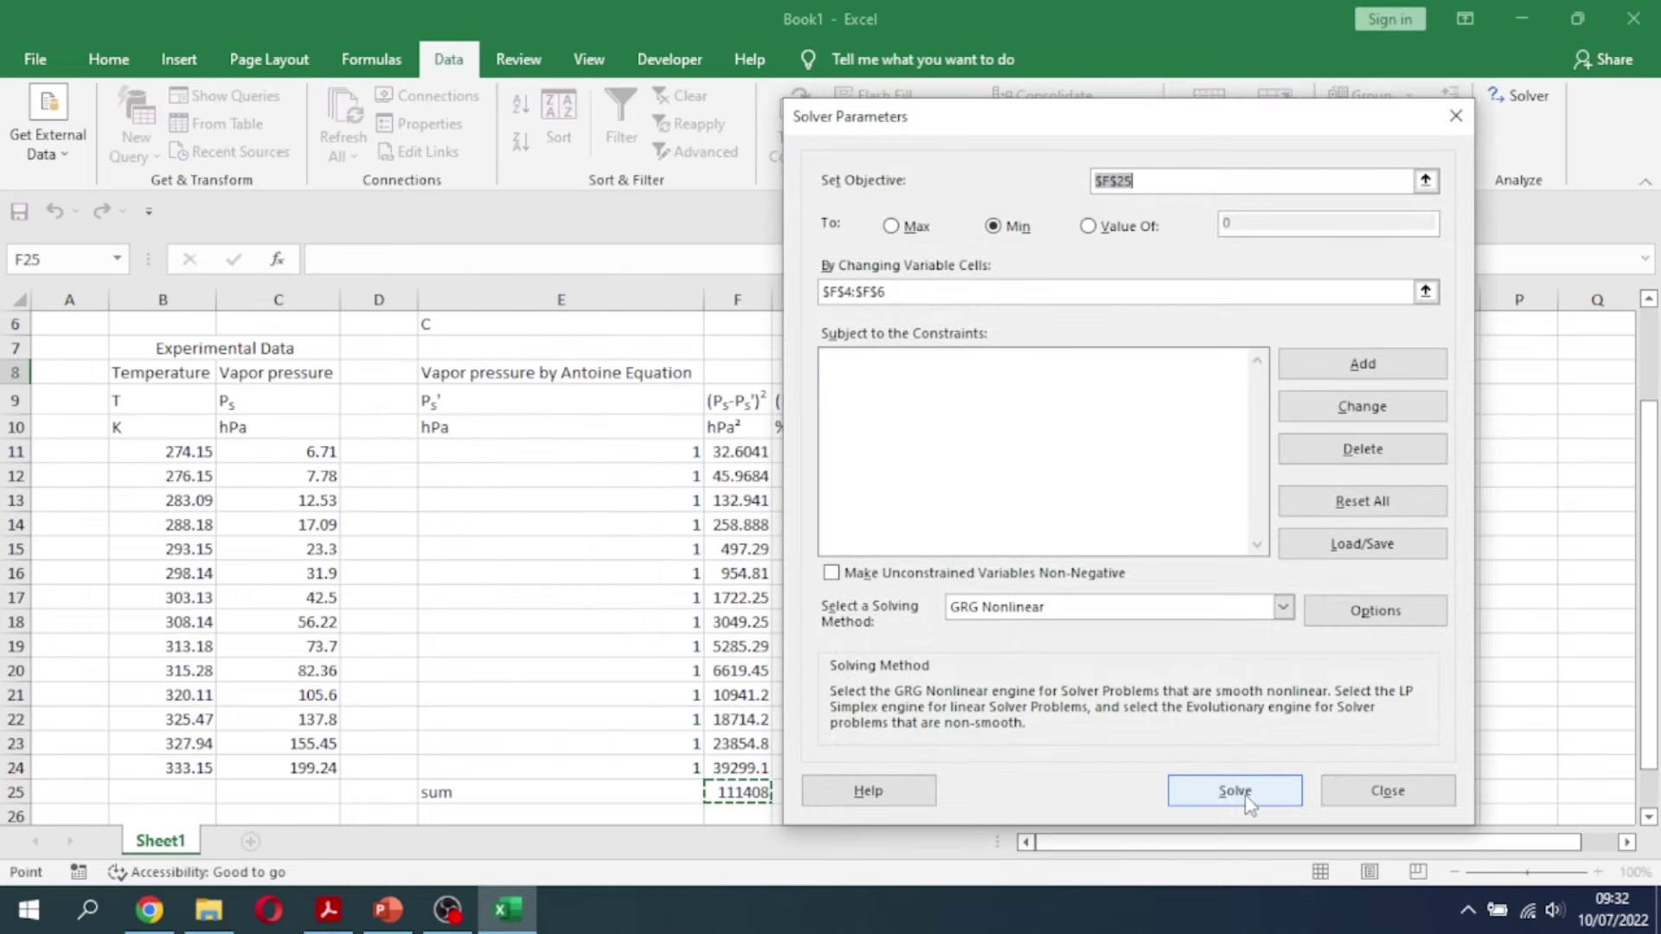
click(1234, 791)
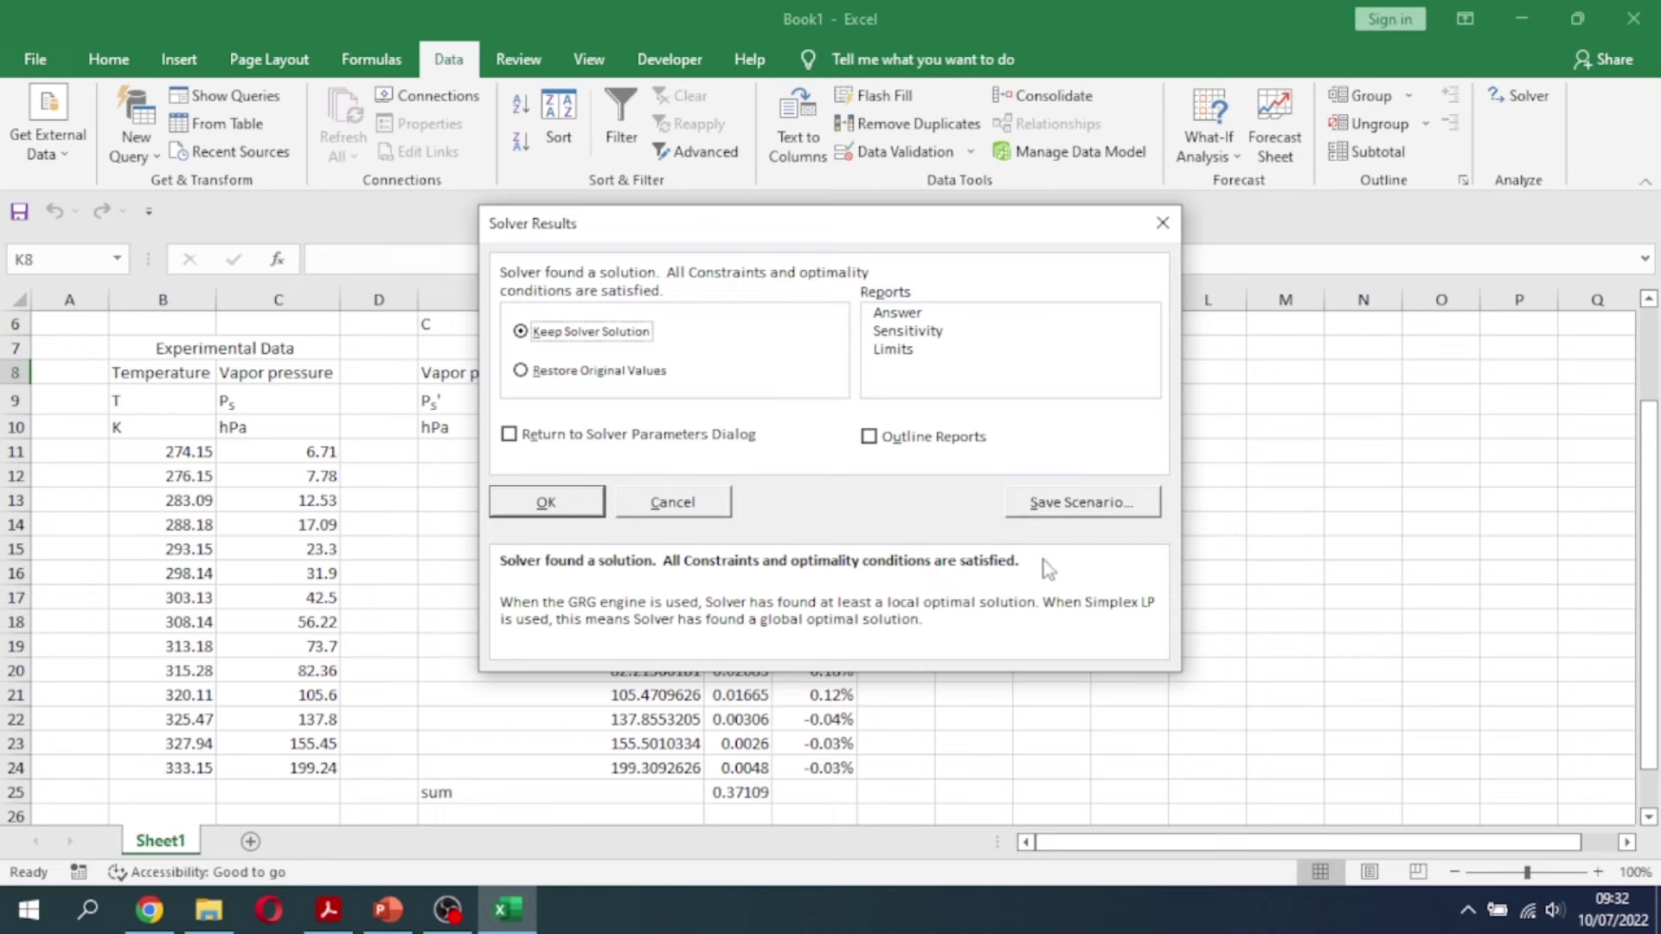
Keep the solution and check A 9.08515, B -2260.8, C 0.02819 and the G11 deviation
click(546, 504)
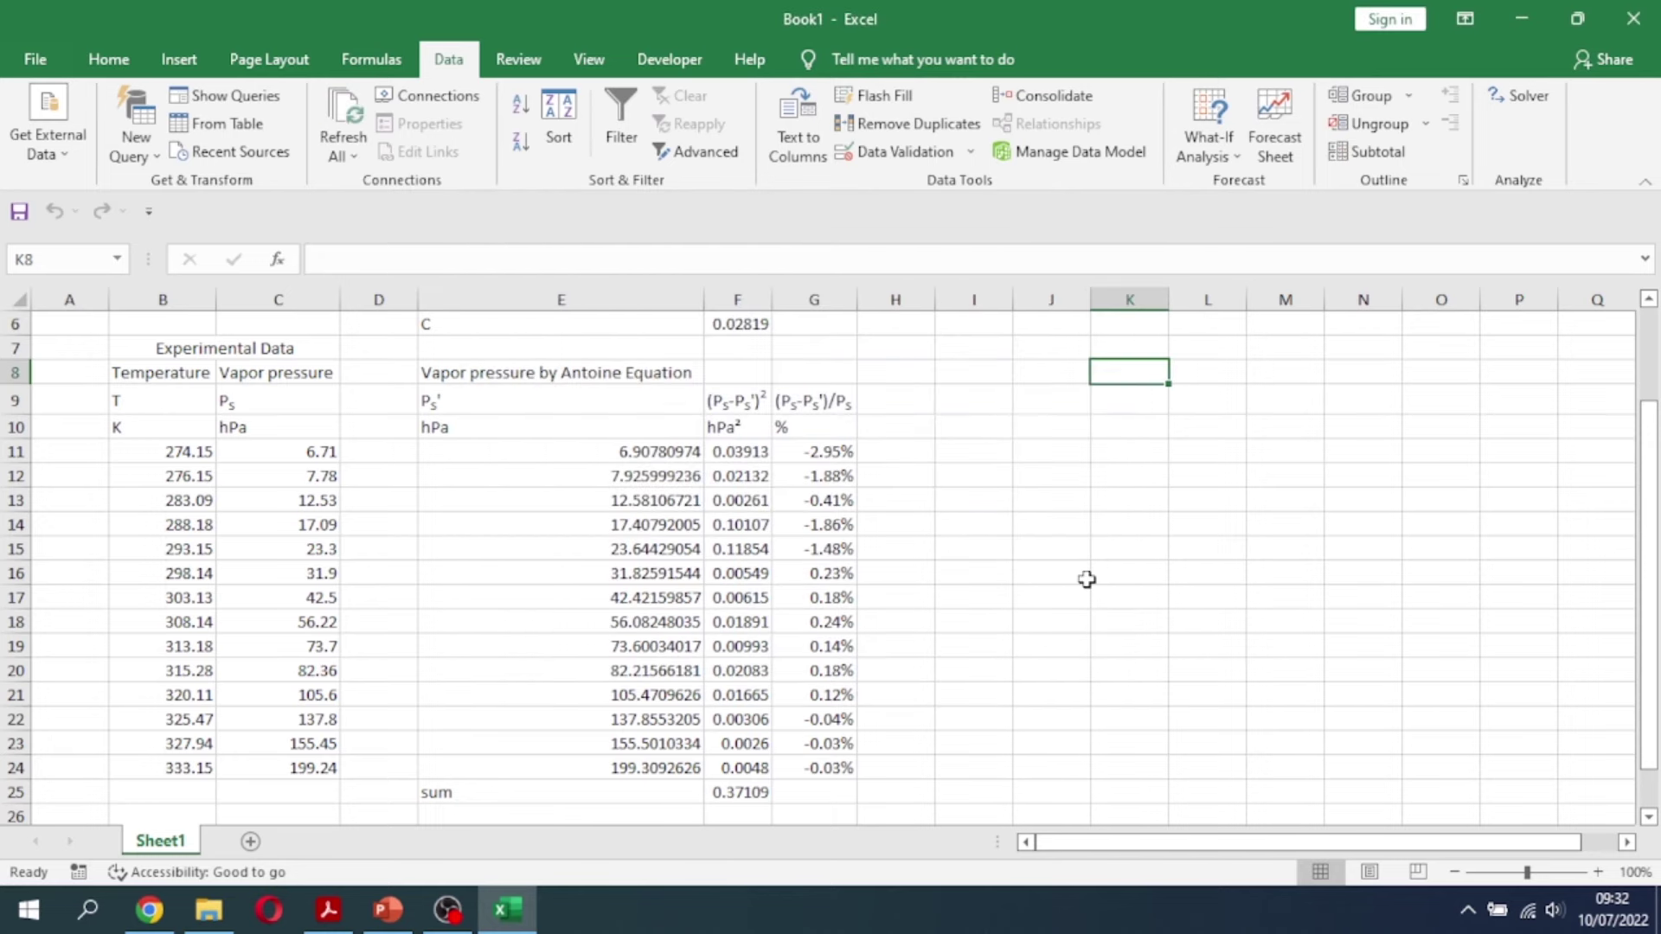
scroll(1009, 578, up, 2)
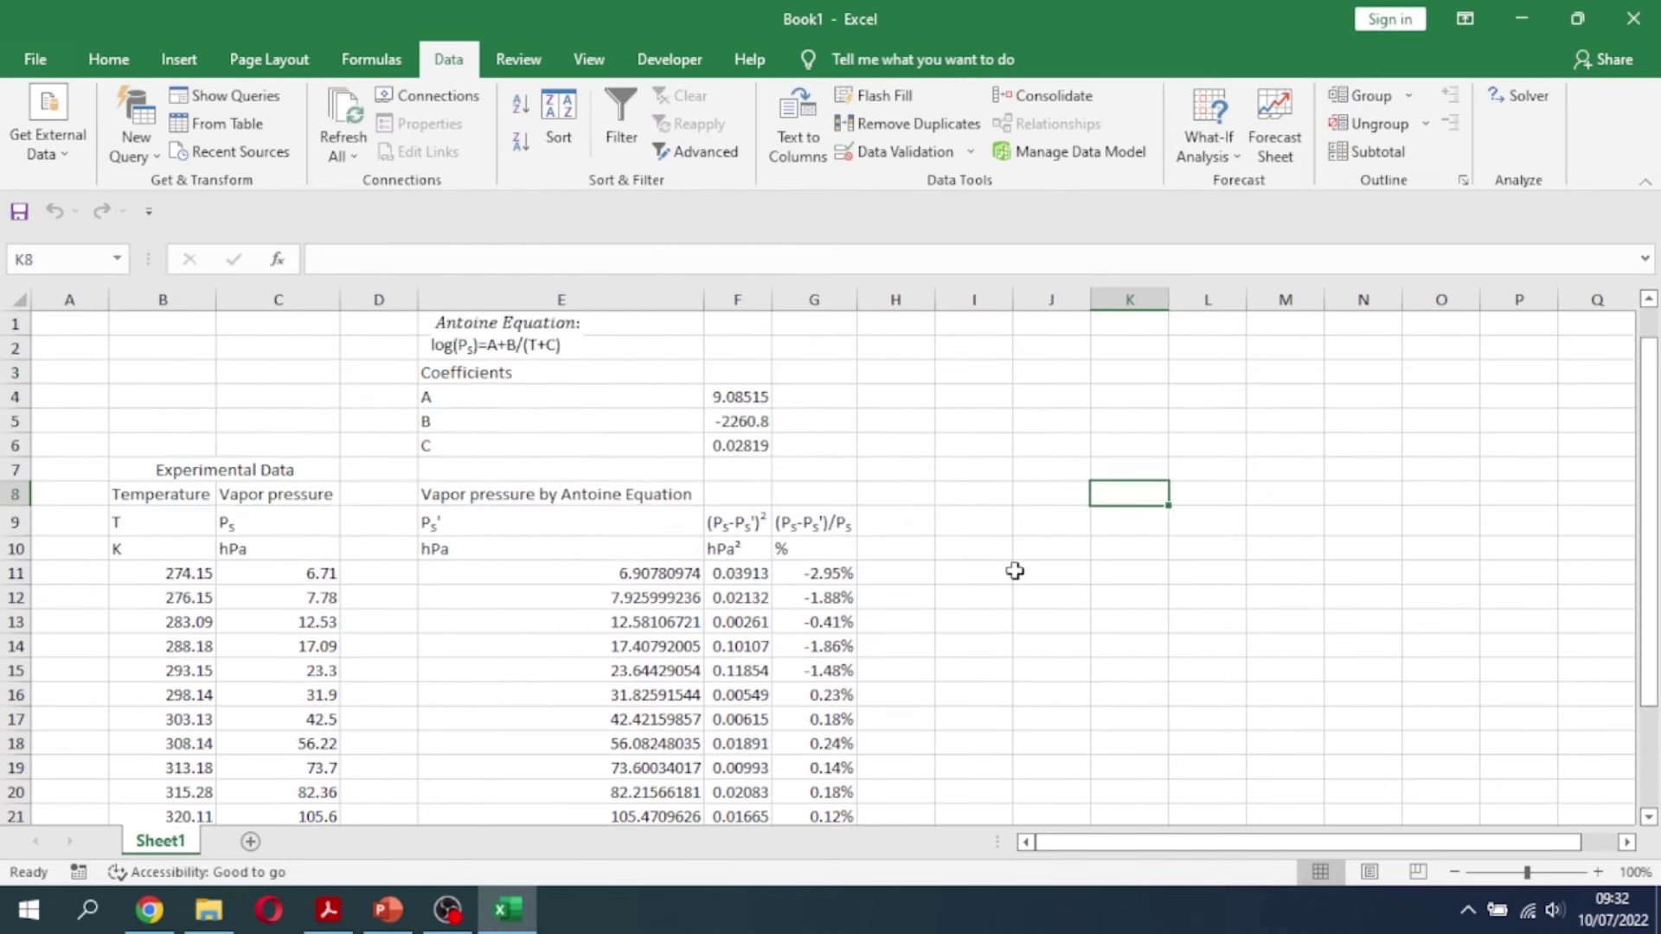
click(743, 396)
key(Down)
key(Down)
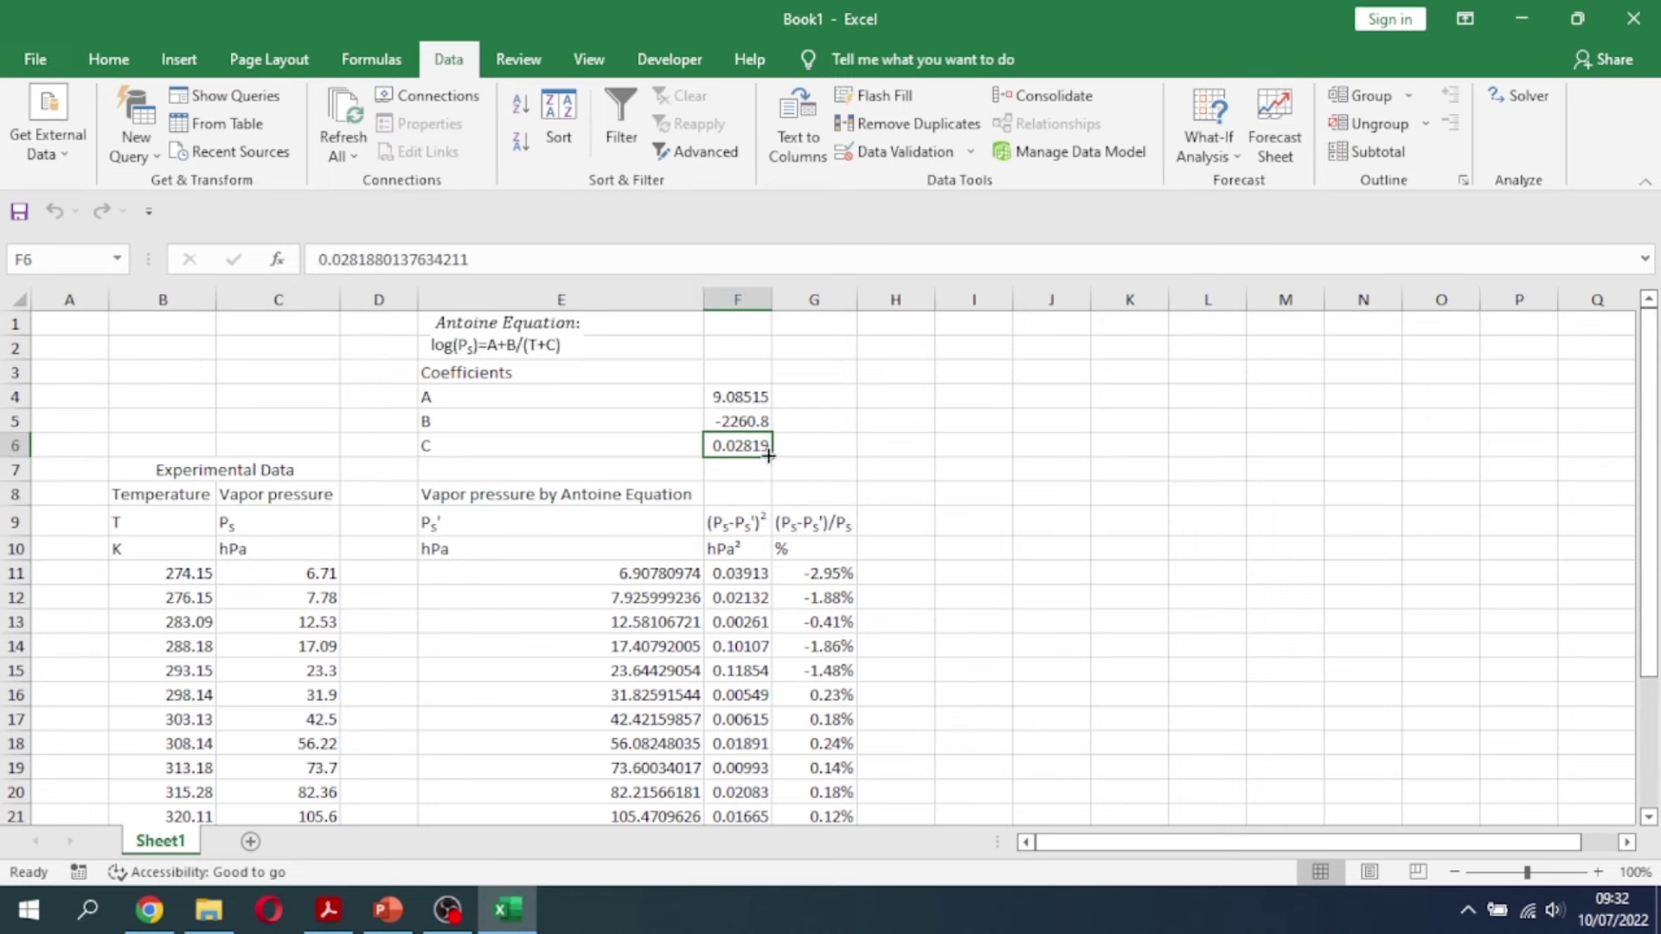
scroll(1175, 601, down, 2)
scroll(1174, 600, down, 1)
scroll(1174, 600, up, 1)
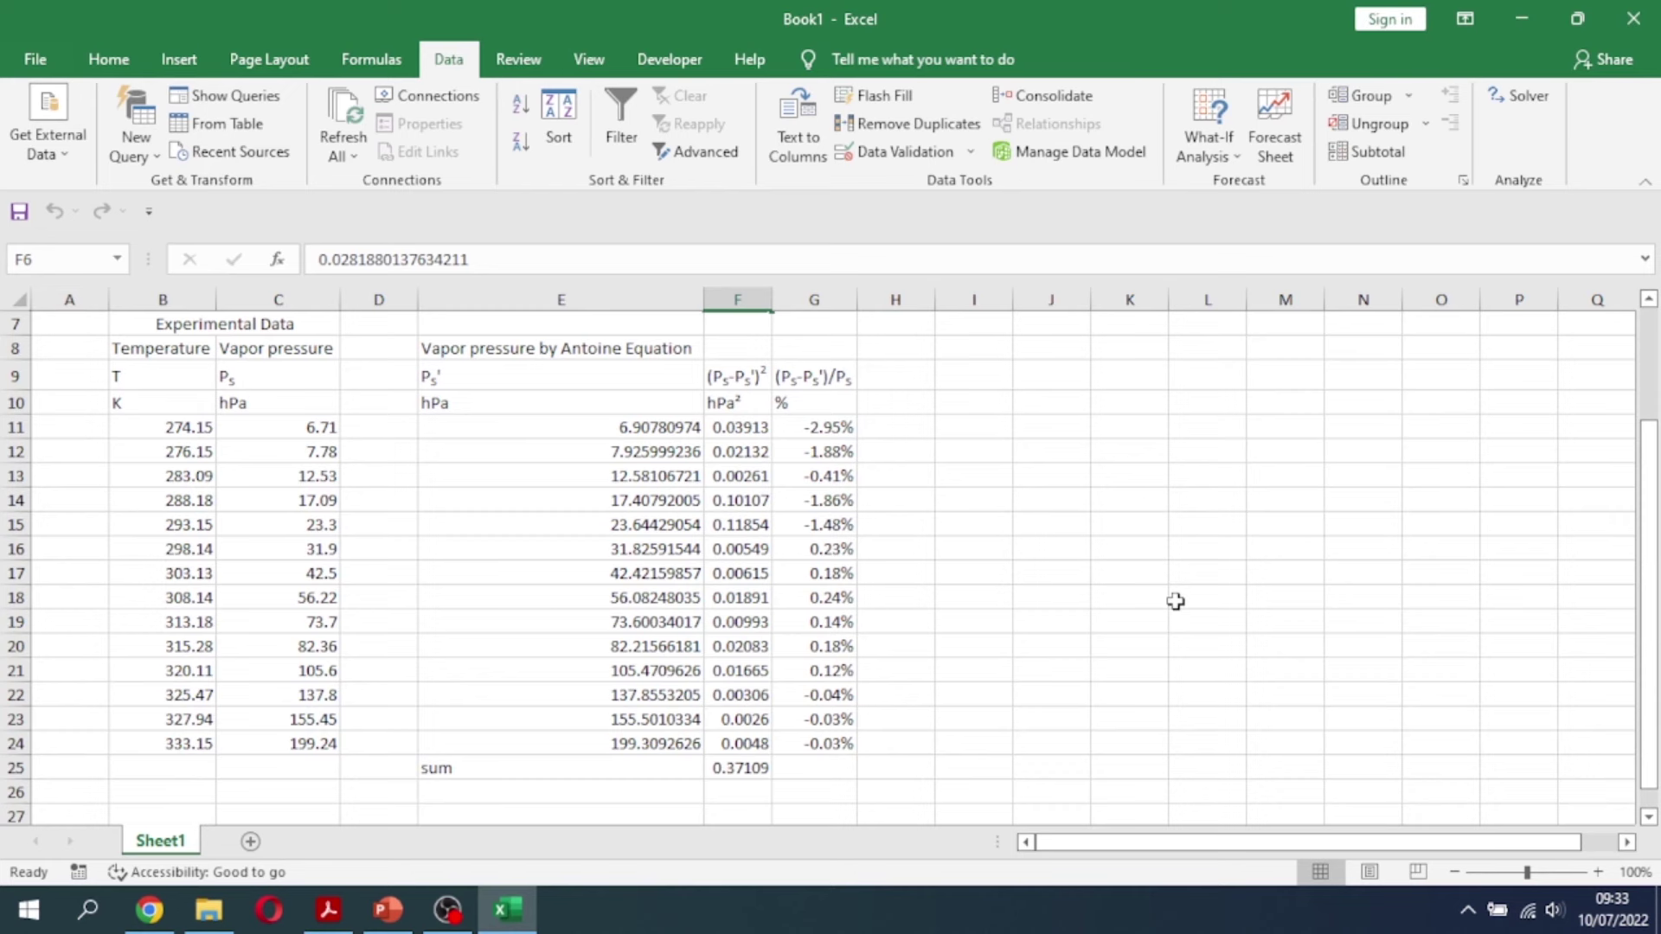
click(835, 430)
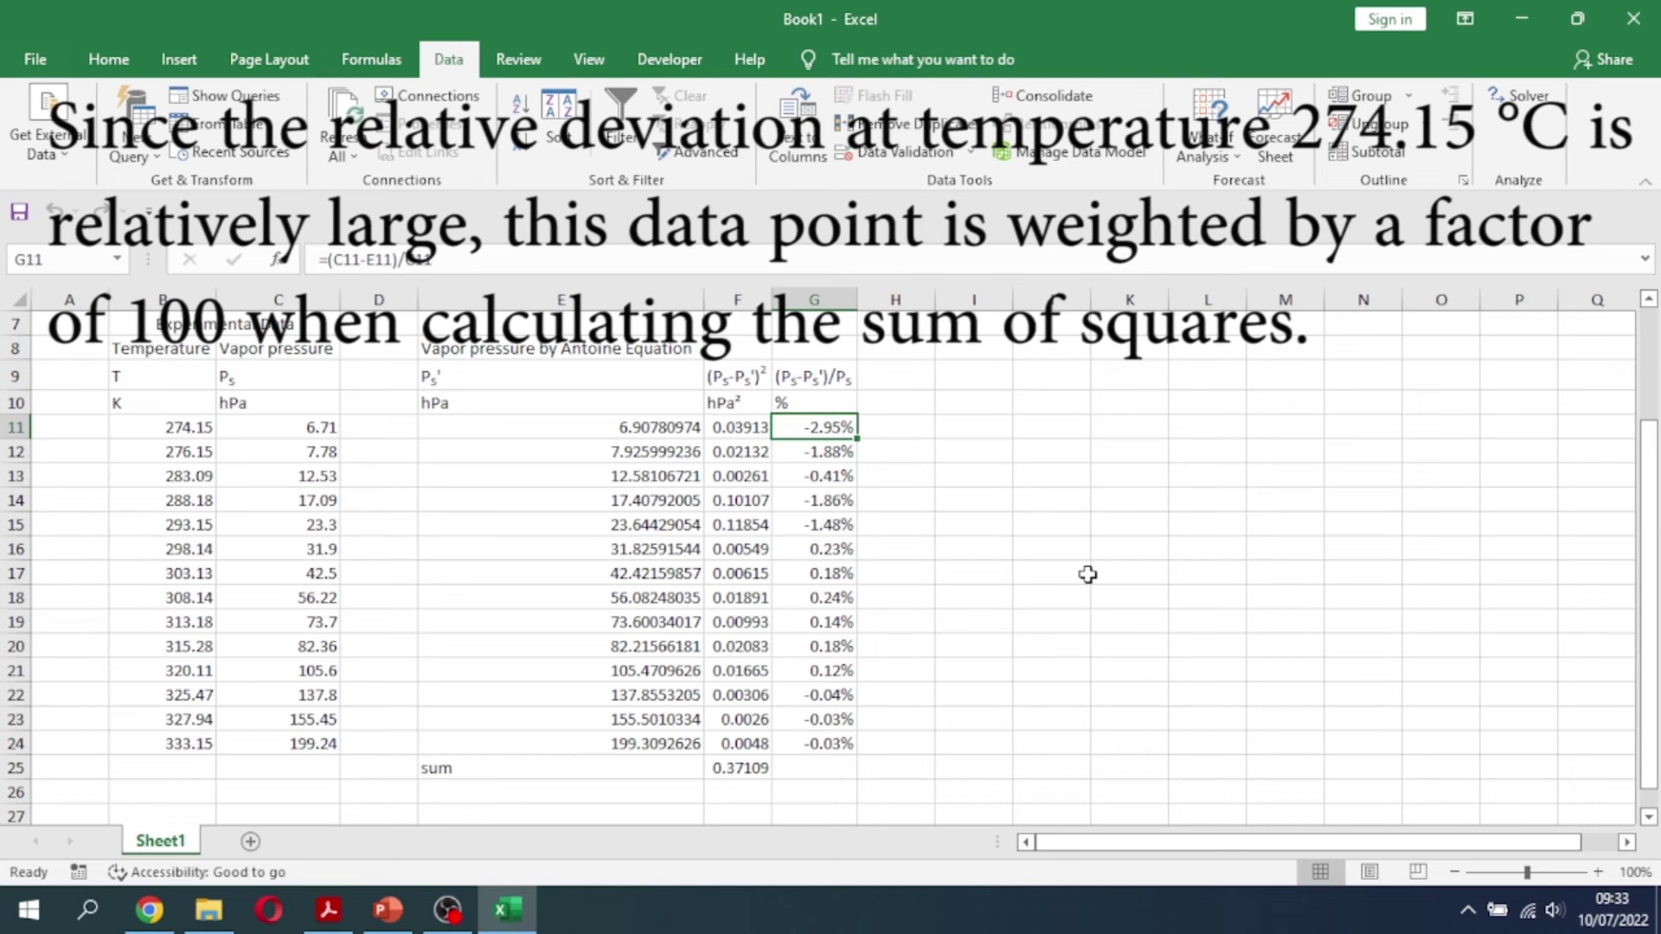
Weight F11 as =(E11-C11)^2*100 and rerun Solver, keeping the refitted coefficients
click(737, 430)
click(466, 261)
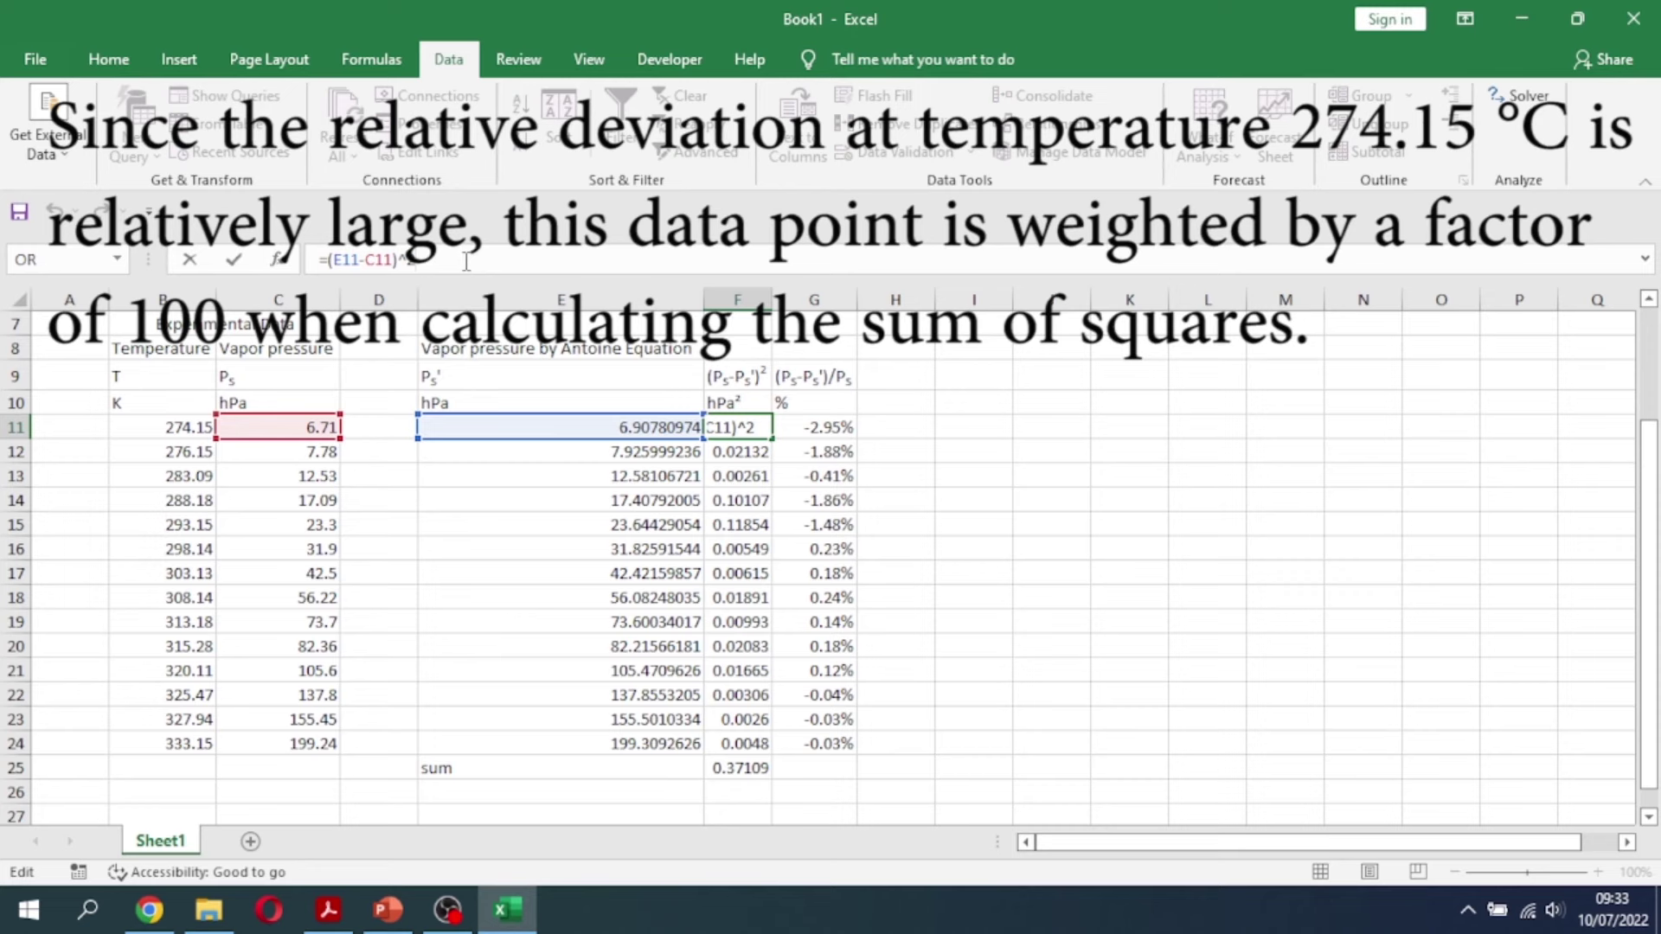
text(*100)
key(Return)
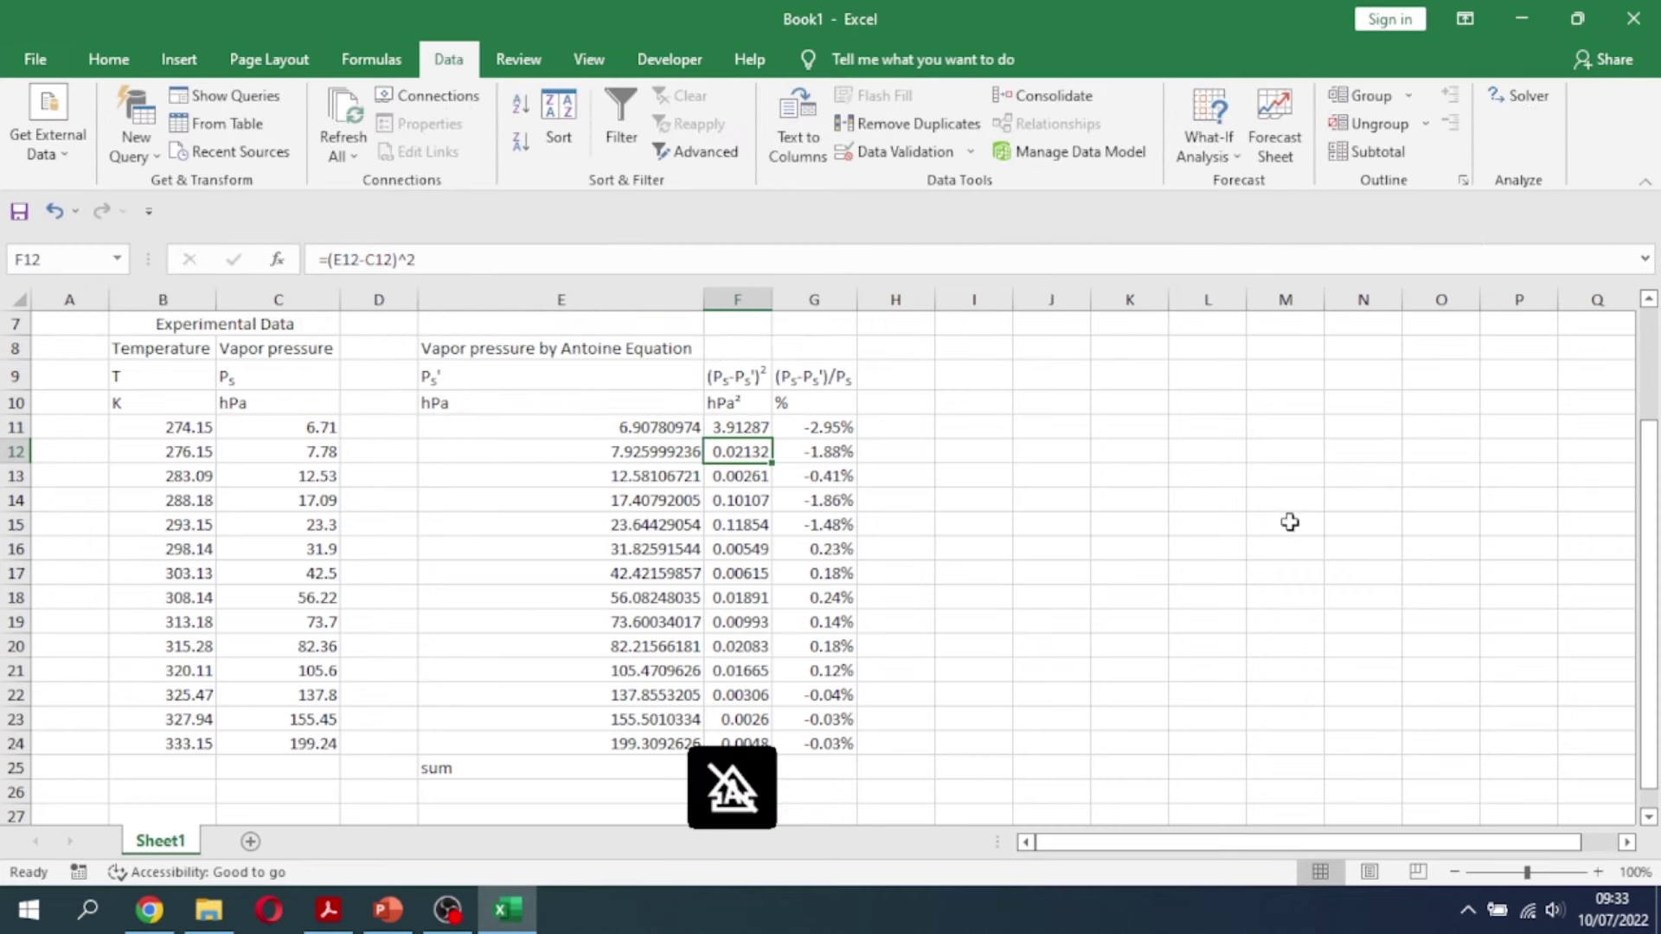
click(1518, 95)
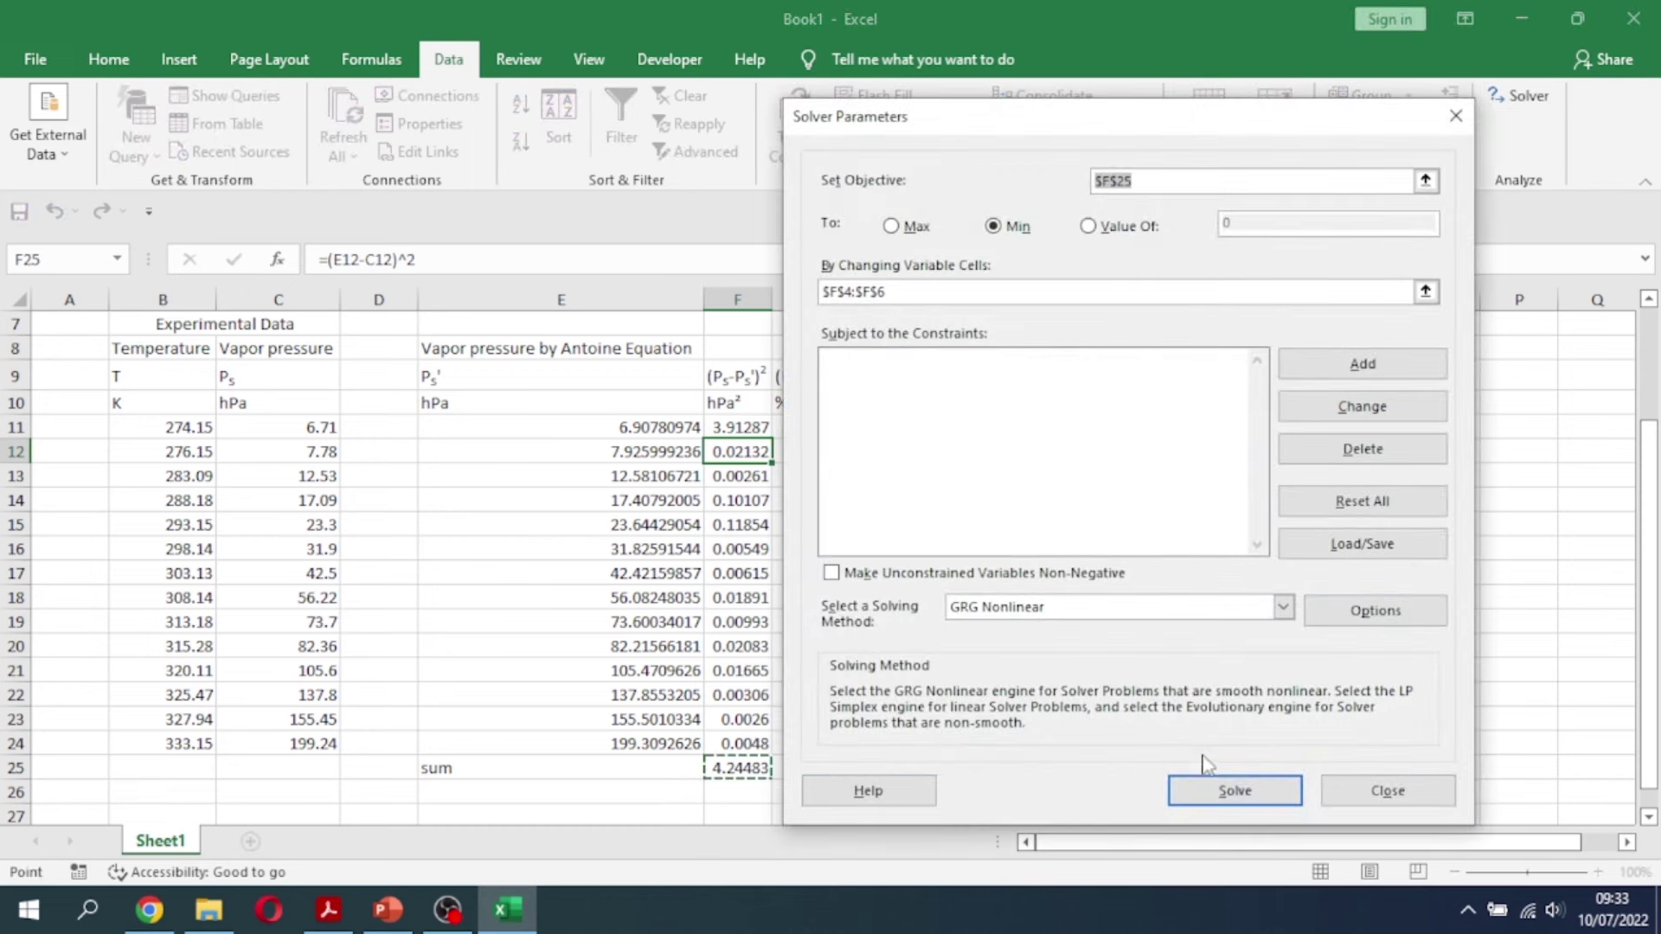
click(1242, 794)
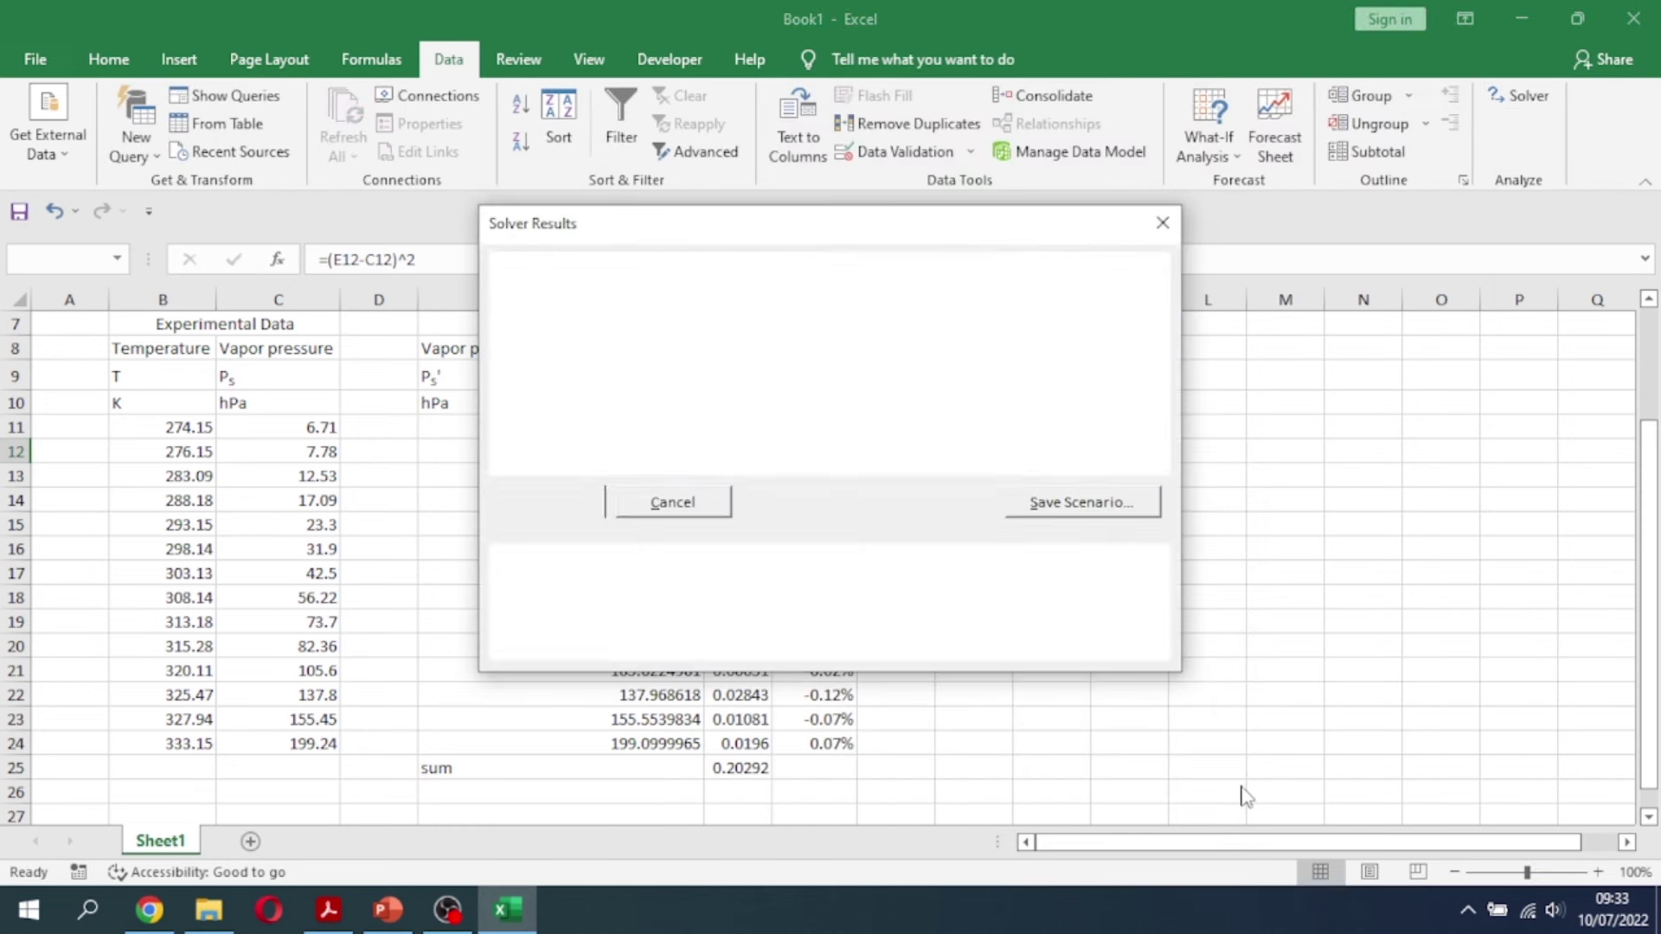
click(585, 504)
Select the coefficient block E4:F6
click(827, 427)
click(960, 478)
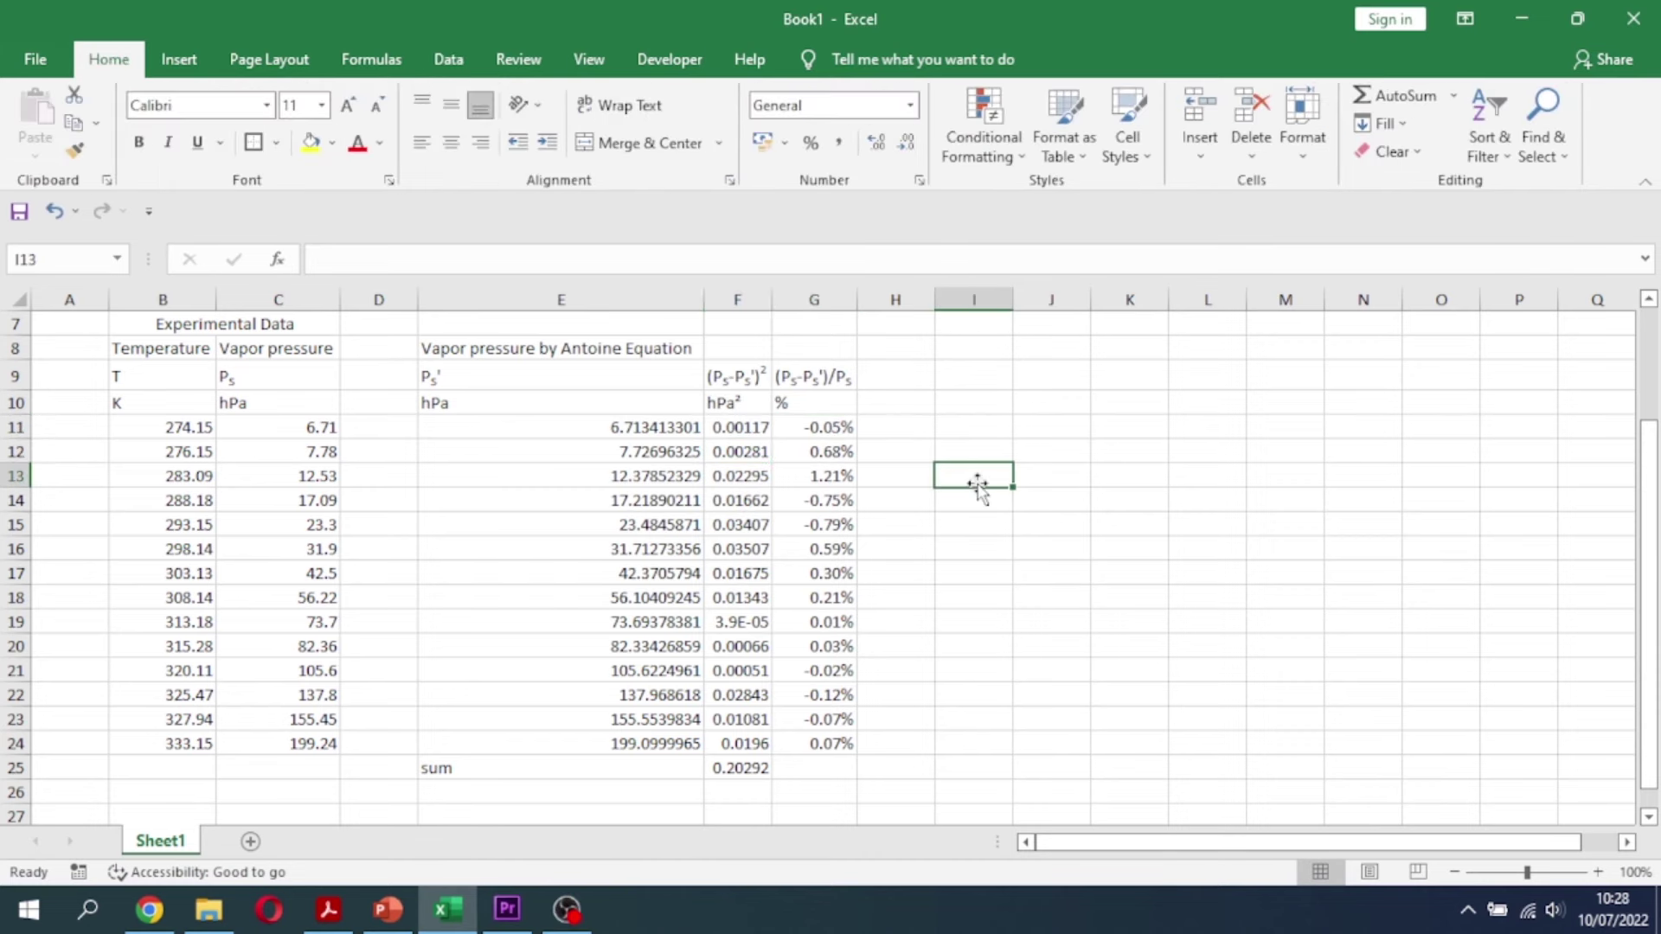
scroll(978, 484, up, 2)
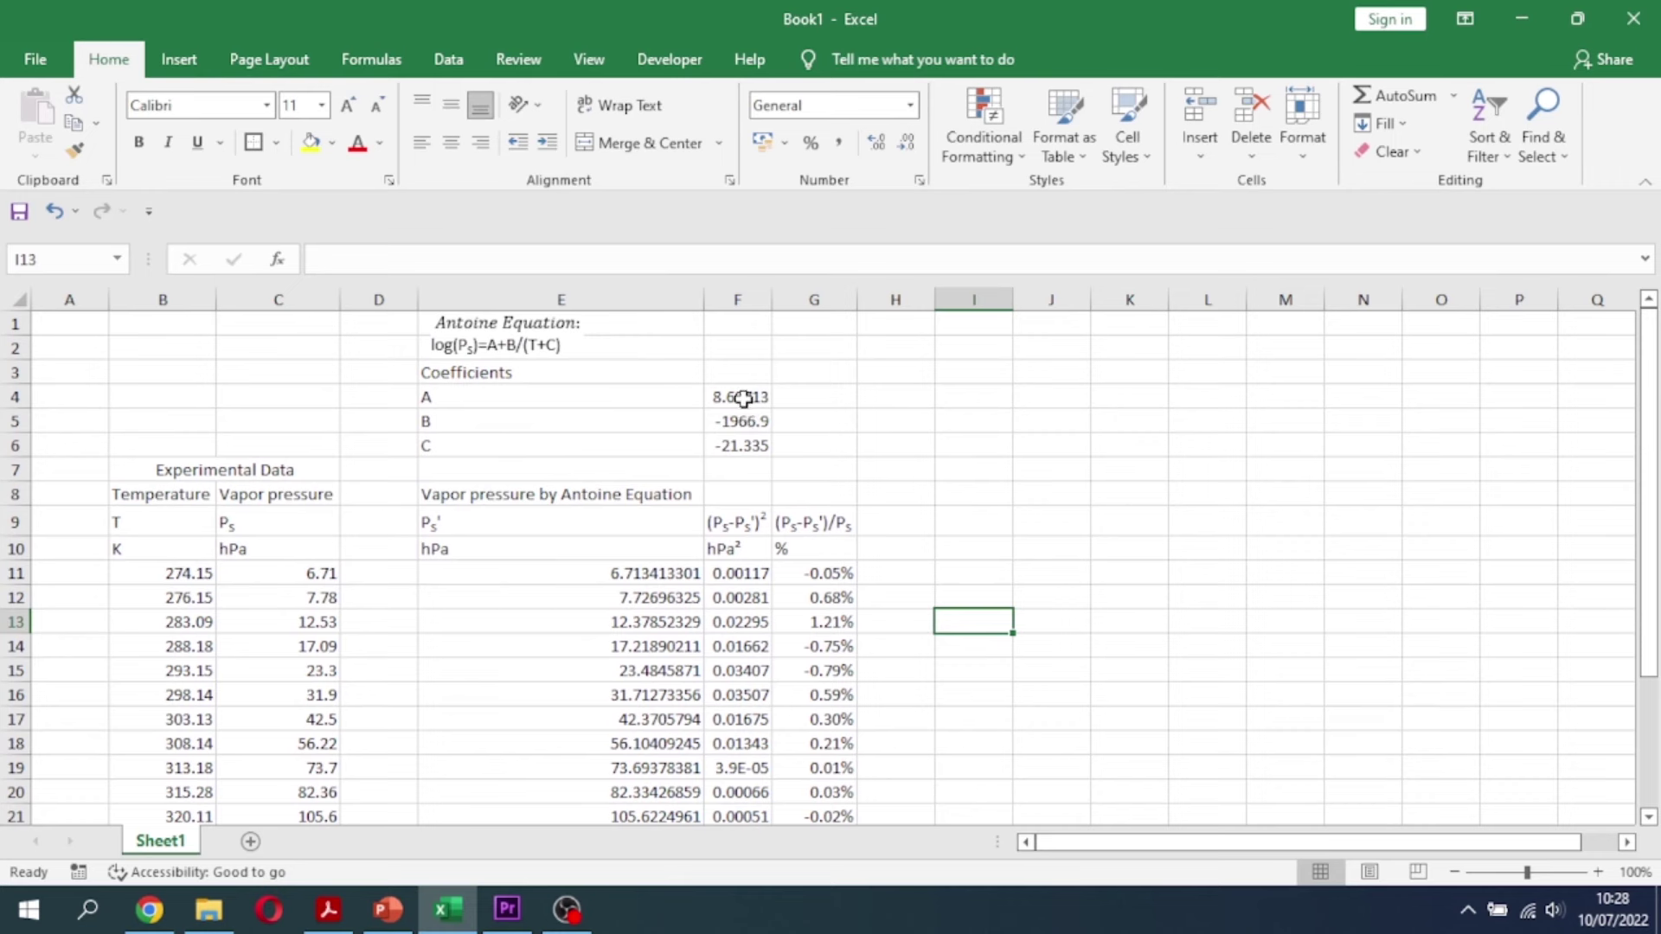
drag(743, 398, 741, 446)
mouse_move(475, 408)
mouse_down()
mouse_move(704, 456)
mouse_move(744, 446)
mouse_up()
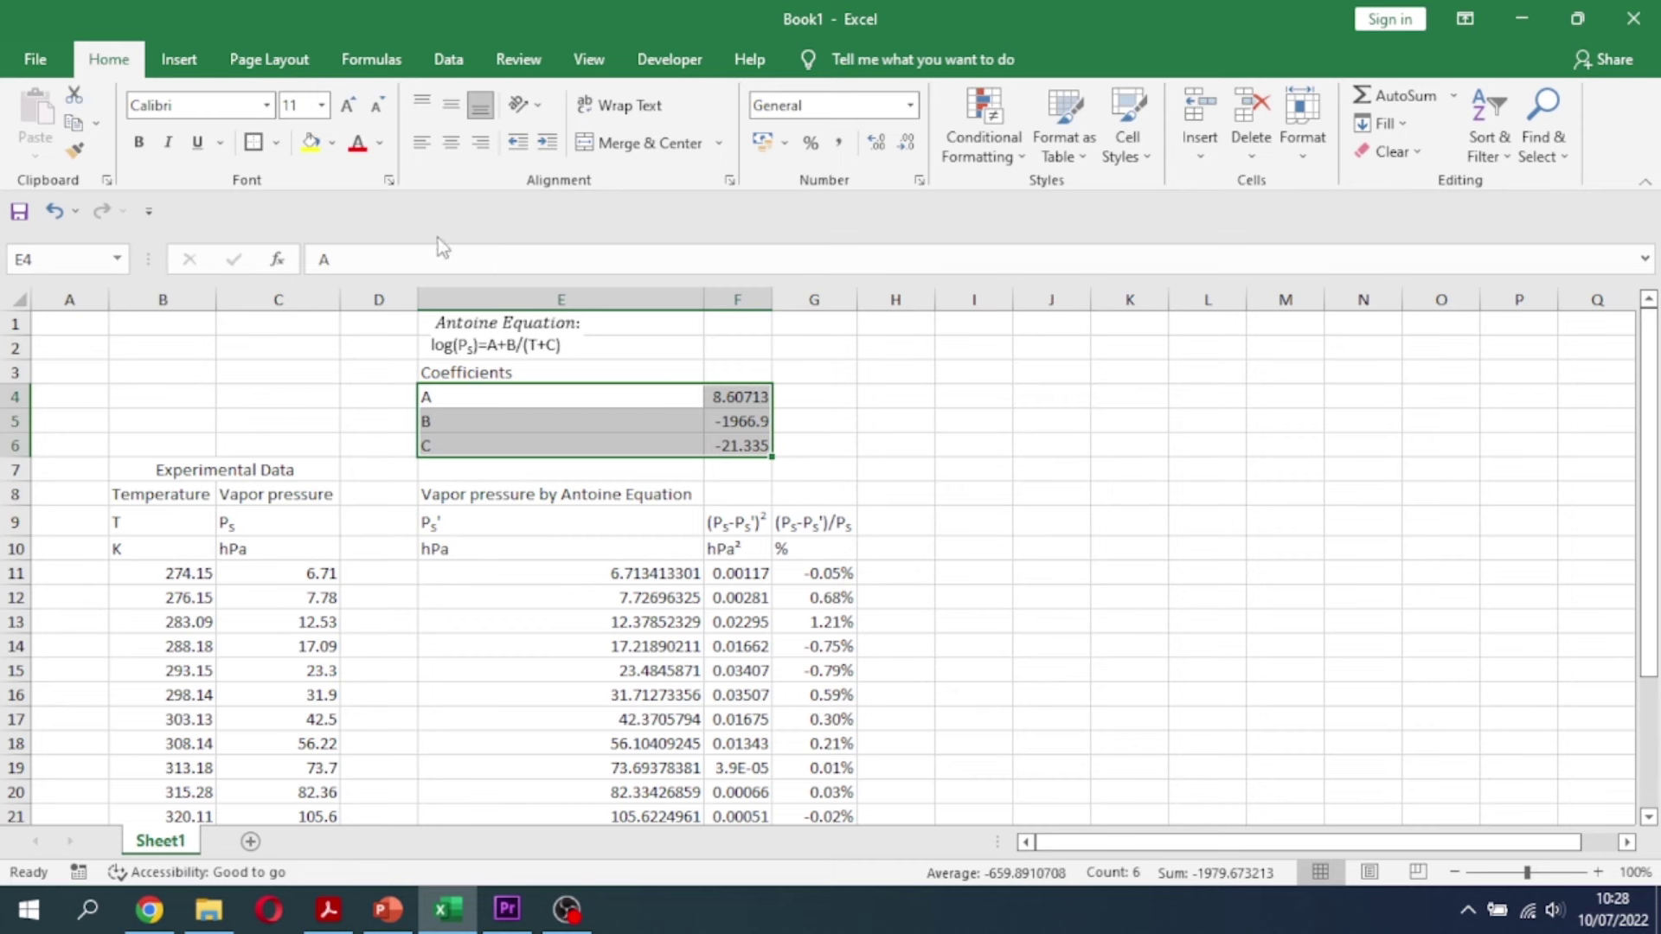
Label column A with Temperature, the symbol ϑ and °C in A8–A10
click(88, 503)
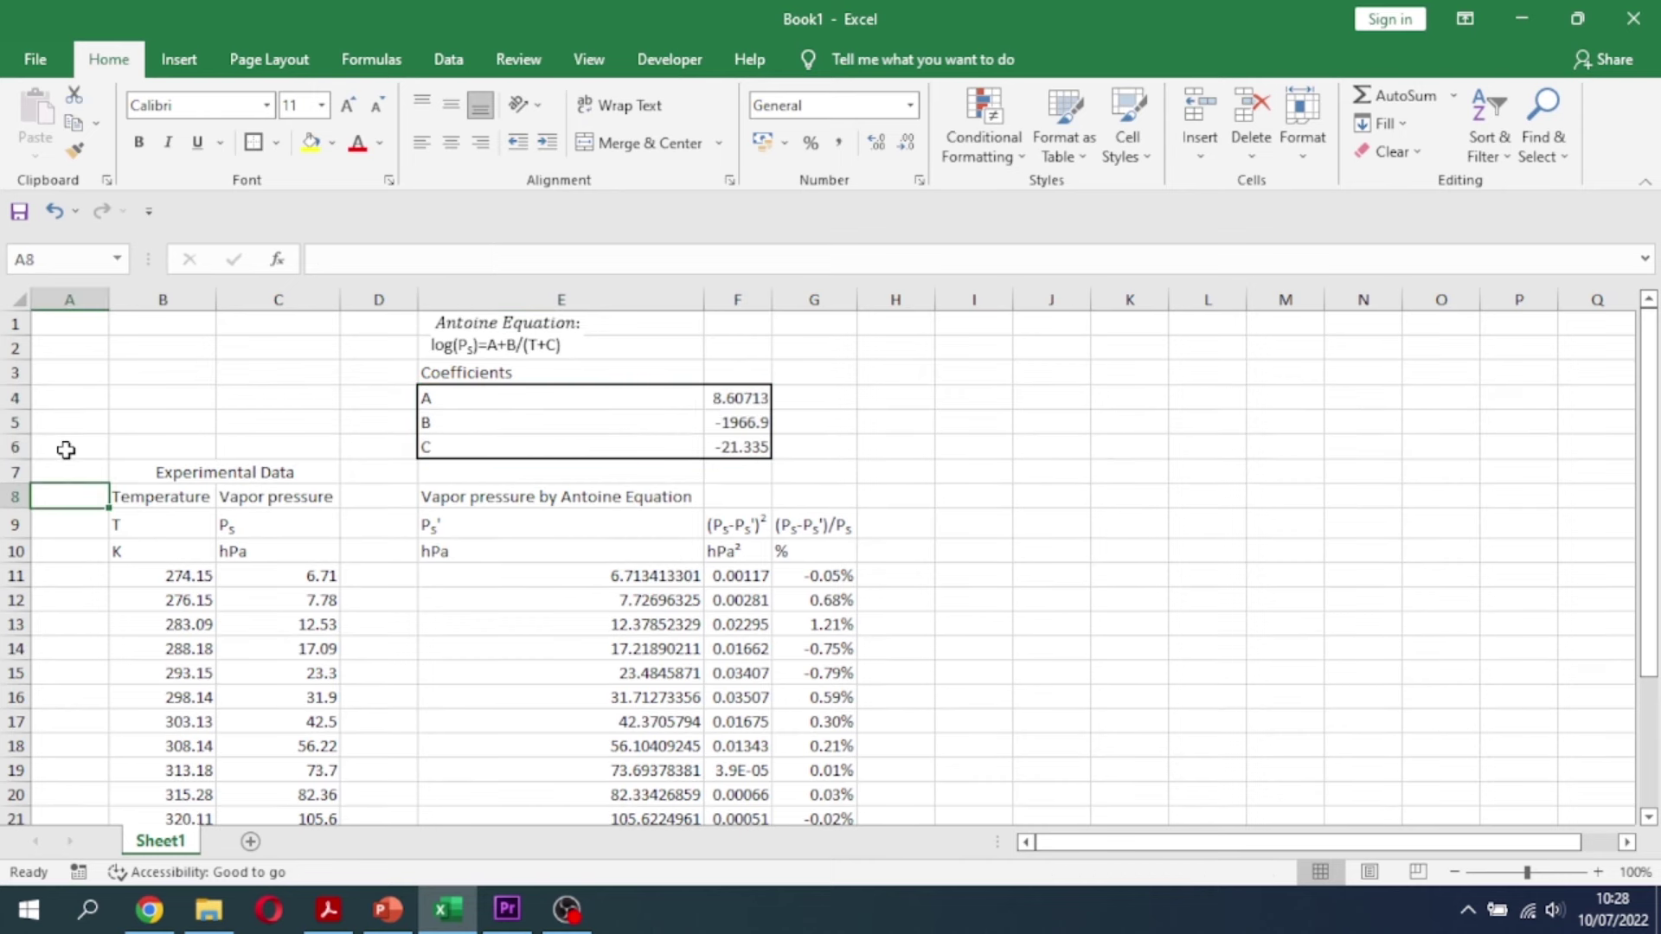
text(Temp)
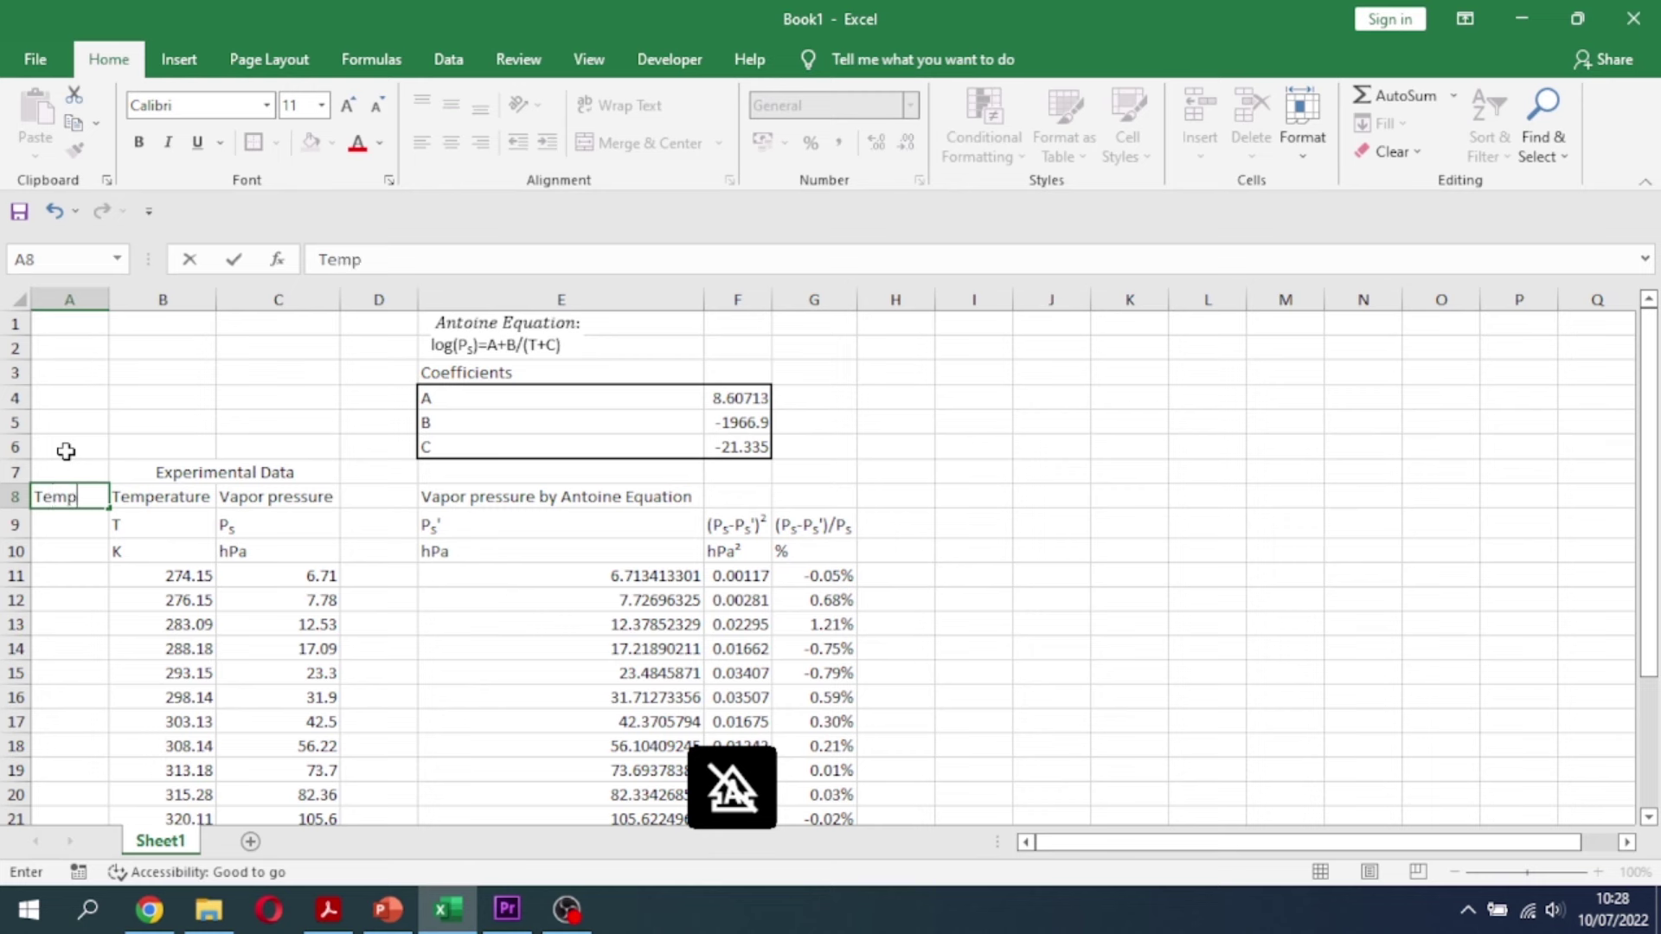
text(erature)
key(Return)
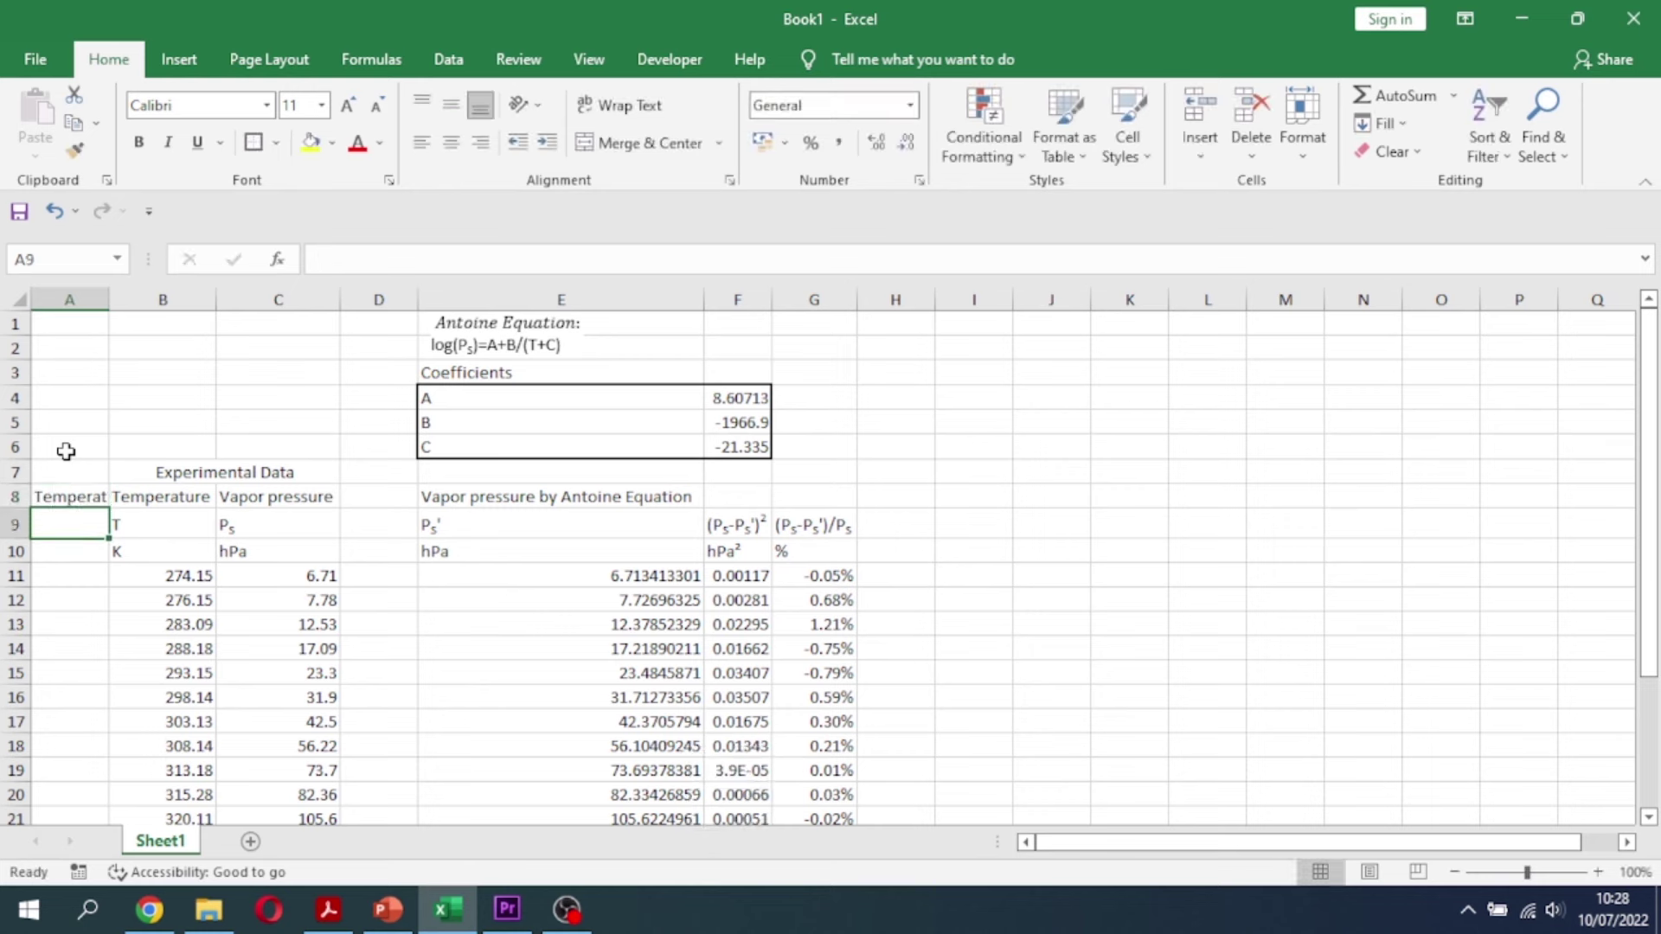
click(182, 64)
click(1517, 123)
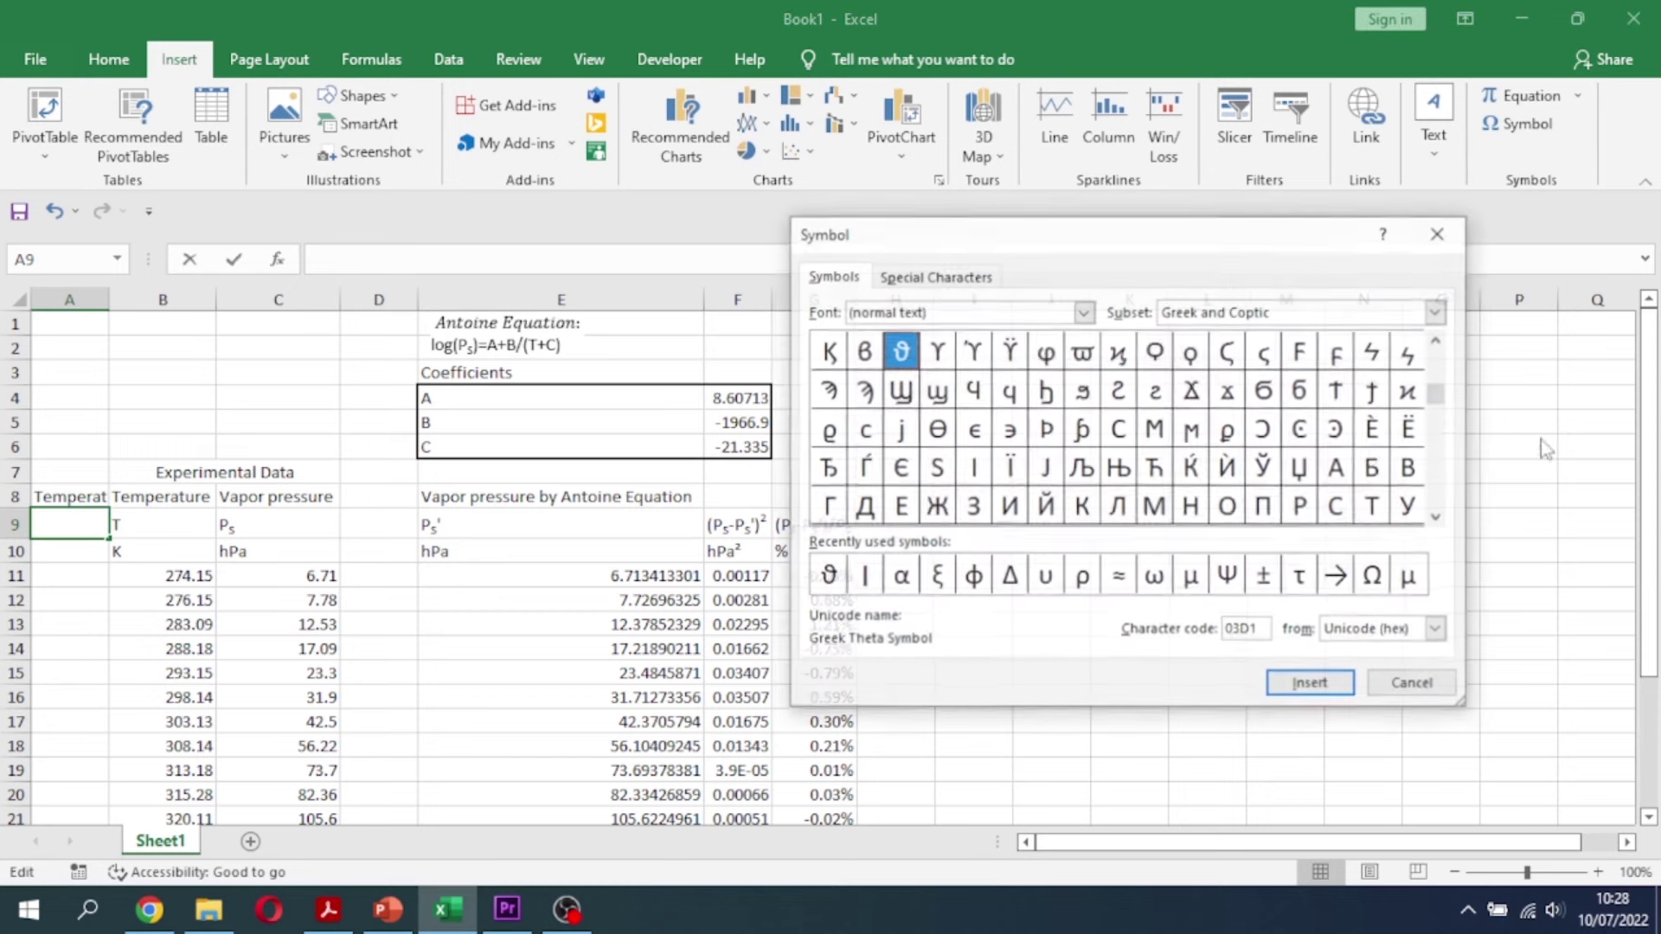
click(827, 577)
click(1311, 684)
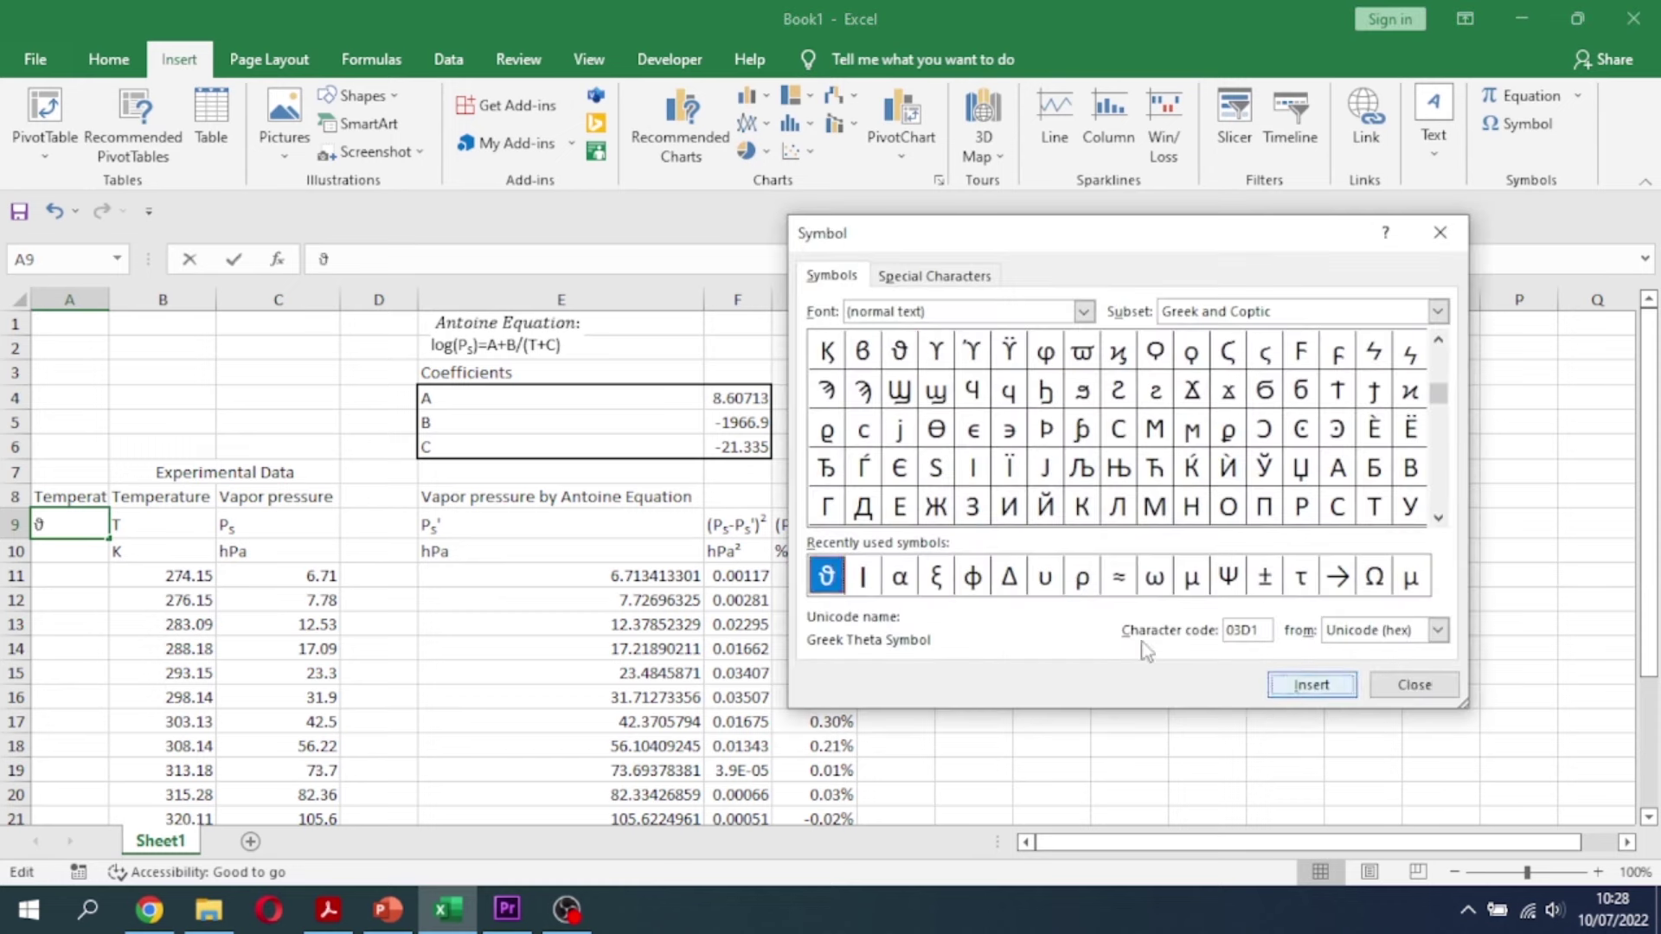
click(1414, 684)
click(94, 550)
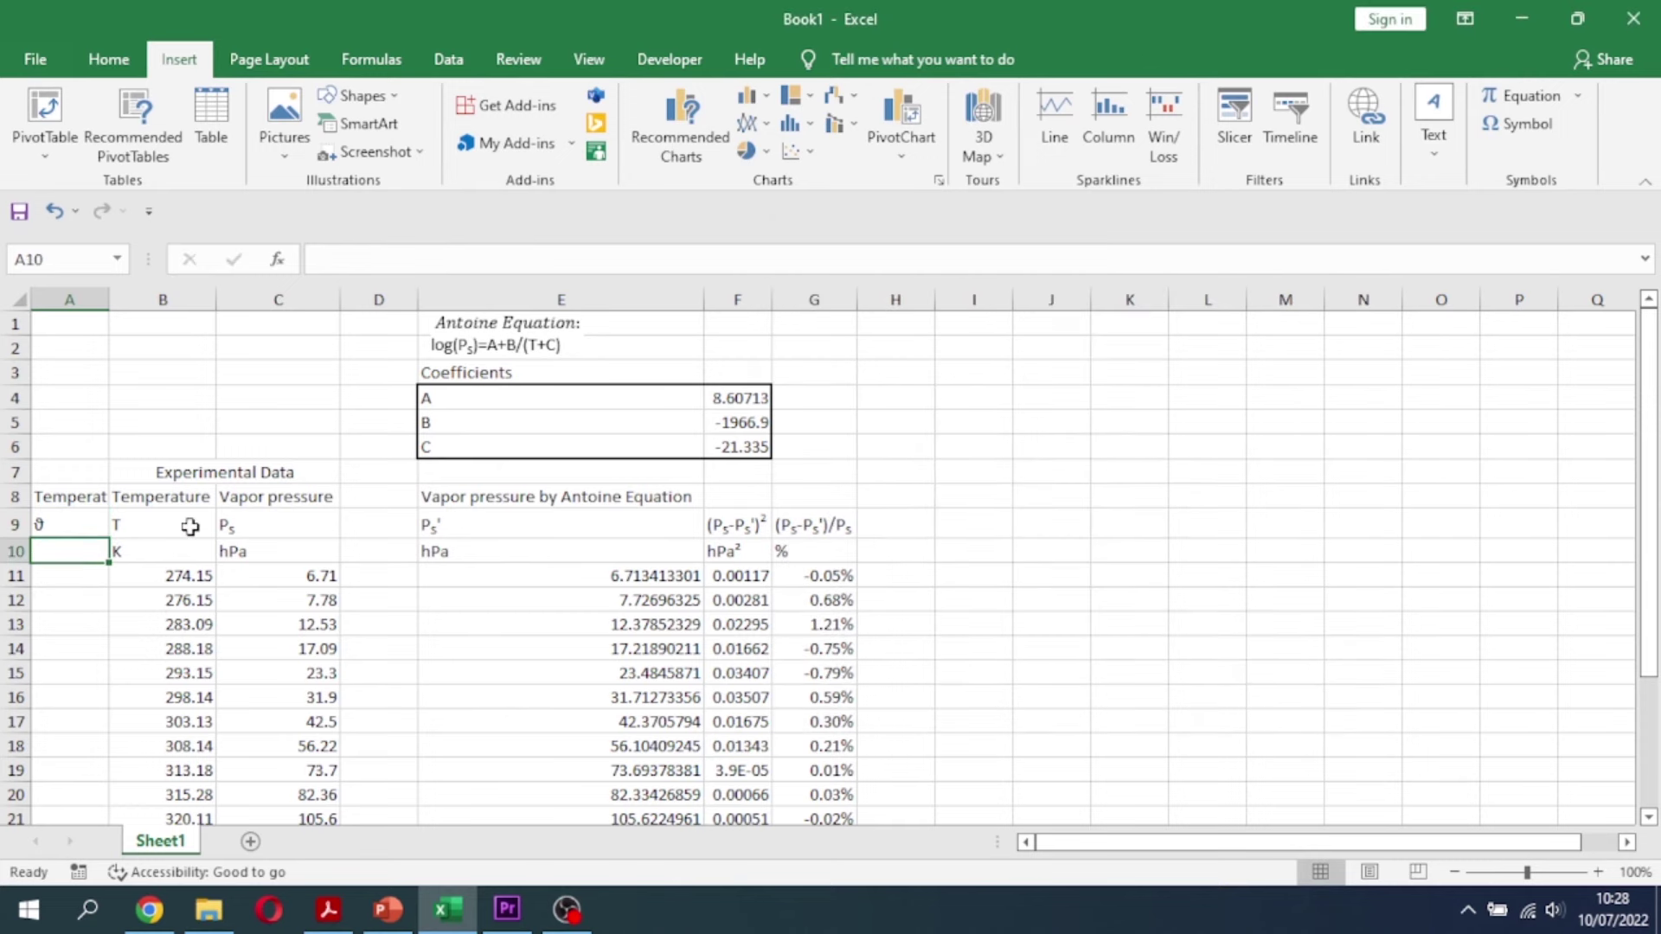
text(°C)
key(Return)
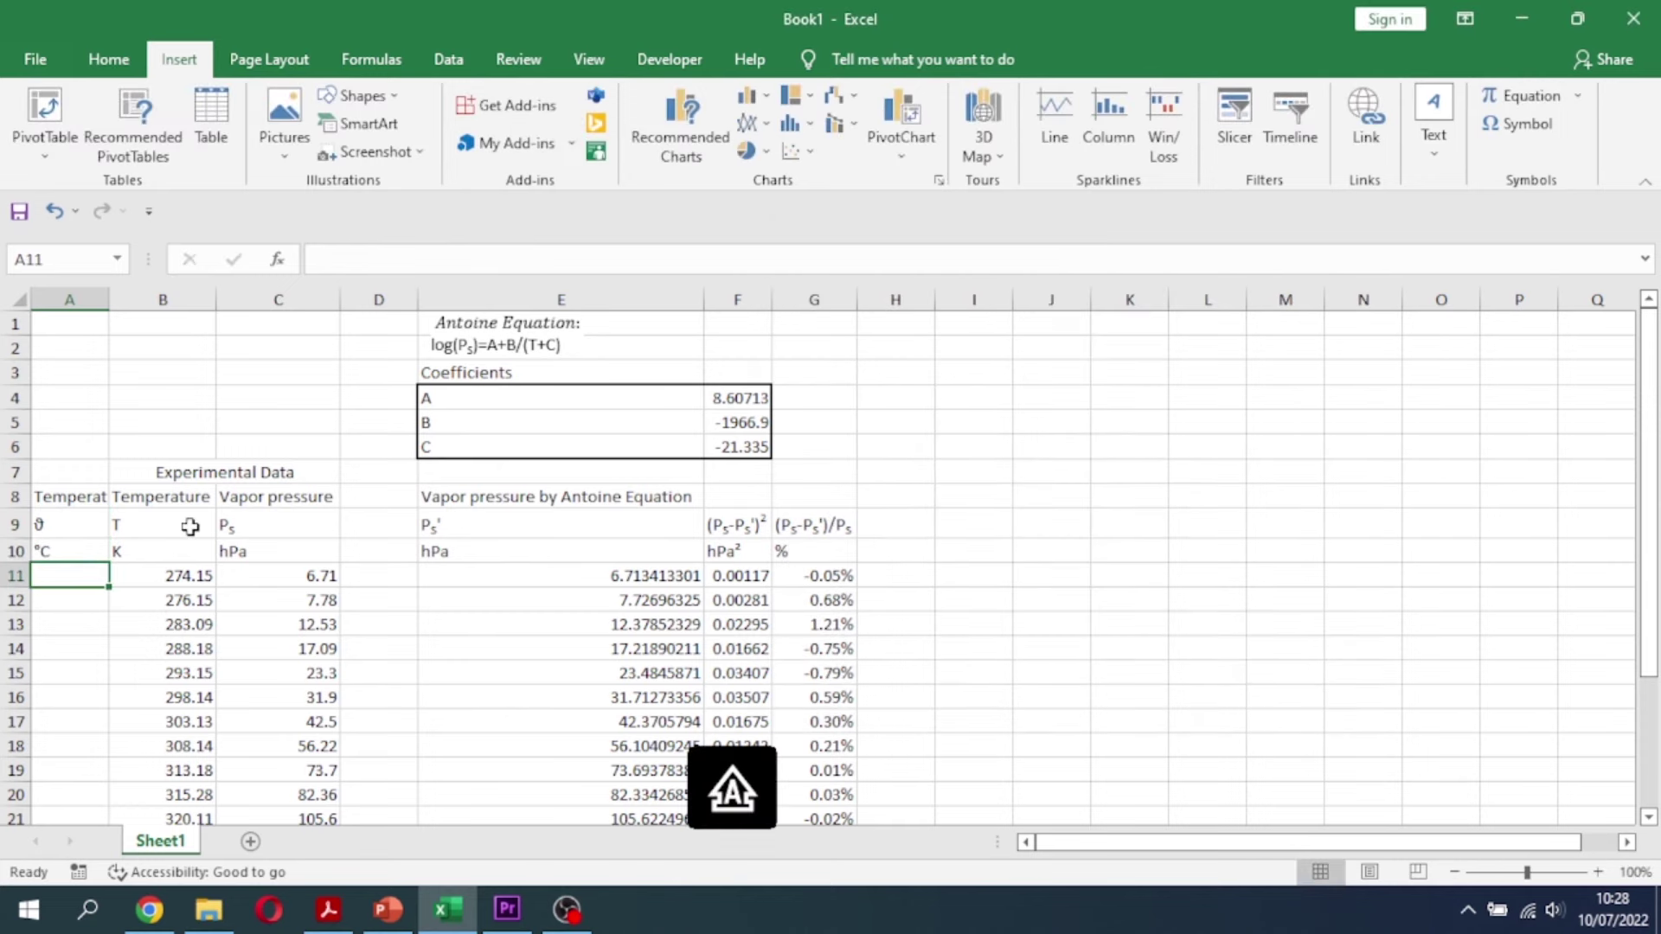
Enter =B11-273.15 in A11 and fill it down to A24
text(=)
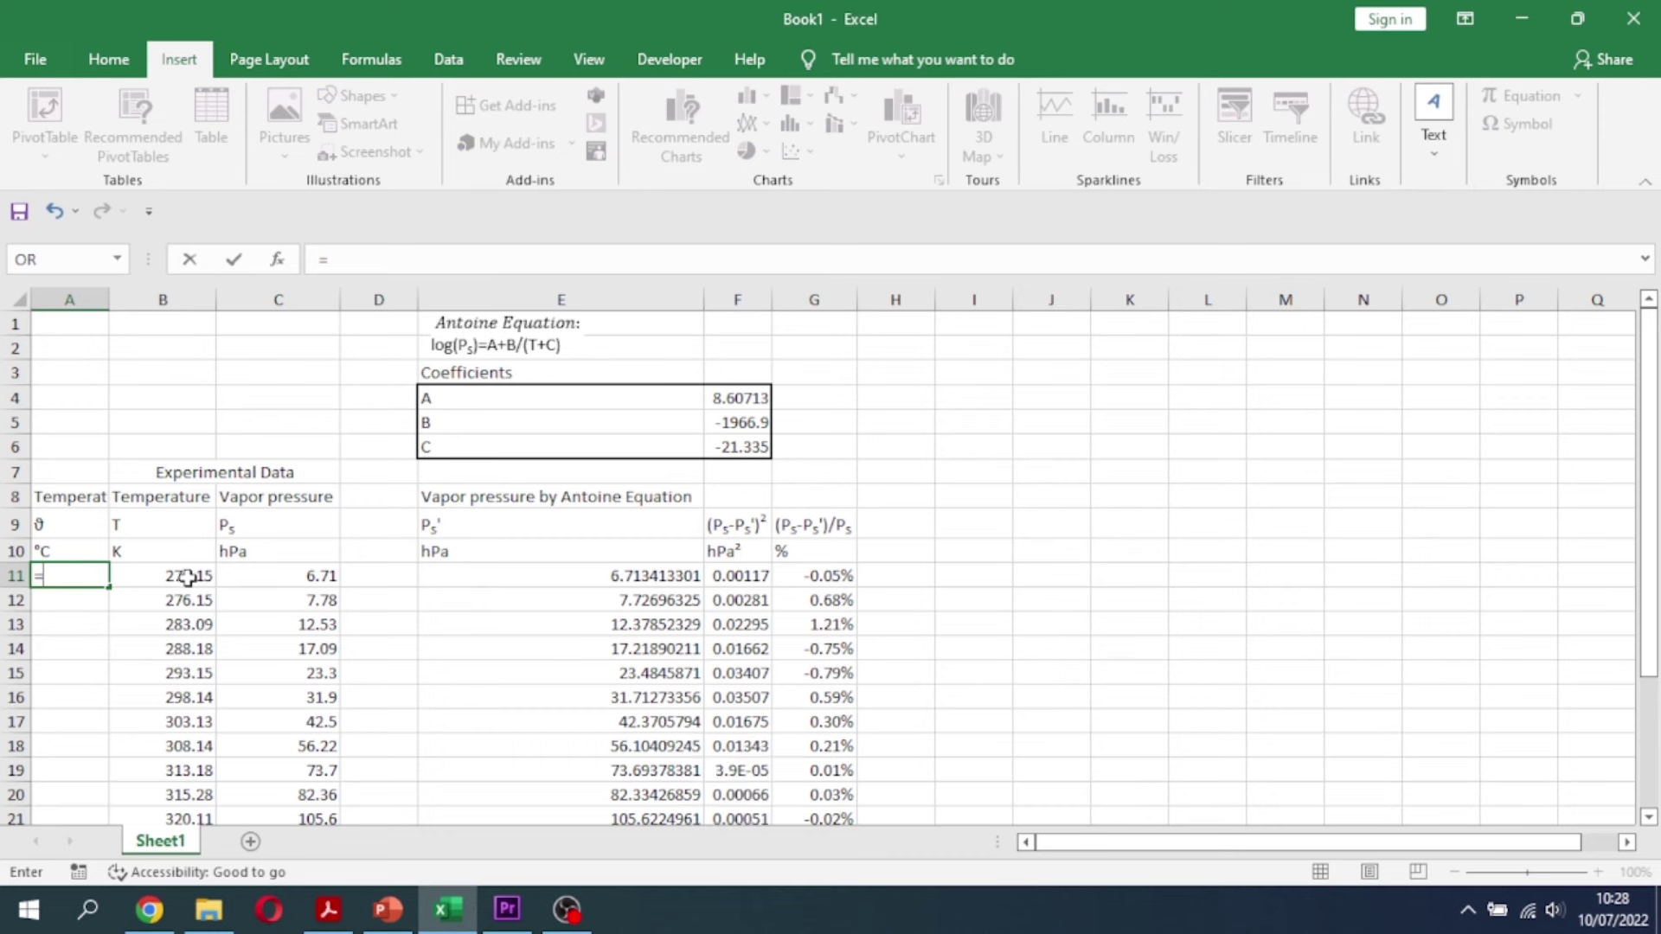
click(188, 577)
text(-)
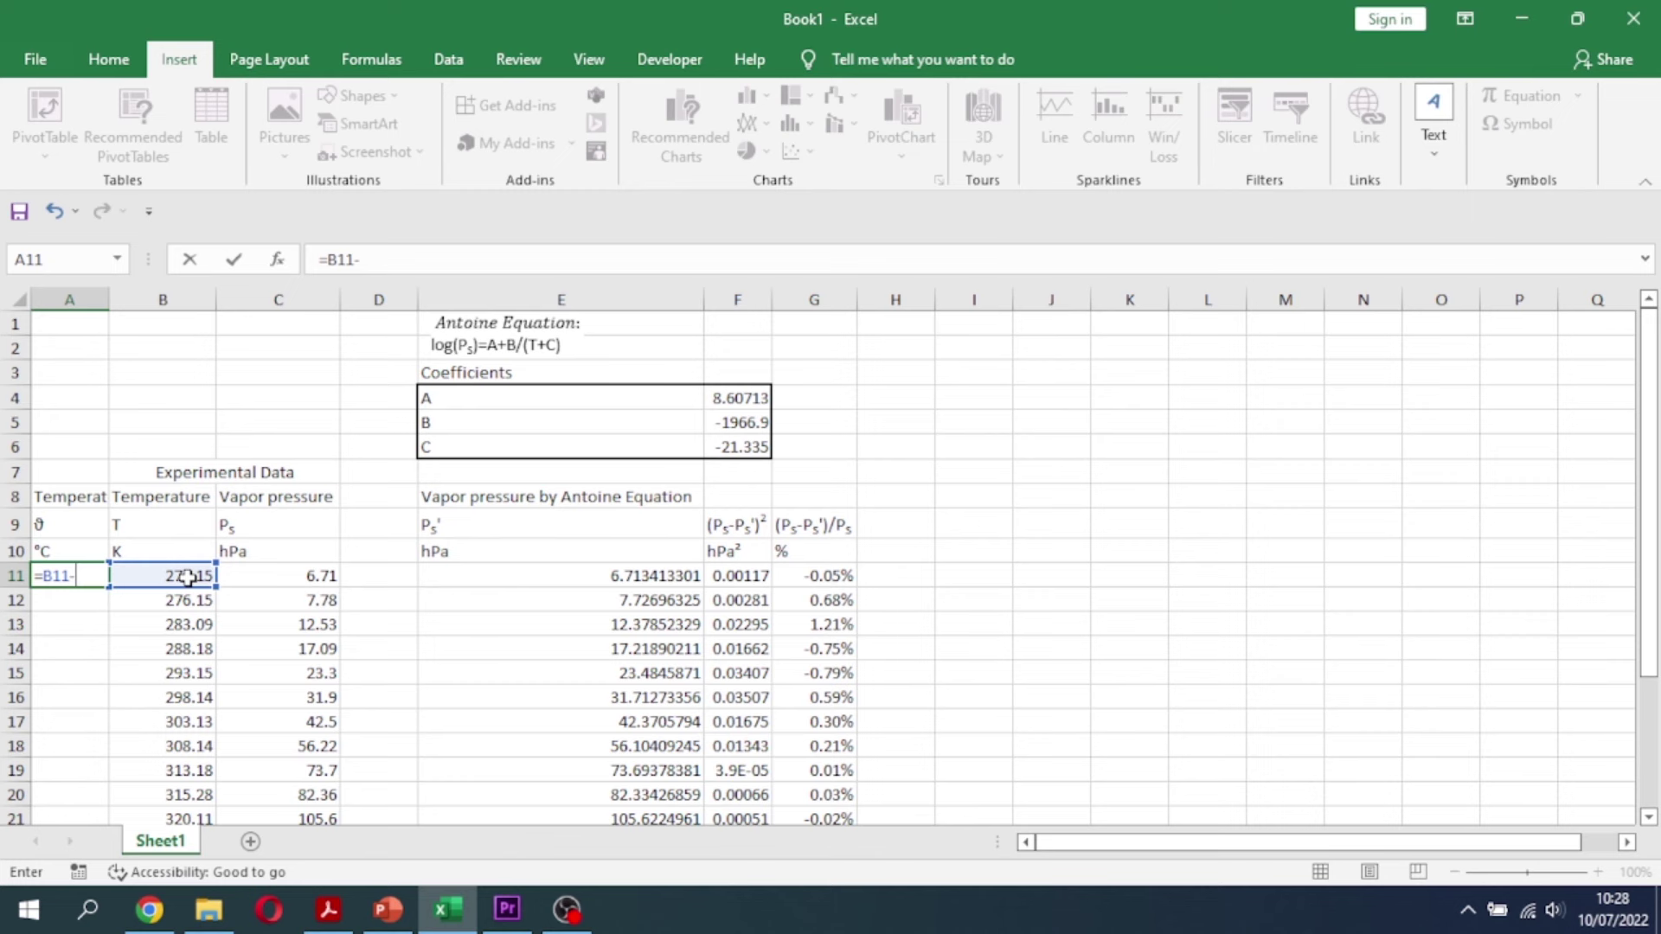
key(Caps_Lock)
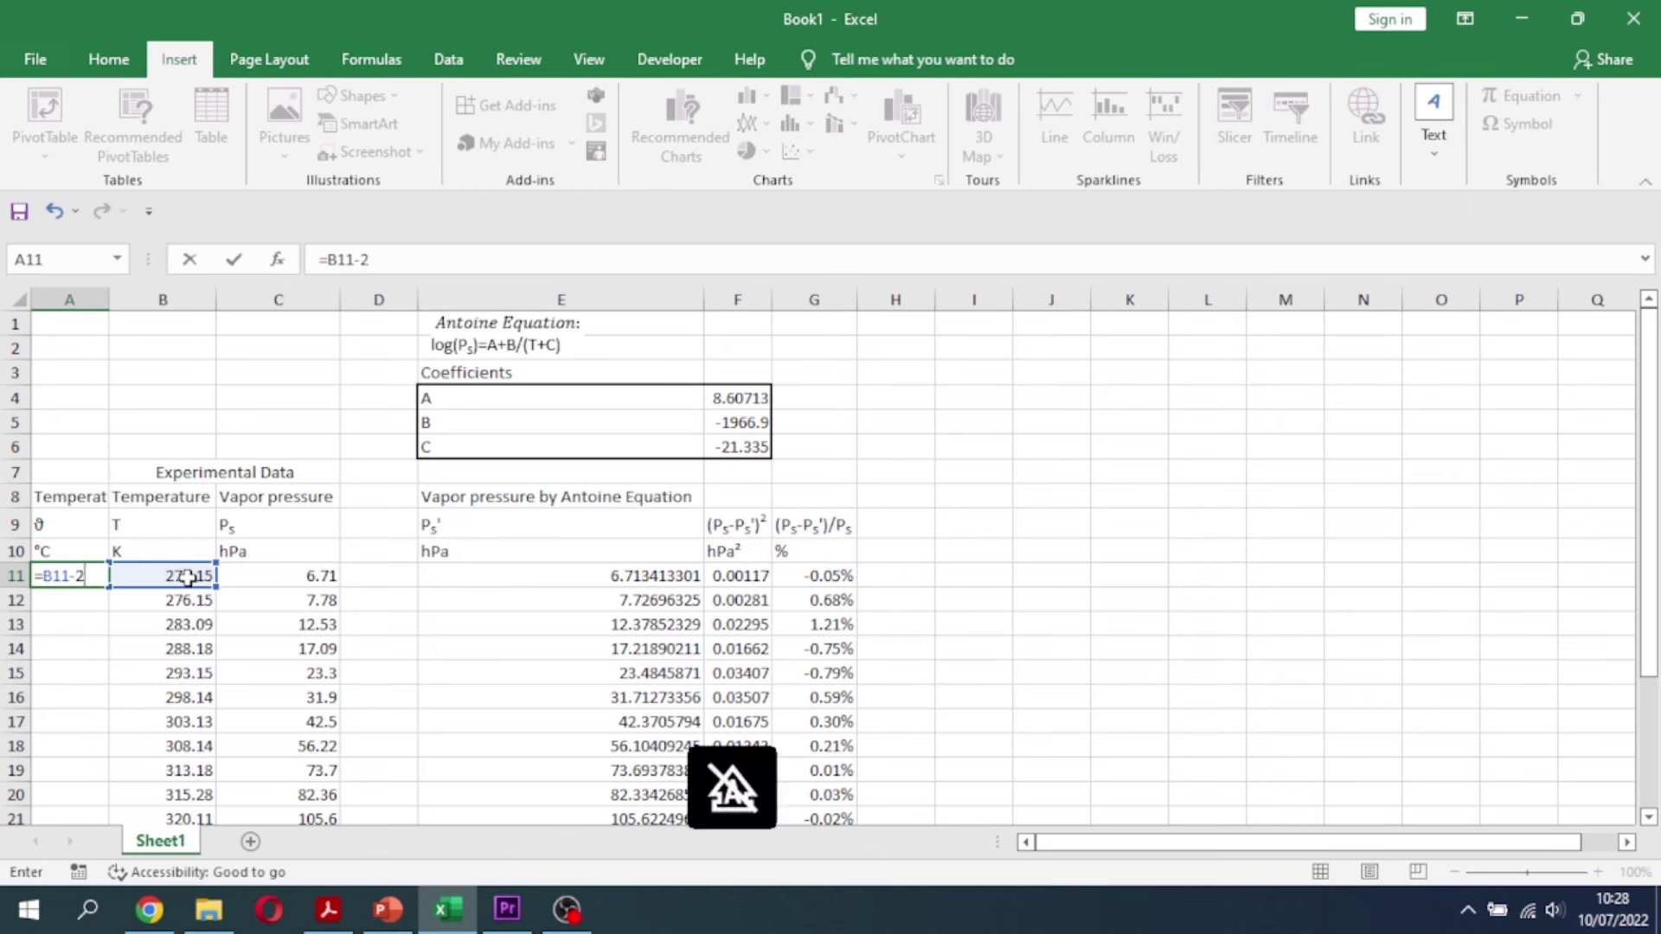
text(73.15)
key(Return)
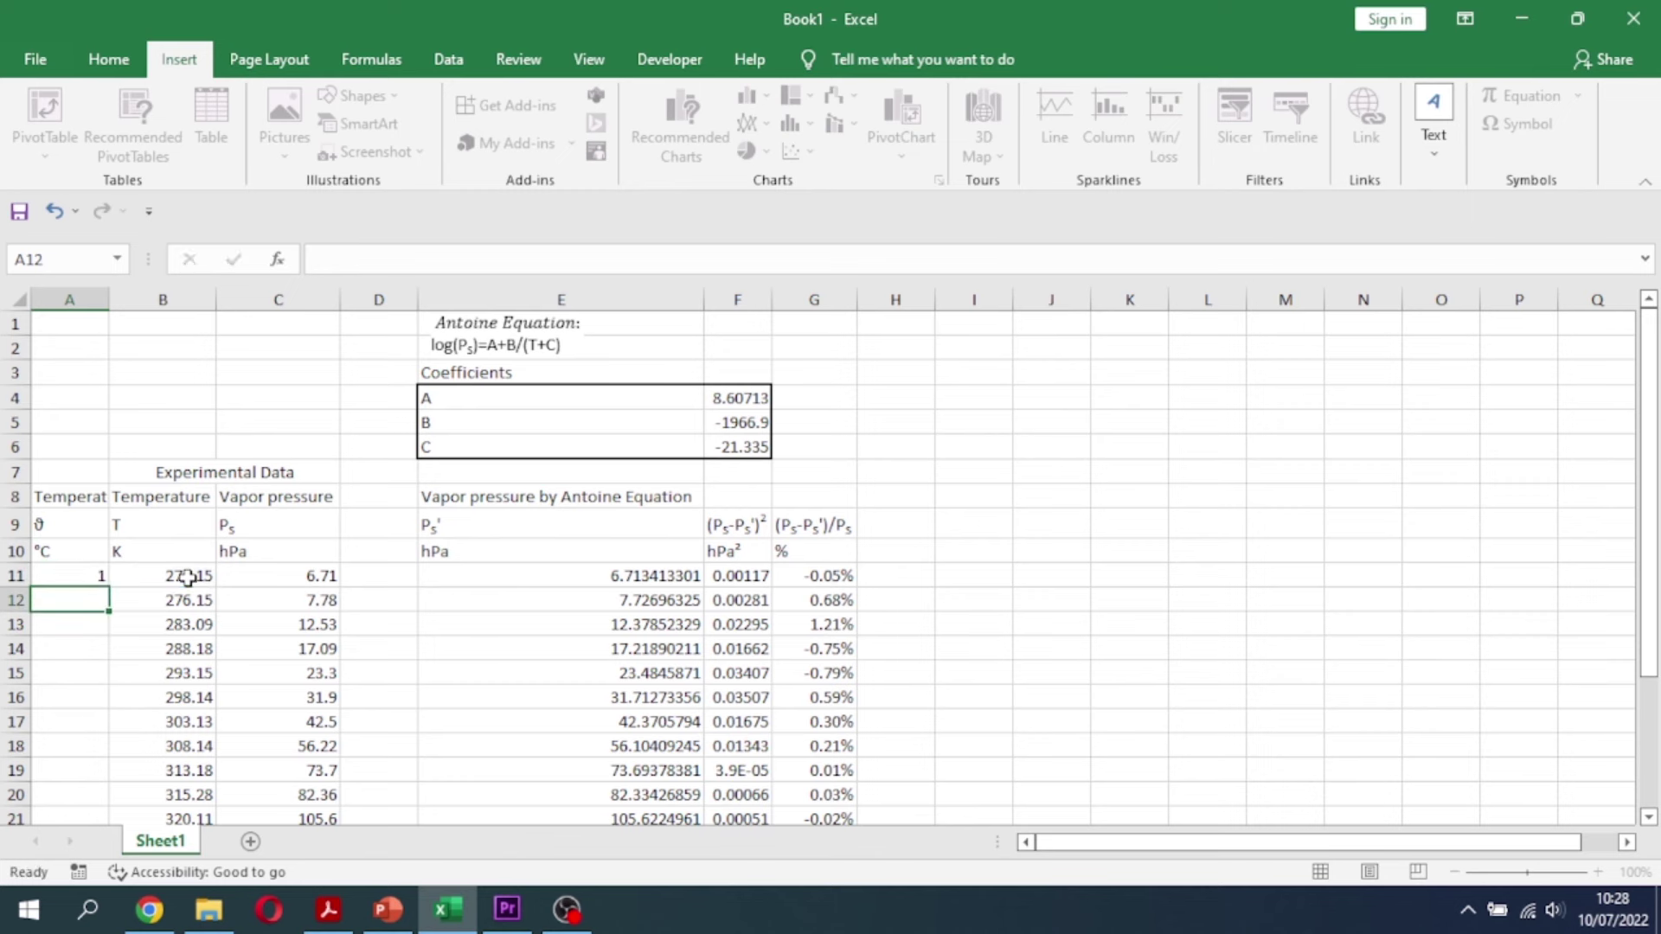
click(80, 575)
drag(109, 588, 96, 817)
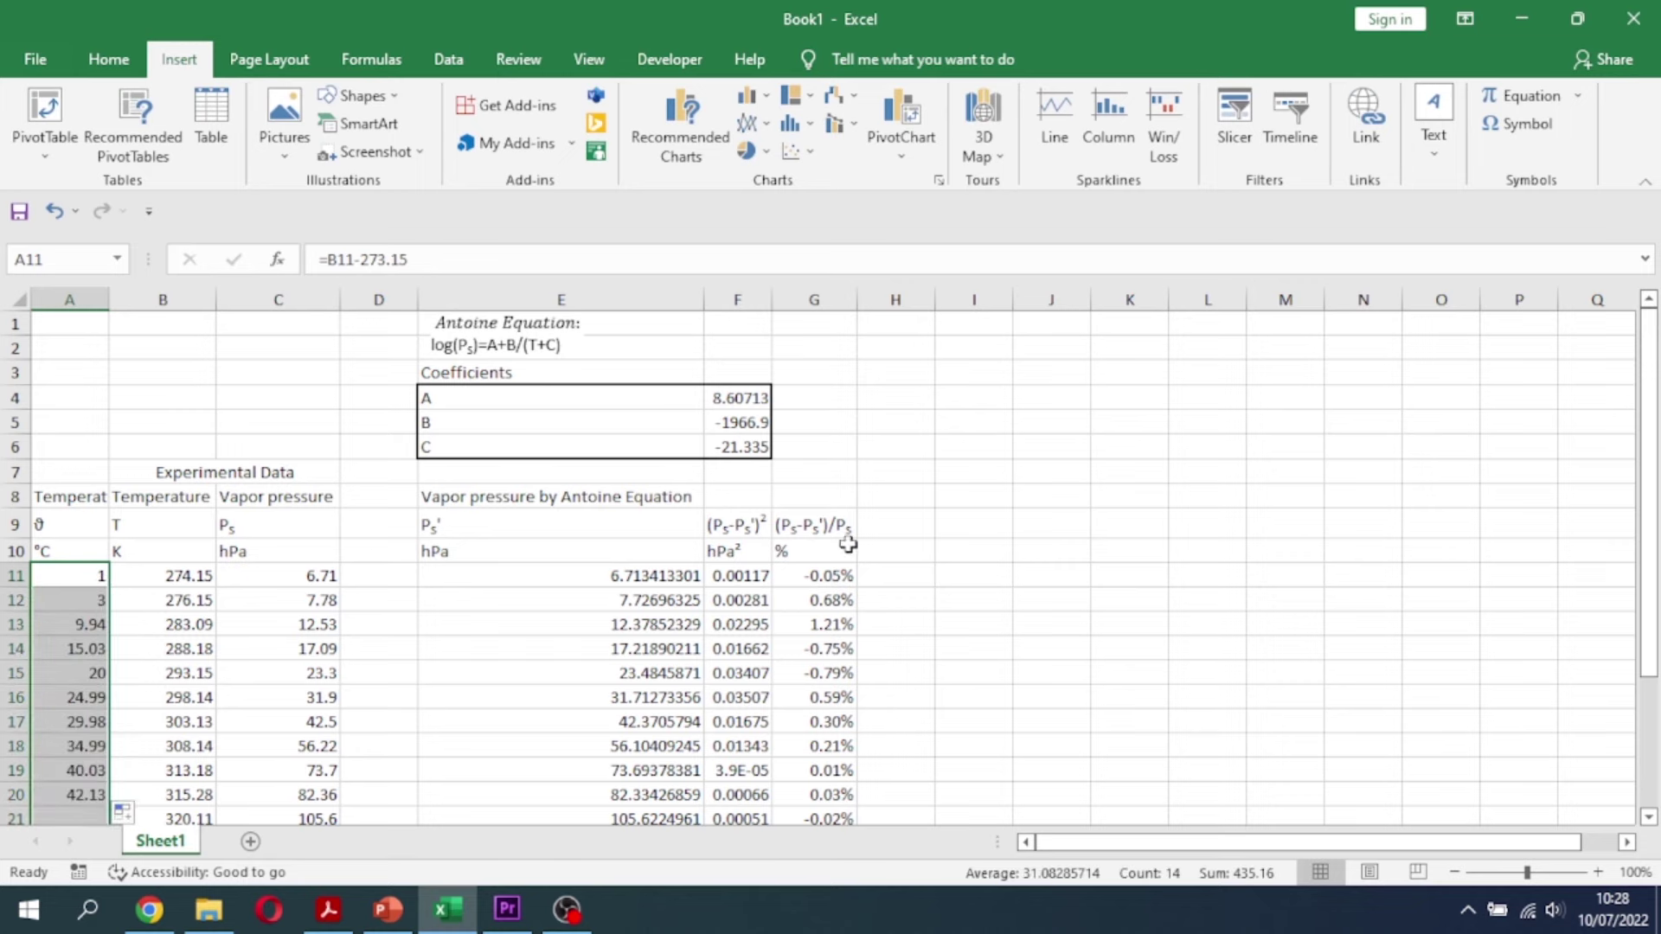
click(1061, 523)
scroll(1016, 588, down, 4)
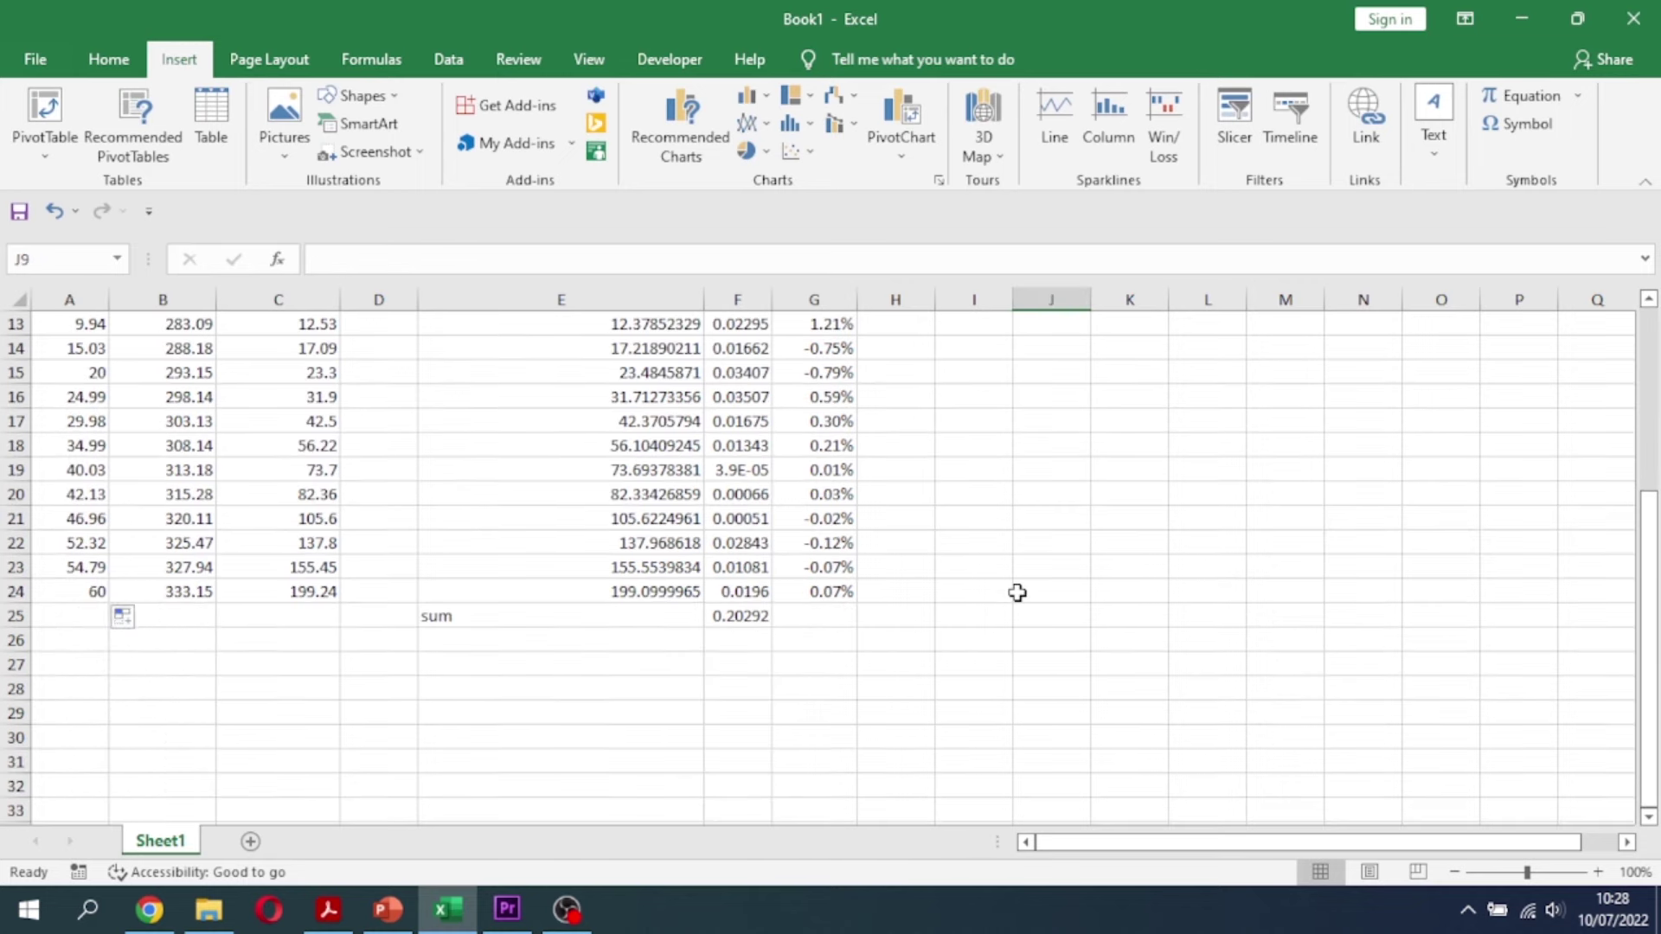
Insert an empty scatter chart and move it beside the table into columns H–O
scroll(1018, 592, up, 4)
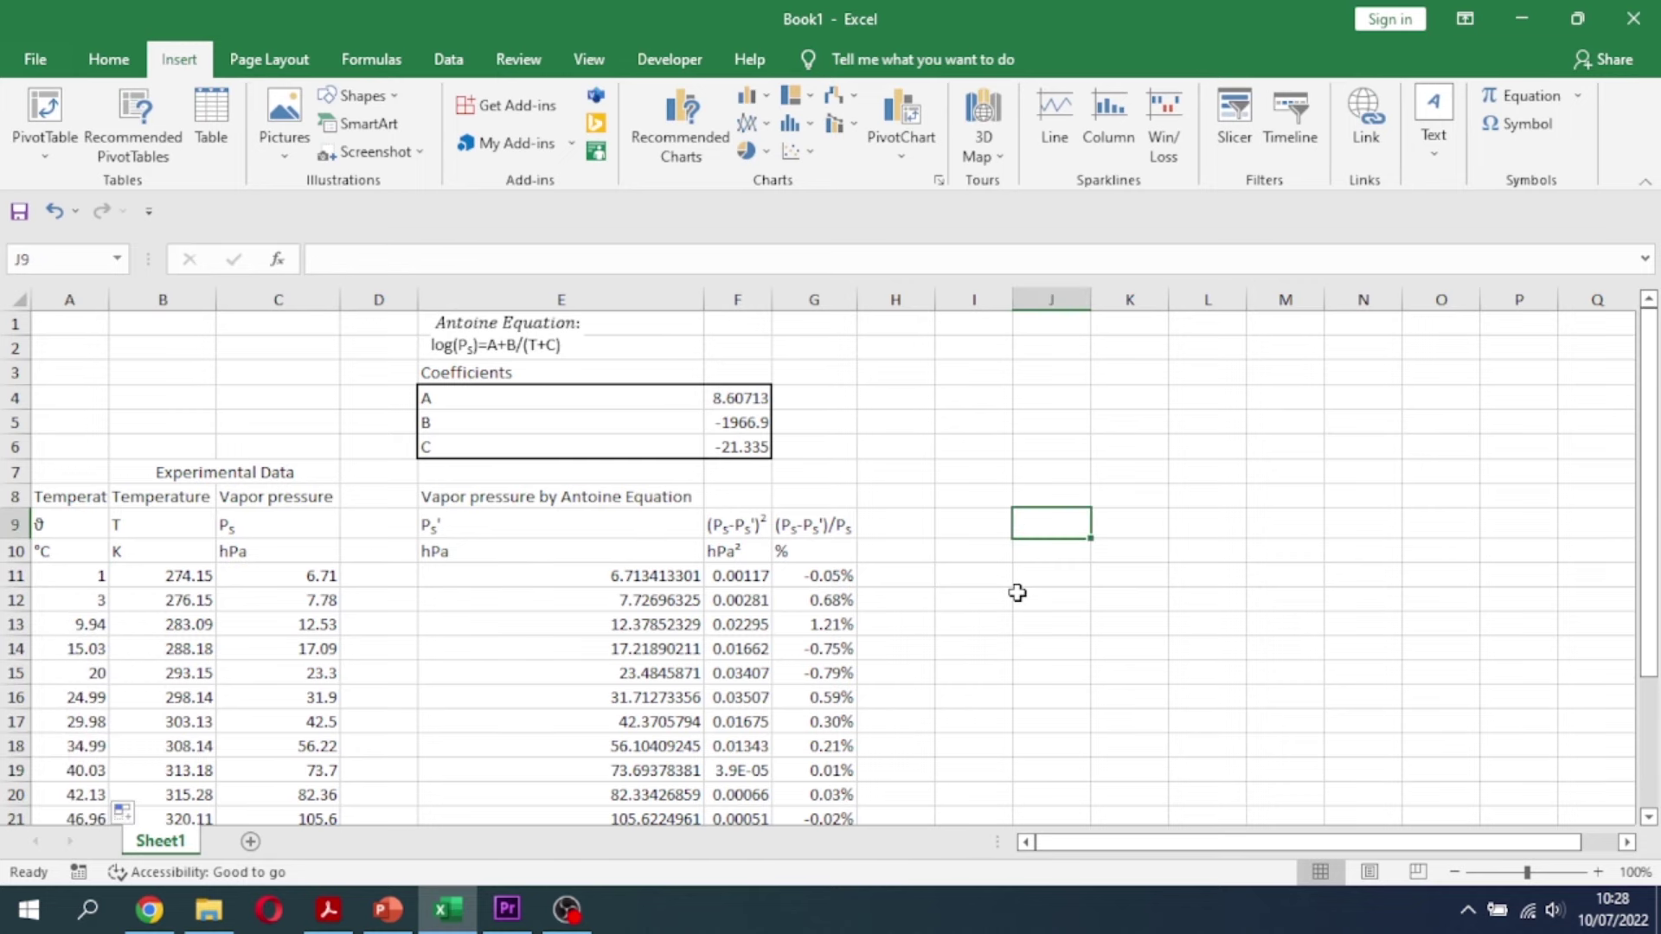
click(268, 67)
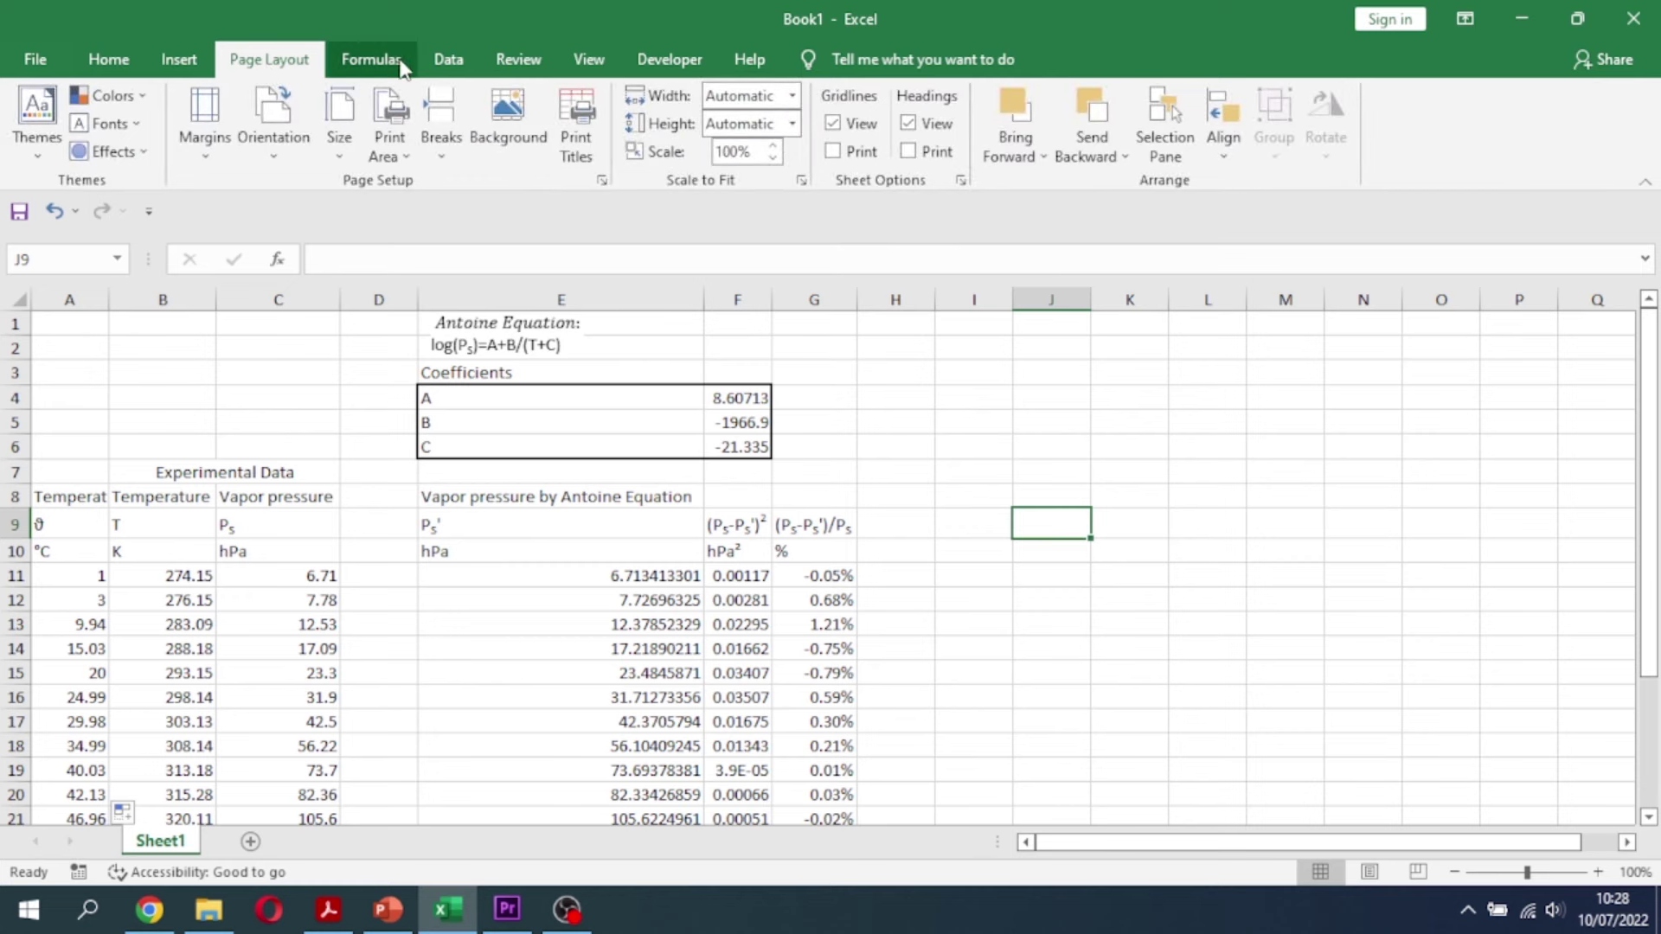
click(448, 59)
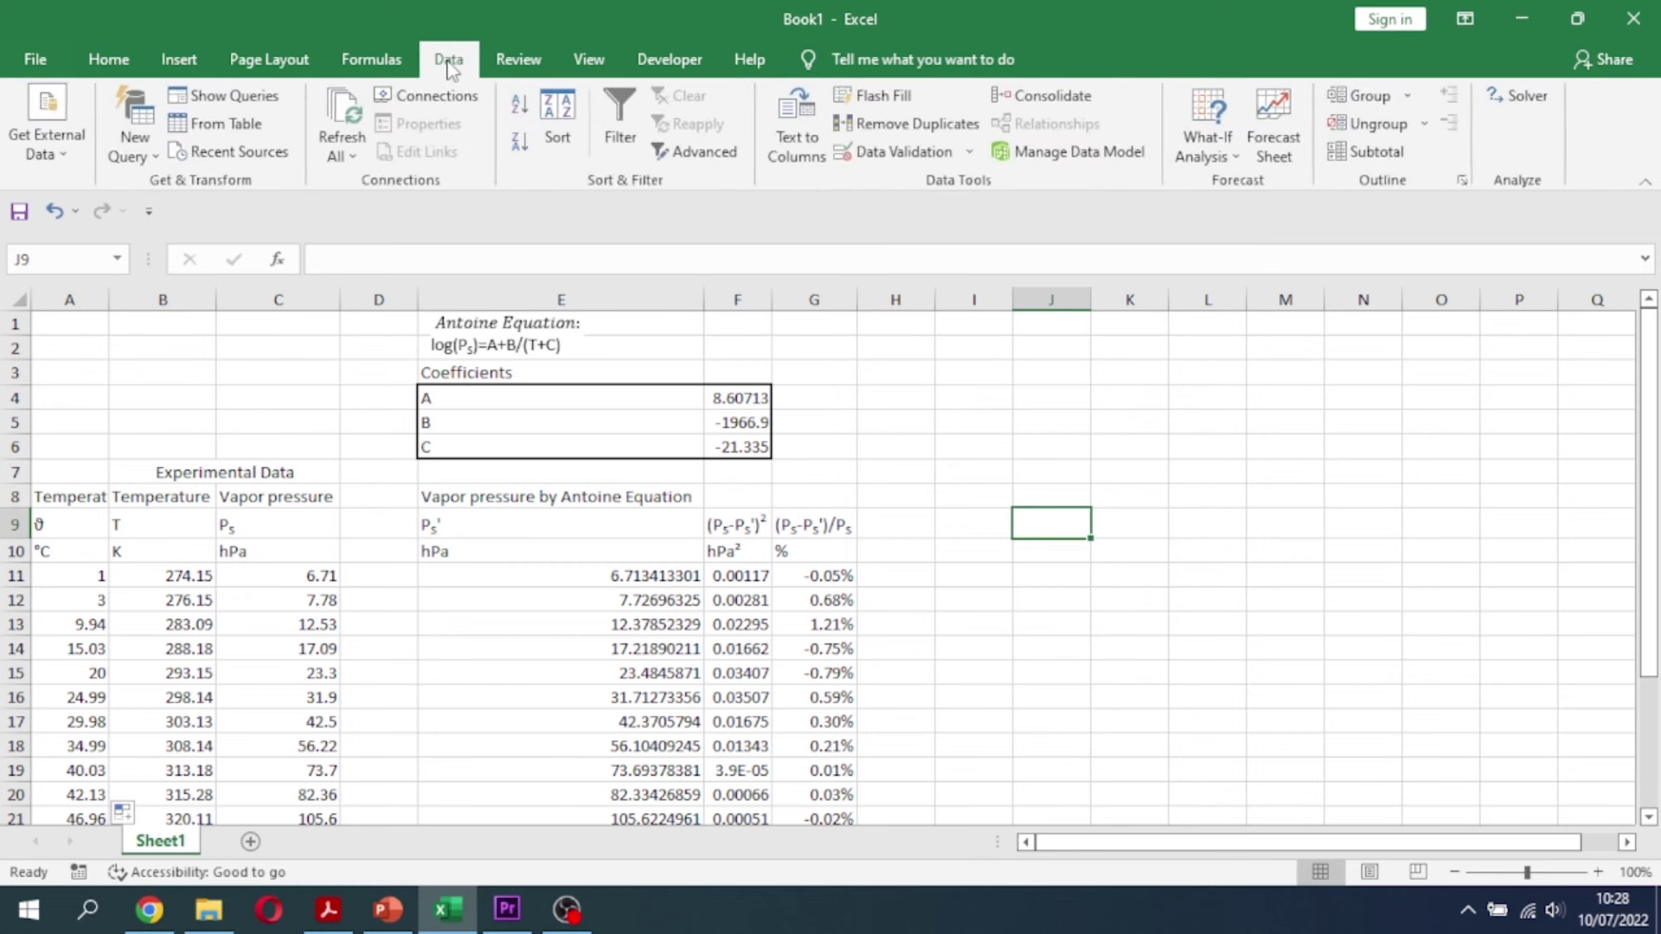
click(179, 59)
click(808, 151)
click(882, 228)
drag(834, 495, 1151, 541)
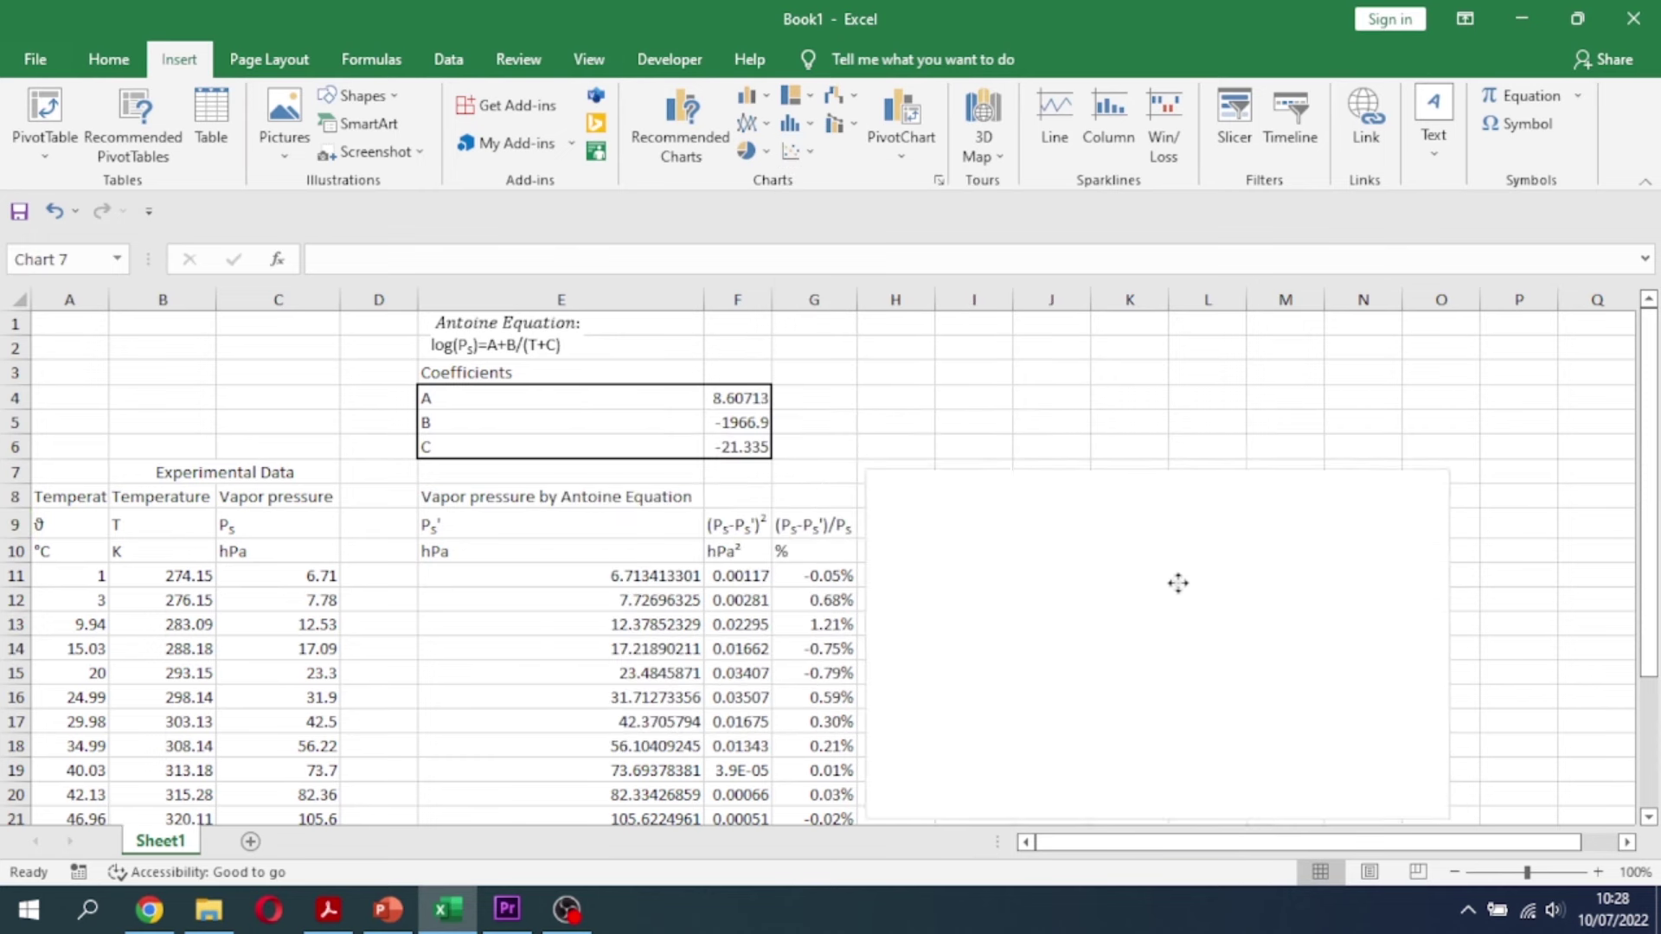
Add a new data series to the chart through Select Data
right_click(1151, 541)
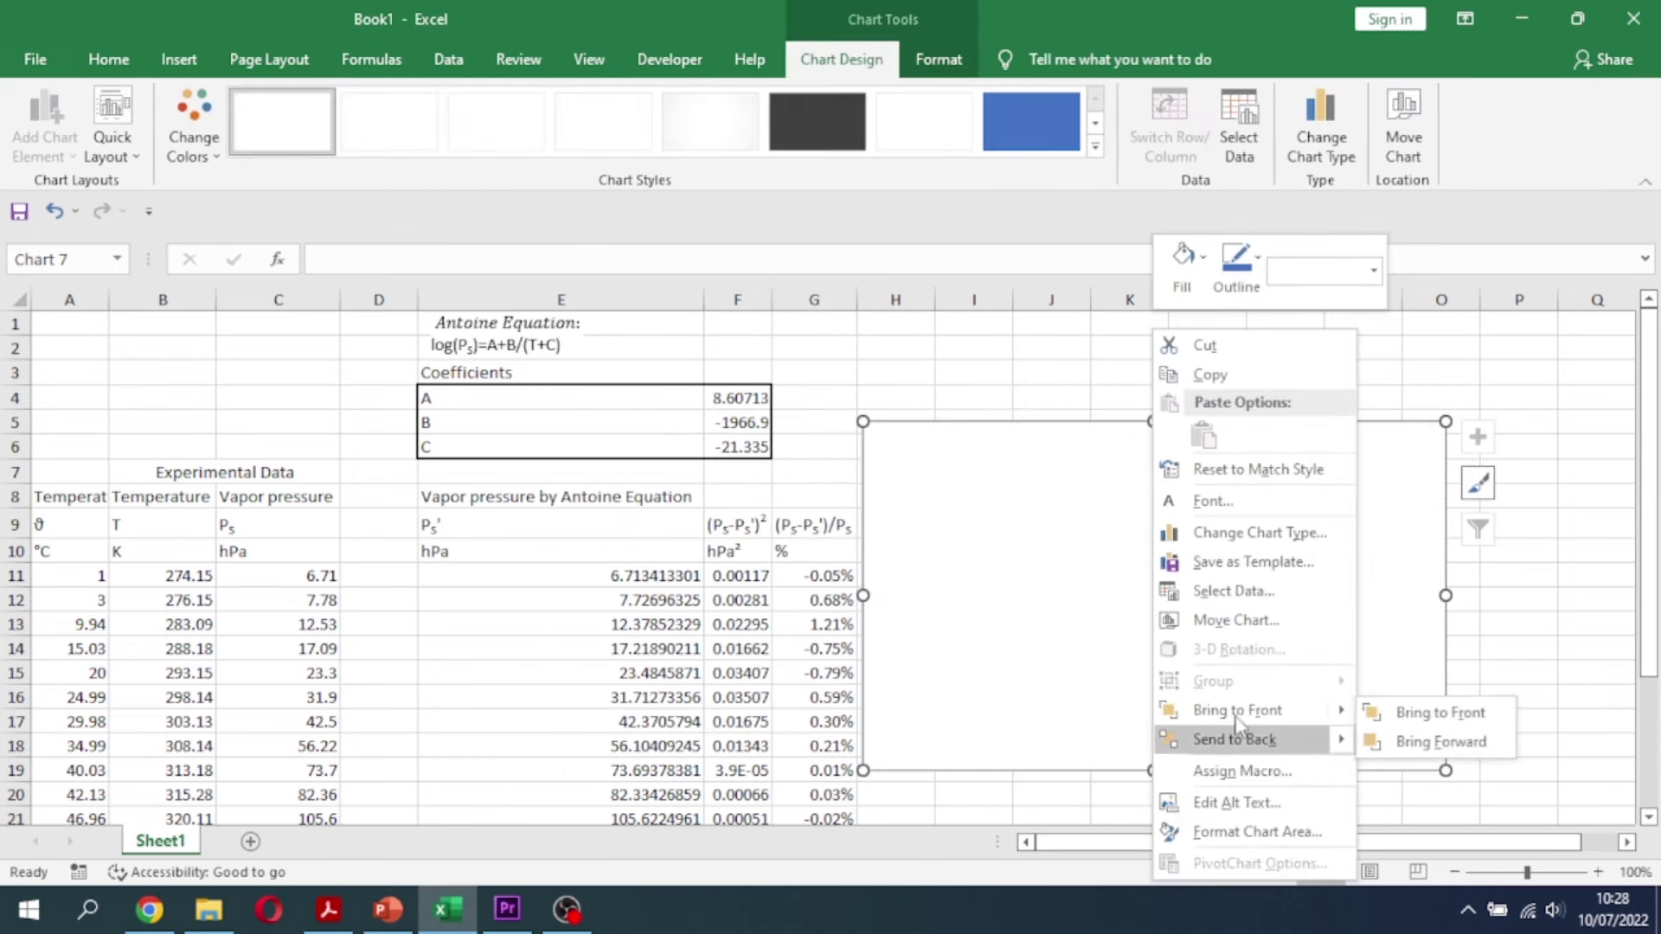
click(1233, 592)
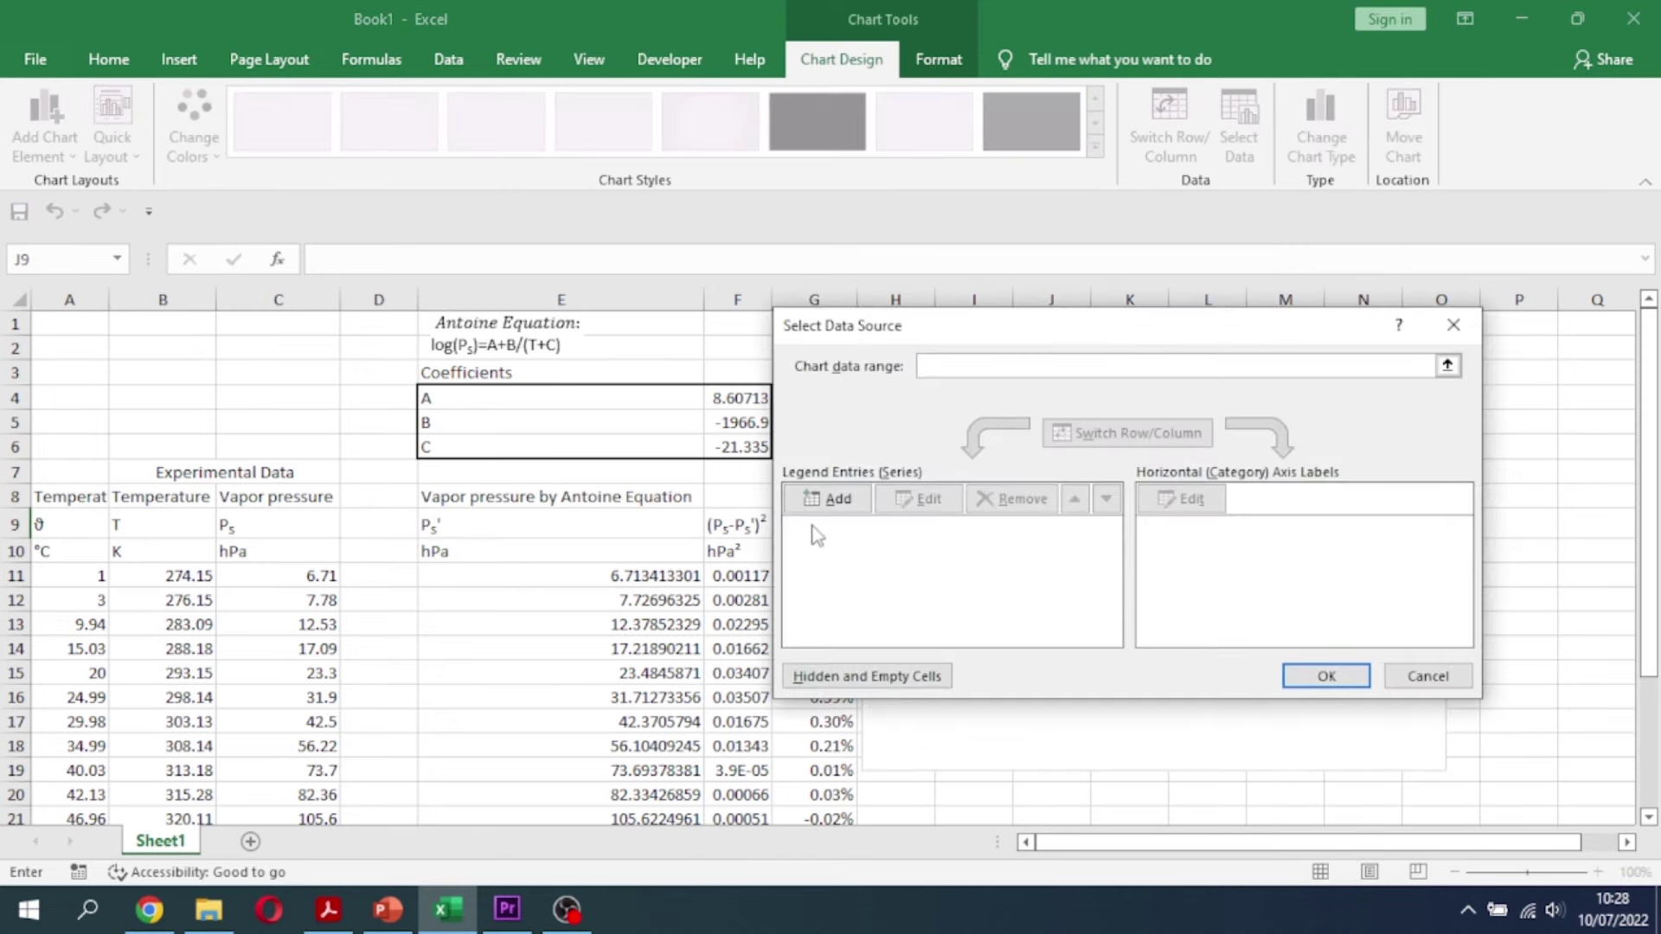
click(828, 499)
click(1116, 486)
mouse_move(93, 575)
mouse_down()
mouse_move(86, 783)
mouse_move(45, 787)
mouse_up()
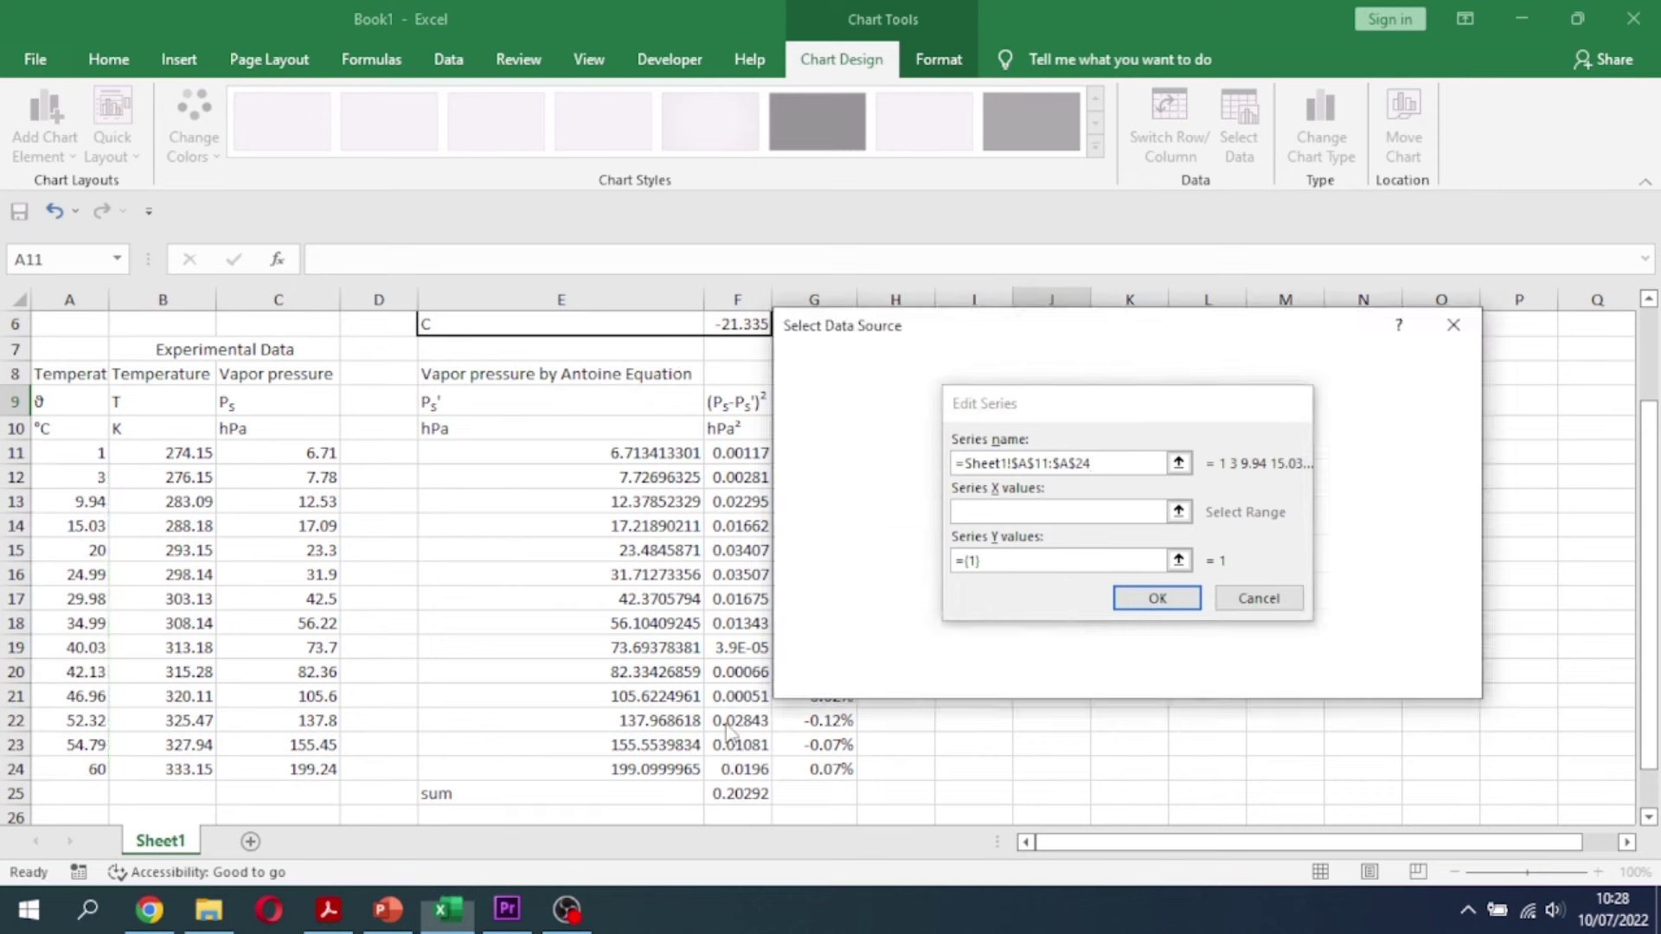
key(Return)
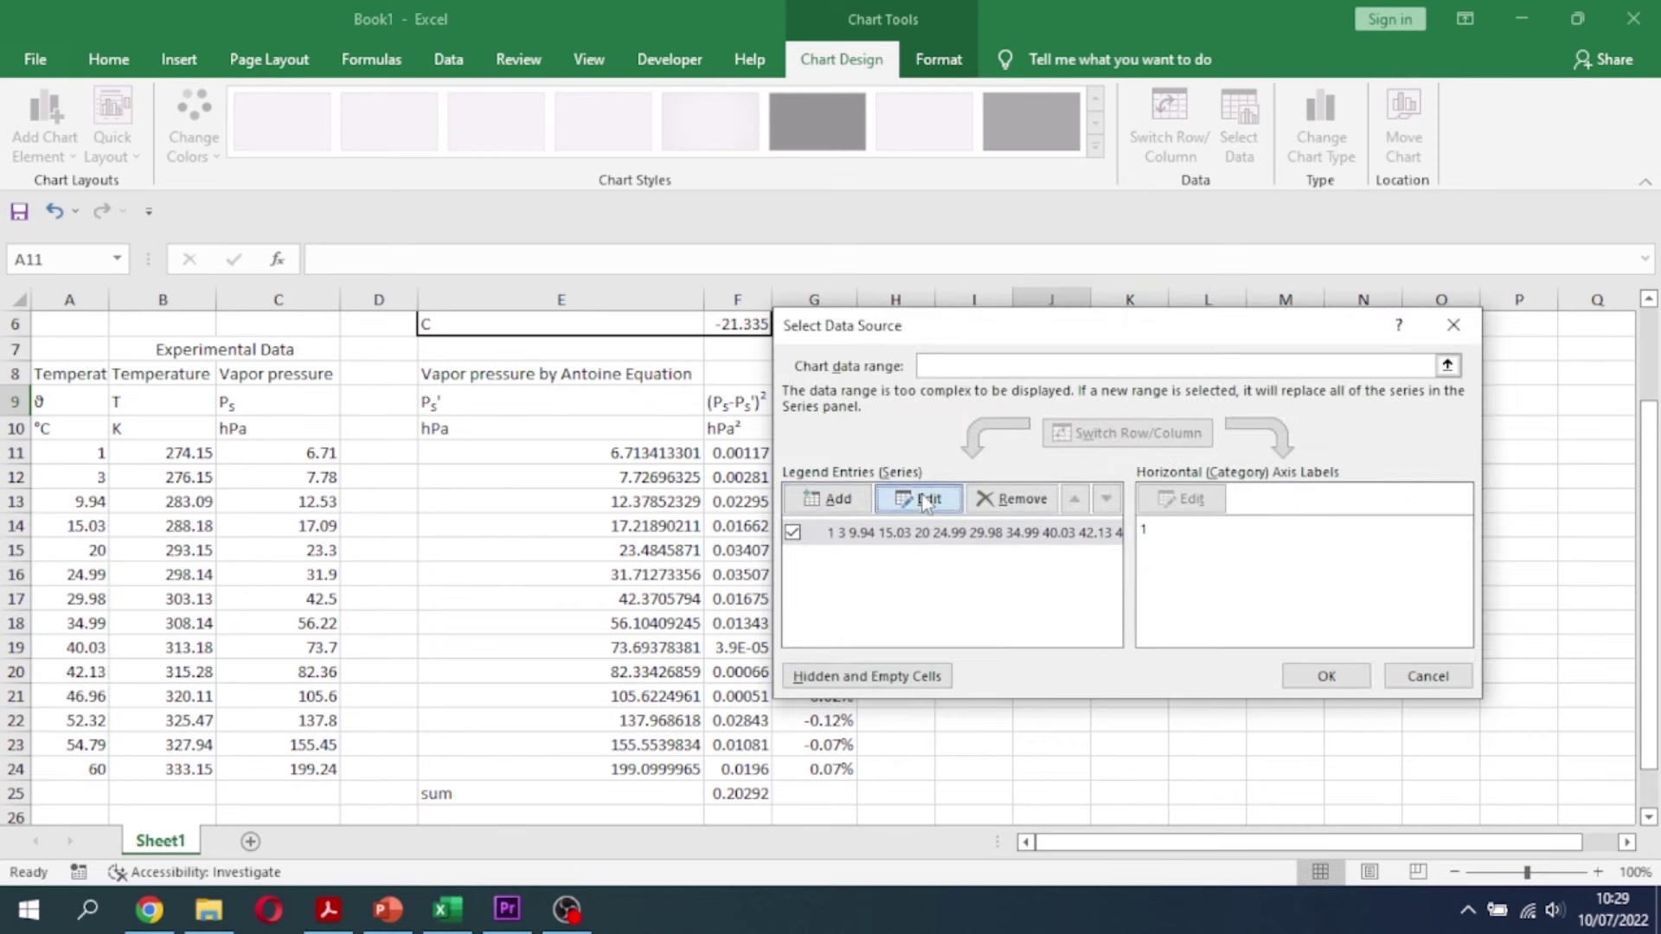
Set the series to X values A11:A24 and Y values C11:C24
click(919, 499)
click(1038, 510)
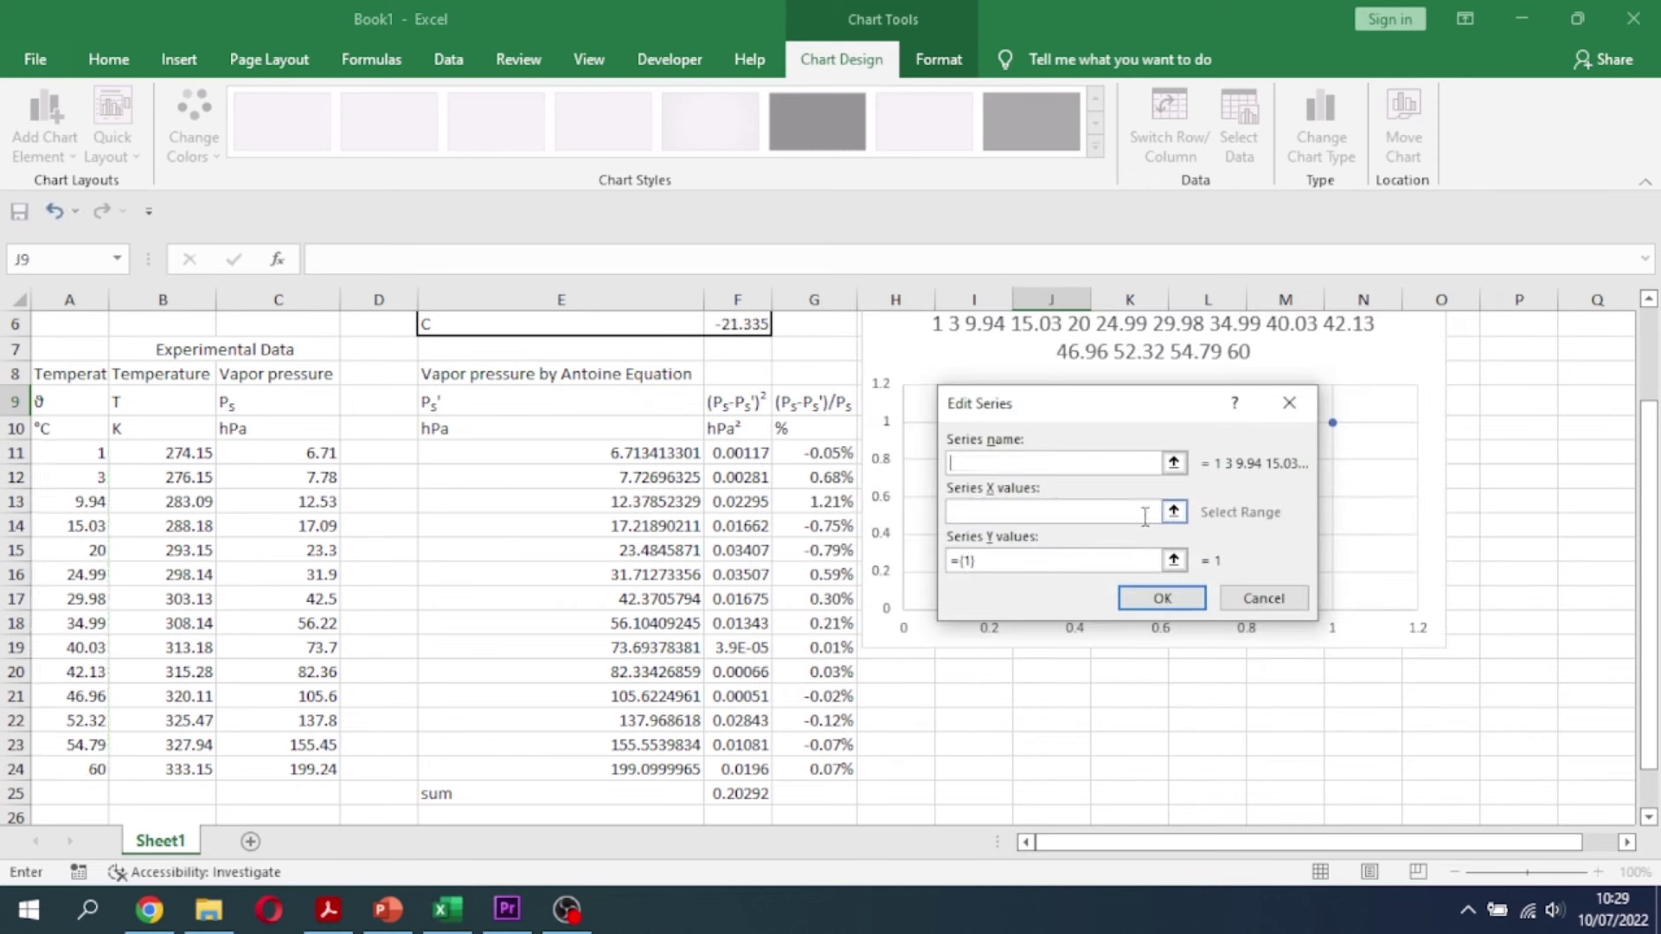
click(1173, 512)
drag(83, 458, 82, 768)
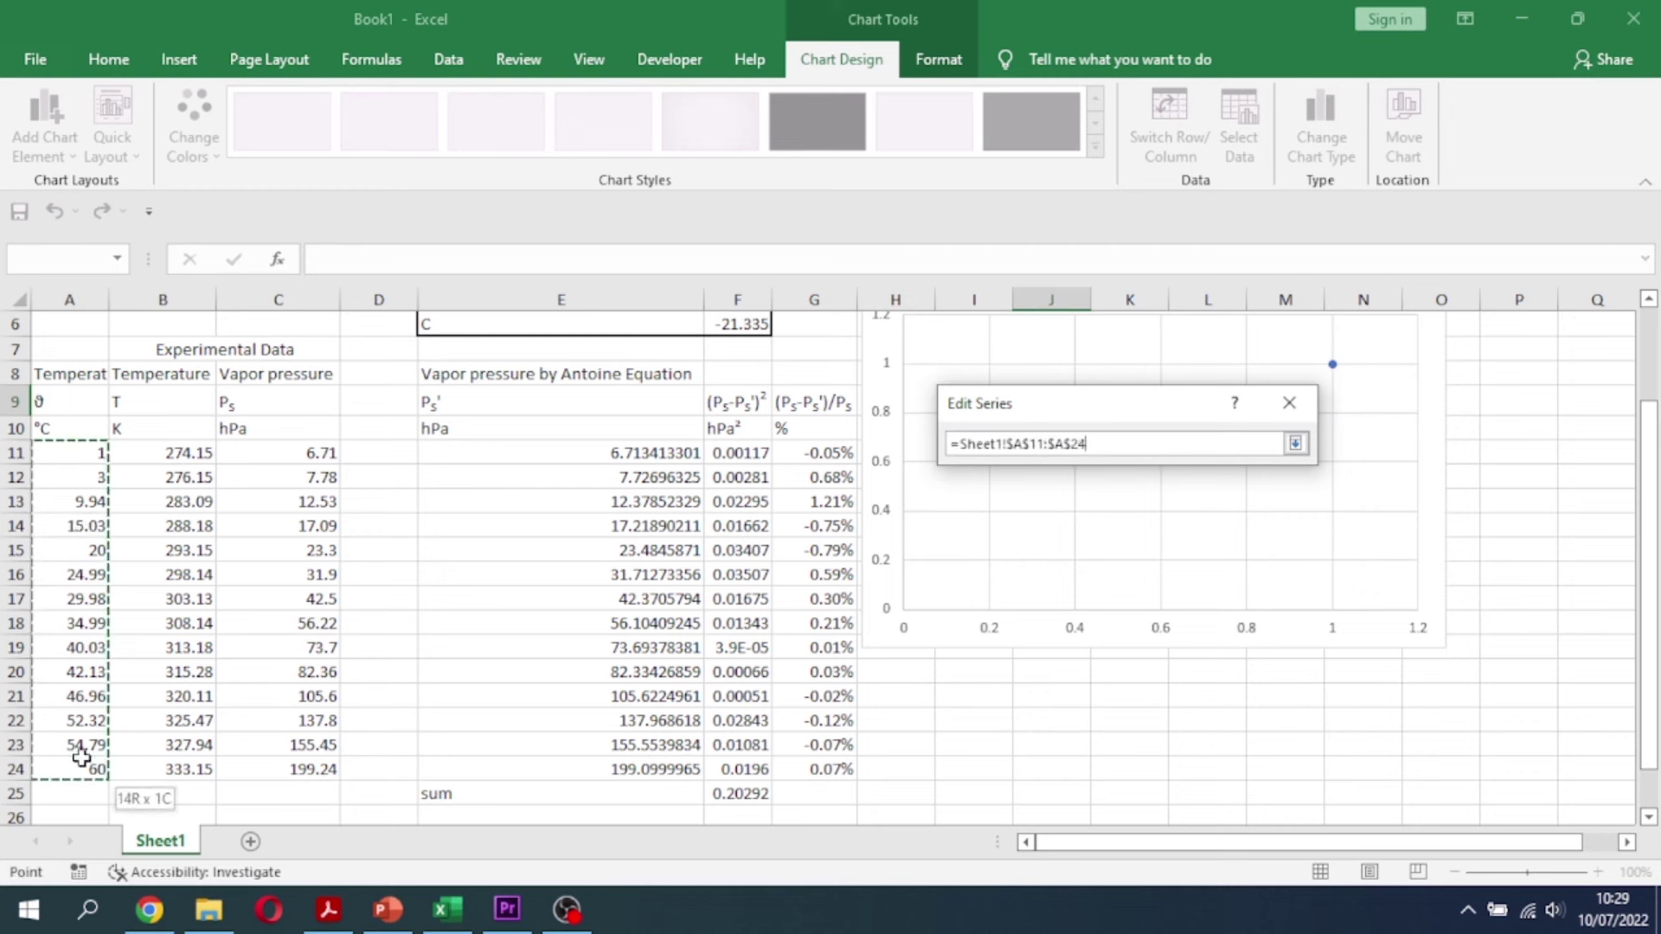
click(1172, 560)
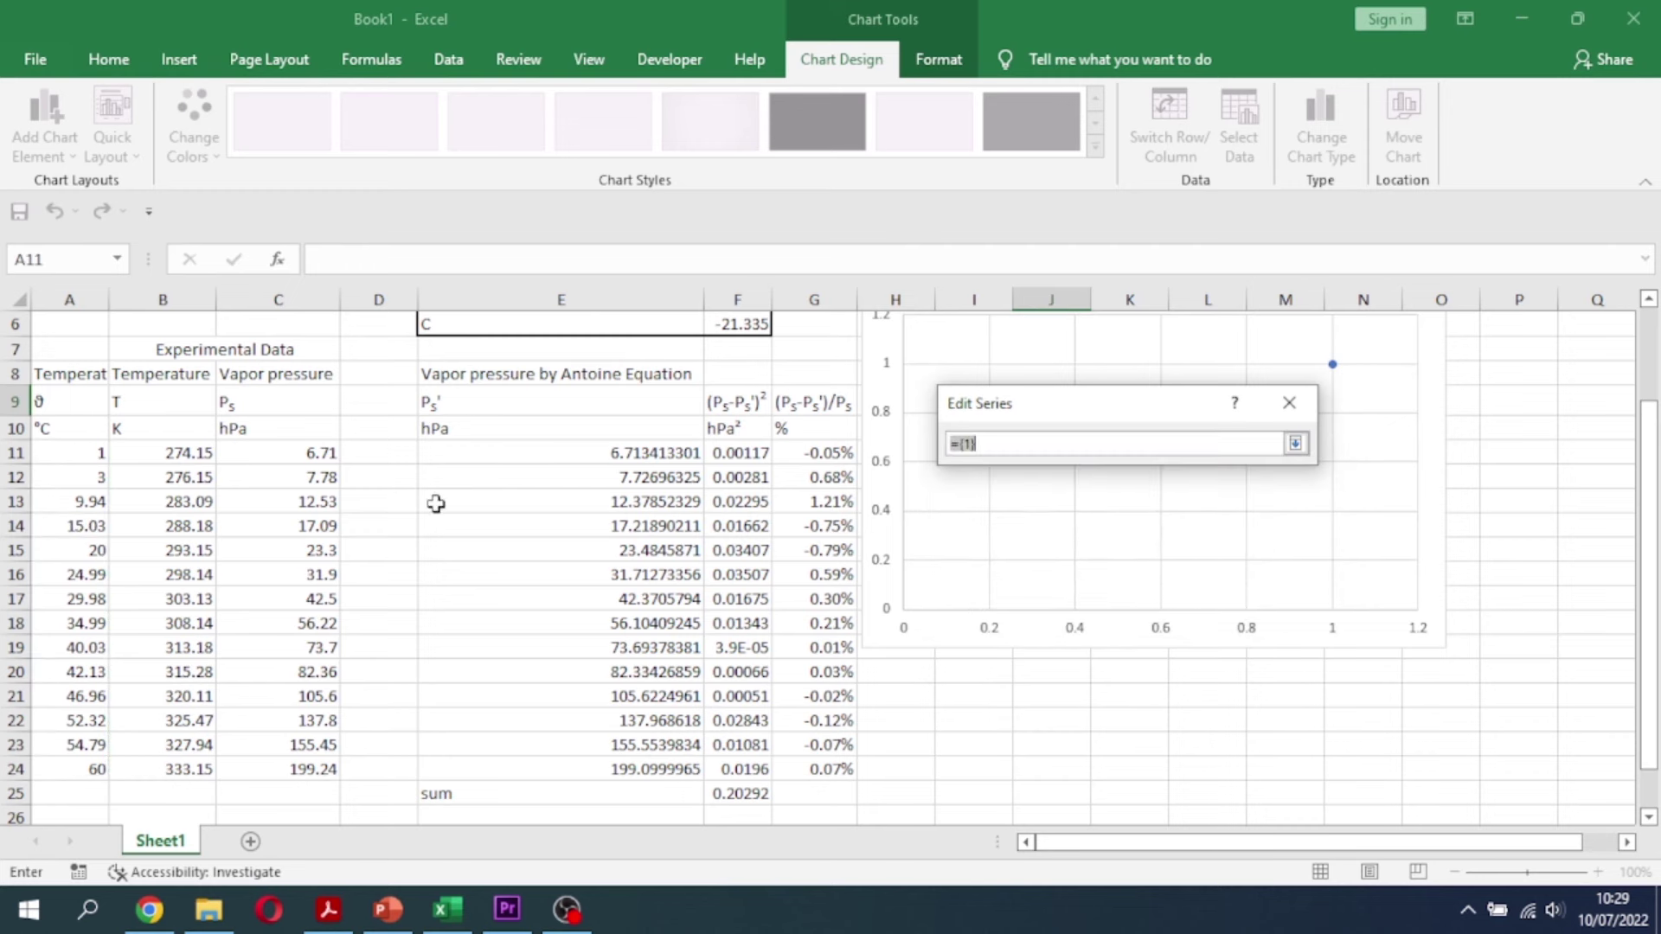
drag(288, 449, 289, 769)
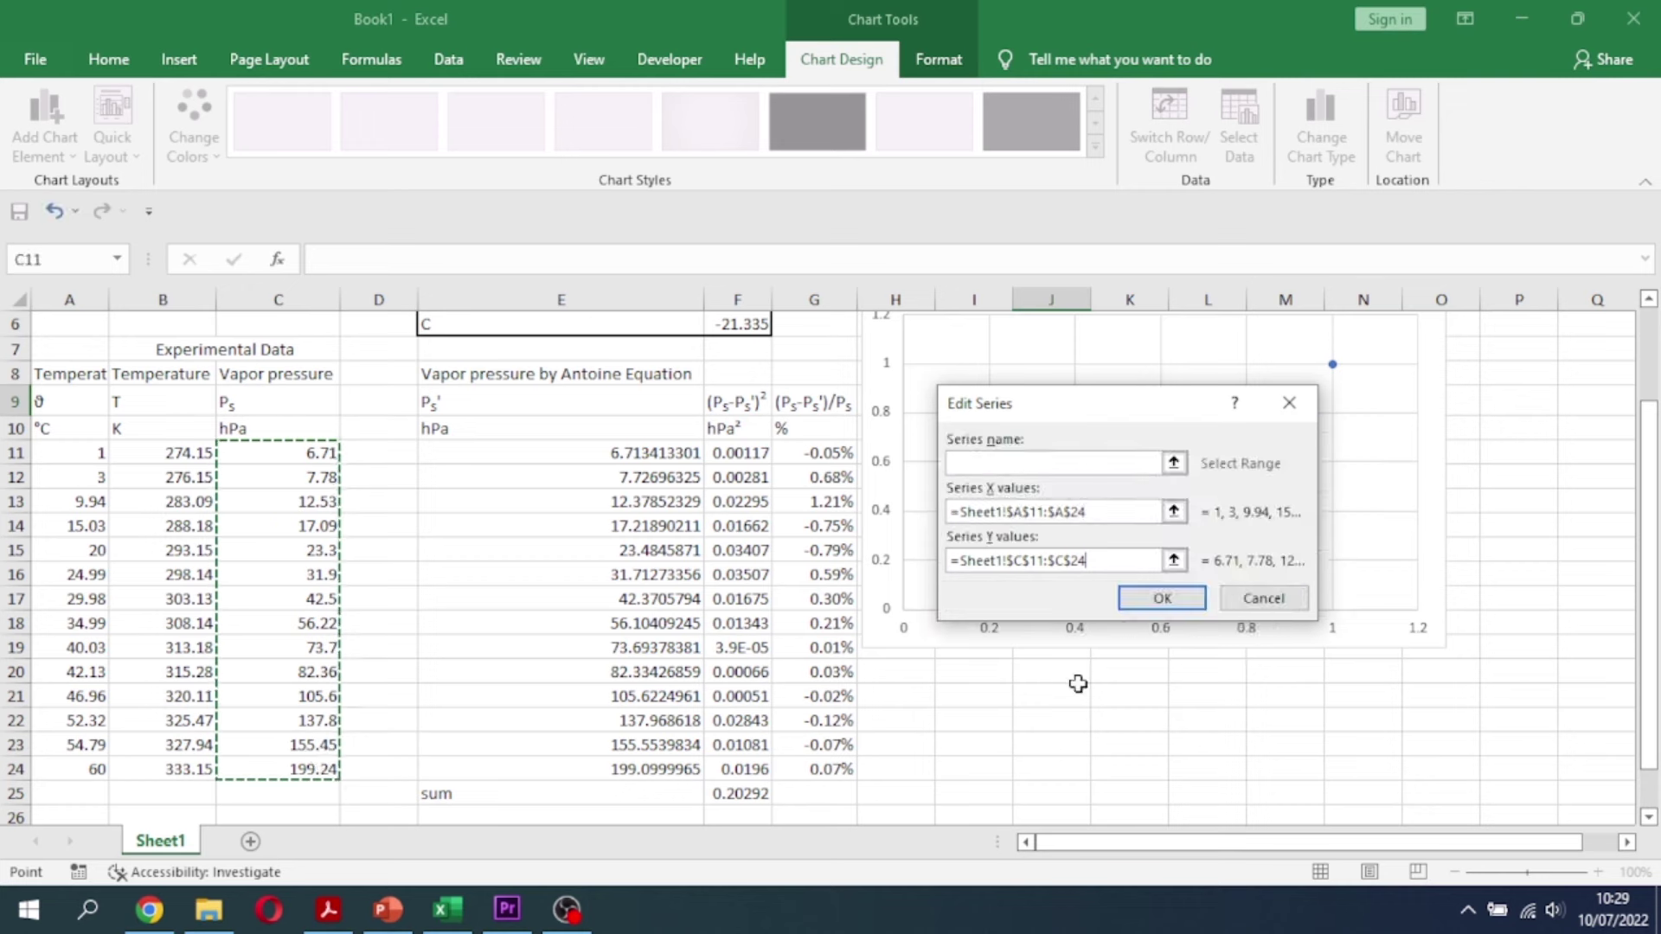
click(1175, 603)
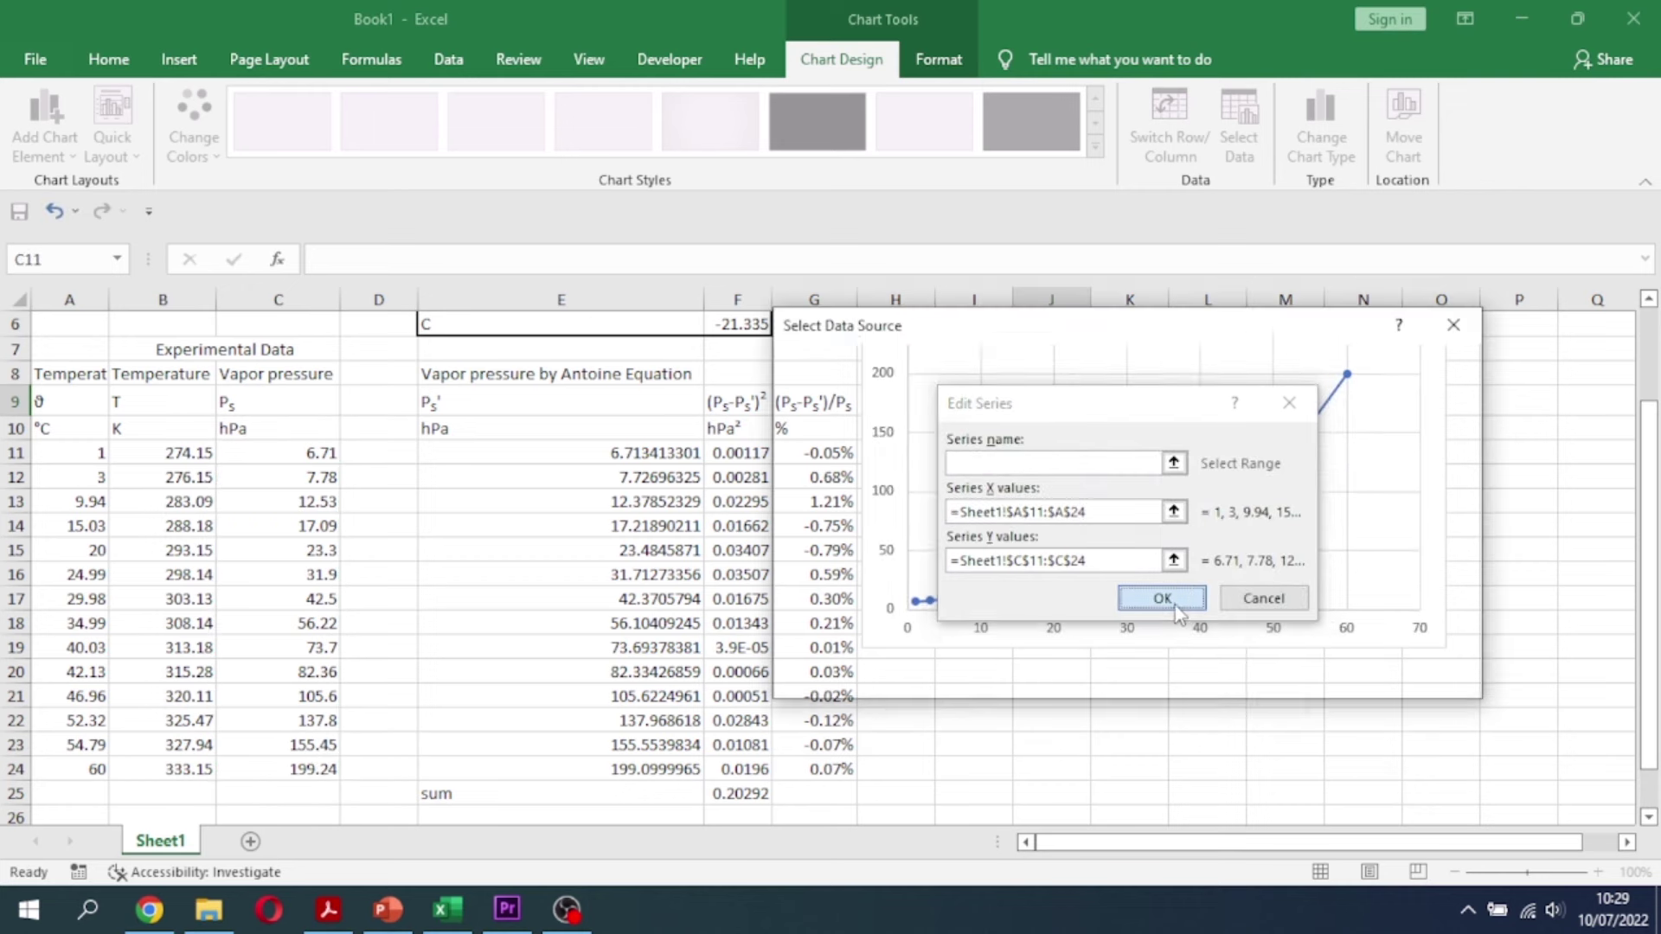
click(1326, 675)
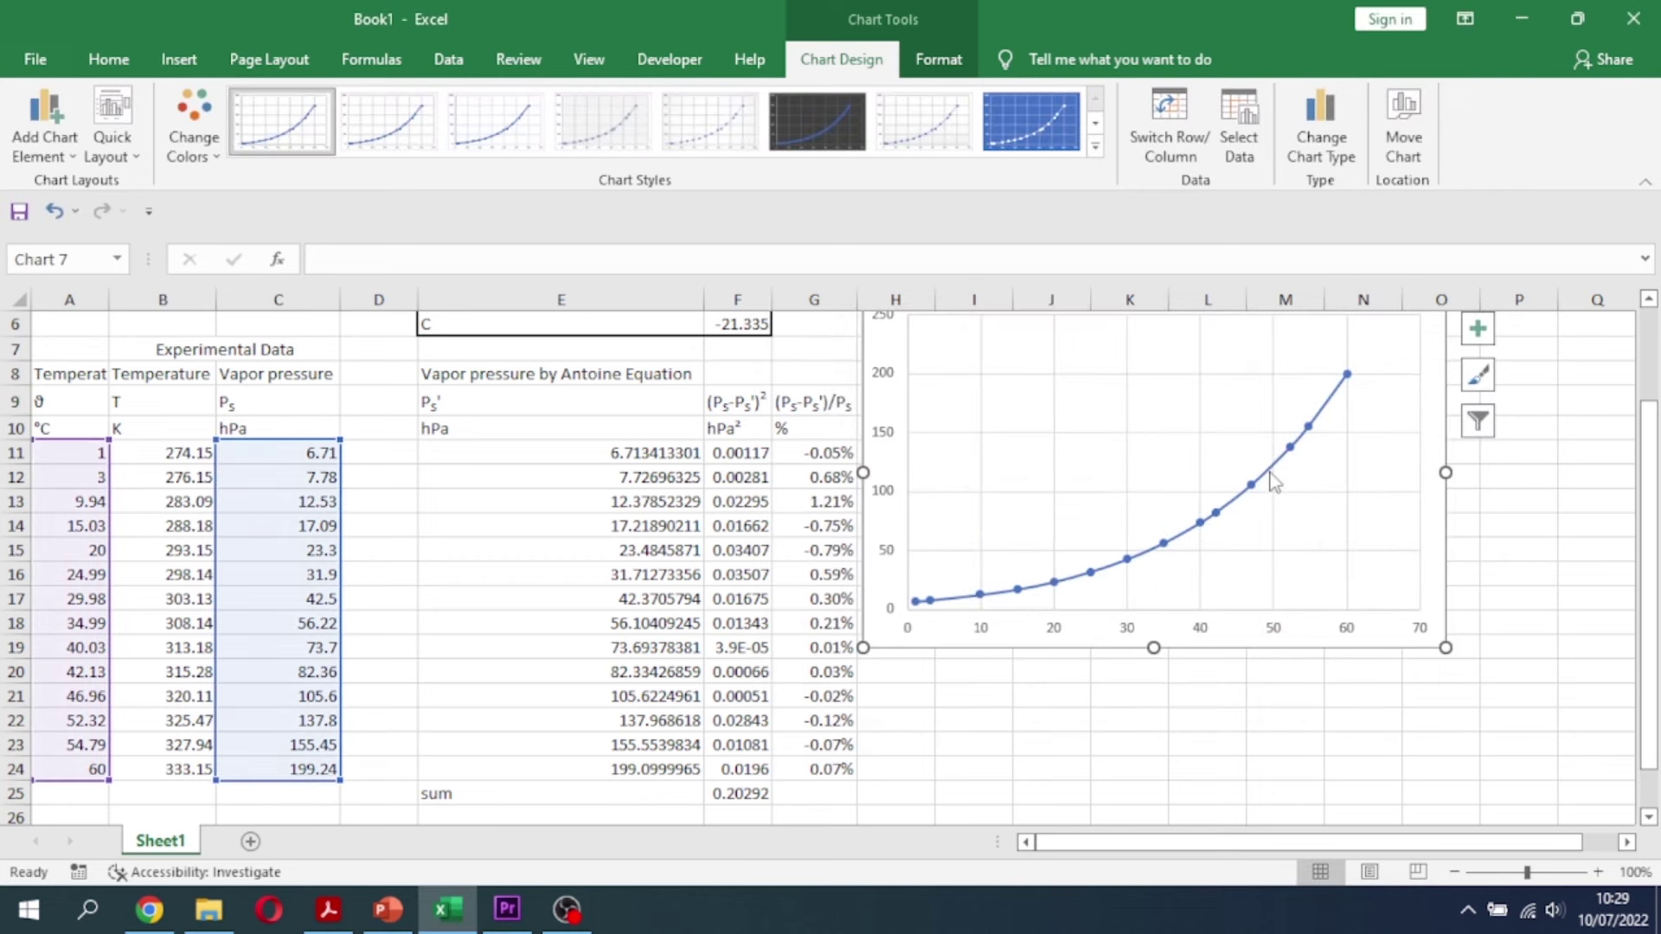
Give the experimental vapor-pressure series a 5 pt line width
double_click(1290, 442)
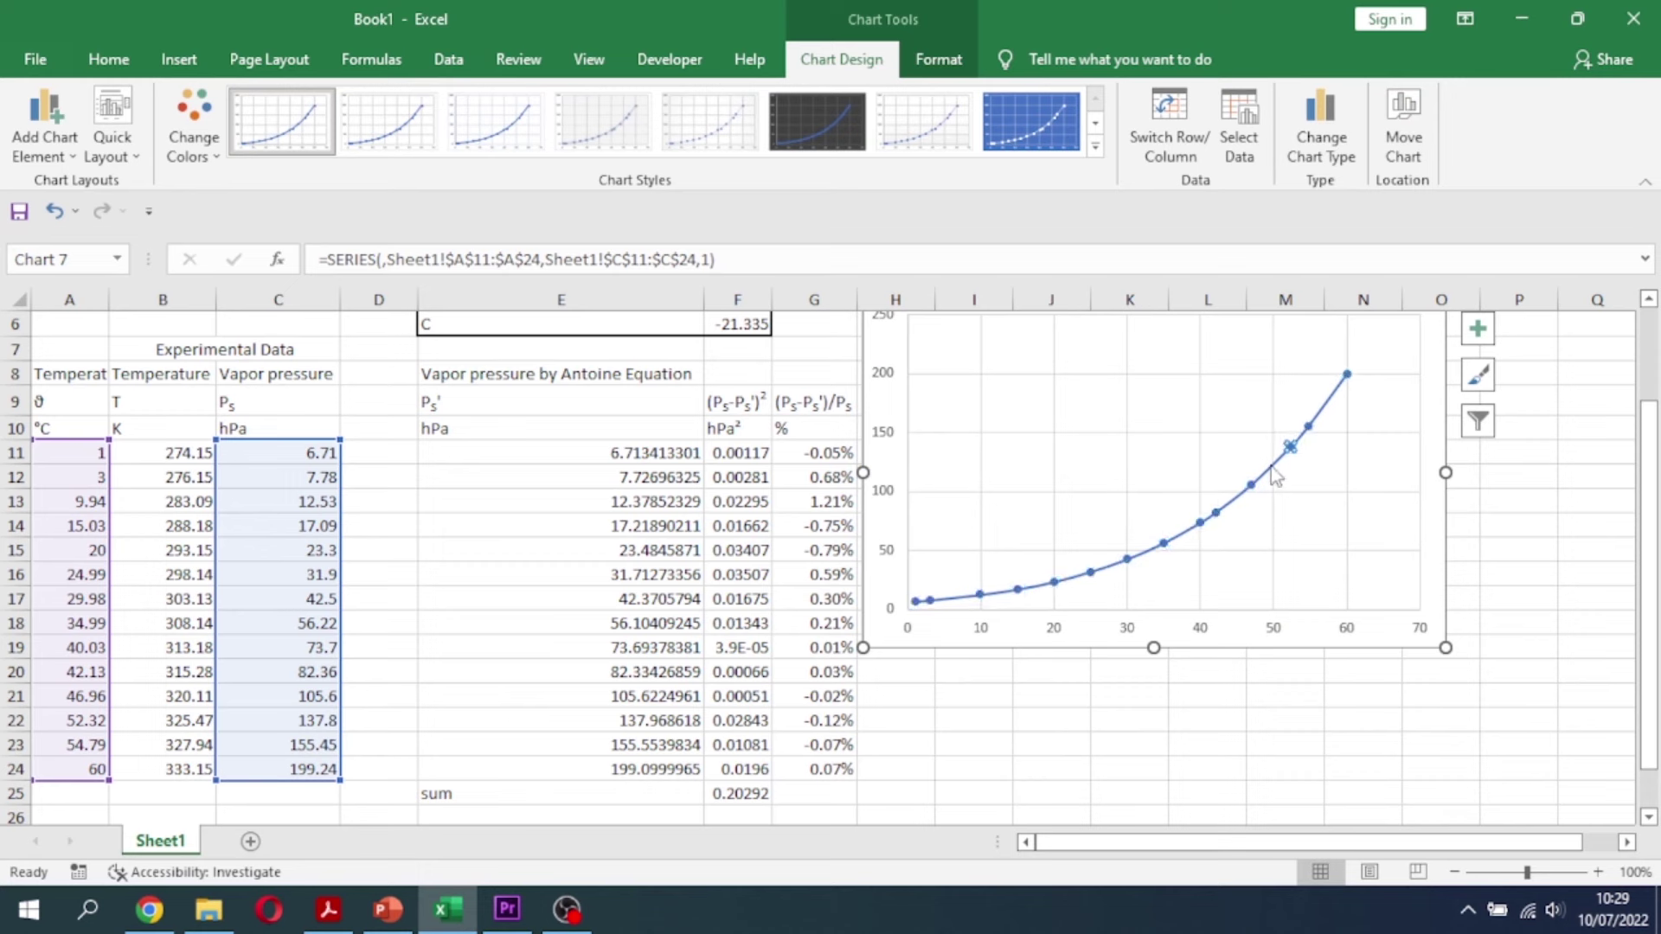
click(879, 466)
click(993, 600)
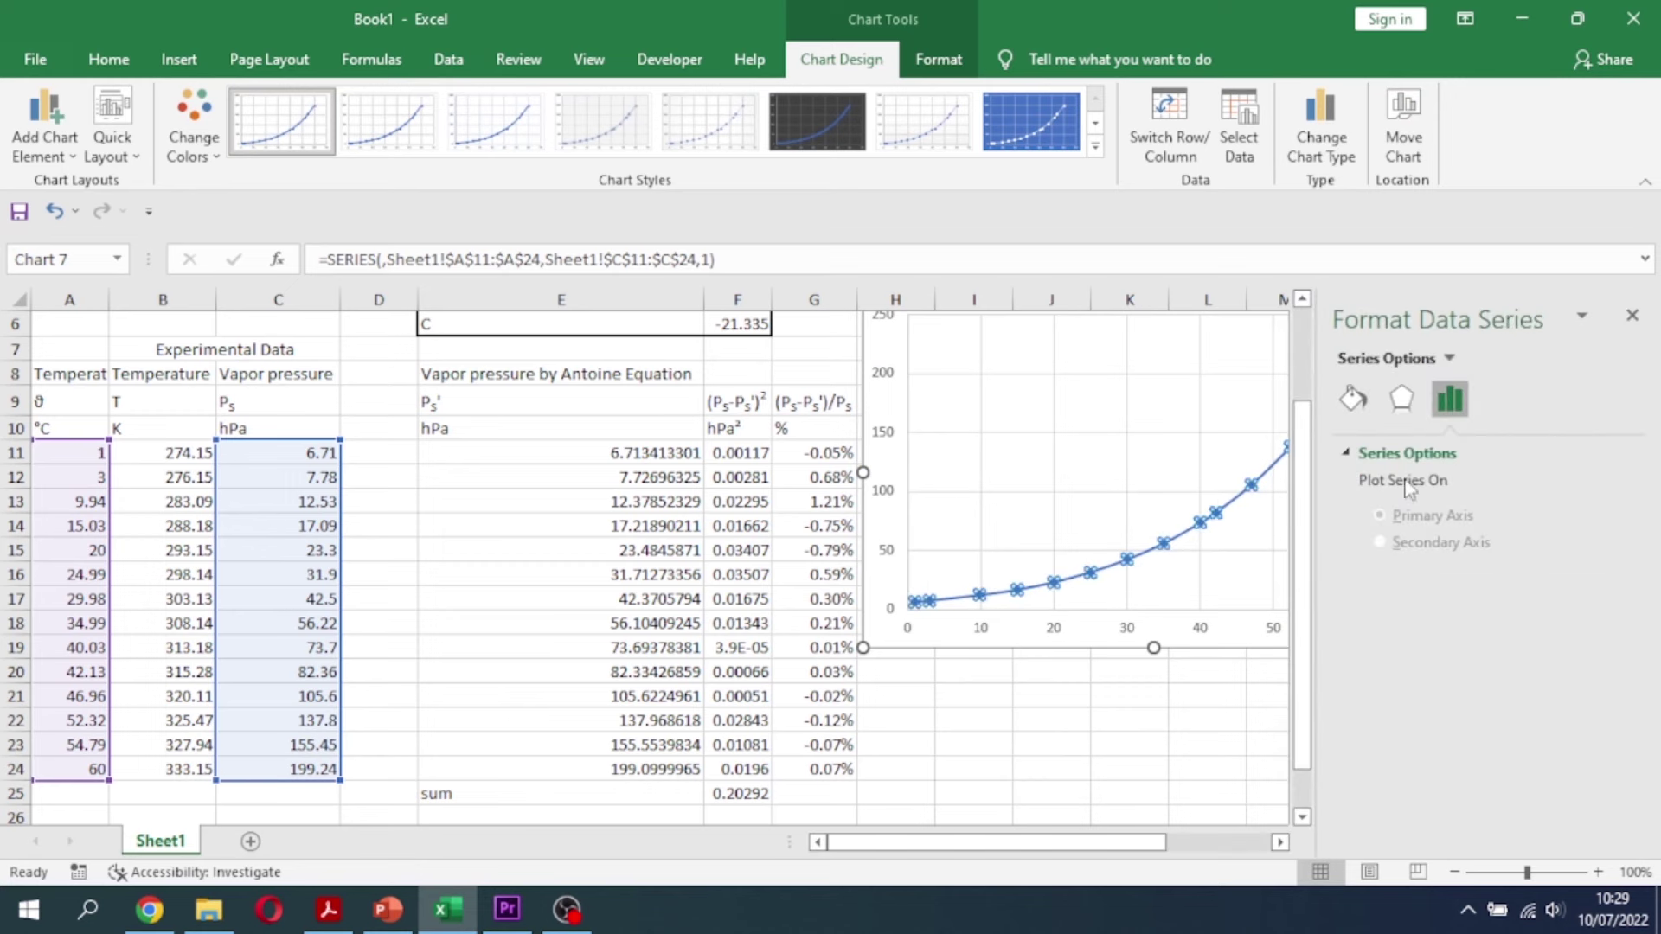
click(1351, 399)
double_click(1564, 715)
text(5)
key(Return)
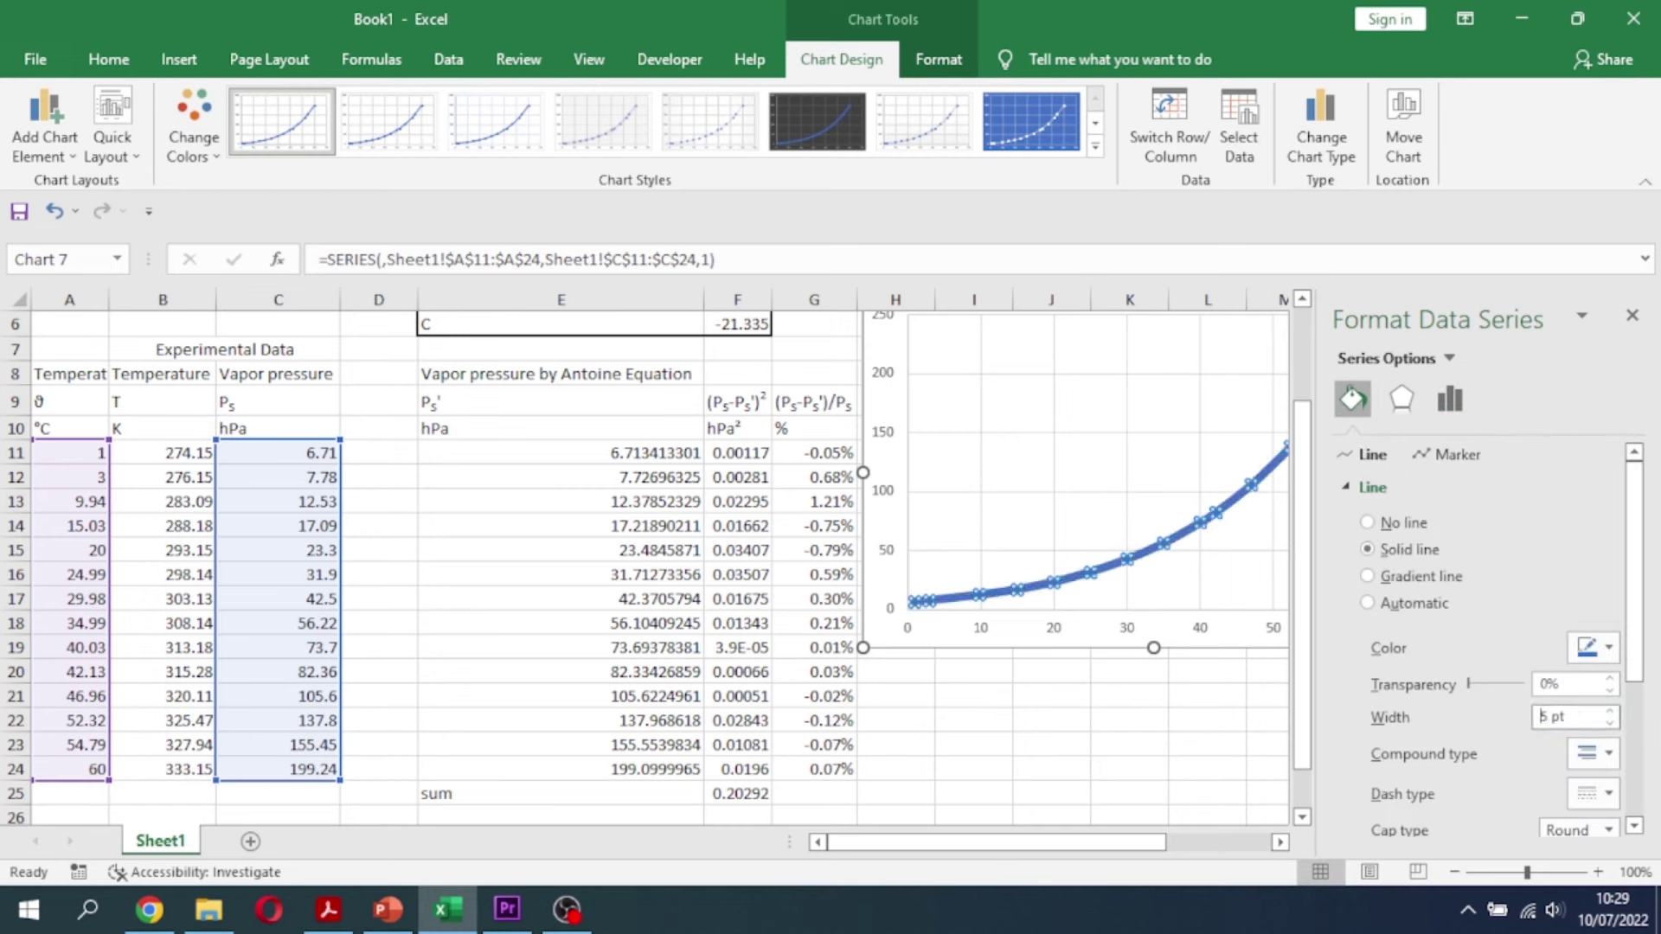
click(1228, 733)
click(1632, 315)
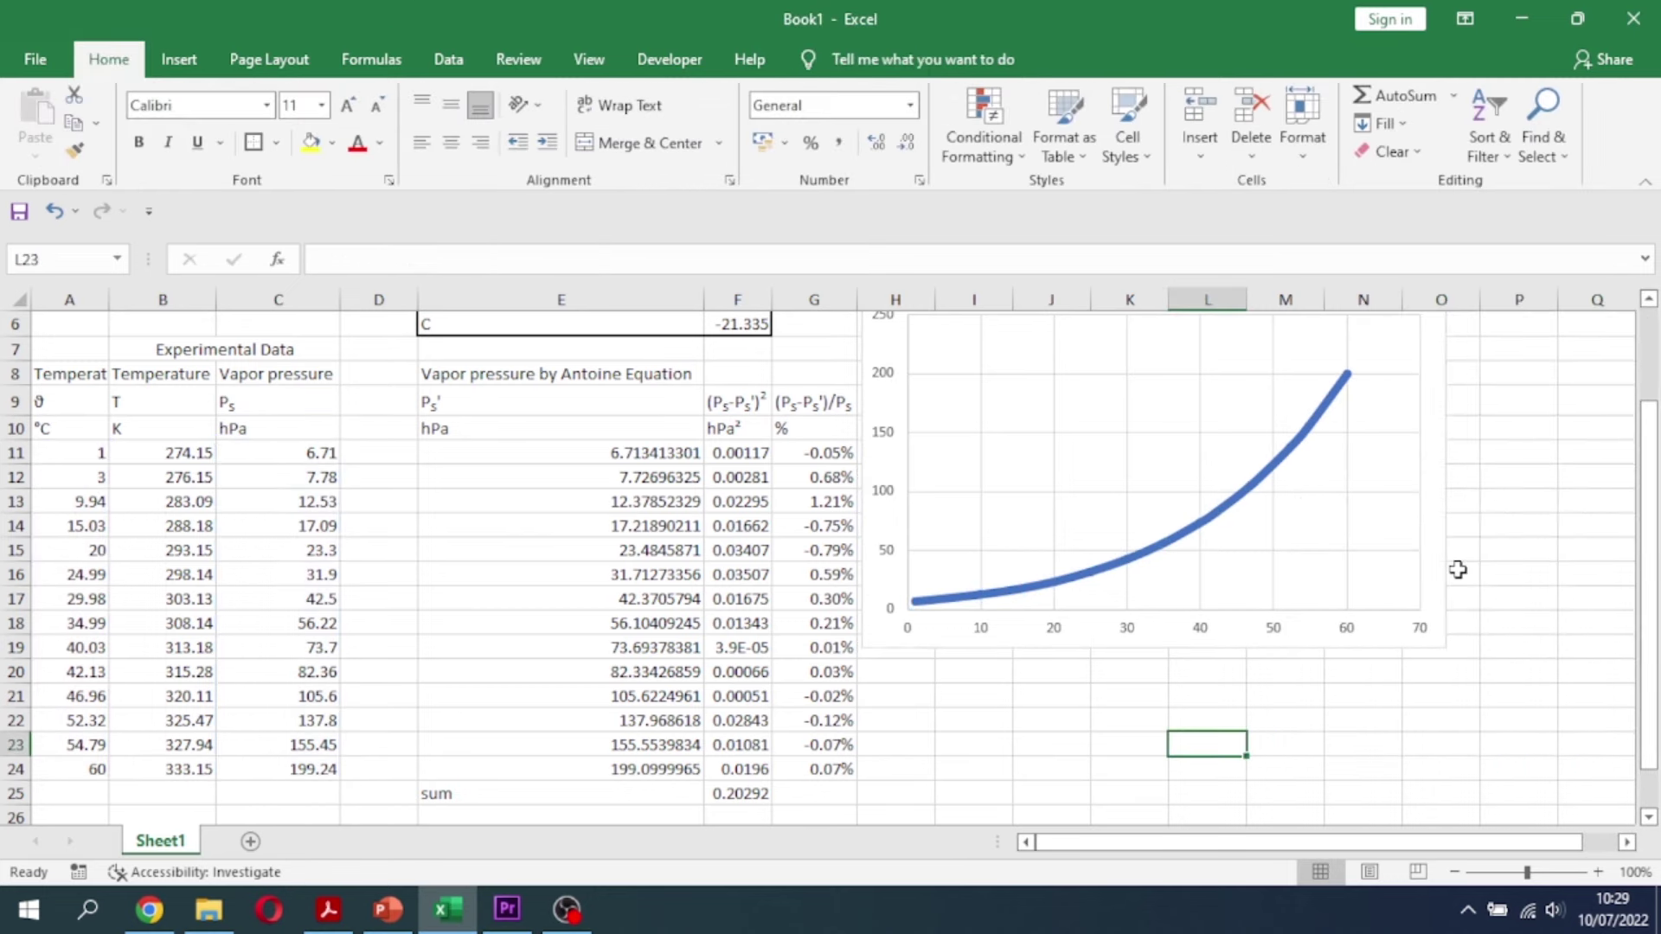
Add a second series plotting fitted pressures E11:E24 against temperatures A11:A24
right_click(1433, 588)
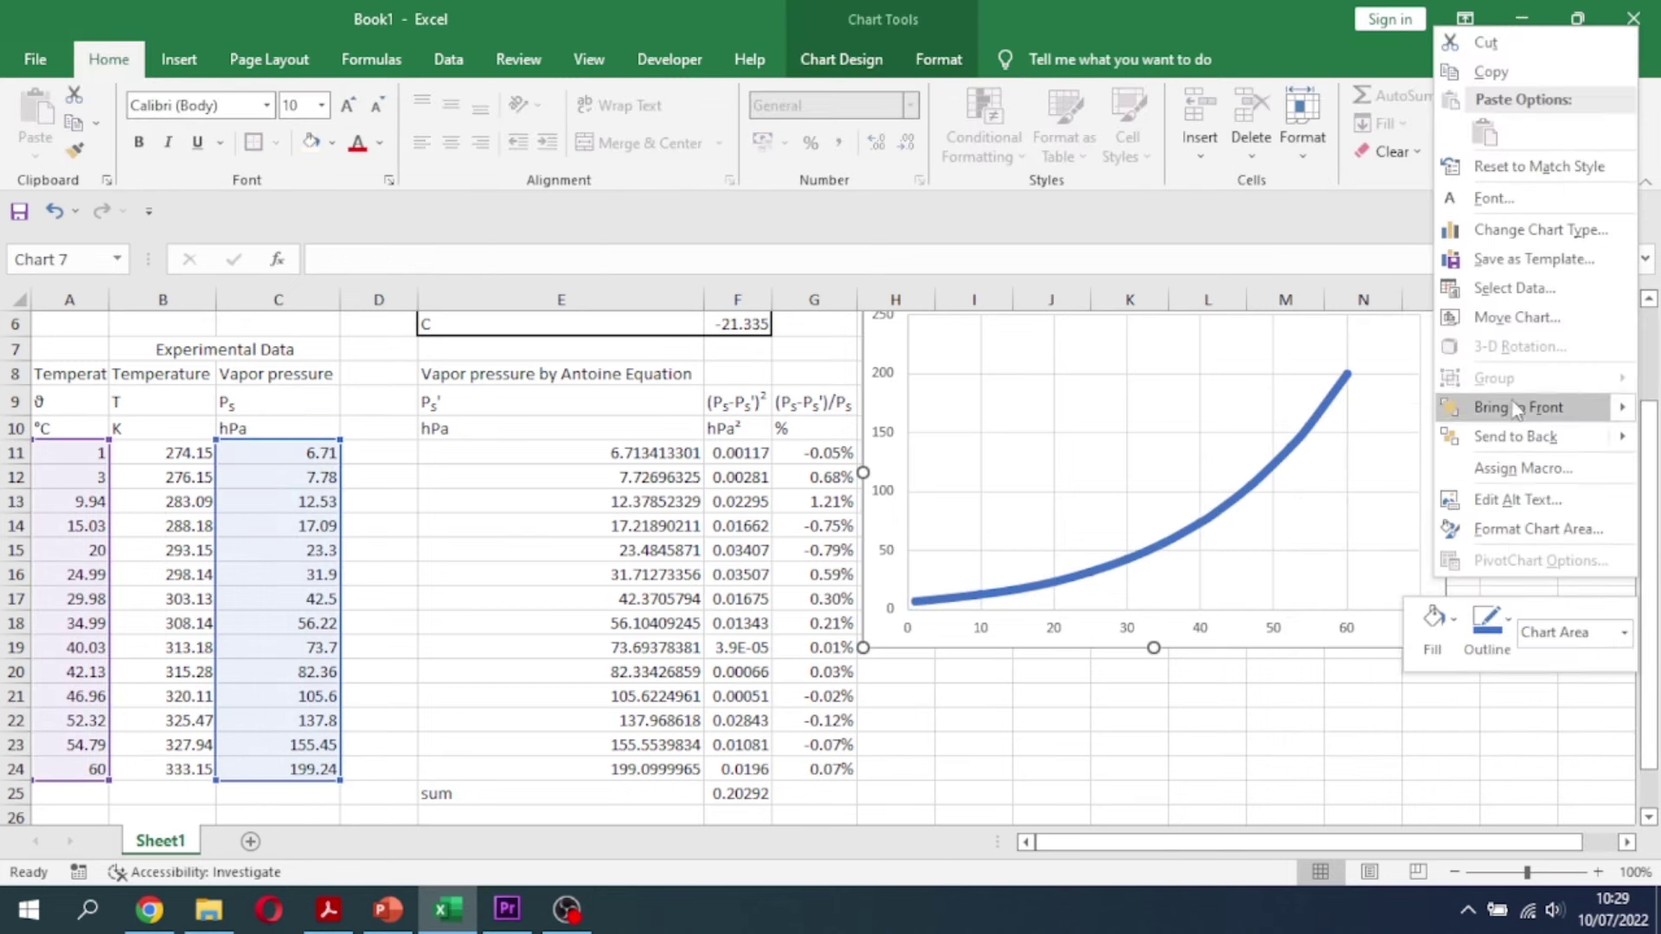
click(1502, 300)
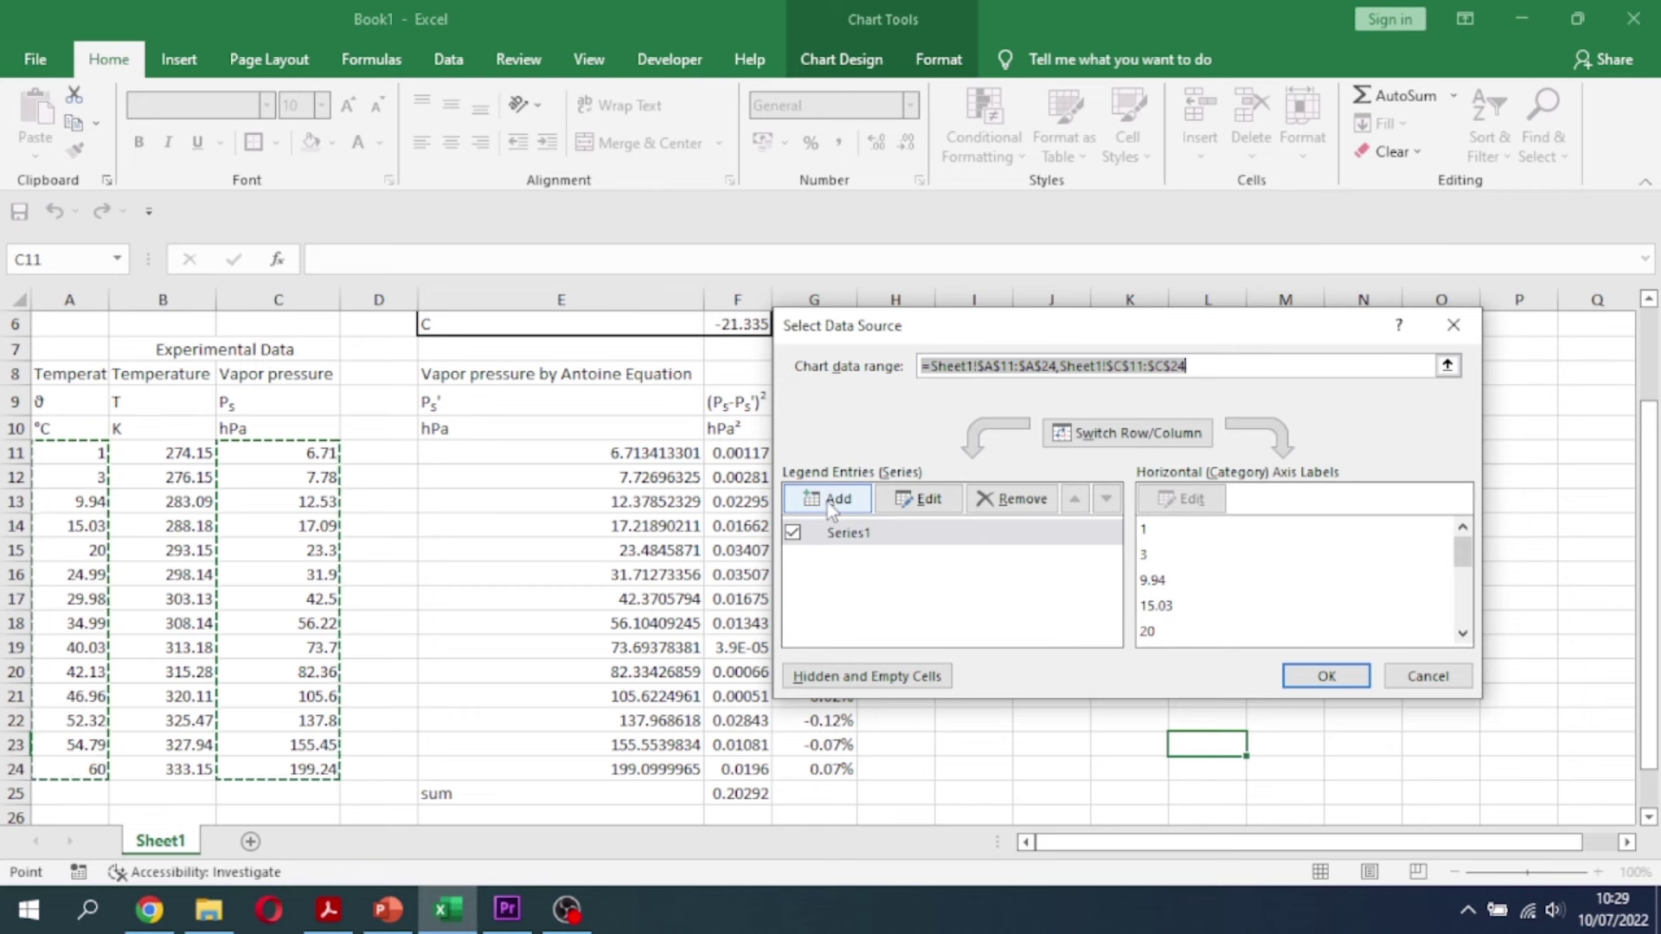
click(831, 500)
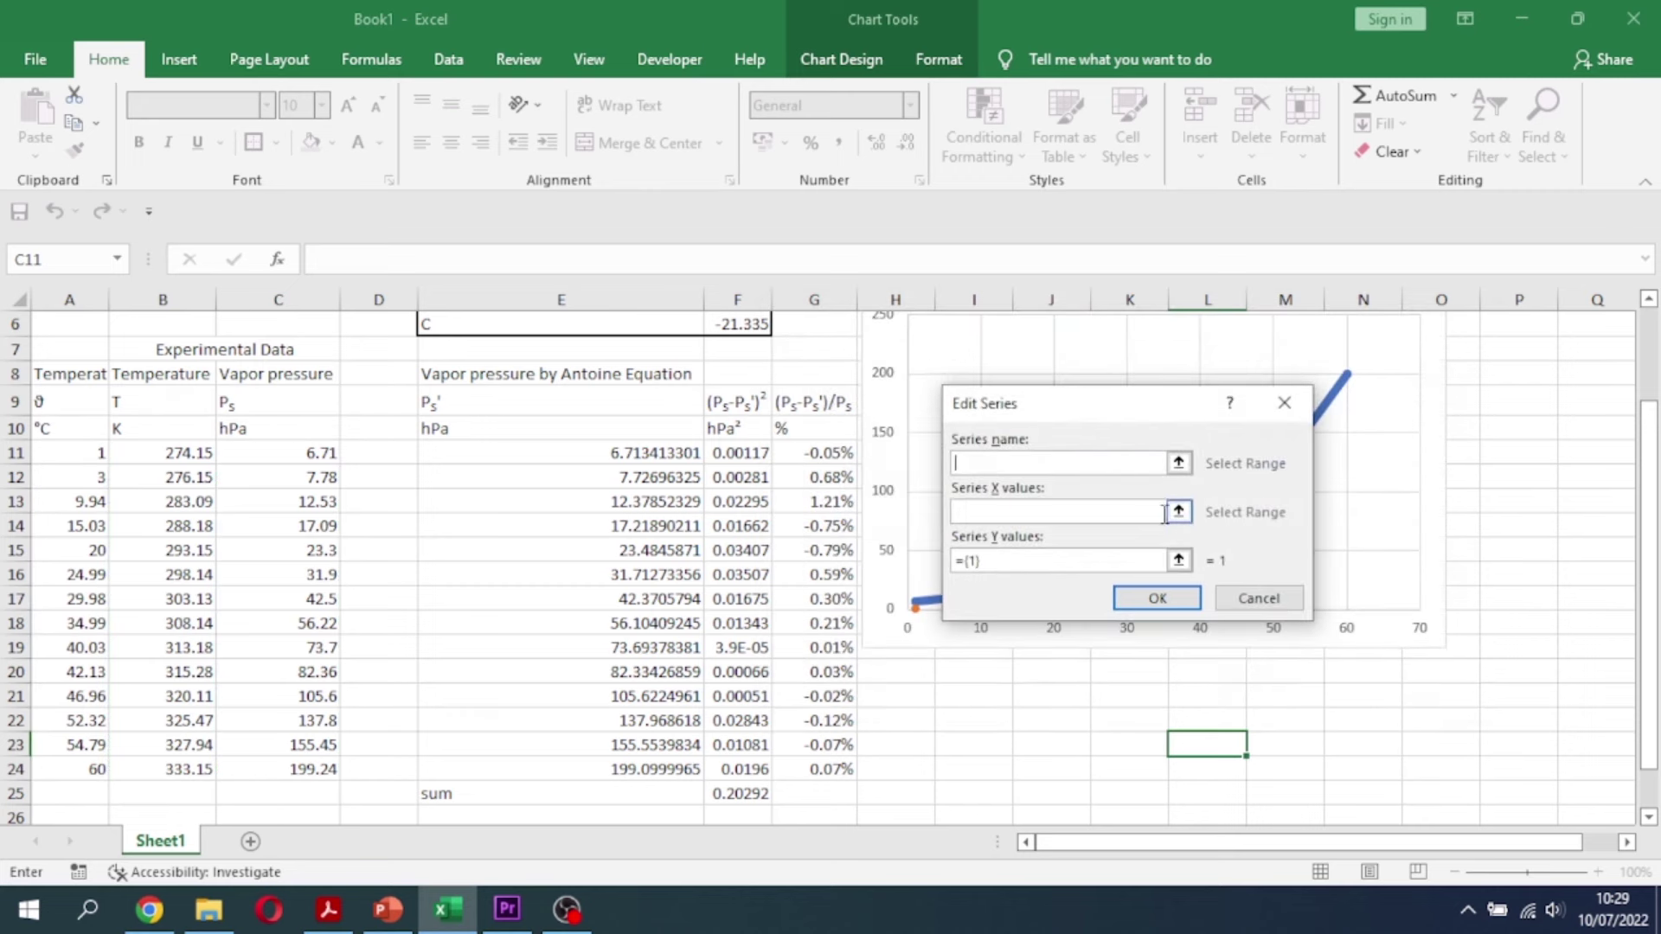
click(1178, 511)
drag(101, 452, 74, 770)
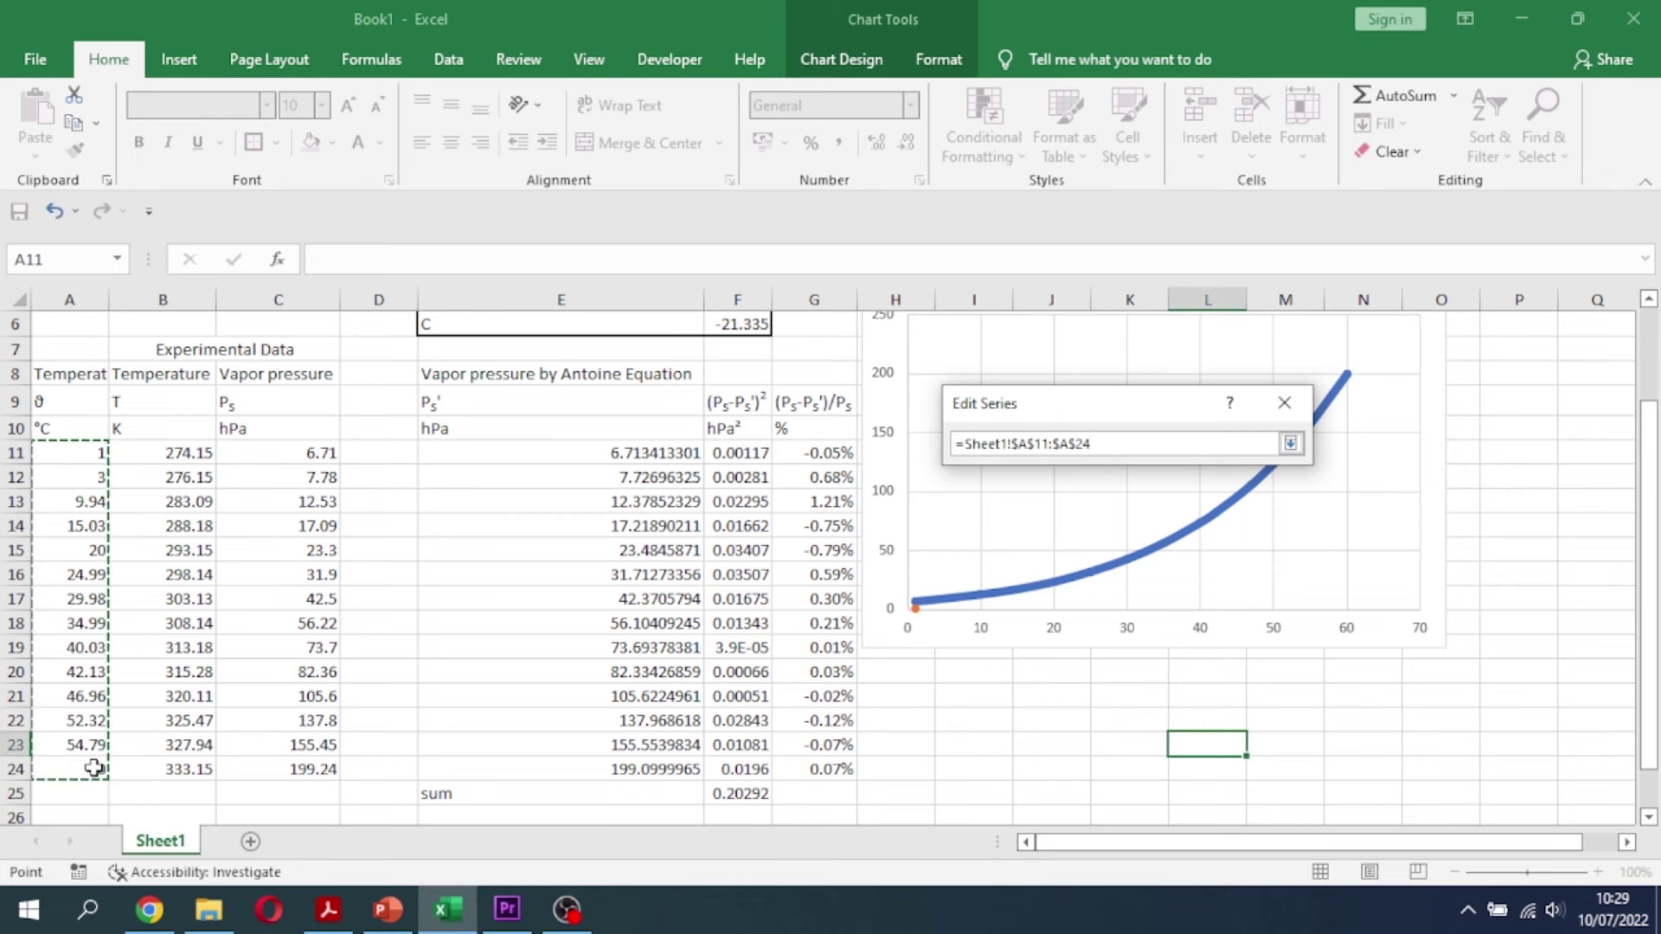
click(1290, 442)
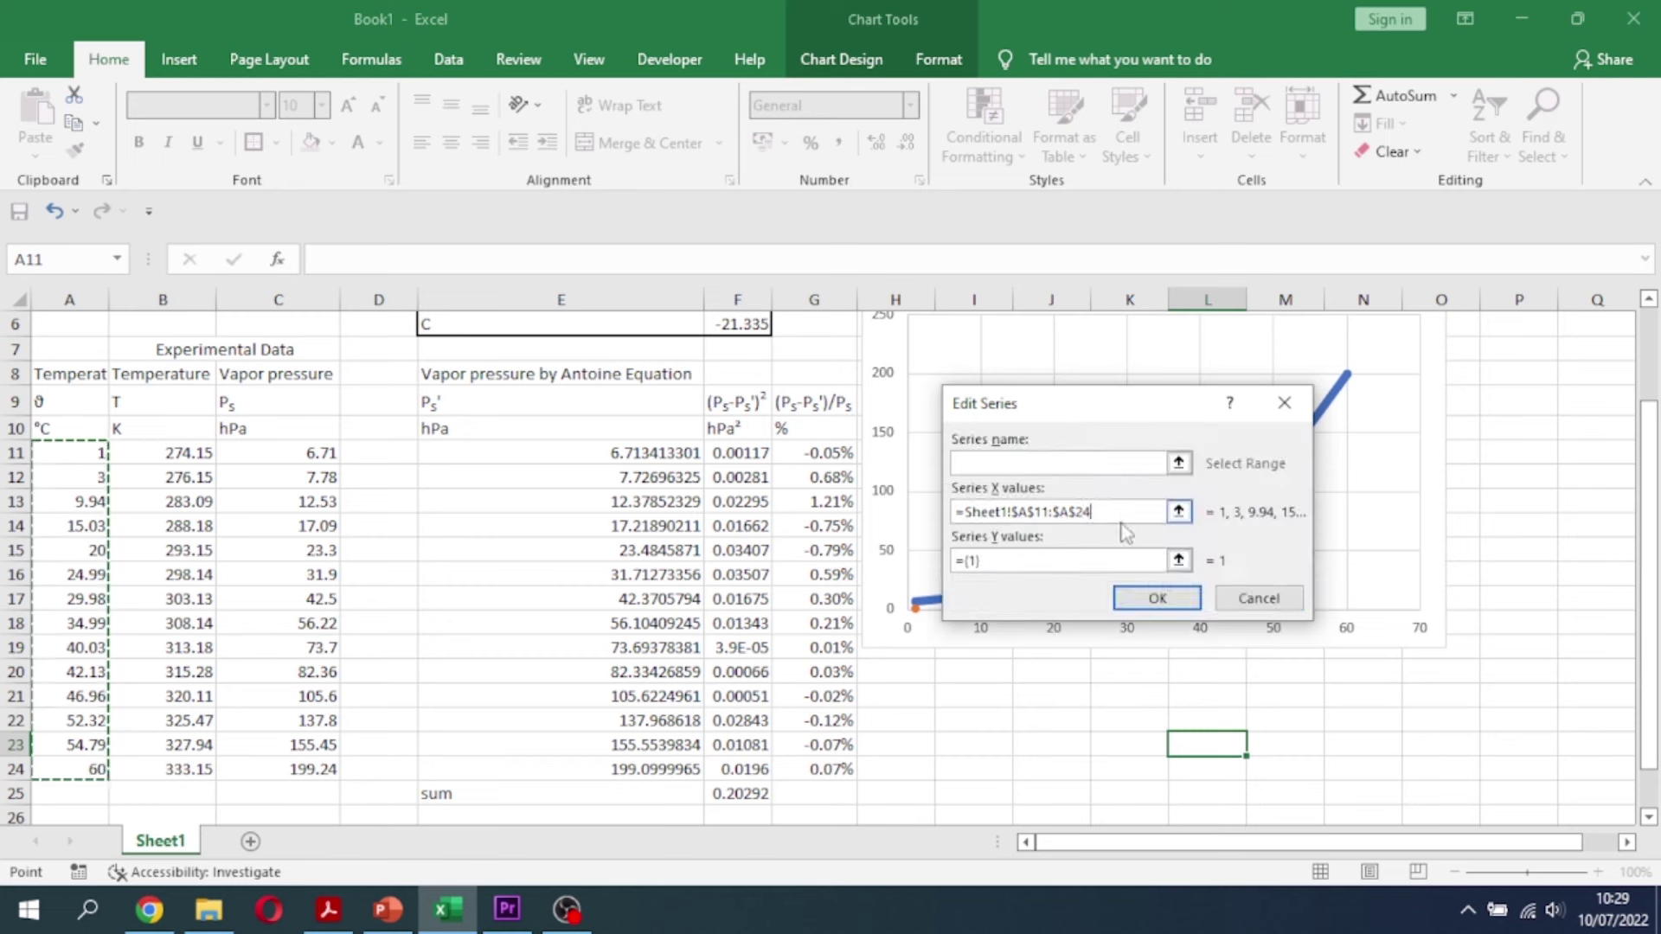
click(1178, 559)
drag(644, 456, 648, 771)
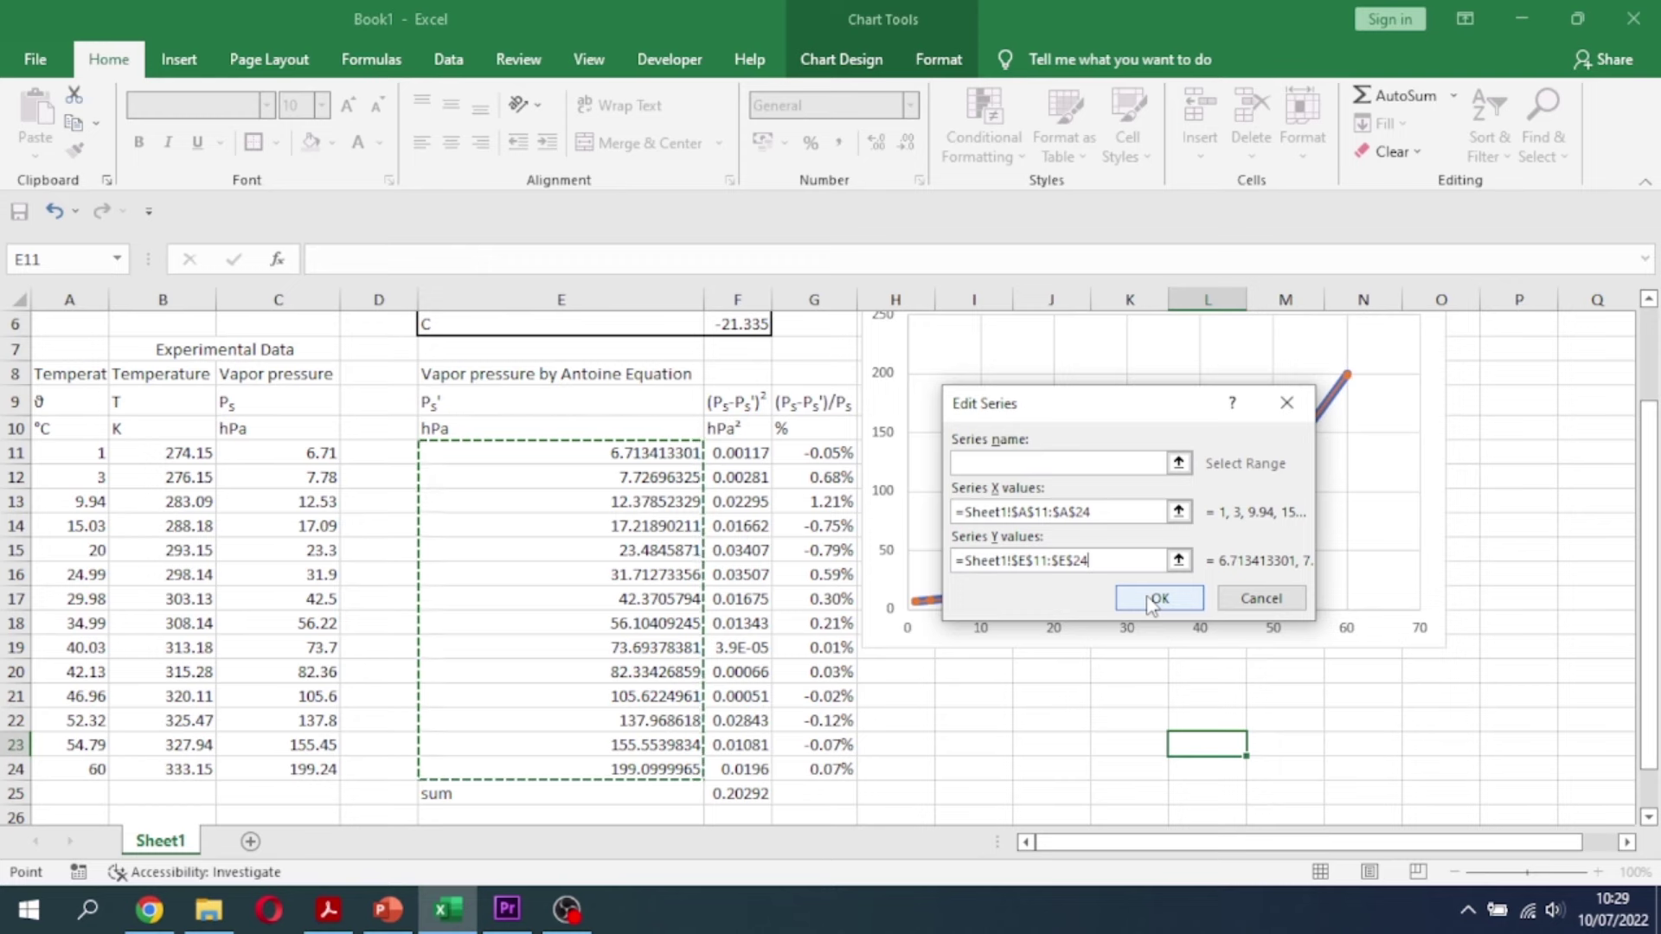
click(1155, 598)
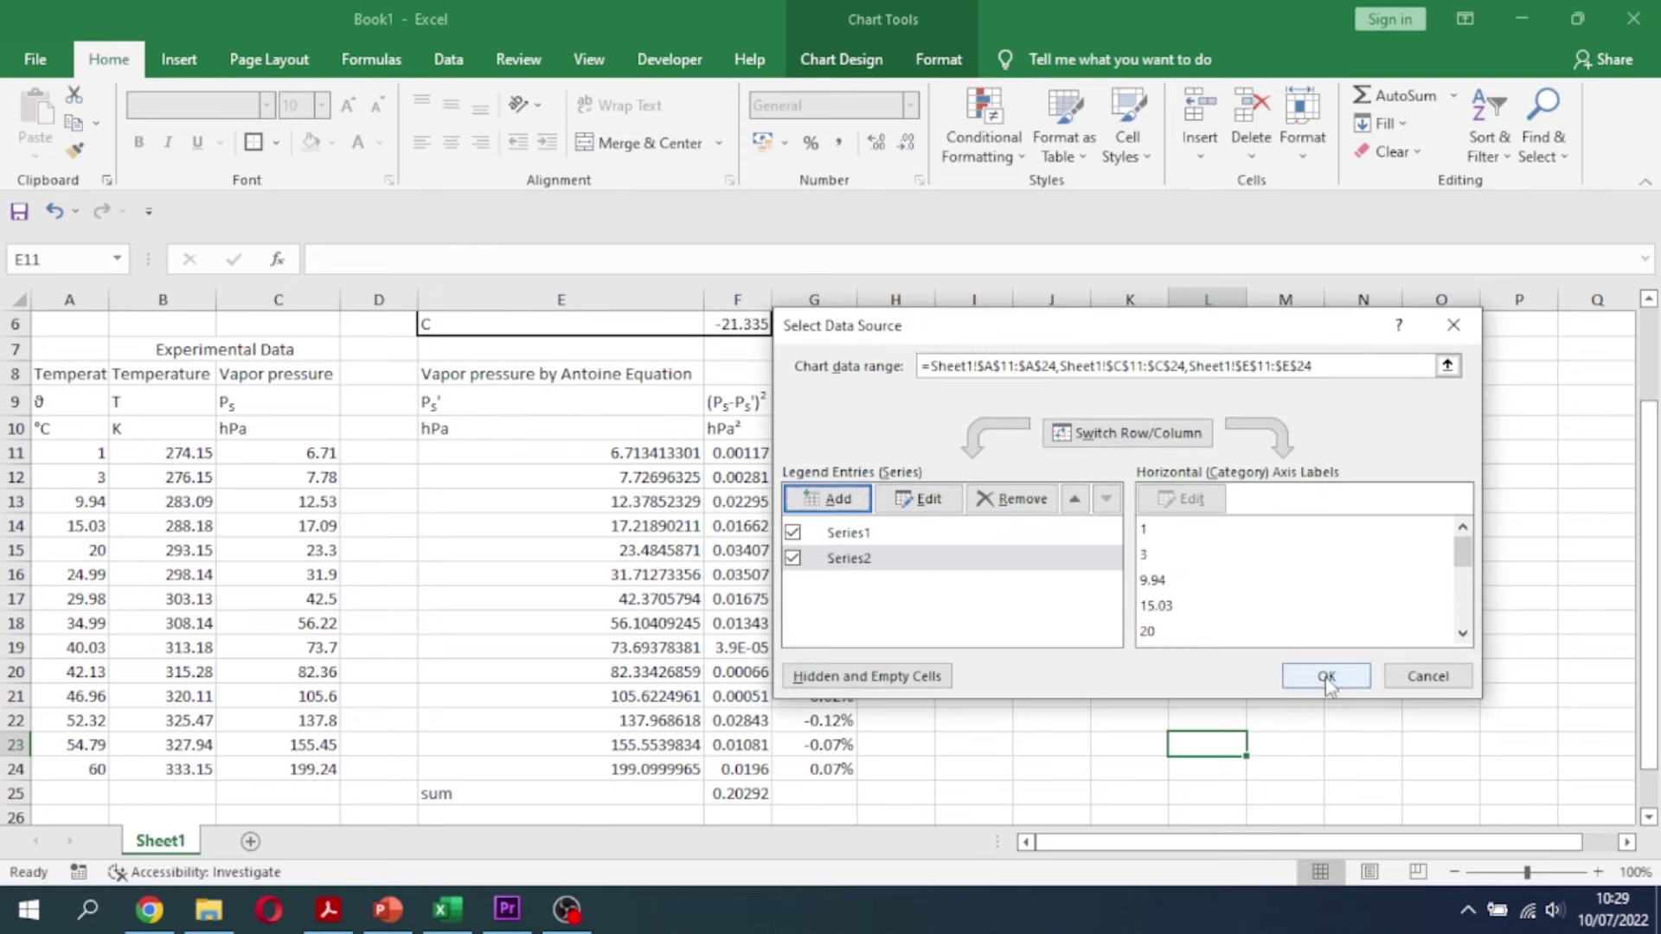
click(1326, 678)
scroll(1453, 407, up, 1)
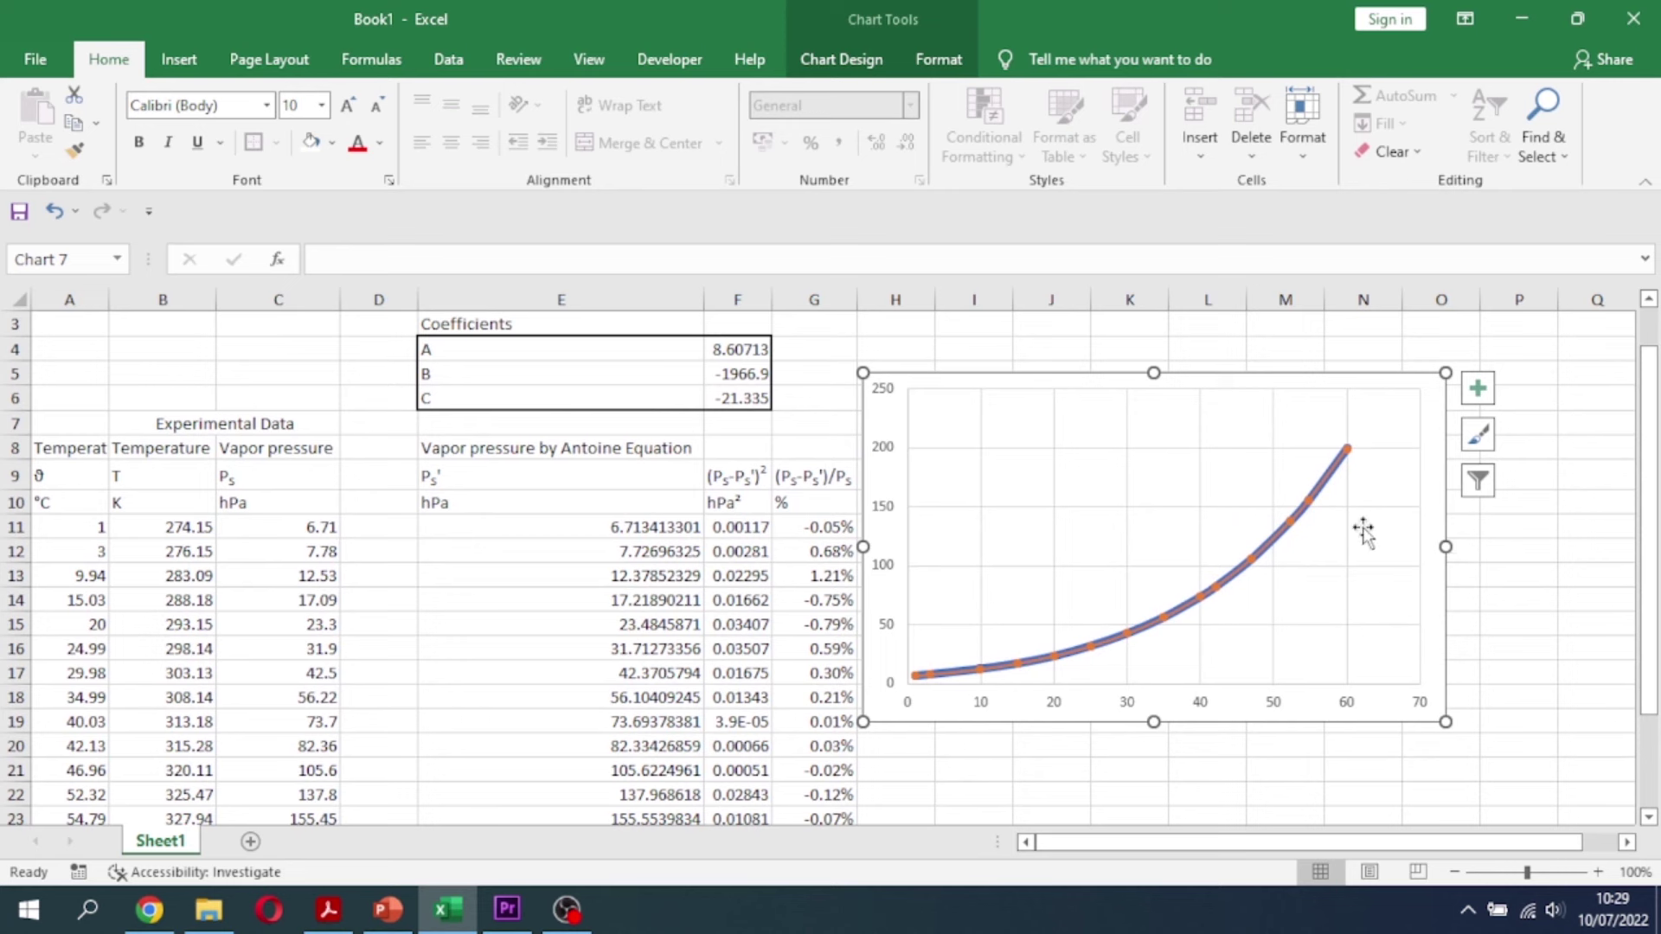
click(1594, 659)
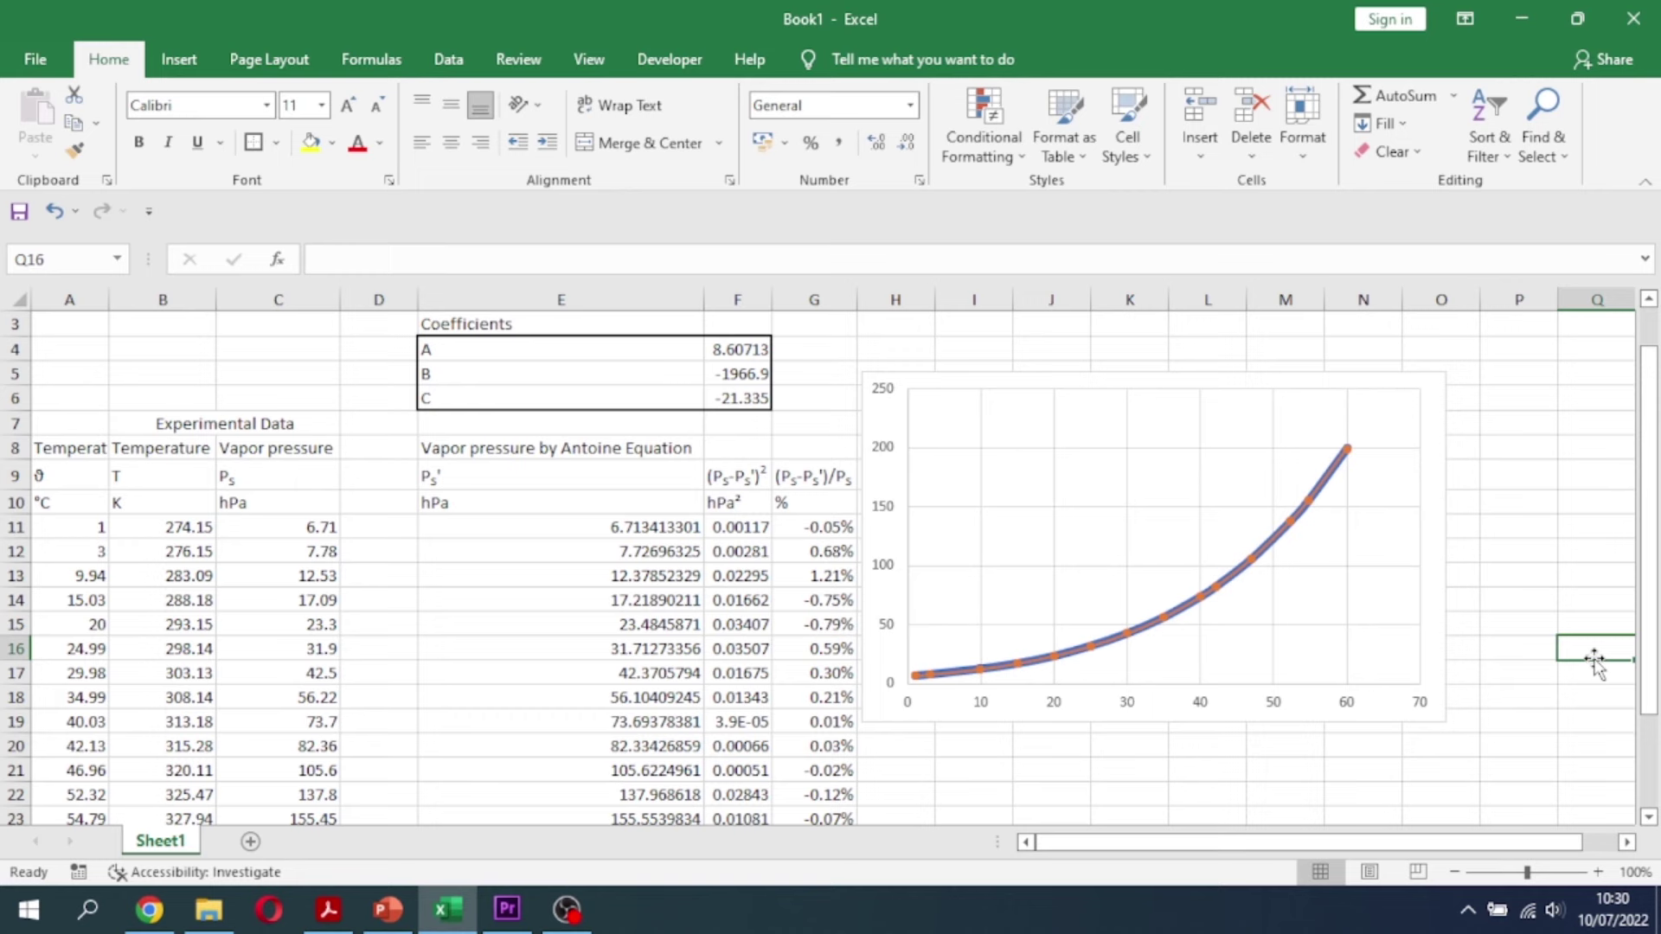
scroll(742, 662, down, 1)
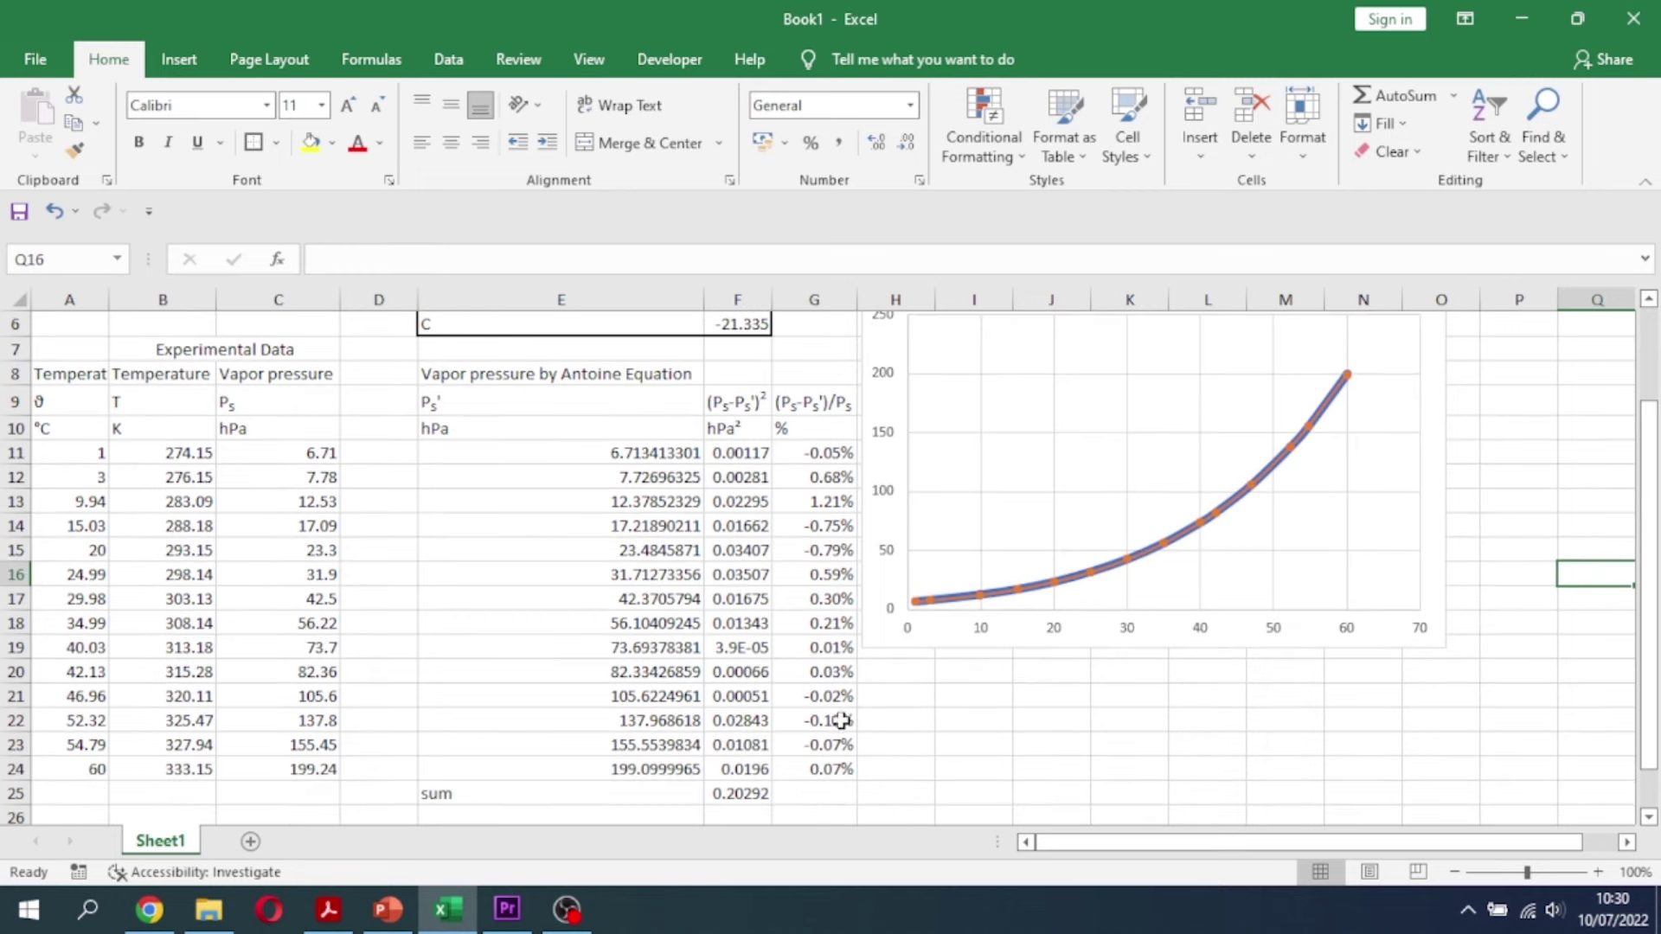
click(1154, 725)
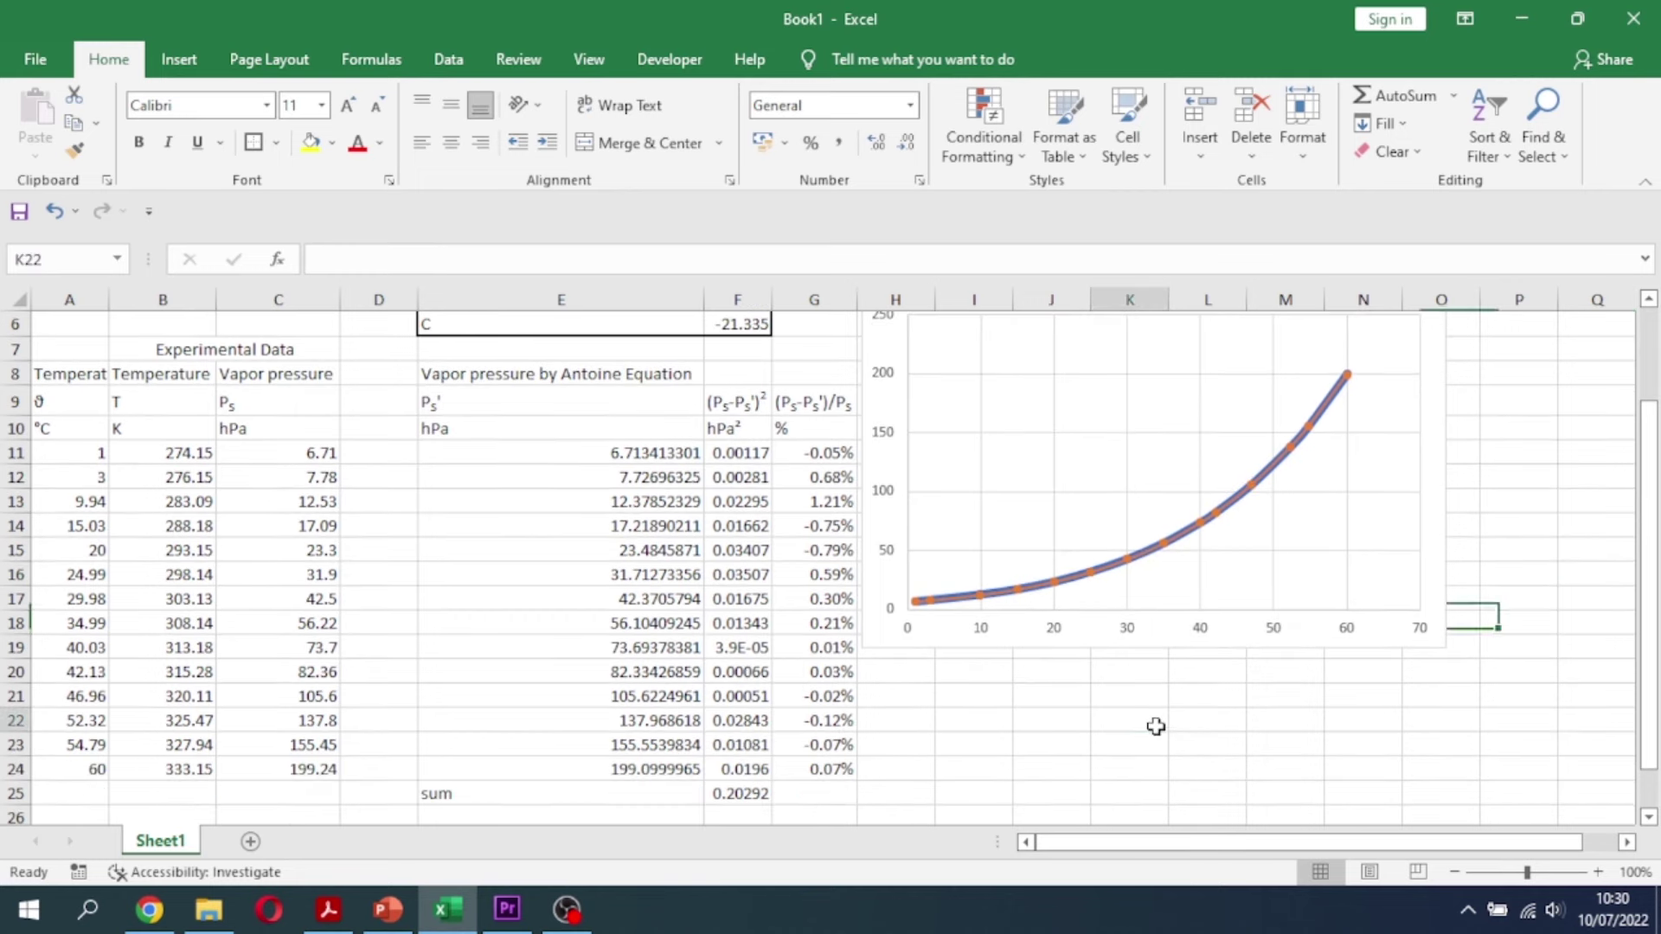